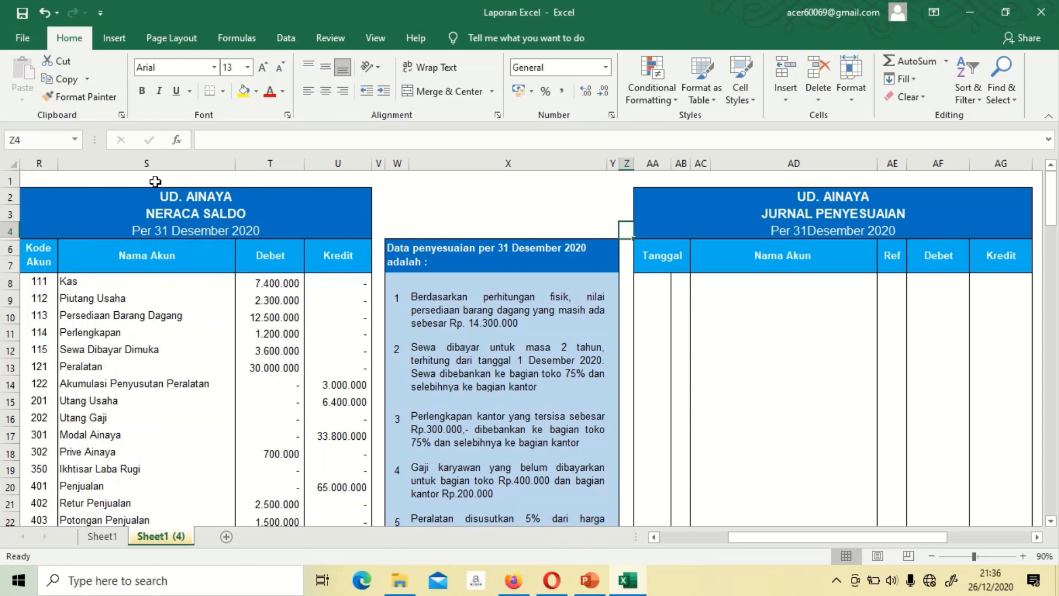
# Step: Examine the Neraca Lajur worksheet table to the right of the adjusting journal, including its empty Penyesuaian columns
pyautogui.press('Right')
pyautogui.press('Right')
pyautogui.press('Right')
pyautogui.press('Right')
pyautogui.press('Right')
pyautogui.press('Right')
pyautogui.press('Right')
pyautogui.press('Right')
pyautogui.press('Right')
pyautogui.press('Right')
pyautogui.press('Right')
pyautogui.press('Right')
pyautogui.press('Right')
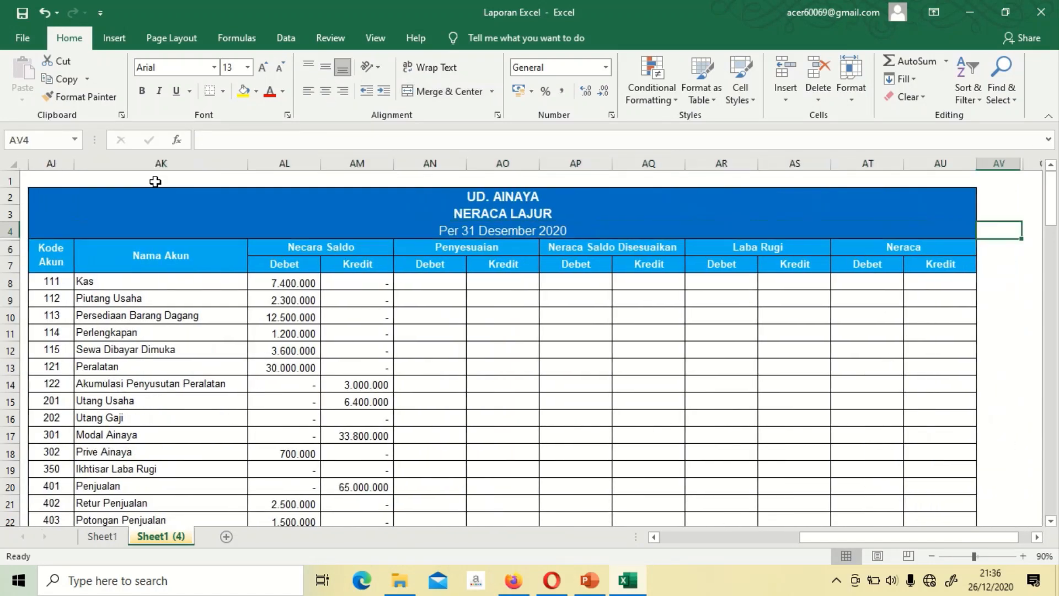
# Step: Return to the Neraca Saldo and review its accounts together with the adjustment data per 31 Desember 2020
pyautogui.press('Left')
pyautogui.press('Left')
pyautogui.press('Left')
pyautogui.press('Left')
pyautogui.press('Left')
pyautogui.press('Left')
pyautogui.press('Left')
pyautogui.press('Left')
pyautogui.press('Left')
pyautogui.press('Left')
pyautogui.press('Left')
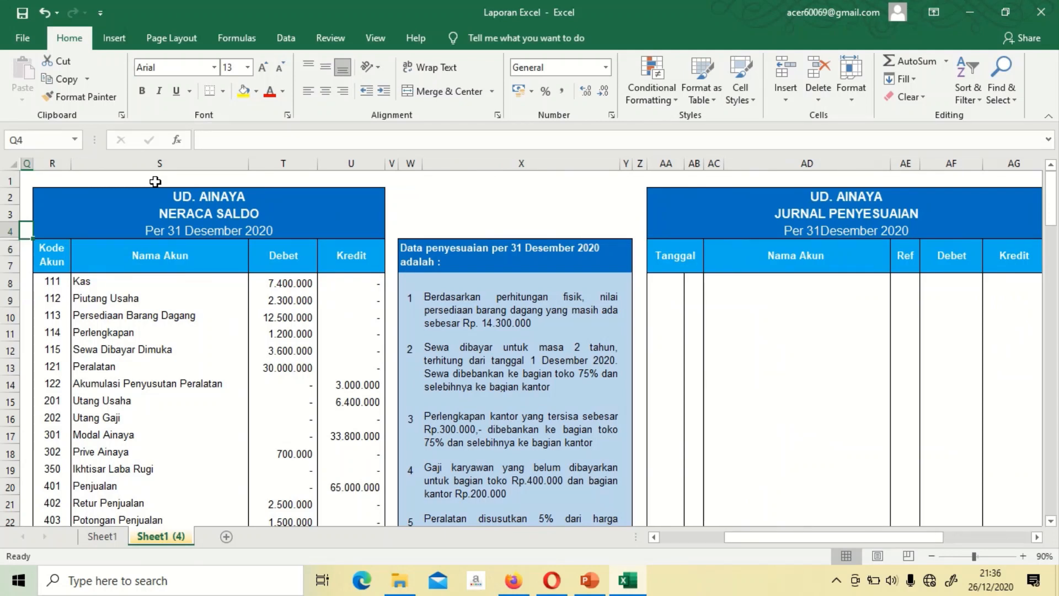
pyautogui.press('Down')
pyautogui.press('Down')
pyautogui.press('Down')
pyautogui.press('Down')
pyautogui.press('Down')
pyautogui.press('Down')
pyautogui.press('Down')
pyautogui.press('Down')
pyautogui.press('Down')
pyautogui.press('Down')
pyautogui.press('Down')
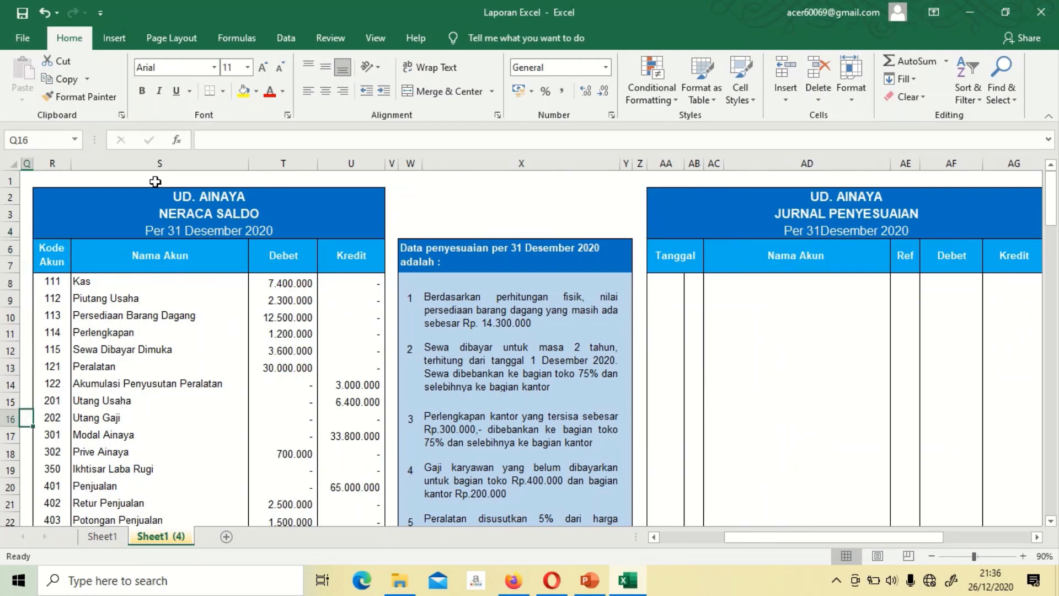
pyautogui.press('Down')
pyautogui.press('Down')
pyautogui.press('Down')
pyautogui.press('Down')
pyautogui.press('Down')
pyautogui.press('Down')
pyautogui.press('Down')
pyautogui.press('Down')
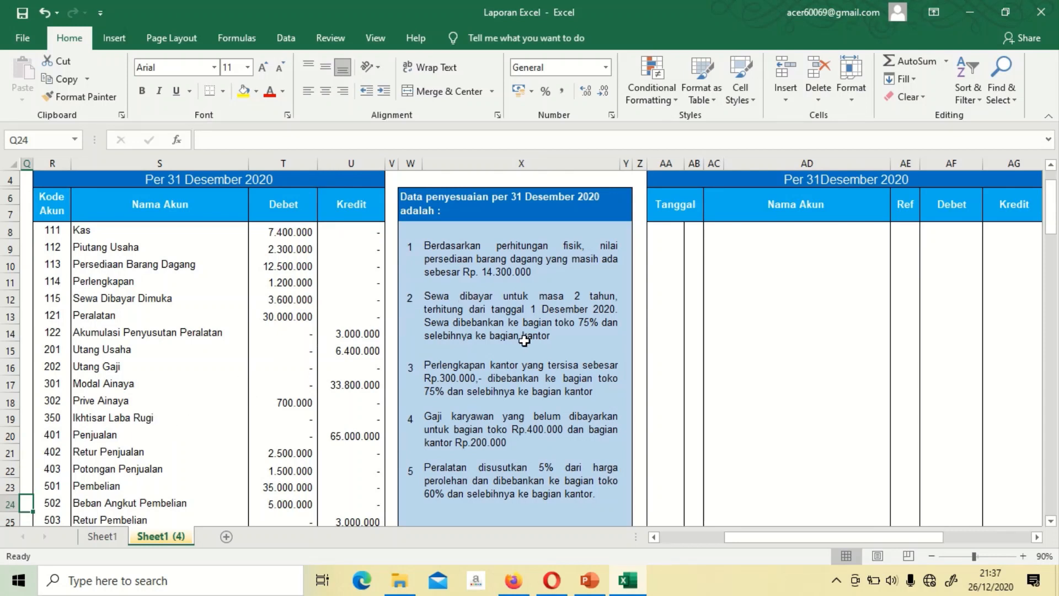
# Step: Date the first adjusting entry with Des in AA9, 2020 in AA10 and day 31 in AB9
pyautogui.click(667, 247)
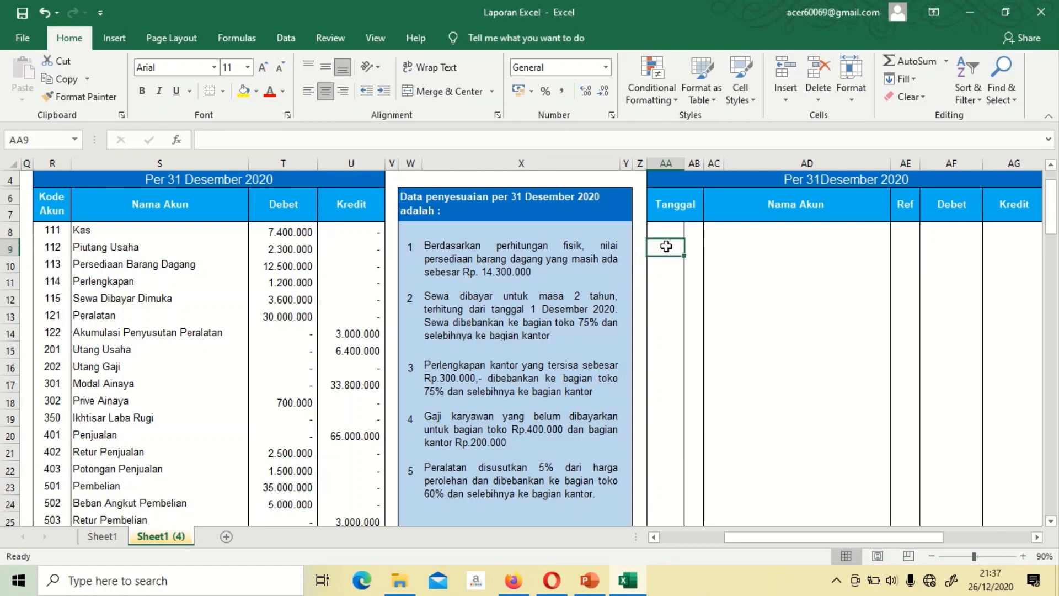
pyautogui.write('Des')
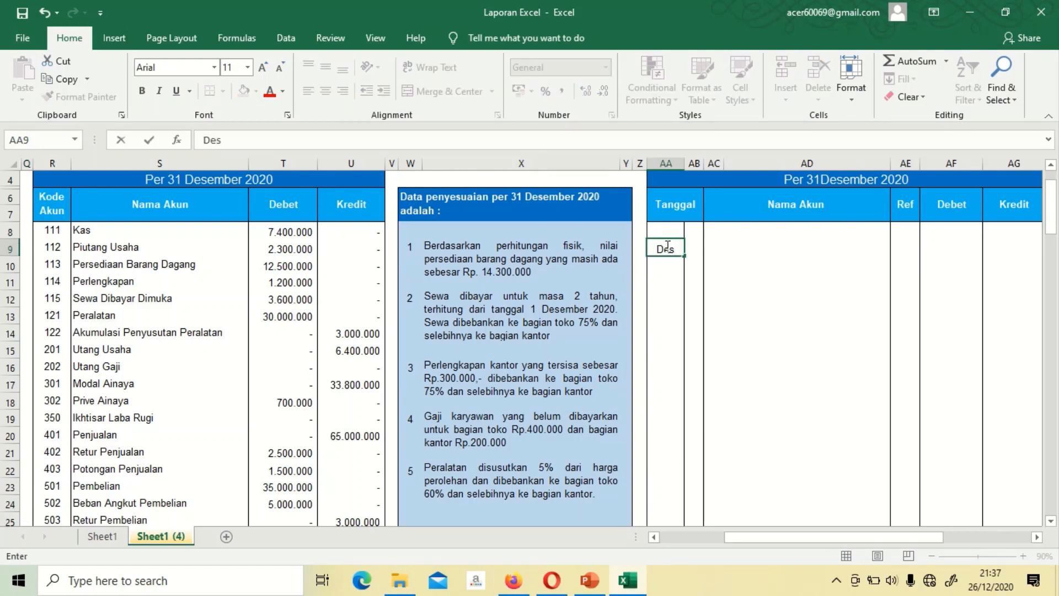
pyautogui.press('Return')
pyautogui.write('2020')
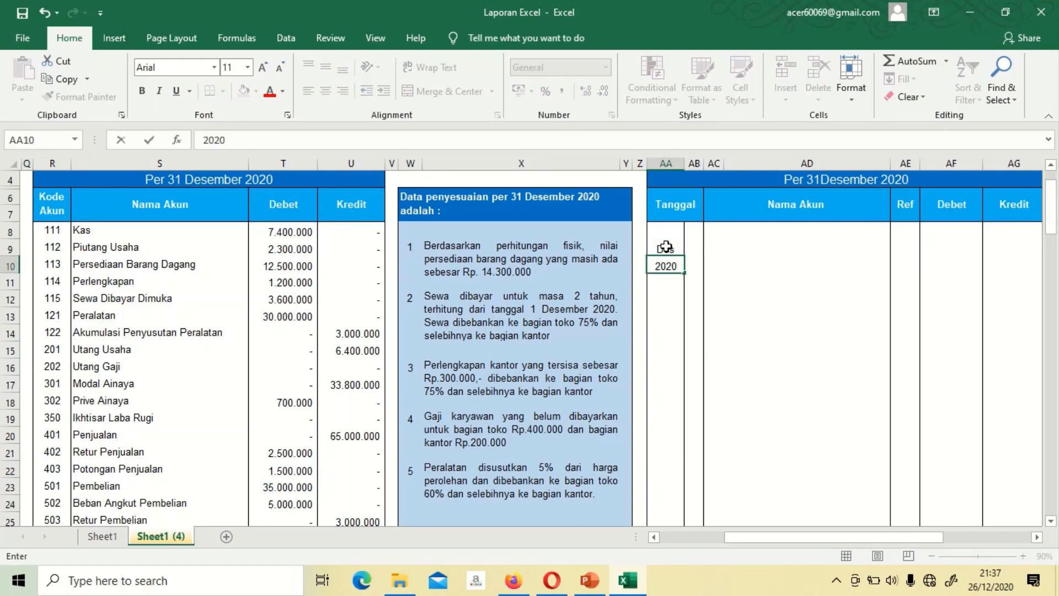
pyautogui.press('Up')
pyautogui.press('Right')
pyautogui.write('31')
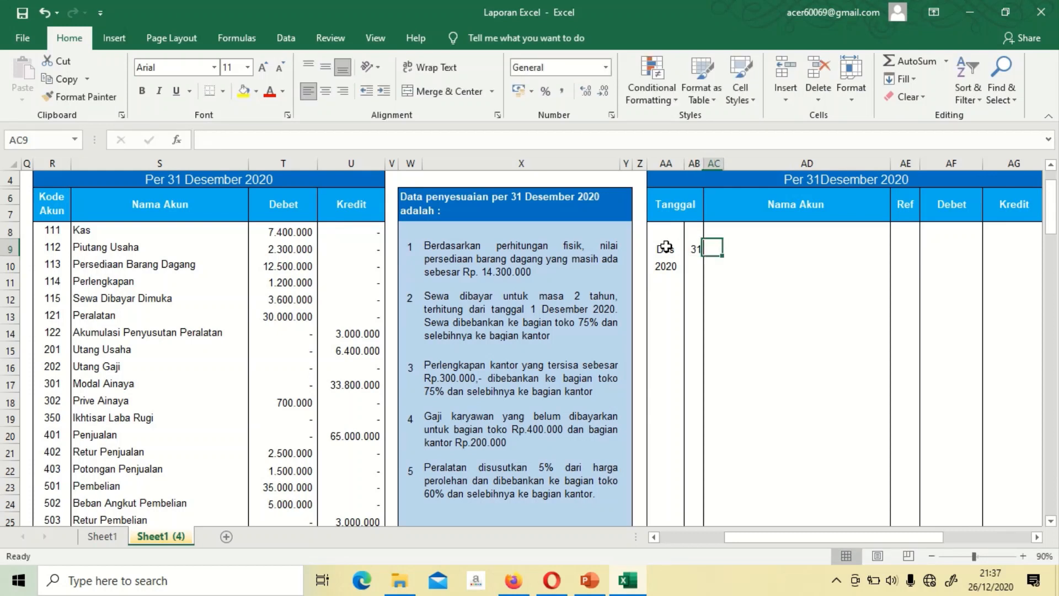
pyautogui.press('Right')
# Step: Link the first entry's account names to the trial balance: =S19 (Ikhtisar Laba Rugi) in AC9 and =S10 (Persediaan Barang Dagang) in AD10
pyautogui.write('=')
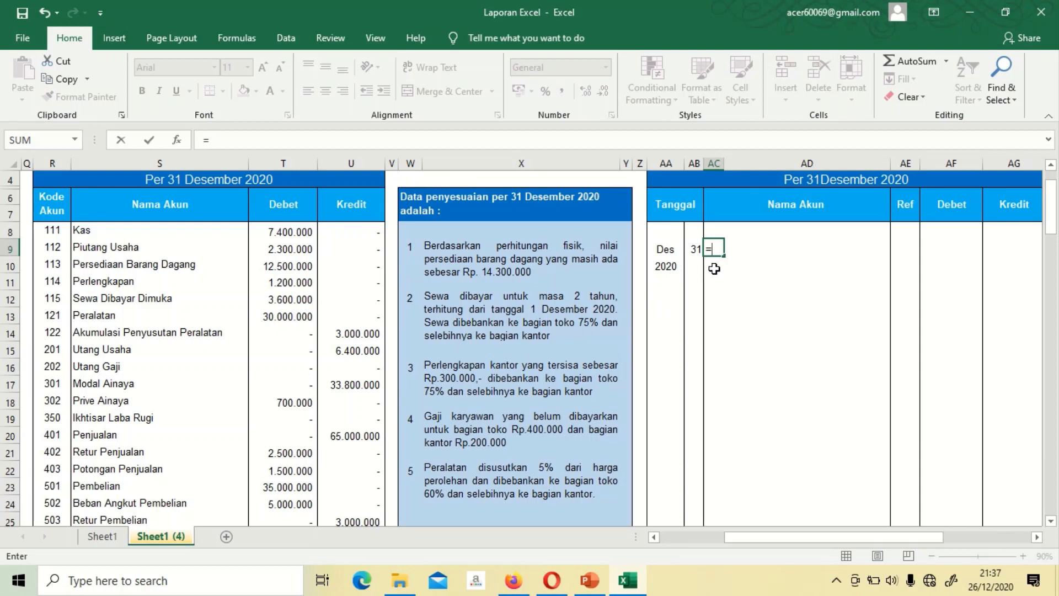
pyautogui.click(89, 418)
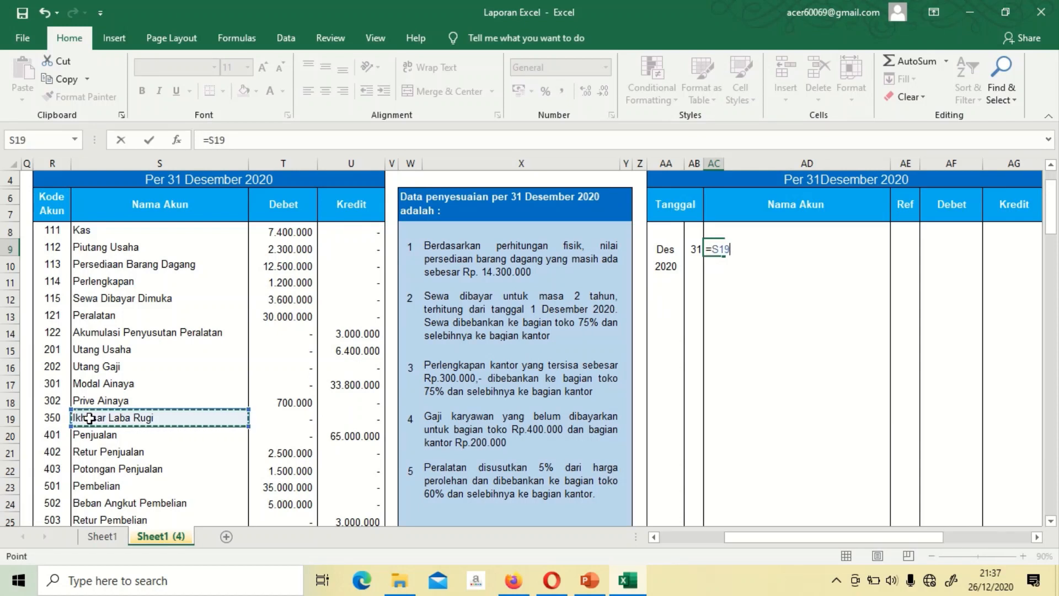
pyautogui.press('Return')
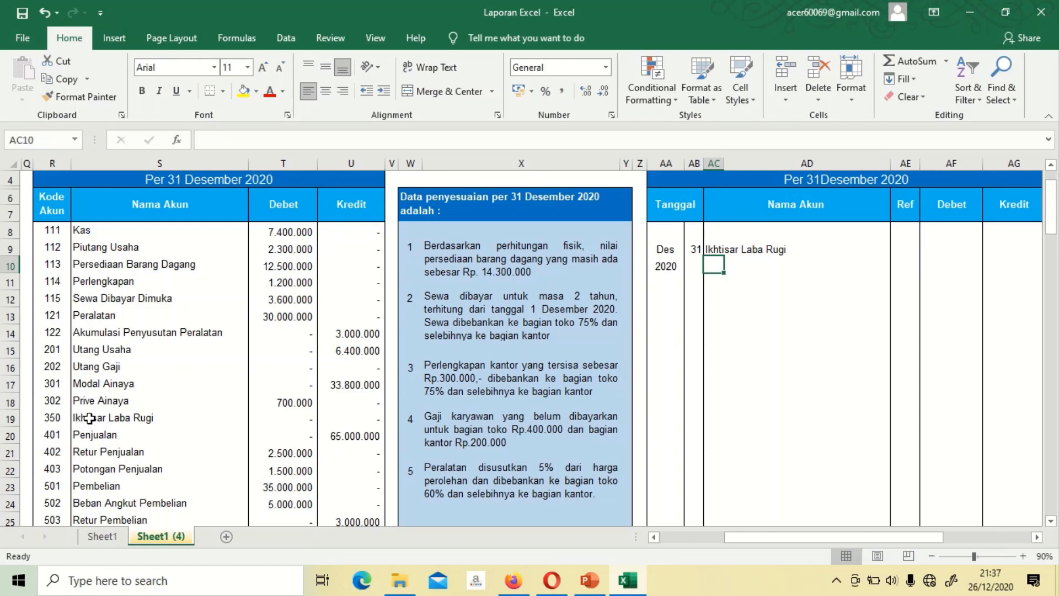
pyautogui.press('Right')
pyautogui.write('=')
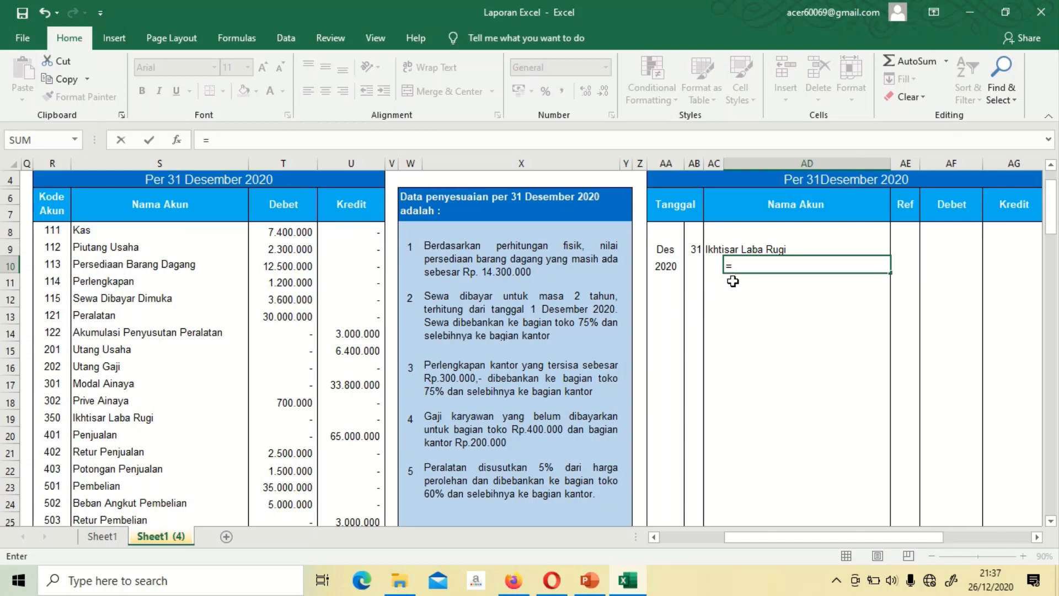
pyautogui.click(98, 265)
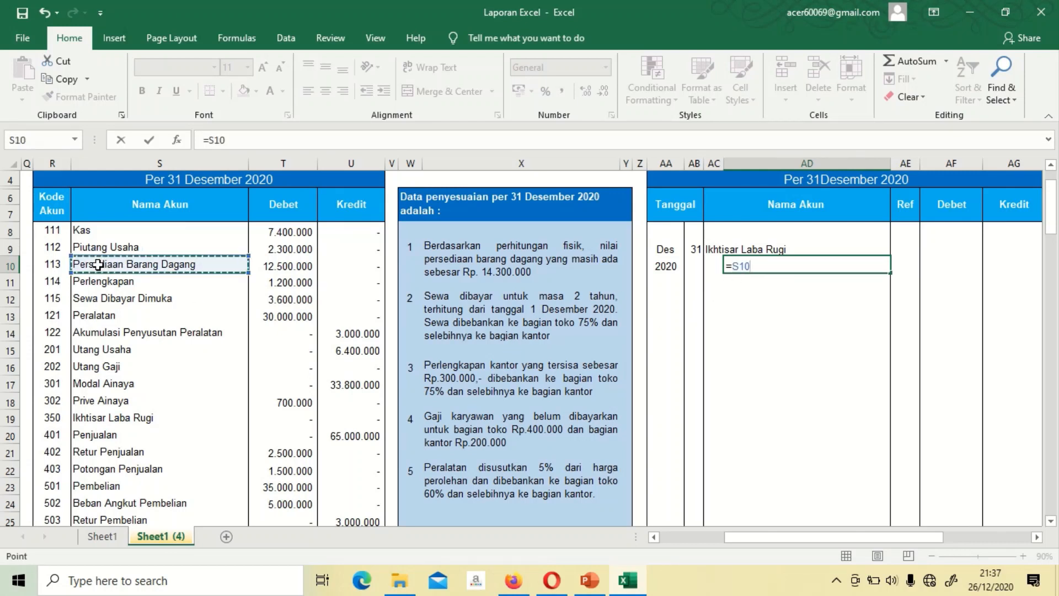
pyautogui.press('Return')
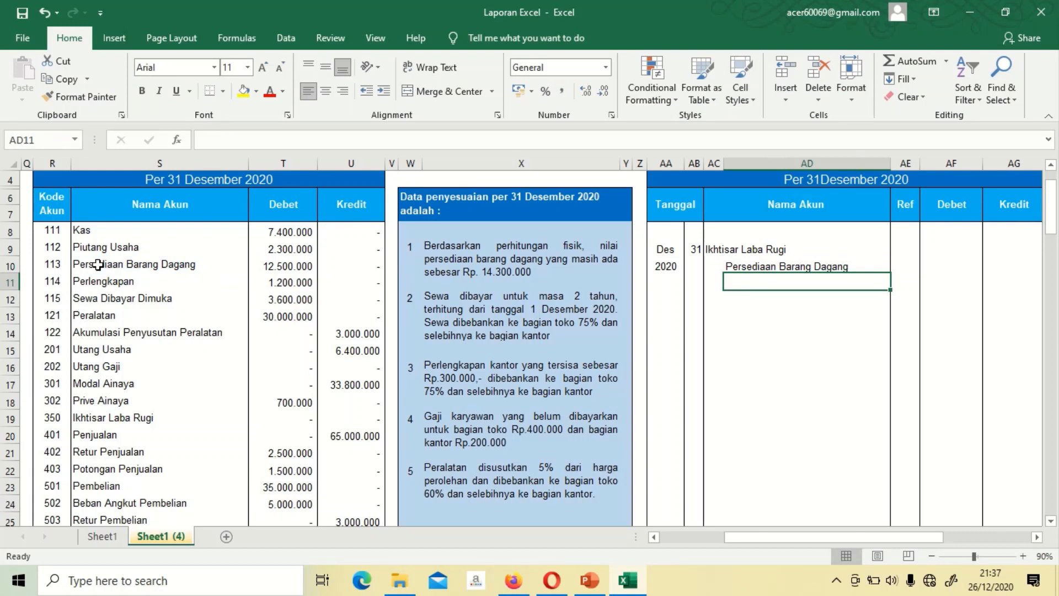
# Step: Link the opening inventory balance with =T10 in both the debit cell AF9 and the credit cell AG10
pyautogui.press('Up')
pyautogui.press('Right')
pyautogui.press('Up')
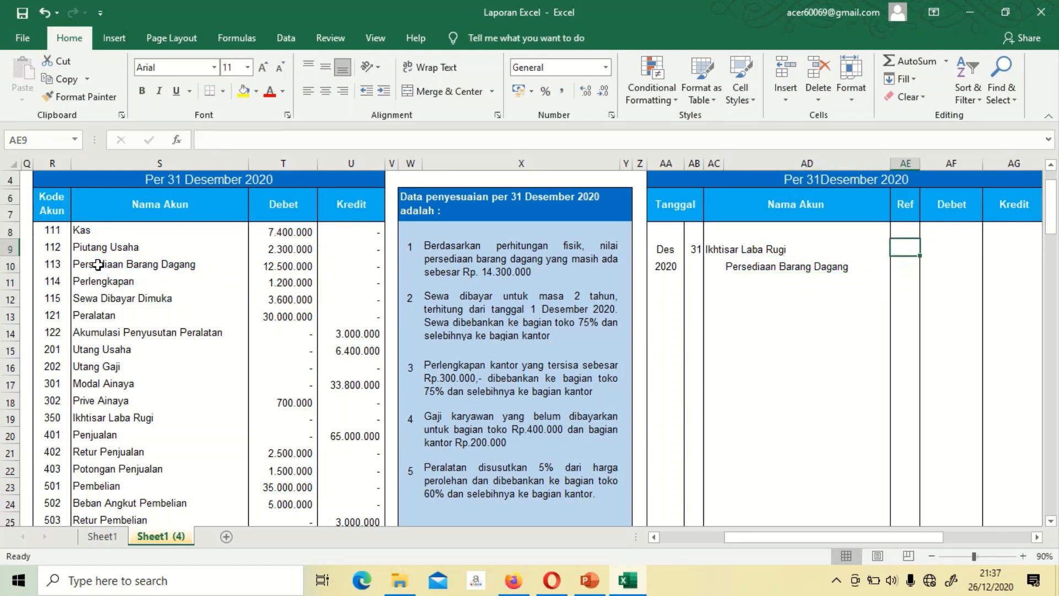
pyautogui.press('Right')
pyautogui.write('=')
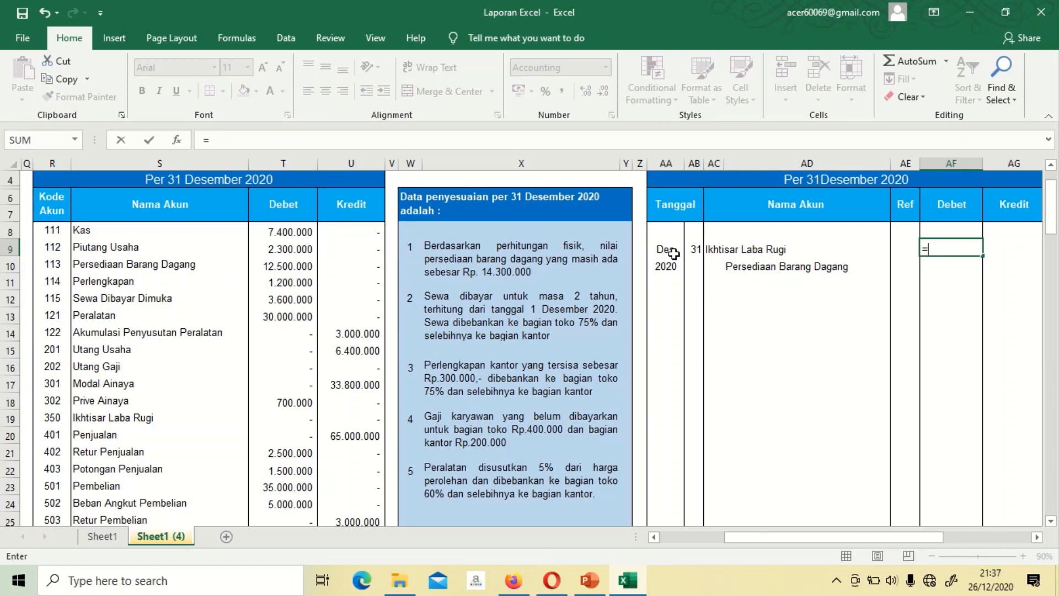
pyautogui.click(281, 267)
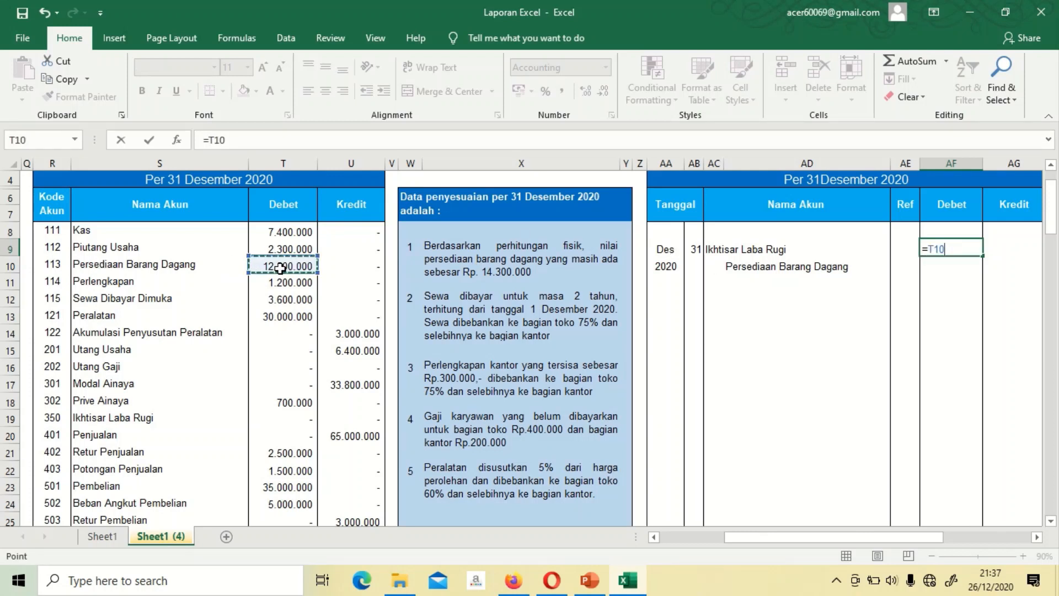
pyautogui.press('Return')
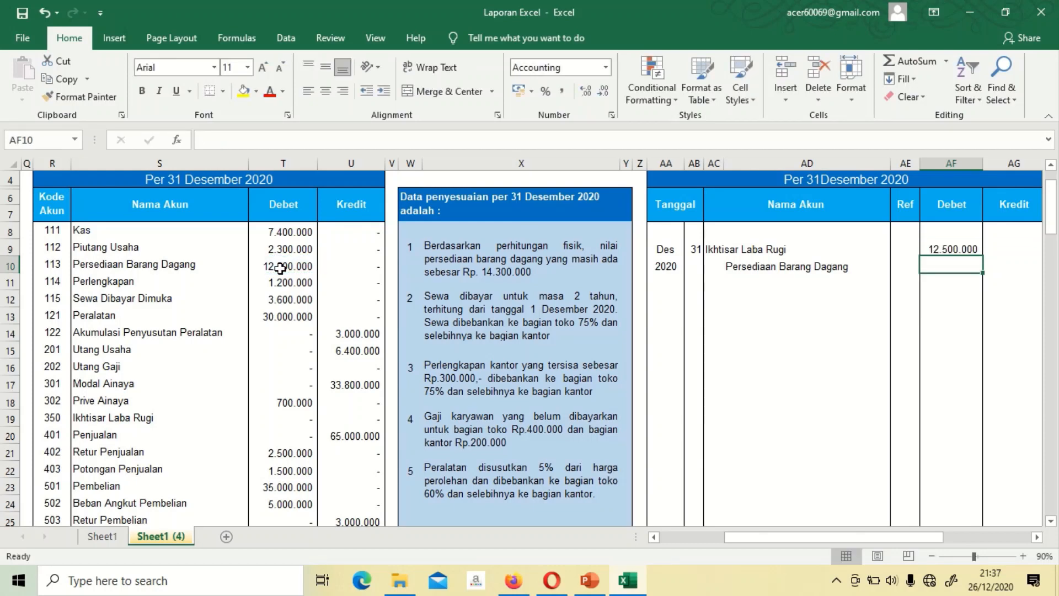
pyautogui.press('Right')
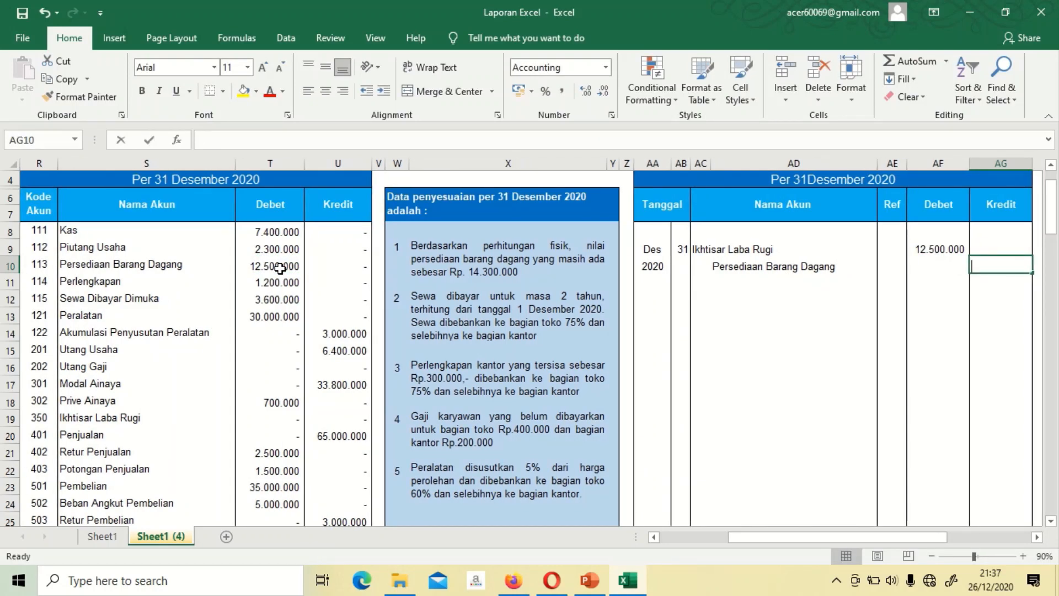
pyautogui.write('=')
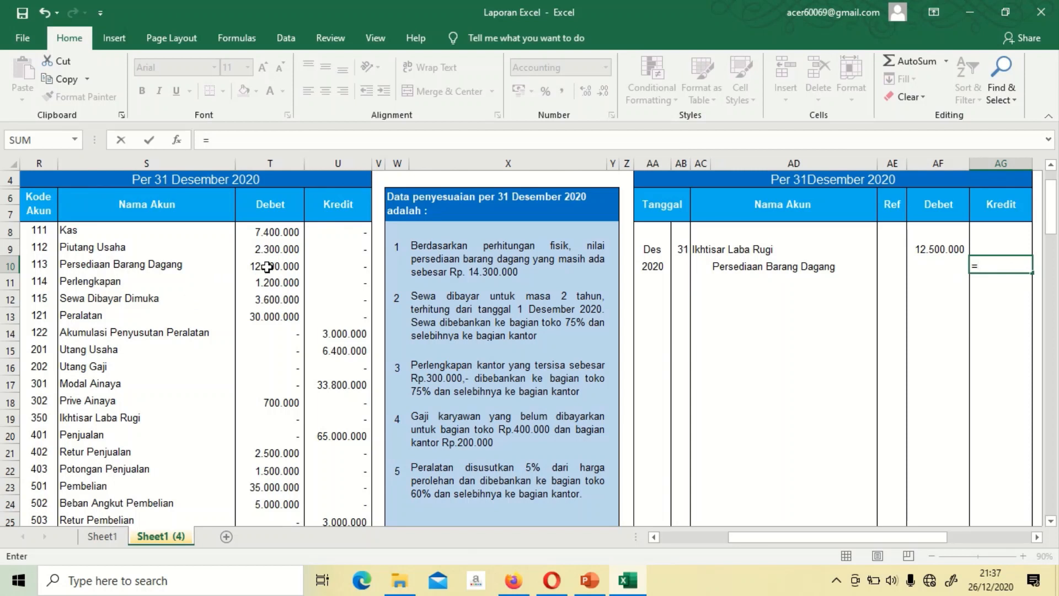
pyautogui.click(267, 267)
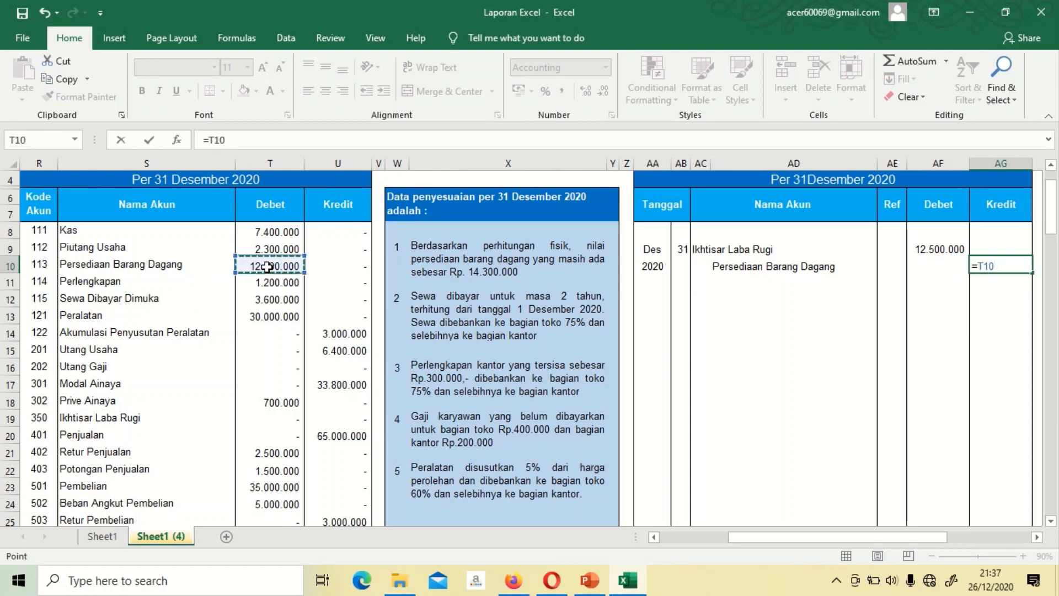
pyautogui.press('Return')
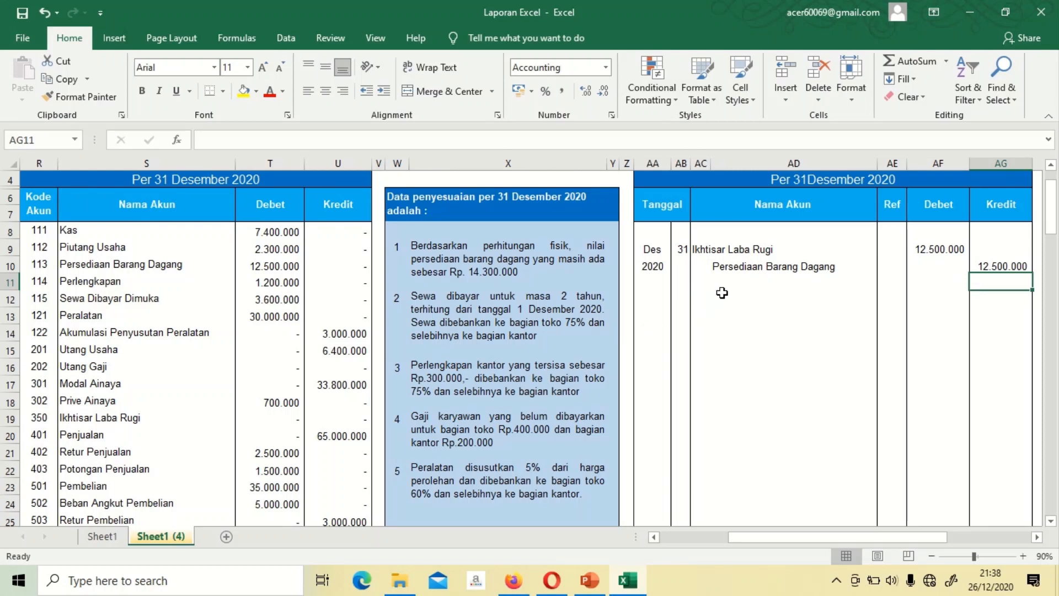
# Step: Reference the names already in the journal to put Persediaan Barang Dagang in AC11 and Ikhtisar Laba Rugi in AD12
pyautogui.click(703, 284)
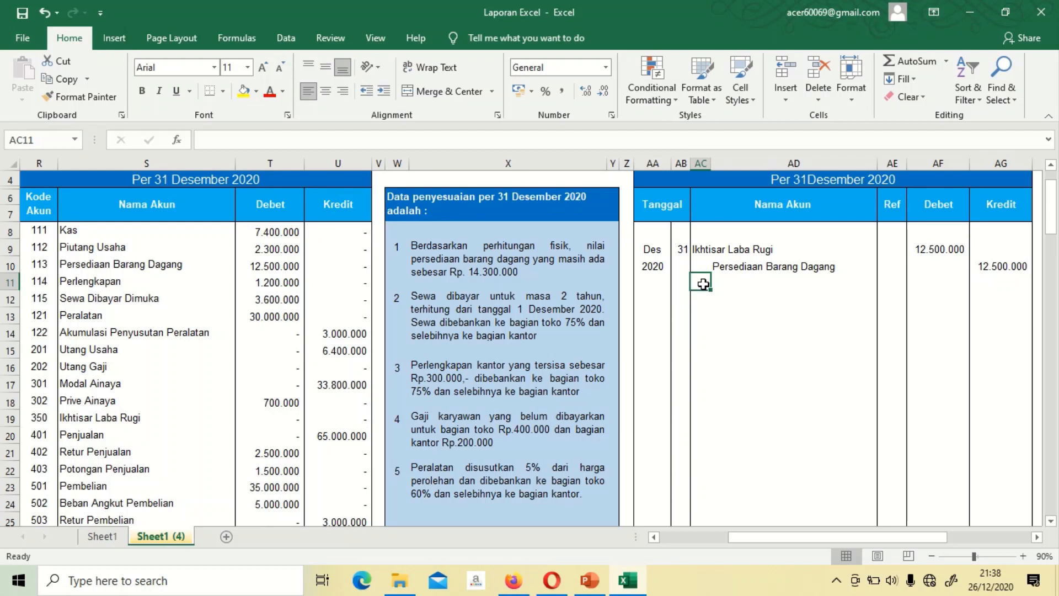
pyautogui.write('=')
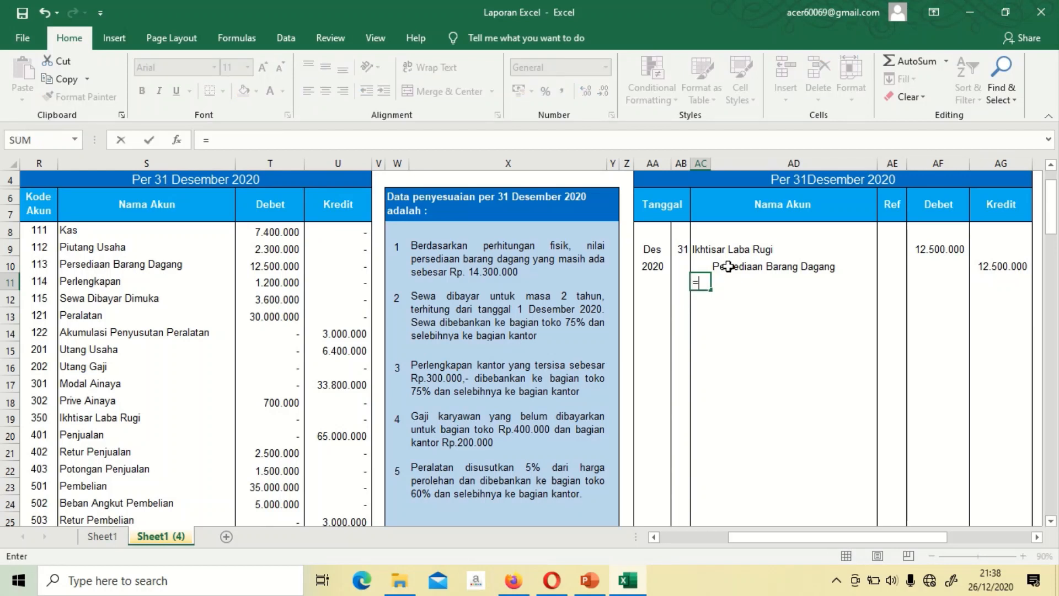
pyautogui.click(728, 267)
pyautogui.press('Return')
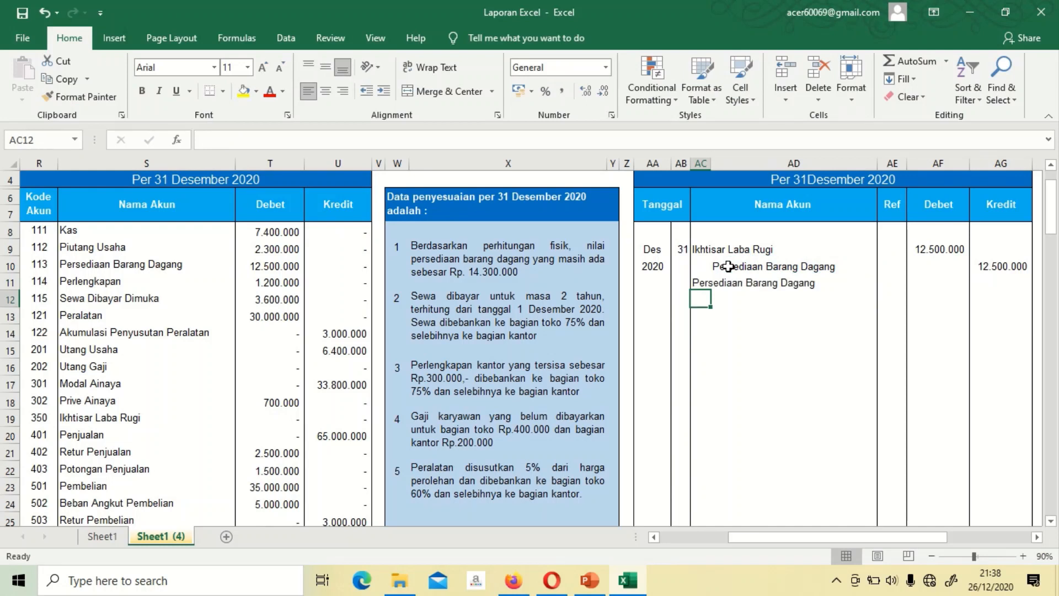
pyautogui.press('Right')
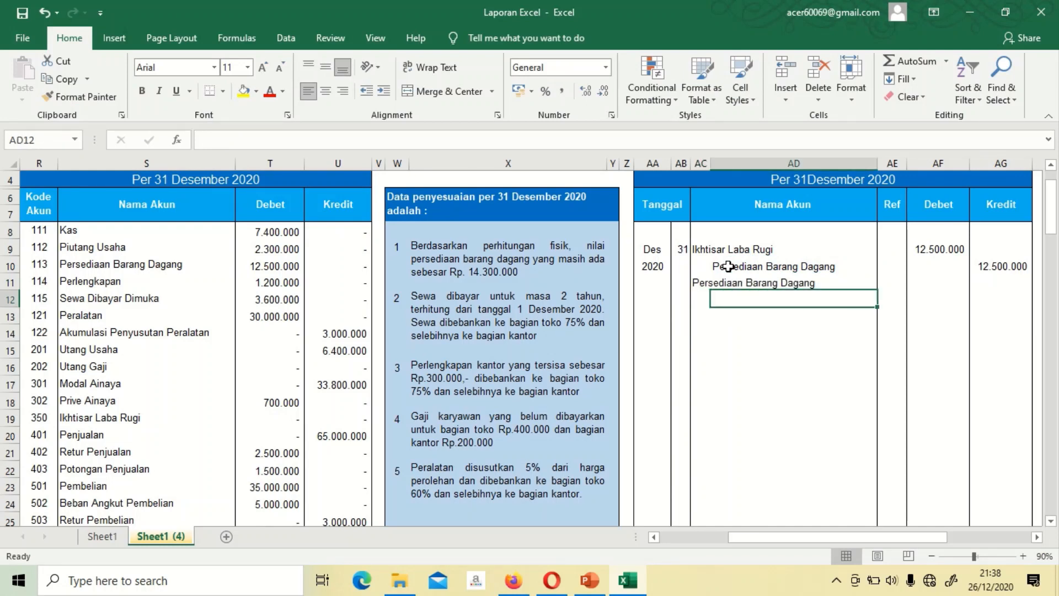
pyautogui.write('=')
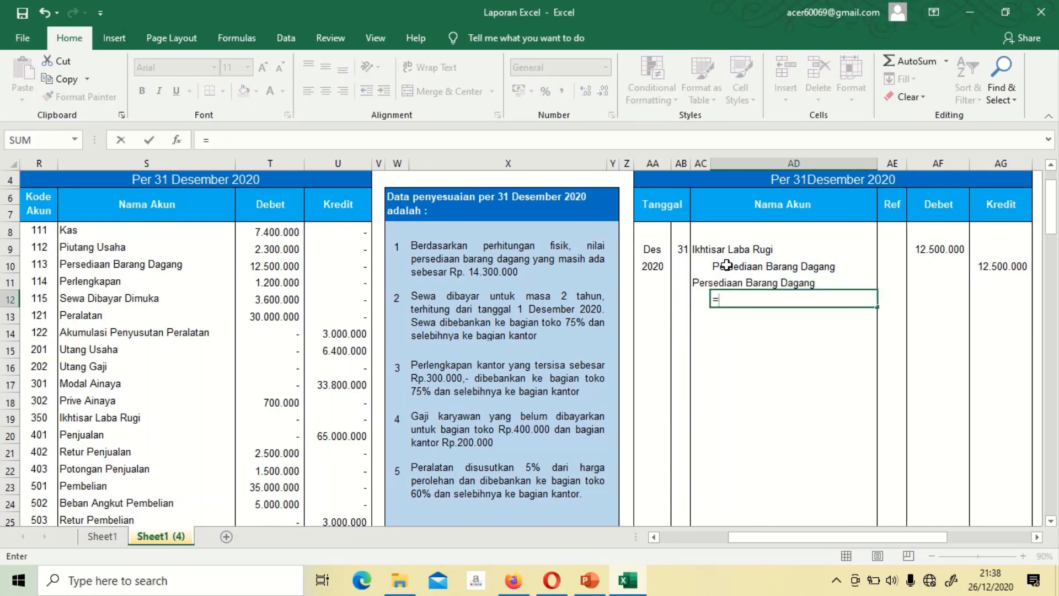
pyautogui.click(703, 250)
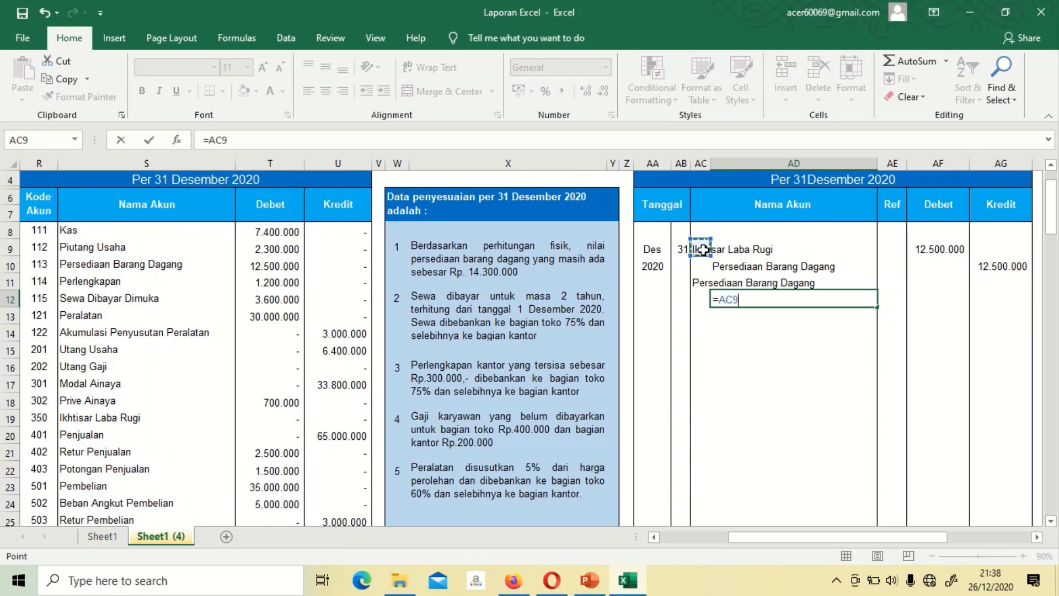
pyautogui.press('Return')
# Step: Enter the ending inventory value 14300000 as debit in AF11 and as credit in AG12
pyautogui.press('Up')
pyautogui.press('Up')
pyautogui.press('Right')
pyautogui.press('Right')
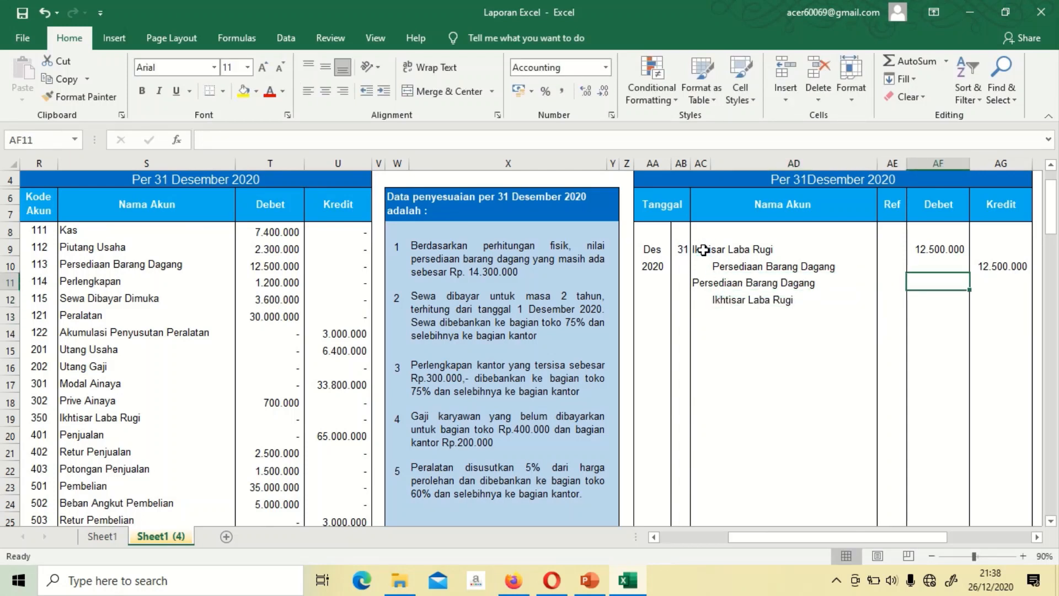
pyautogui.write('14')
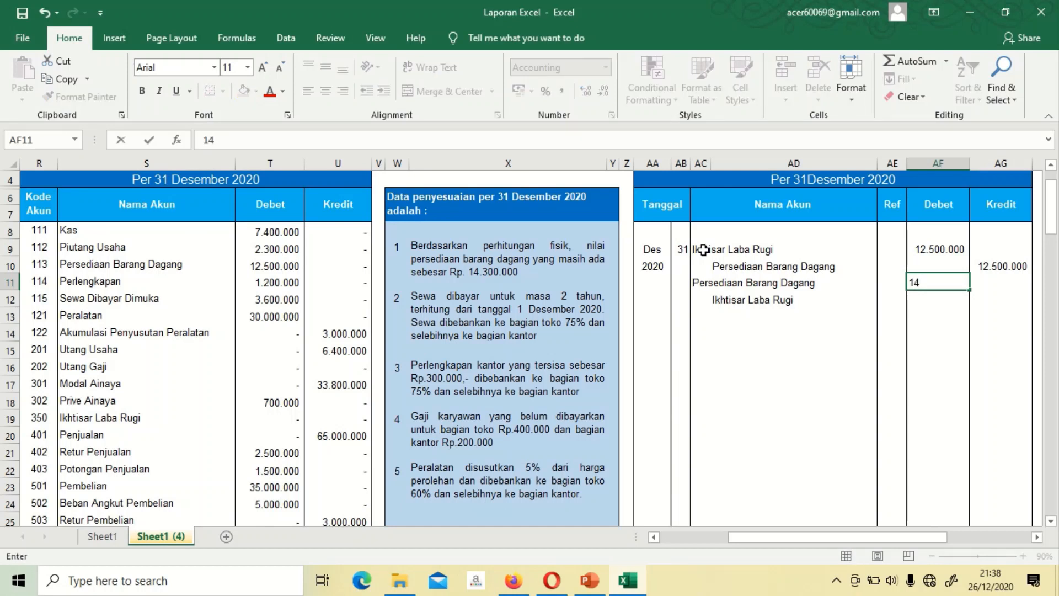
pyautogui.write('300000')
pyautogui.press('Return')
pyautogui.press('Tab')
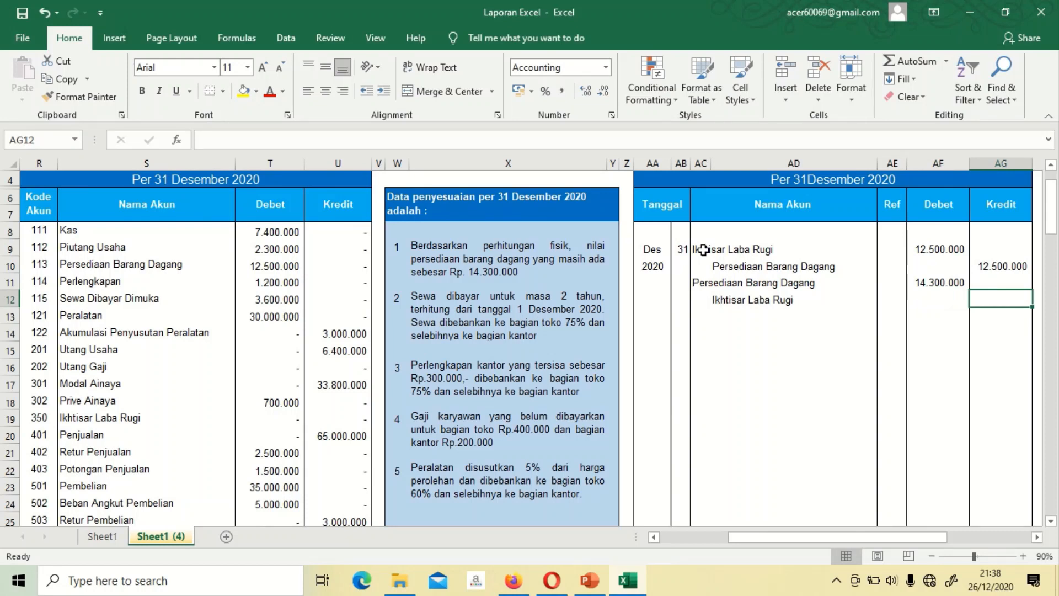
pyautogui.write('14300000')
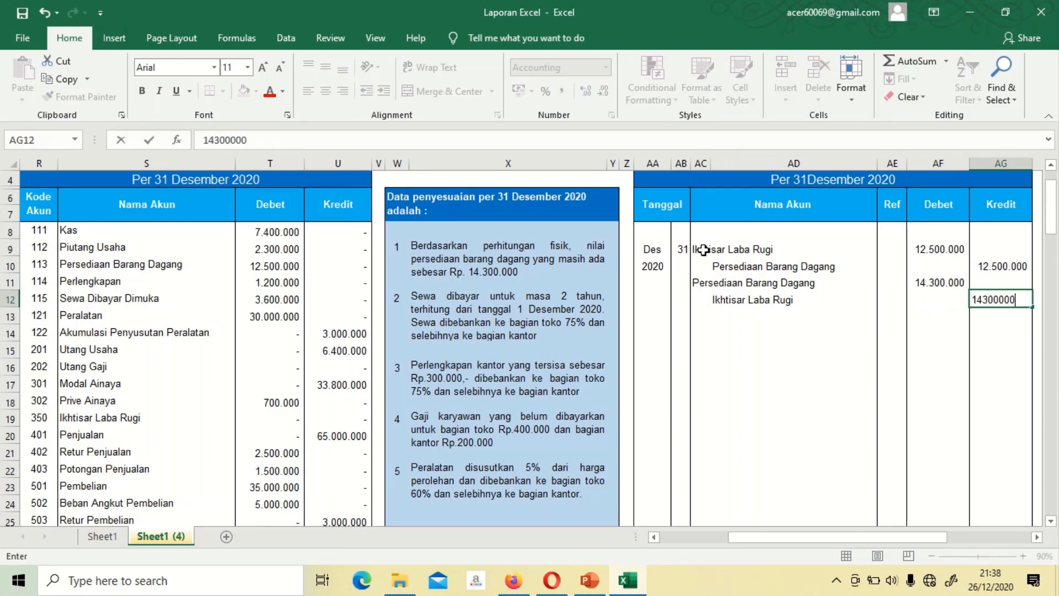
pyautogui.press('Return')
# Step: Enter day 31 in AB14 to date the prepaid rent adjustment, leaving row 13 blank below the inventory entries
pyautogui.press('Left')
pyautogui.press('Left')
pyautogui.press('Left')
pyautogui.press('Left')
pyautogui.press('Left')
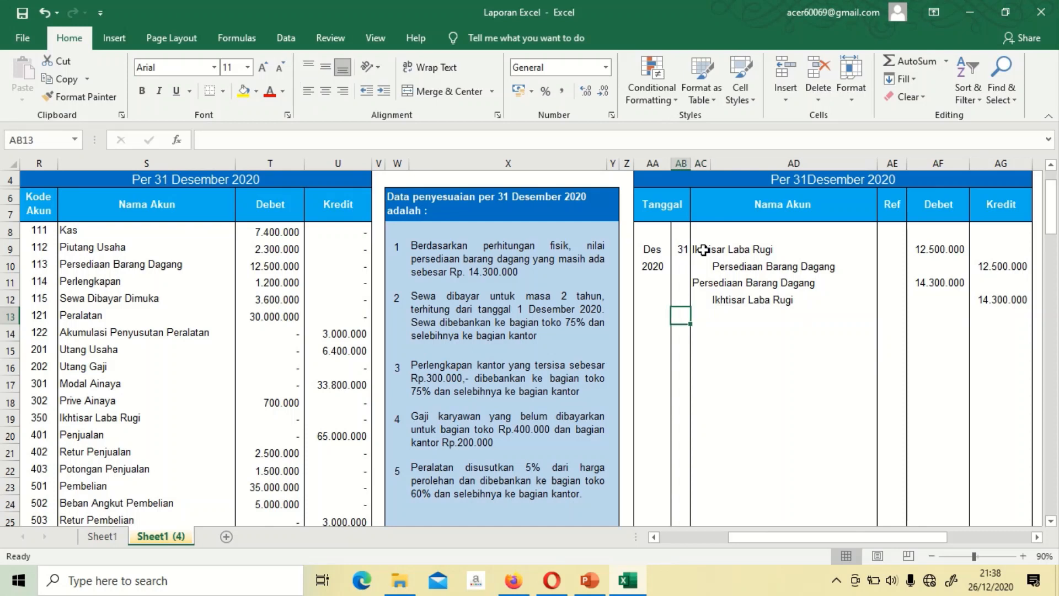
pyautogui.press('Down')
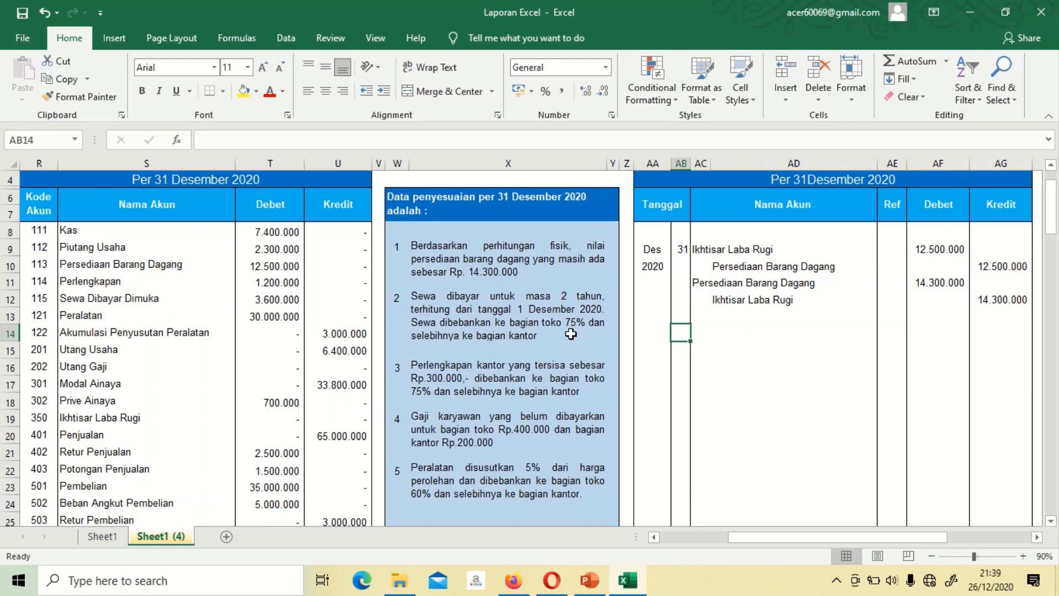
pyautogui.write('31')
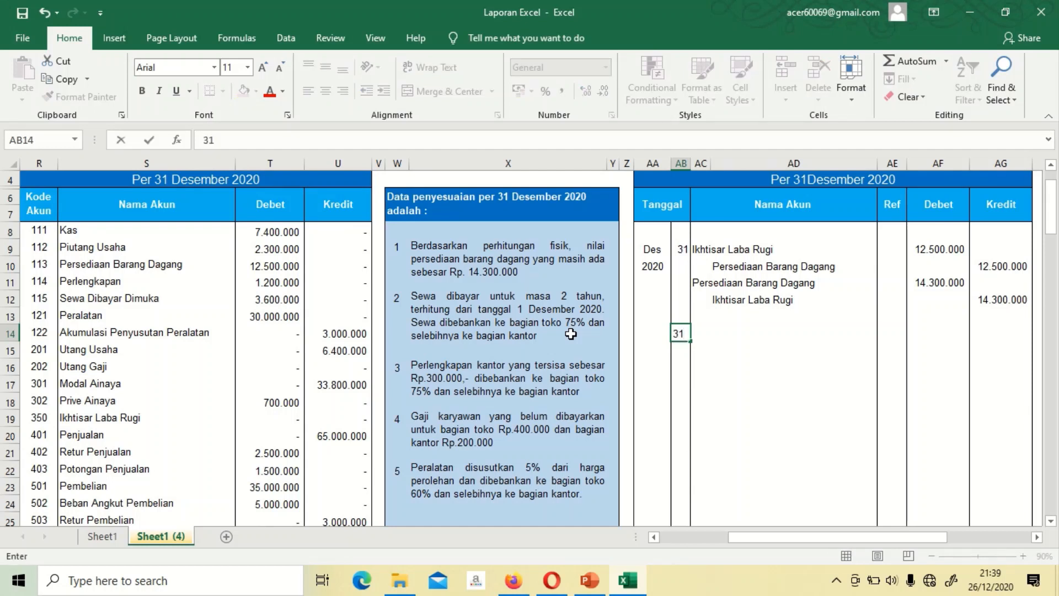
pyautogui.press('Tab')
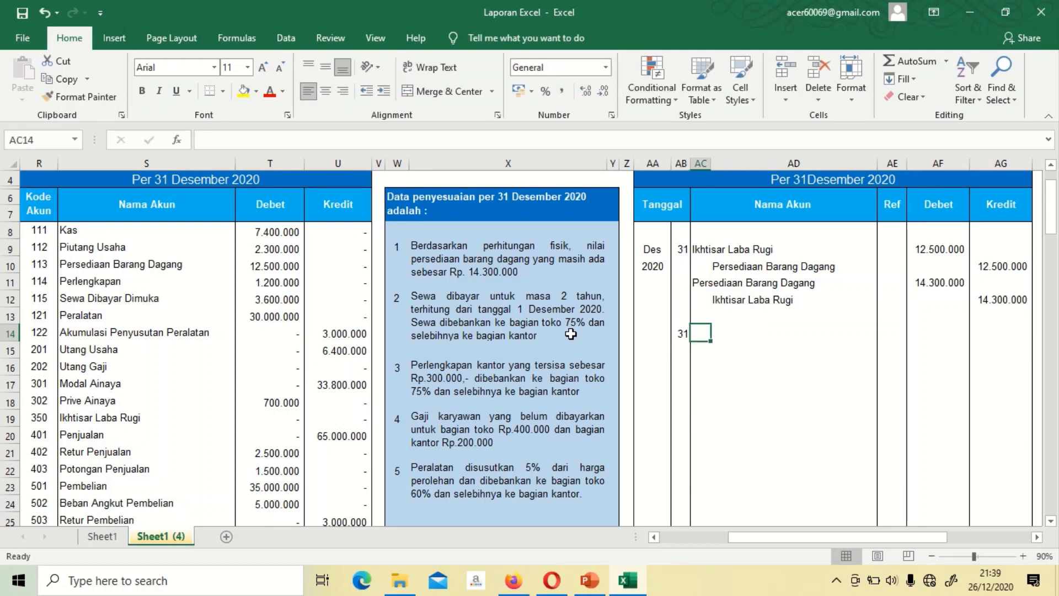
# Step: Link AC14 to the Beban Sewa Toko account name in the trial balance with =S29
pyautogui.write('=')
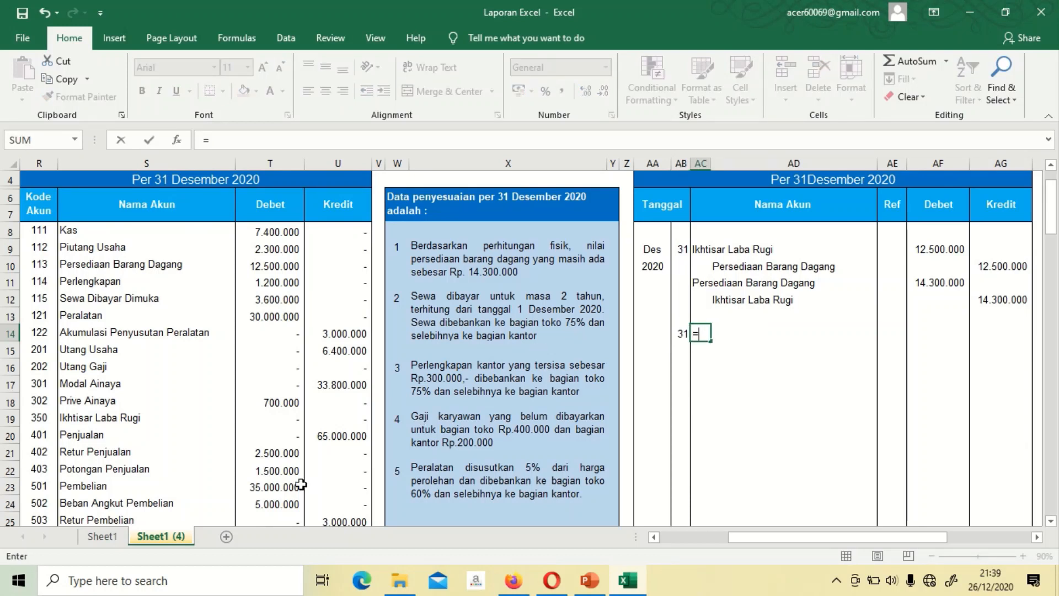
pyautogui.click(110, 505)
pyautogui.scroll(-1, 115, 512)
pyautogui.click(115, 512)
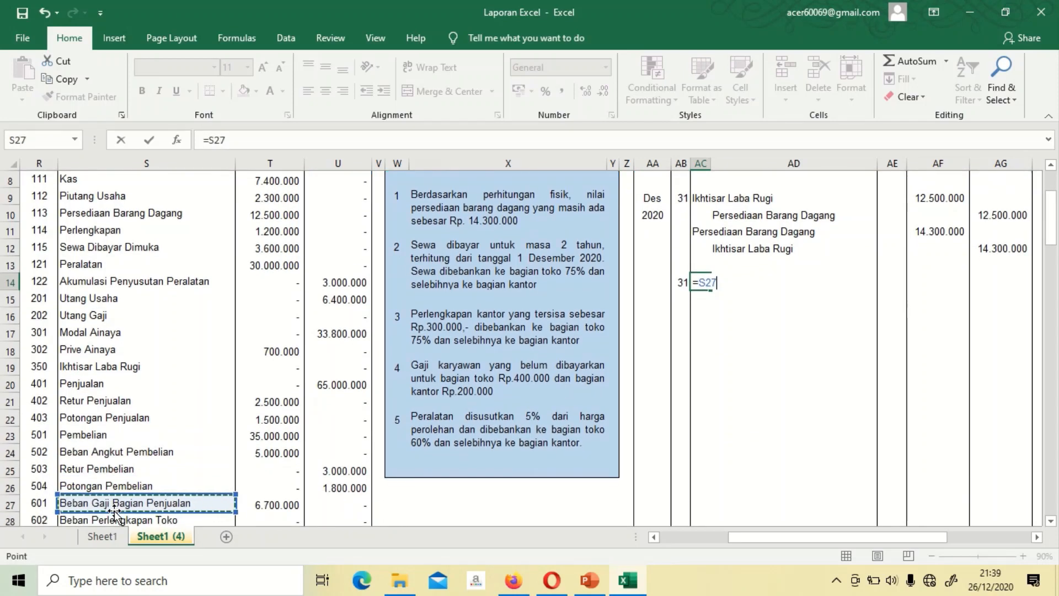
pyautogui.scroll(-1, 114, 512)
pyautogui.click(115, 512)
pyautogui.scroll(-1, 115, 512)
pyautogui.click(115, 512)
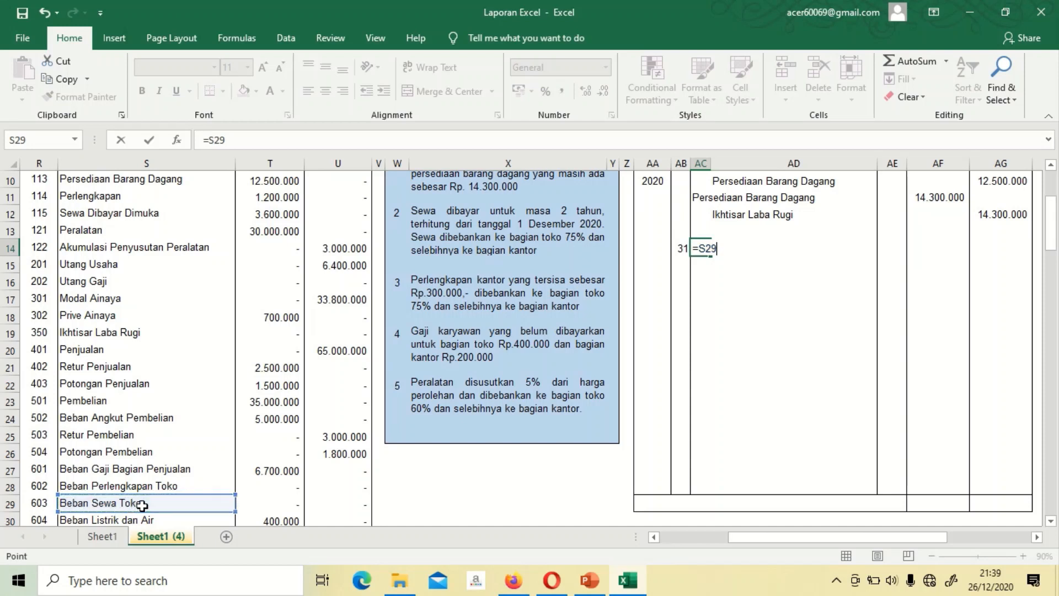
pyautogui.press('Return')
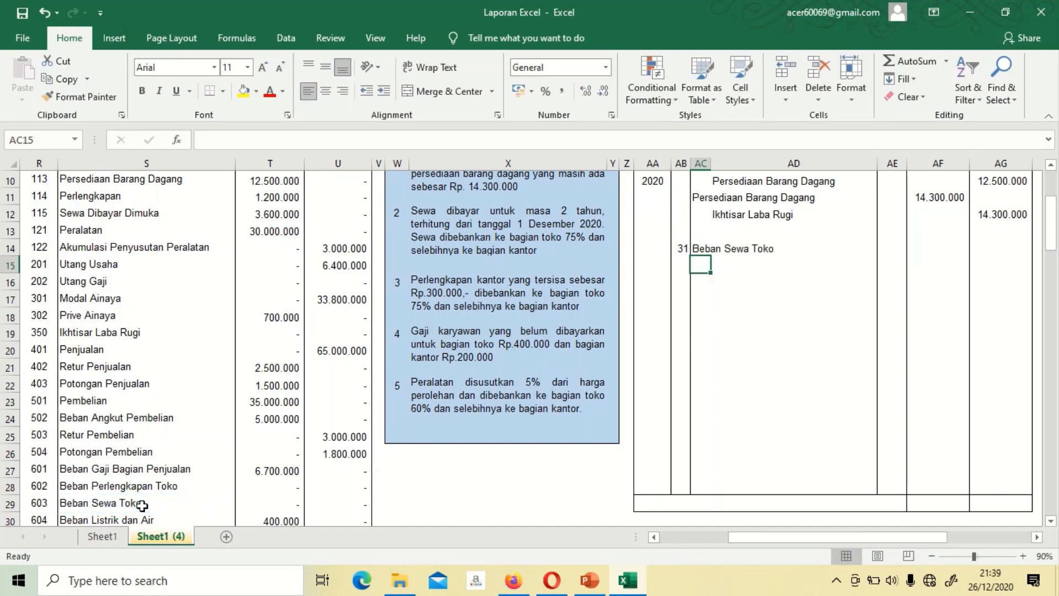
# Step: Link AC15 to the Beban Sewa Kantor account name in the trial balance with =S34
pyautogui.write('=')
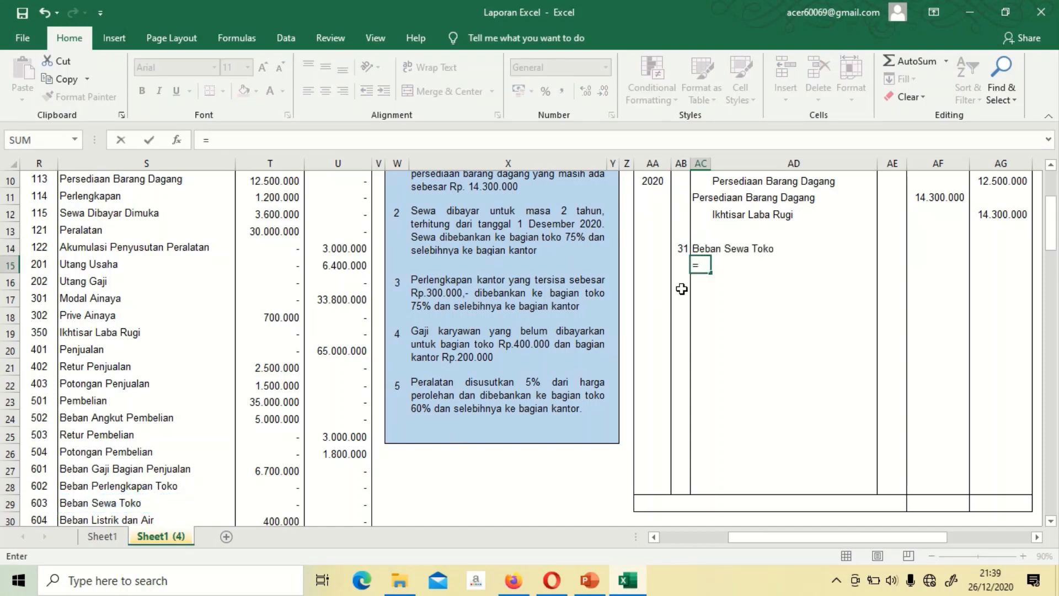
pyautogui.click(124, 507)
pyautogui.press('Down')
pyautogui.press('Down')
pyautogui.press('Down')
pyautogui.press('Down')
pyautogui.press('Down')
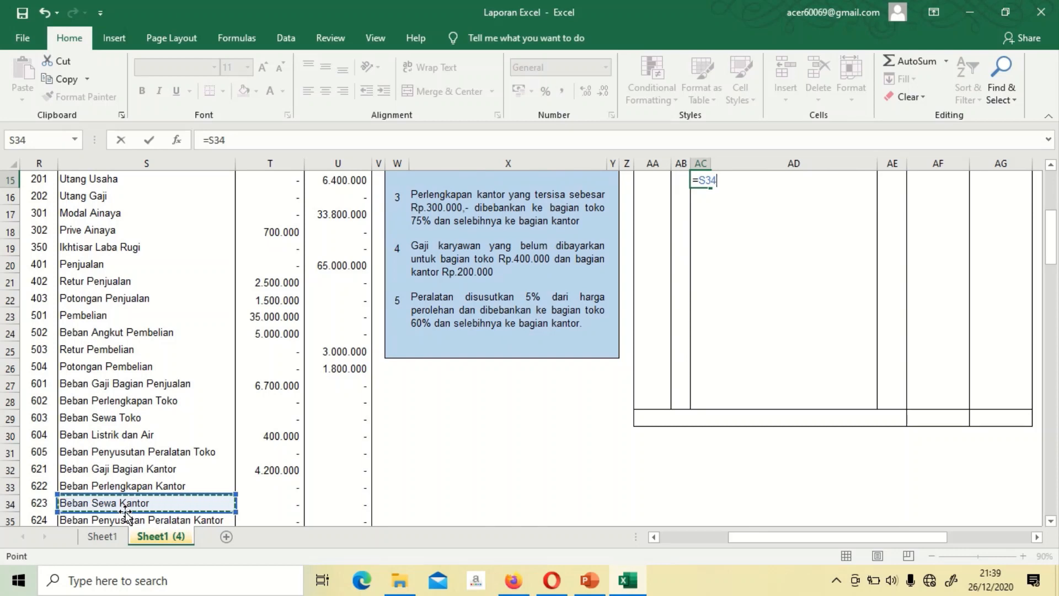
pyautogui.press('Return')
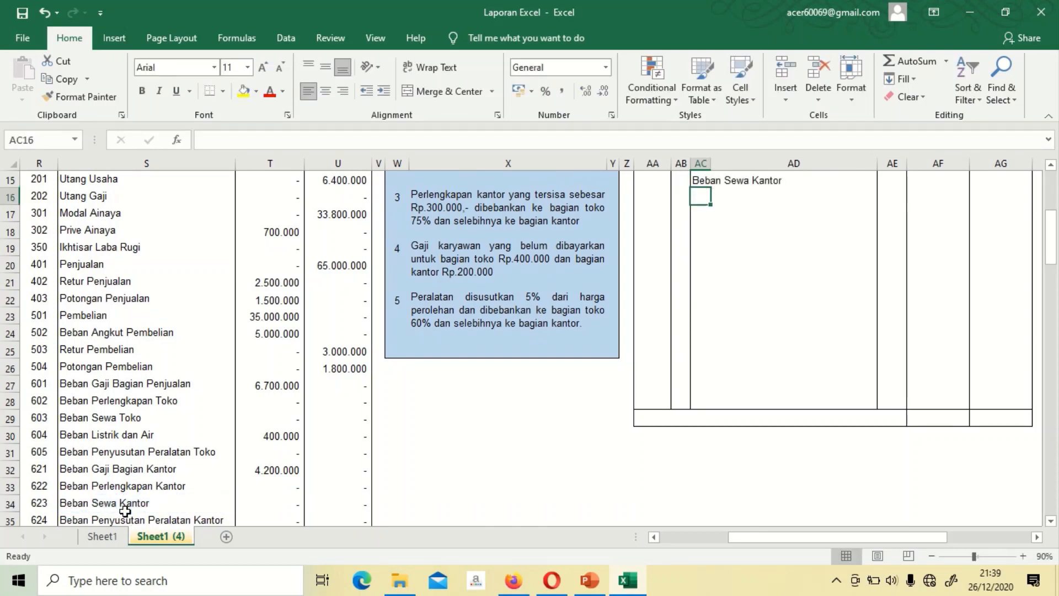
# Step: Link the credit account name in AD16 to Sewa Dibayar Dimuka in the trial balance with =S12
pyautogui.scroll(1, 124, 511)
pyautogui.press('Right')
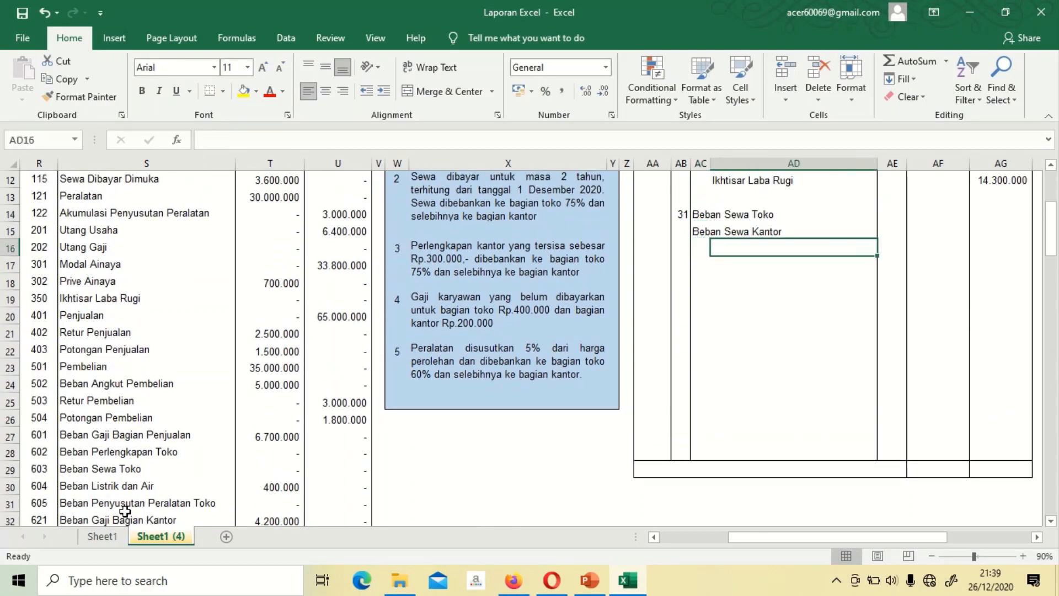
pyautogui.write('=')
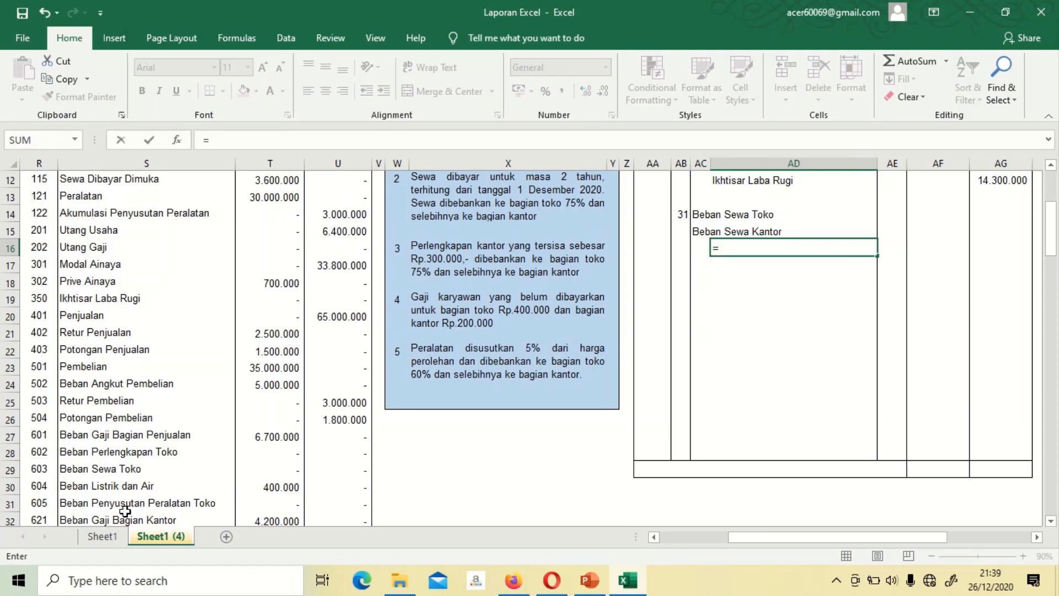
pyautogui.click(93, 187)
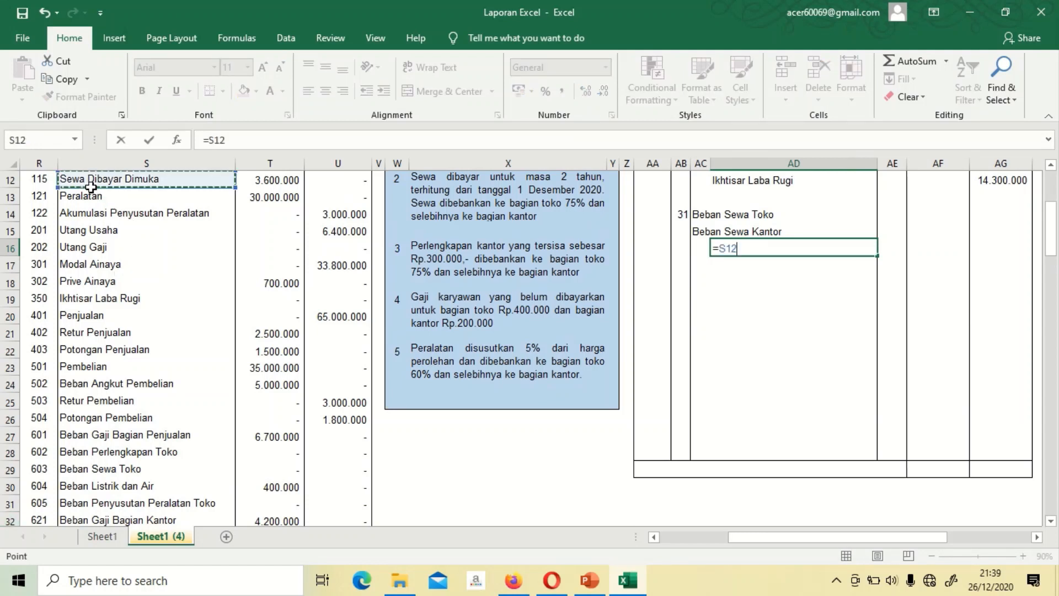
pyautogui.press('Return')
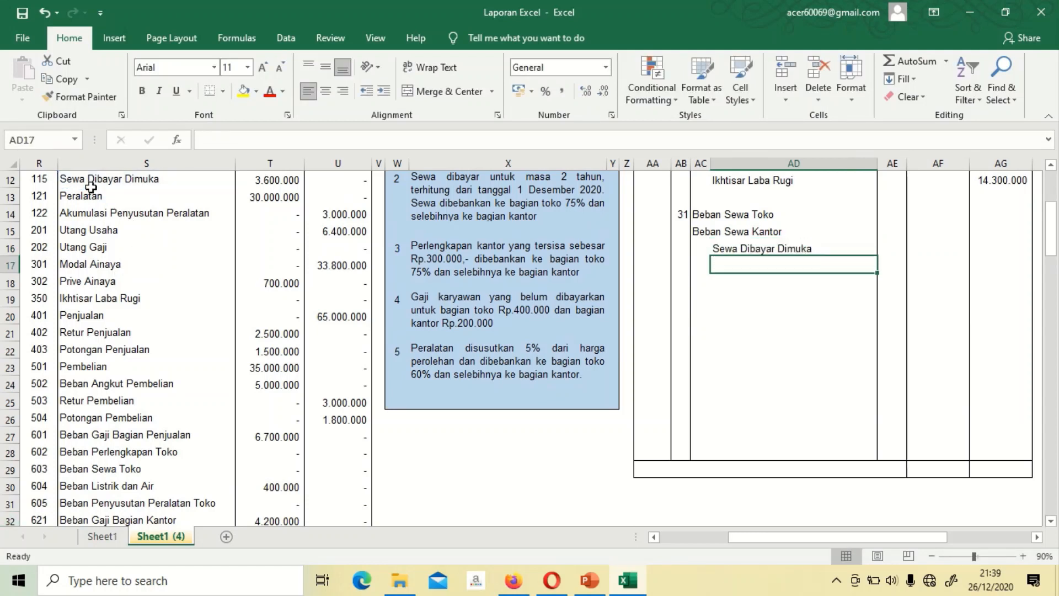
# Step: Calculate one month's share of the 2-year prepaid rent in credit cell AG16 with =1/24*T12
pyautogui.press('Up')
pyautogui.press('Up')
pyautogui.press('Up')
pyautogui.press('Up')
pyautogui.press('Down')
pyautogui.press('Down')
pyautogui.press('Down')
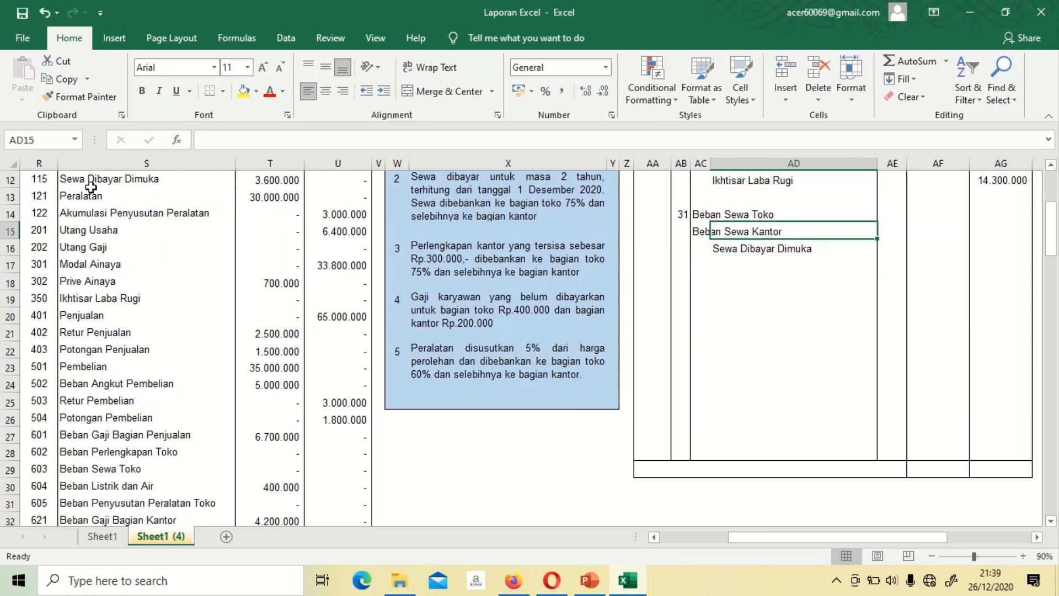
pyautogui.press('Right')
pyautogui.press('Right')
pyautogui.press('Right')
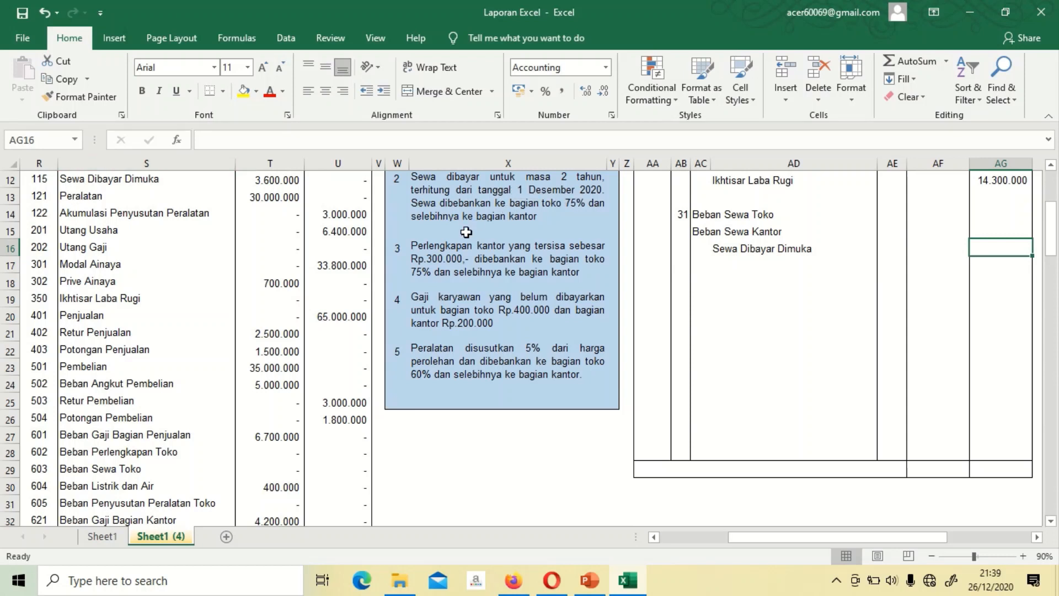
pyautogui.write('=')
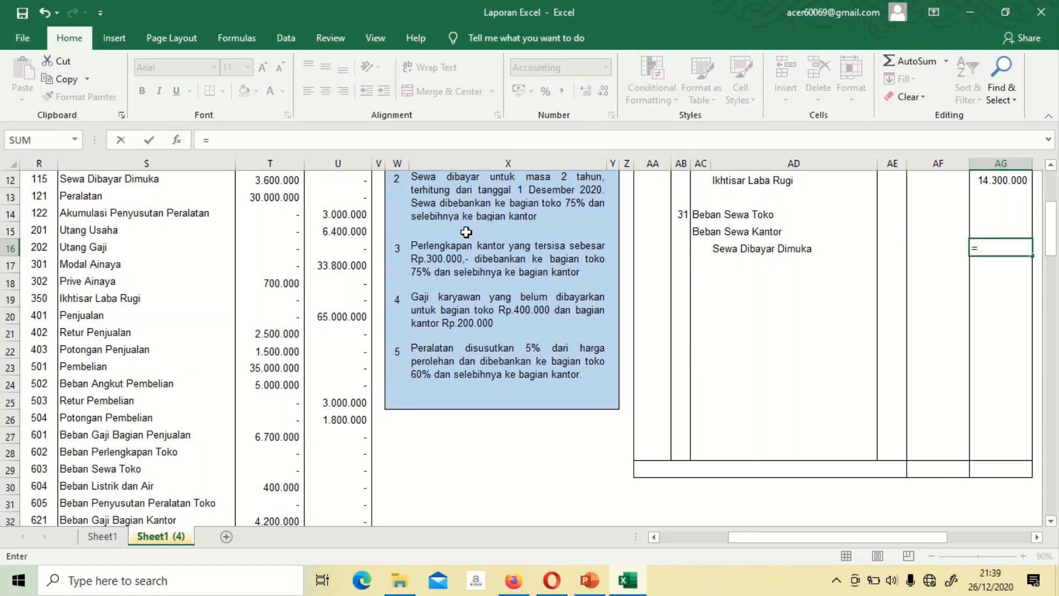
pyautogui.write('1/24*')
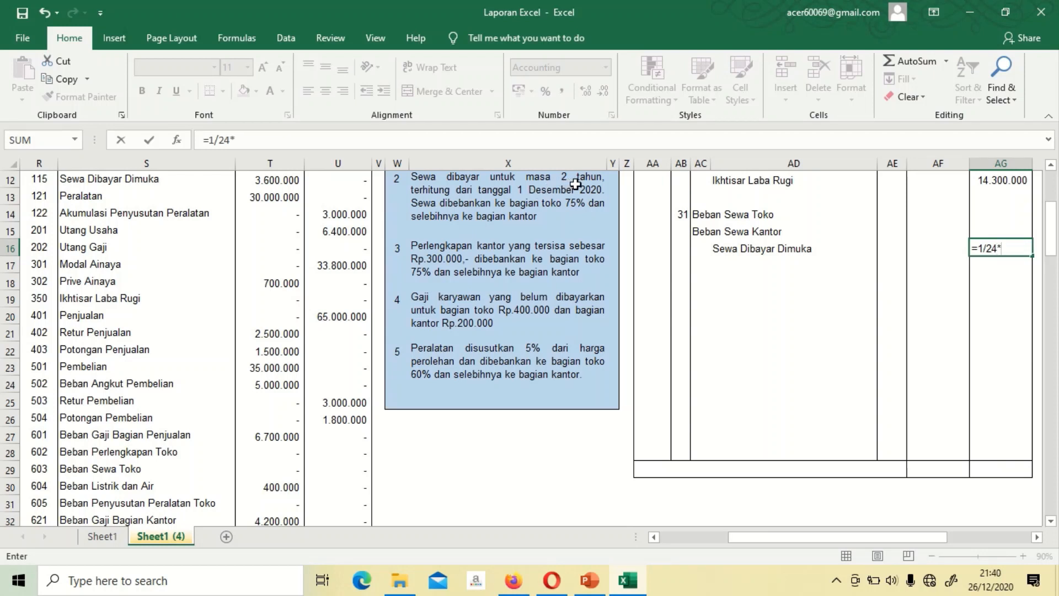
pyautogui.click(281, 184)
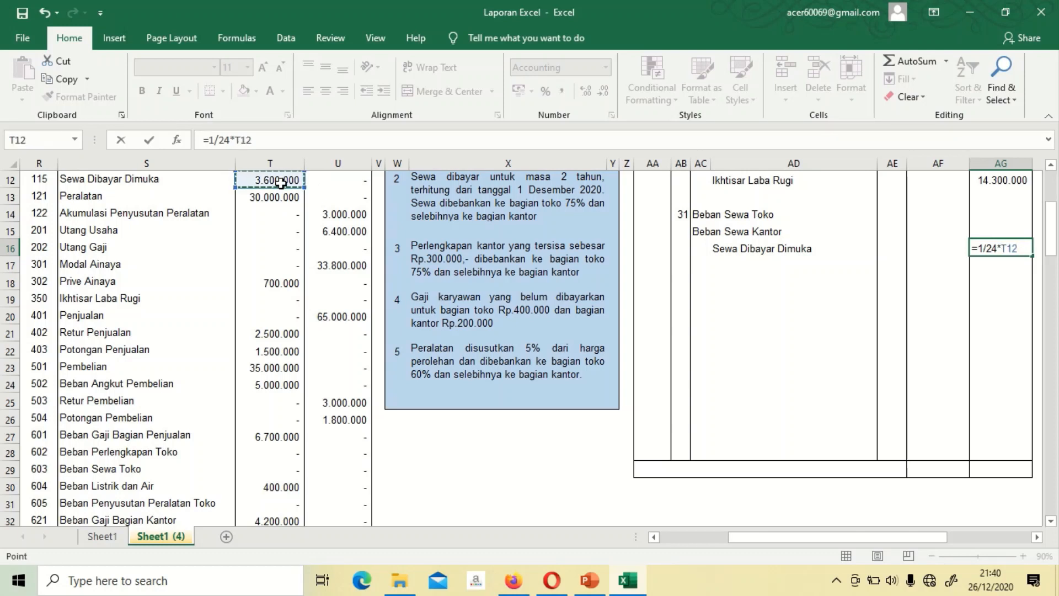
pyautogui.press('Return')
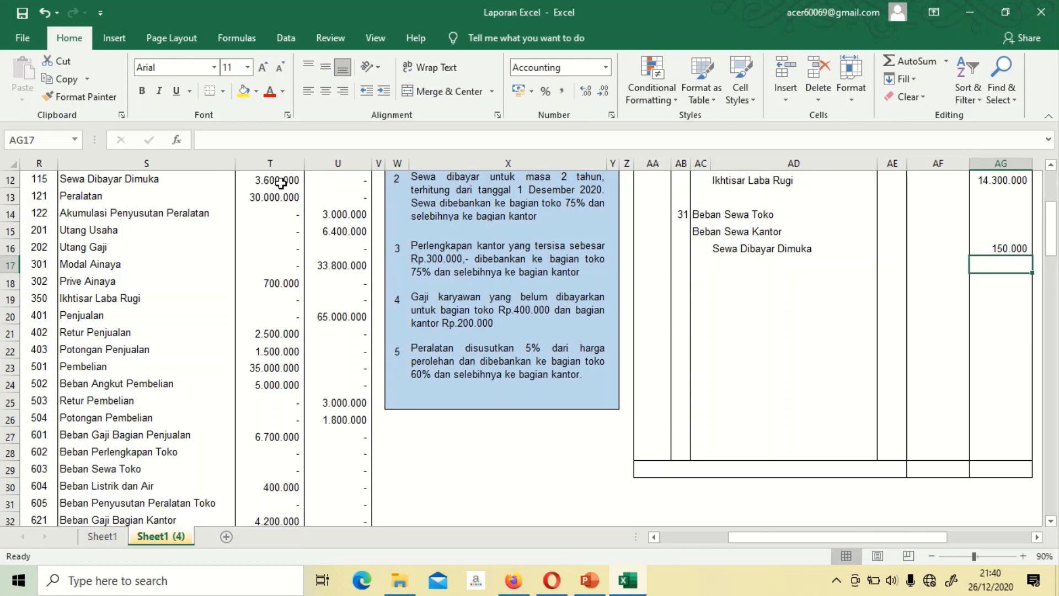
# Step: Calculate the store's 75% share of the rent in debit cell AF14 with =75%*AG16
pyautogui.press('Up')
pyautogui.press('Up')
pyautogui.press('Up')
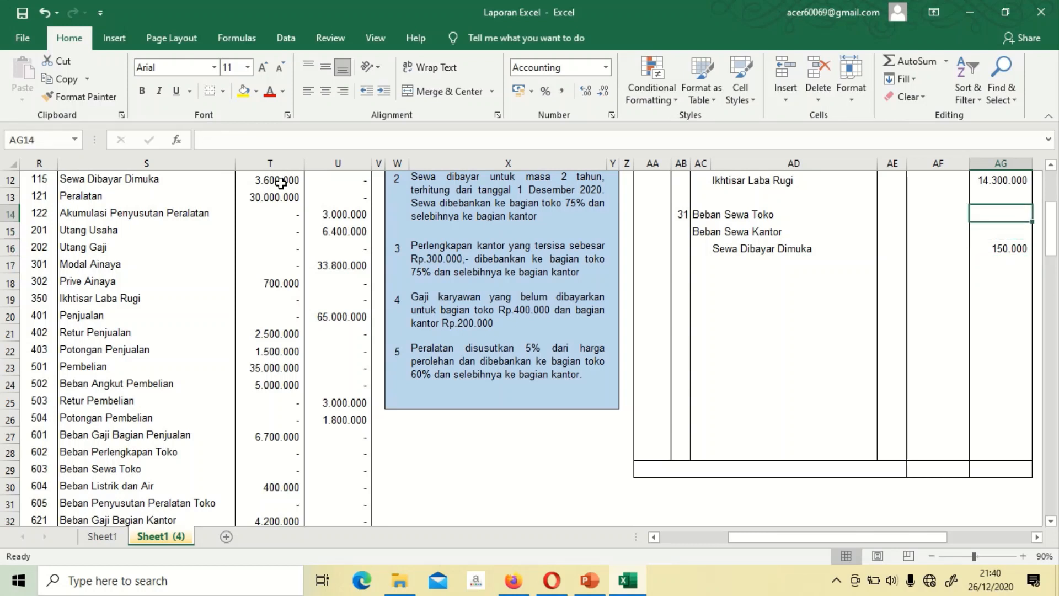
pyautogui.press('Left')
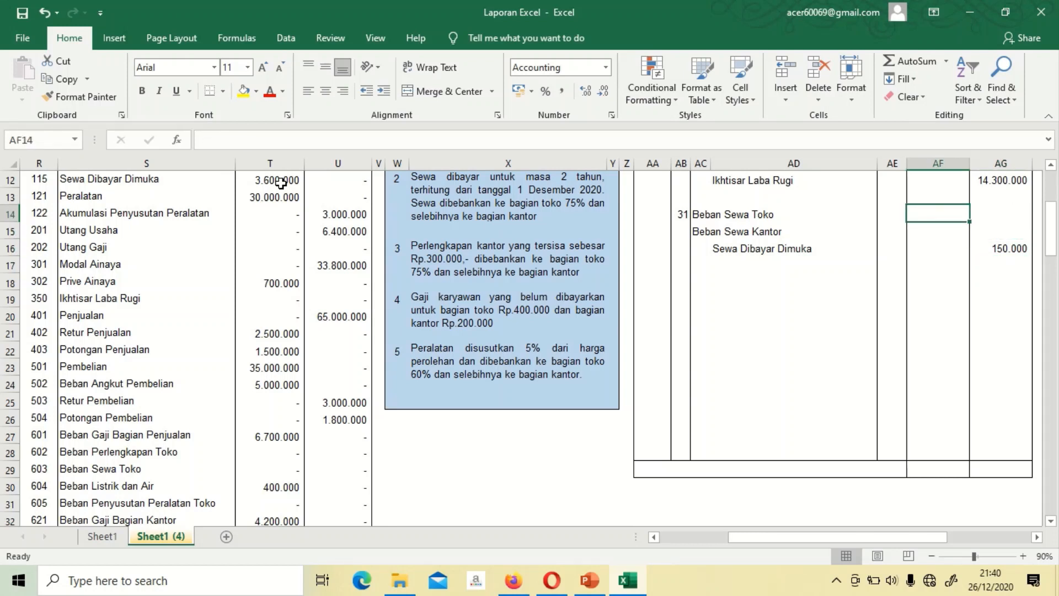
pyautogui.write('=')
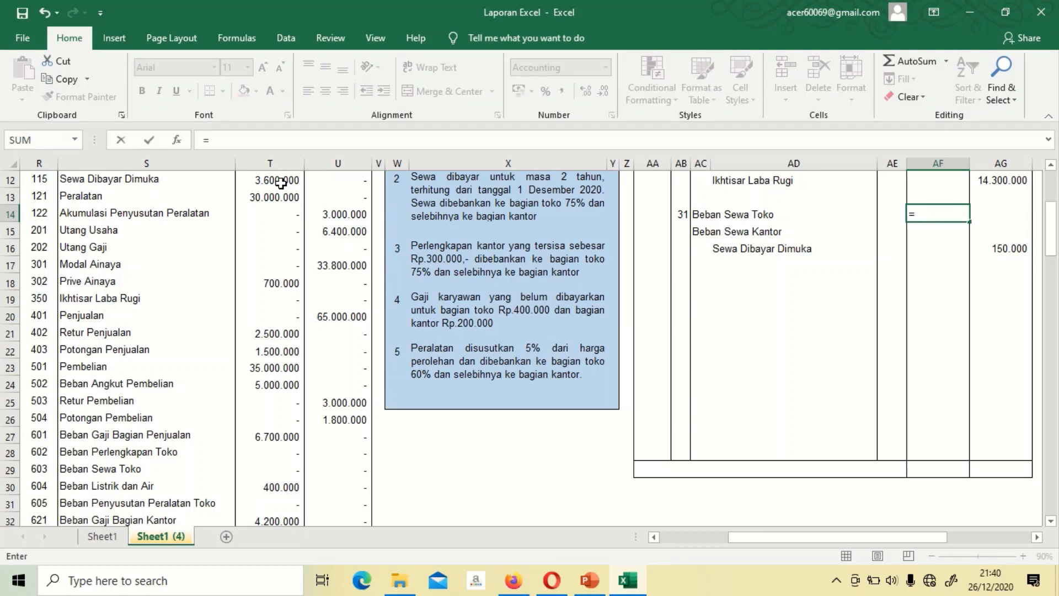
pyautogui.write('75%*')
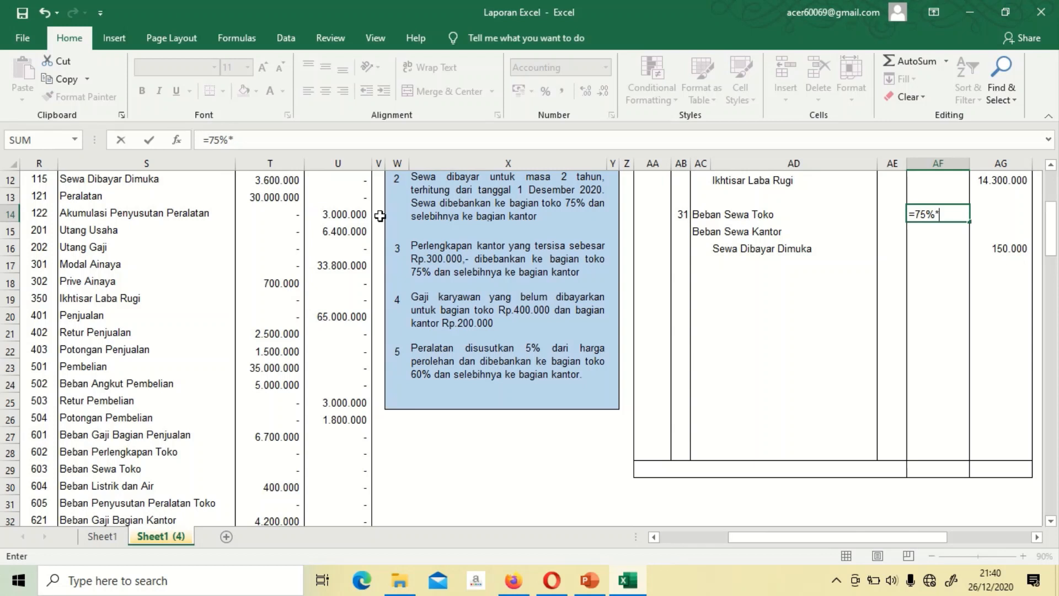
pyautogui.click(991, 252)
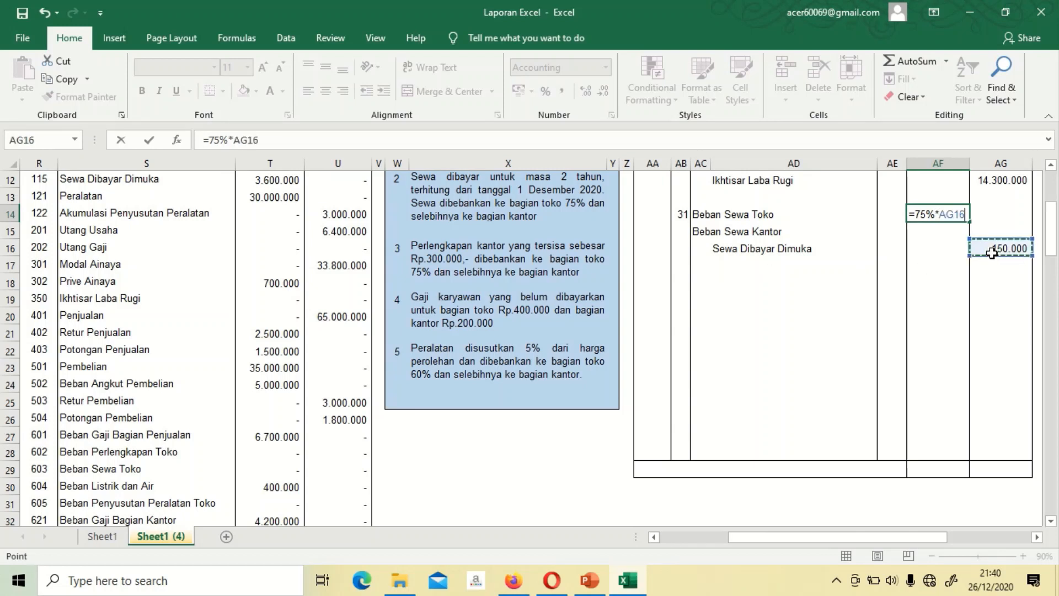
pyautogui.press('Return')
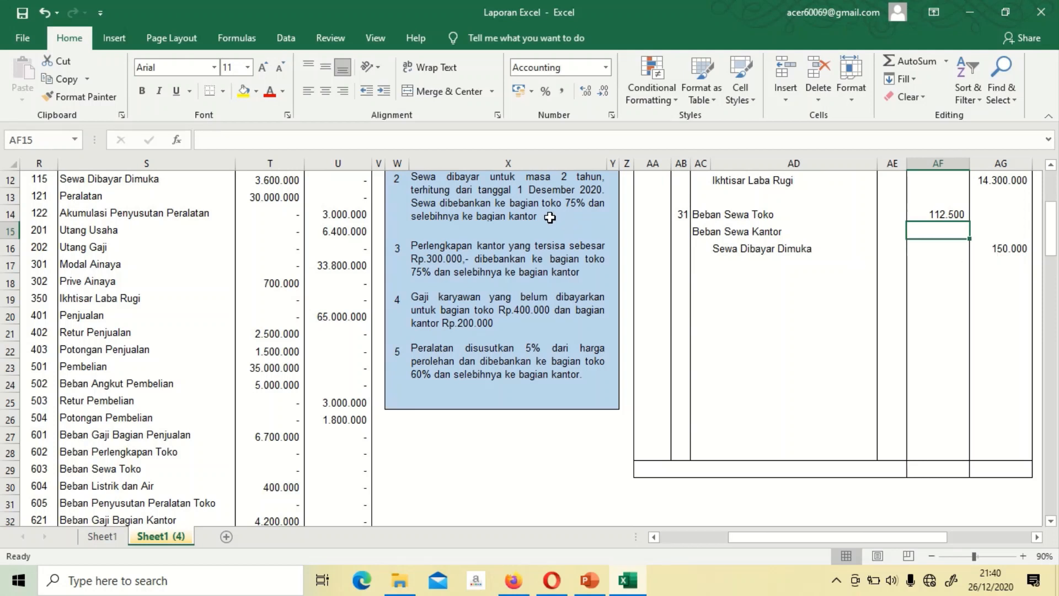
# Step: Calculate the office's remaining share of the rent in debit cell AF15 with =AG16-AF14
pyautogui.write('=')
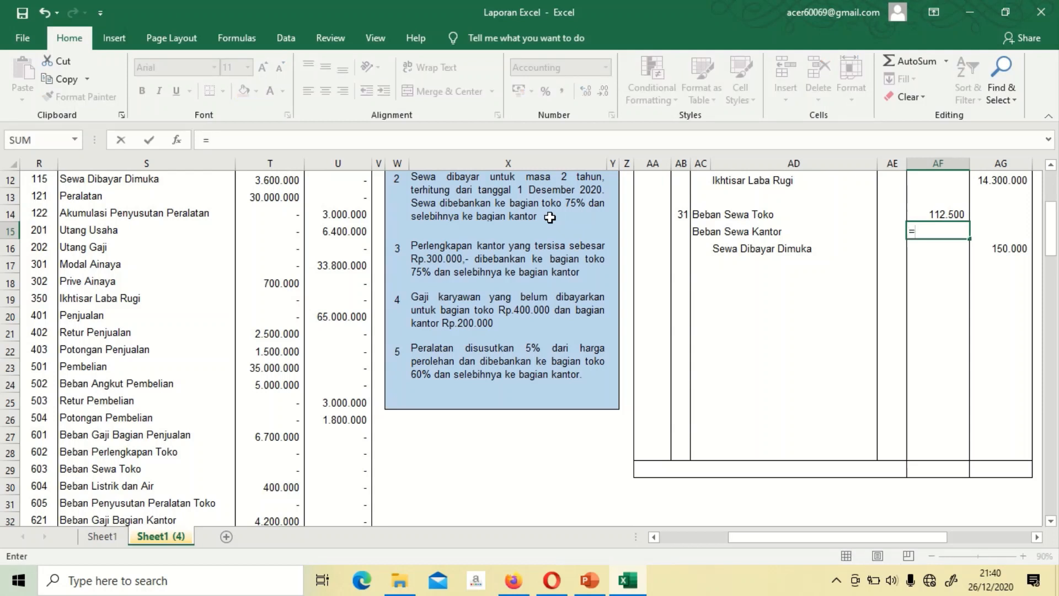
pyautogui.press('Right')
pyautogui.press('Down')
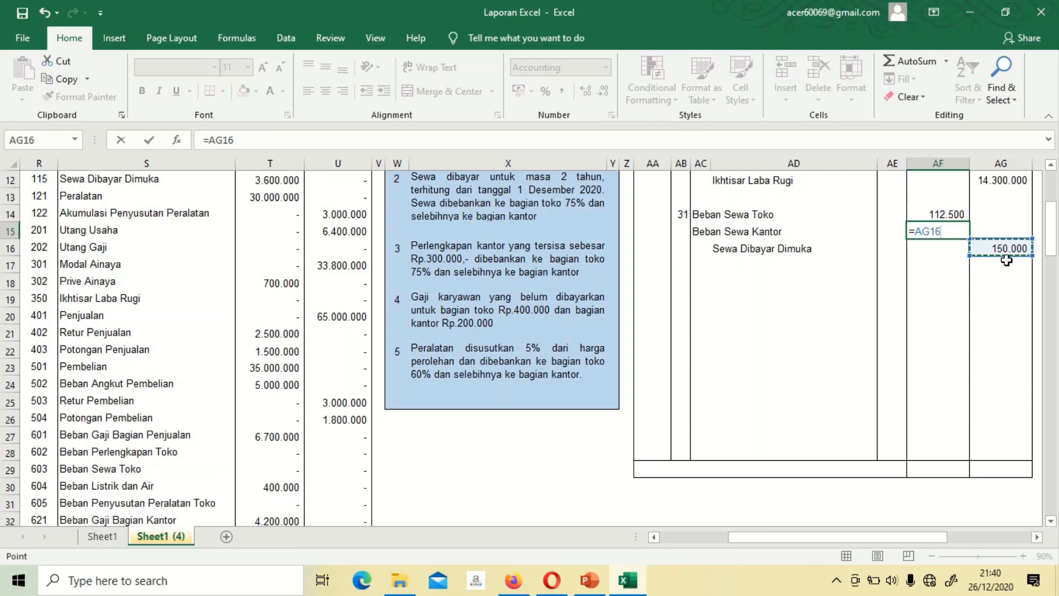
pyautogui.write('-')
pyautogui.click(945, 213)
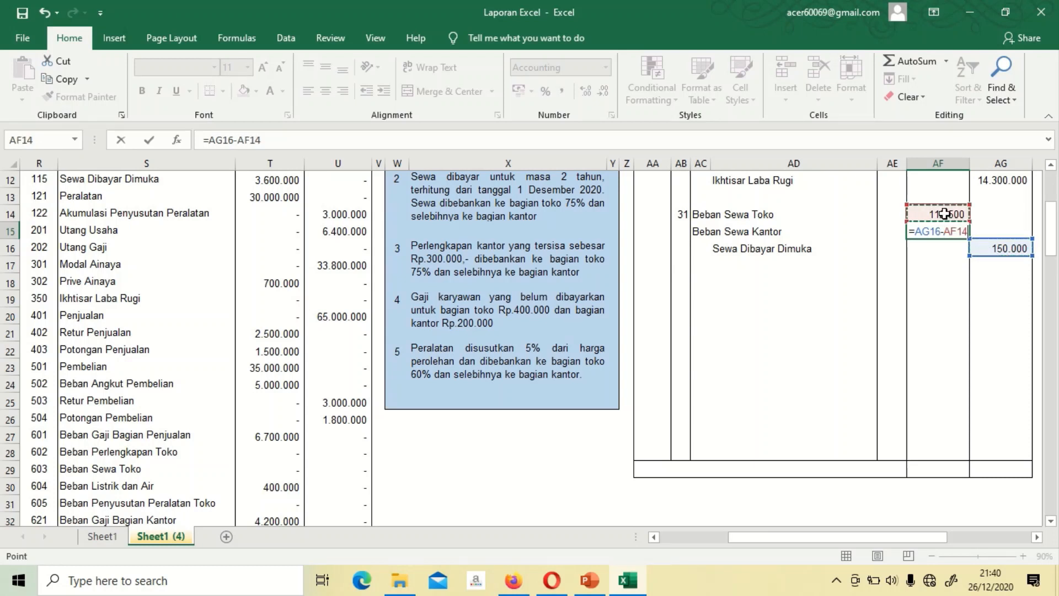
pyautogui.press('Return')
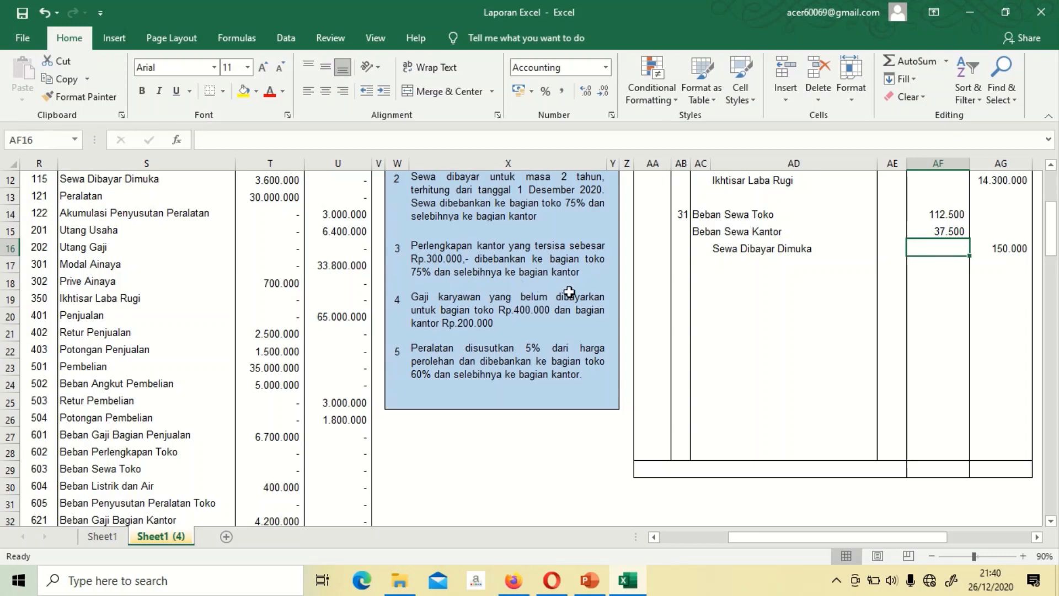
# Step: Enter date 31 in AB18 and link the debit account in AC18 to Beban Perlengkapan Toko in the trial balance with =S28
pyautogui.click(683, 280)
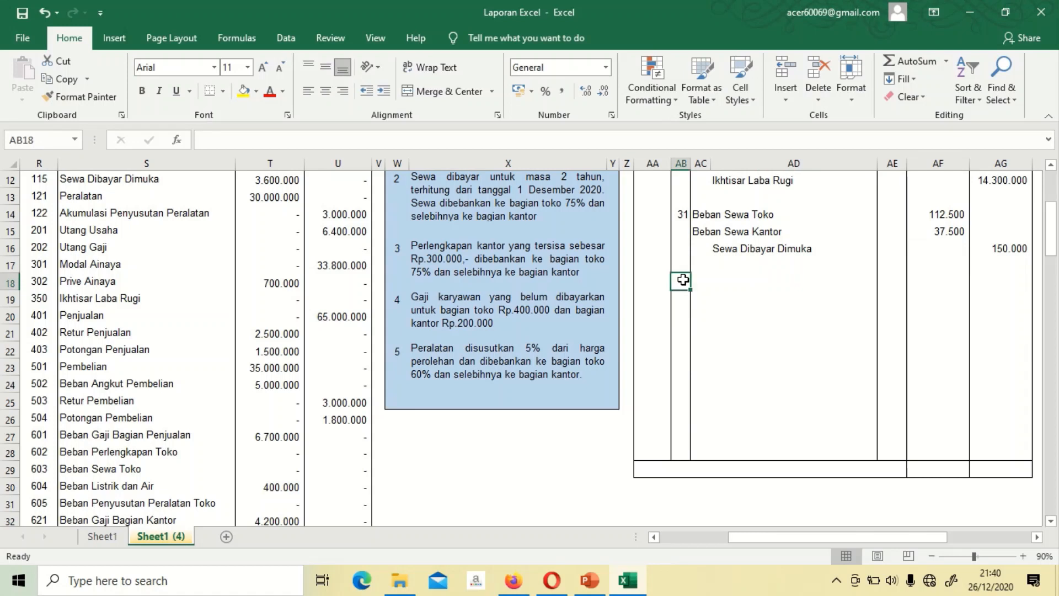
pyautogui.write('31')
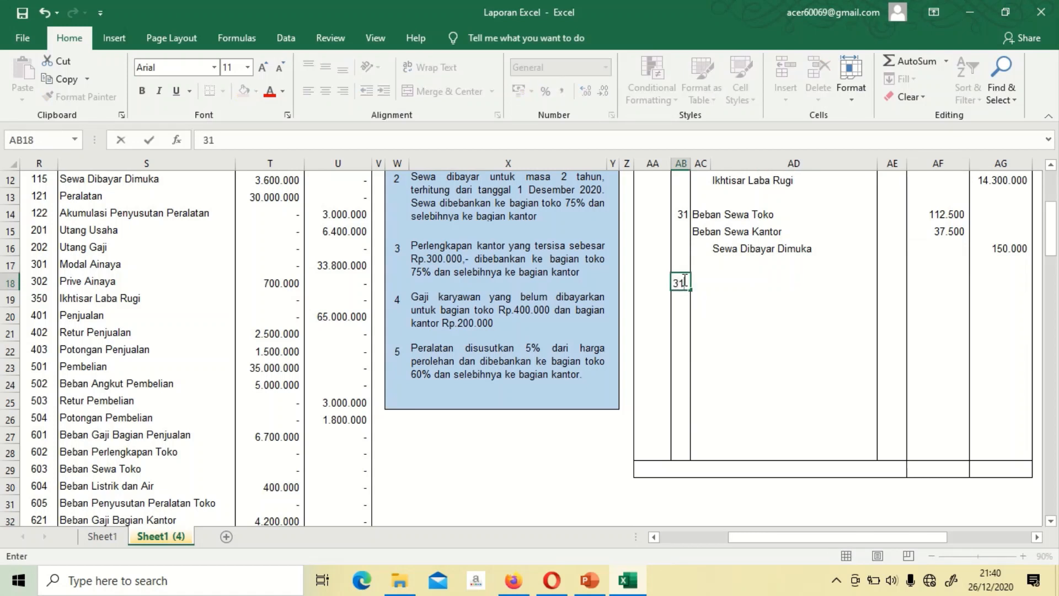
pyautogui.press('Tab')
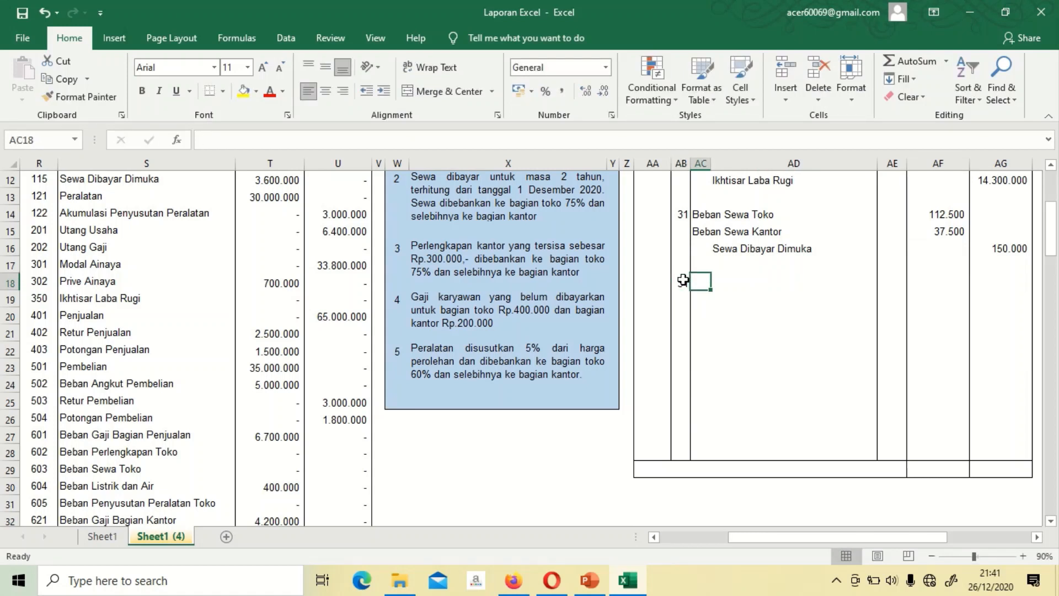
pyautogui.write('=')
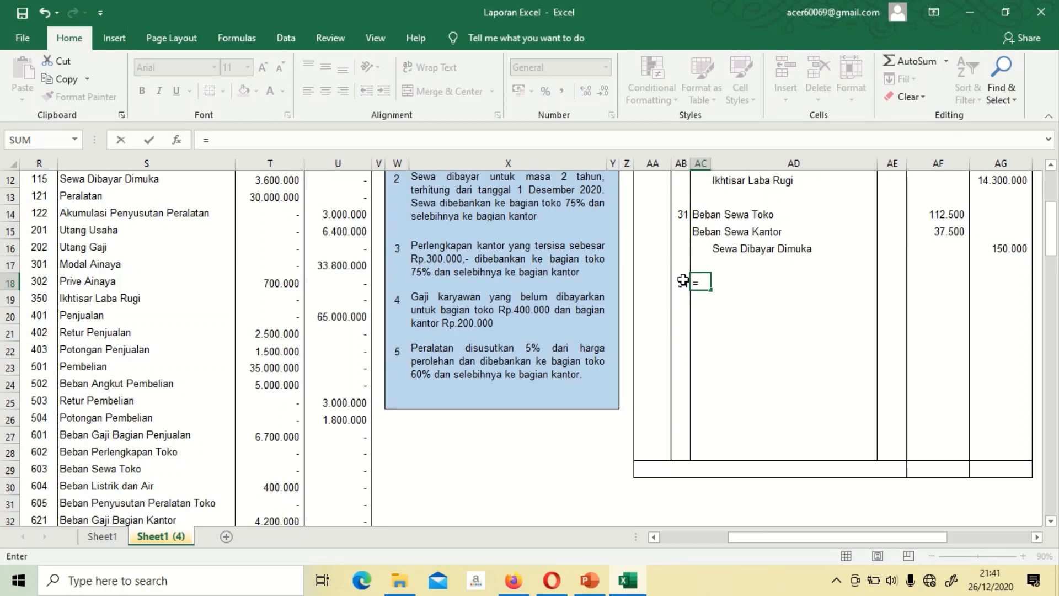
pyautogui.click(172, 452)
pyautogui.press('Return')
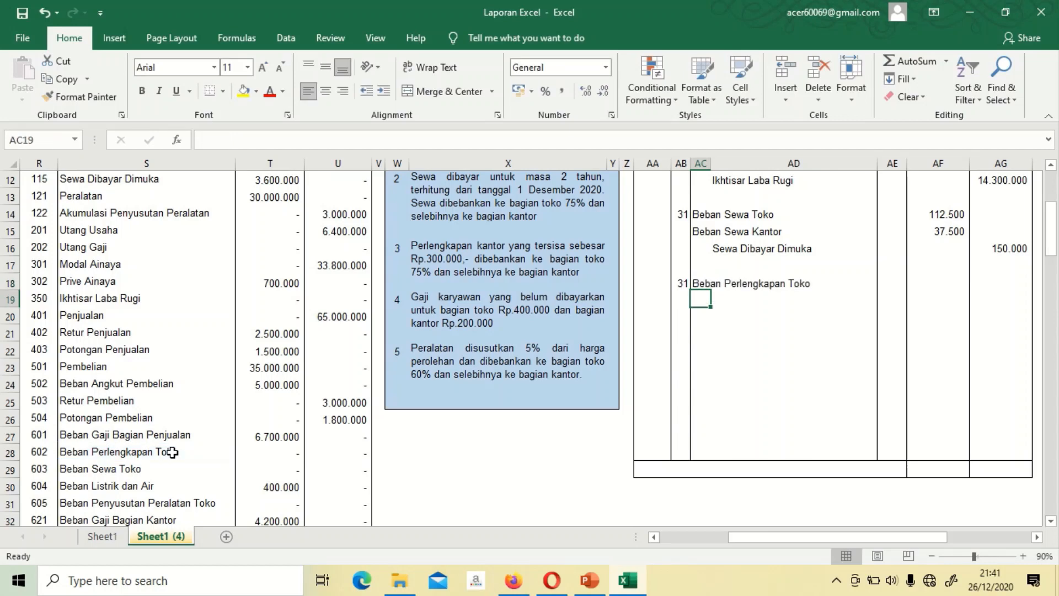
# Step: Link the second debit account in AC19 to Beban Perlengkapan Kantor in the trial balance with =S33
pyautogui.write('=')
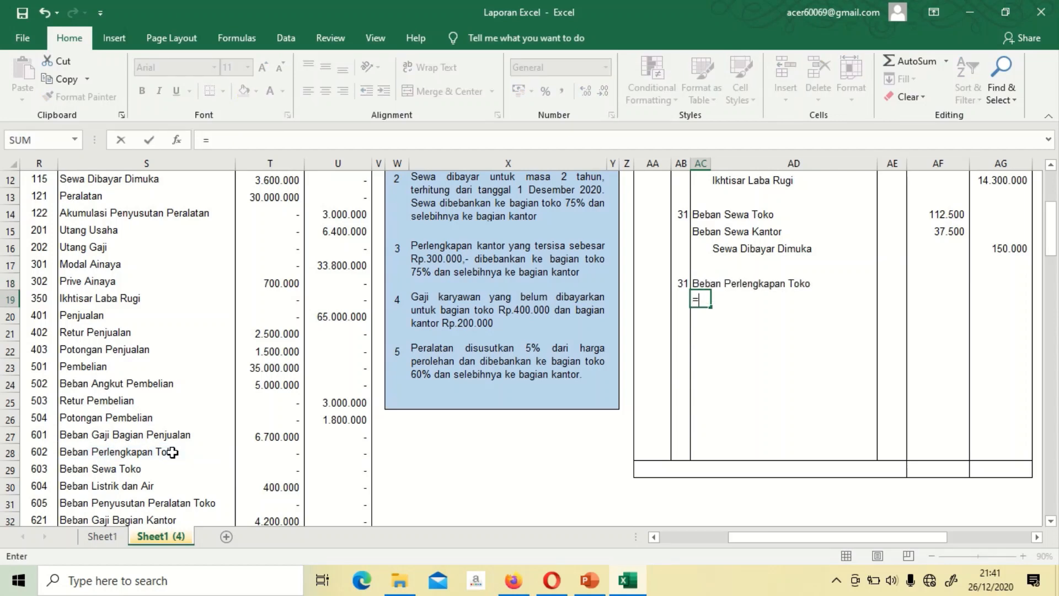
pyautogui.click(113, 513)
pyautogui.press('Down')
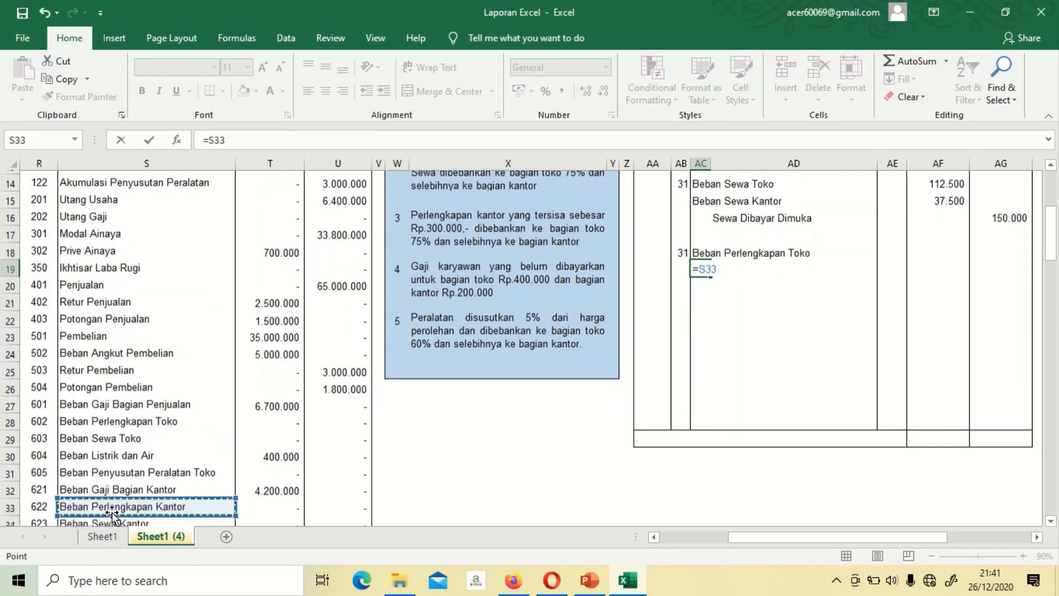
pyautogui.press('Down')
pyautogui.press('Down')
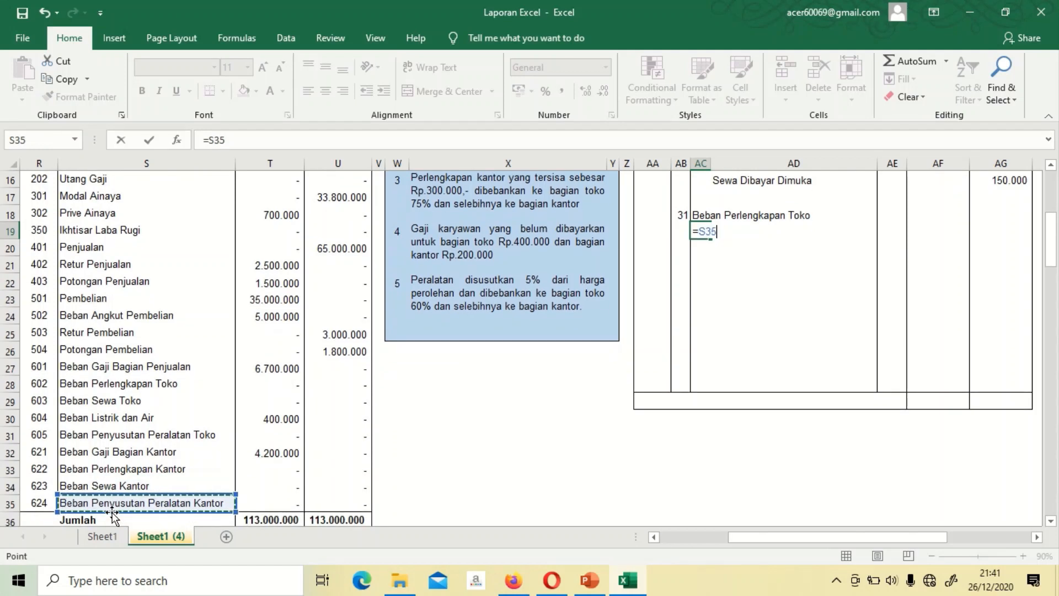
pyautogui.press('Up')
pyautogui.press('Up')
pyautogui.press('Return')
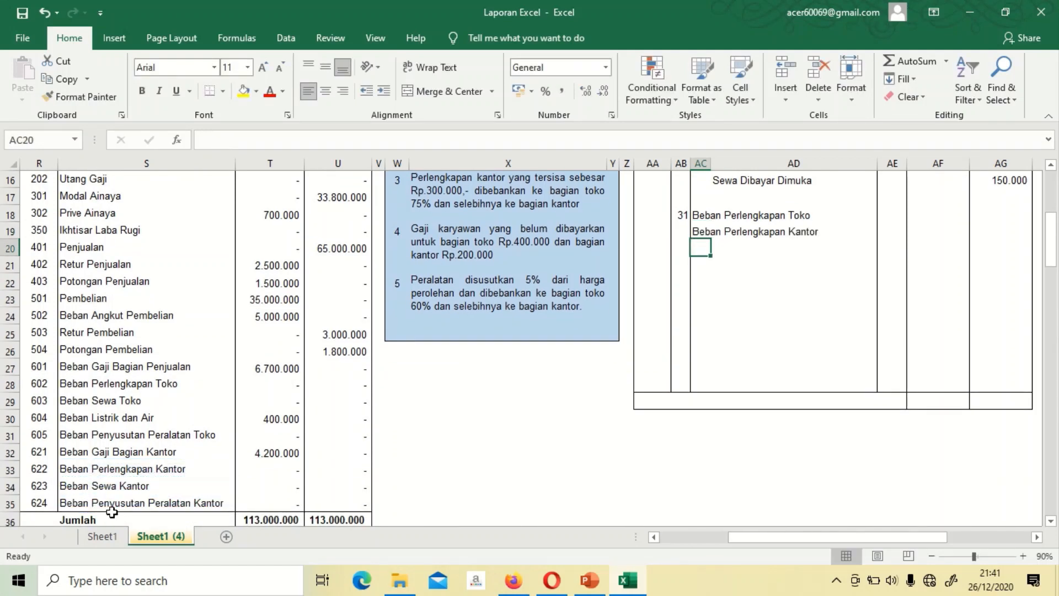
# Step: Link the credit account name in AD20 to Perlengkapan in the trial balance with =S11
pyautogui.press('Right')
pyautogui.write('=')
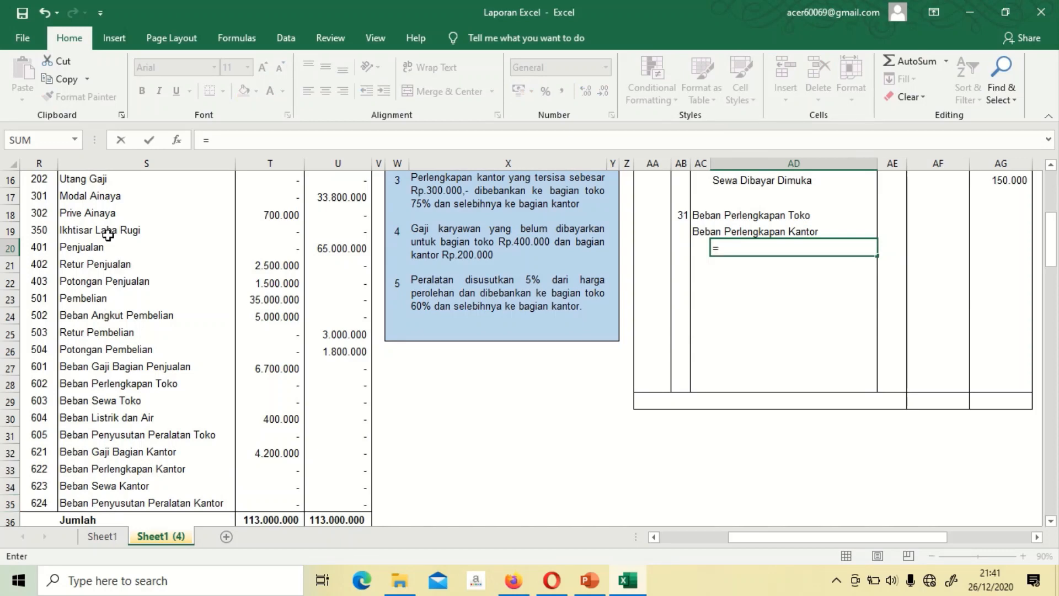
pyautogui.click(105, 197)
pyautogui.press('Up')
pyautogui.scroll(2, 105, 197)
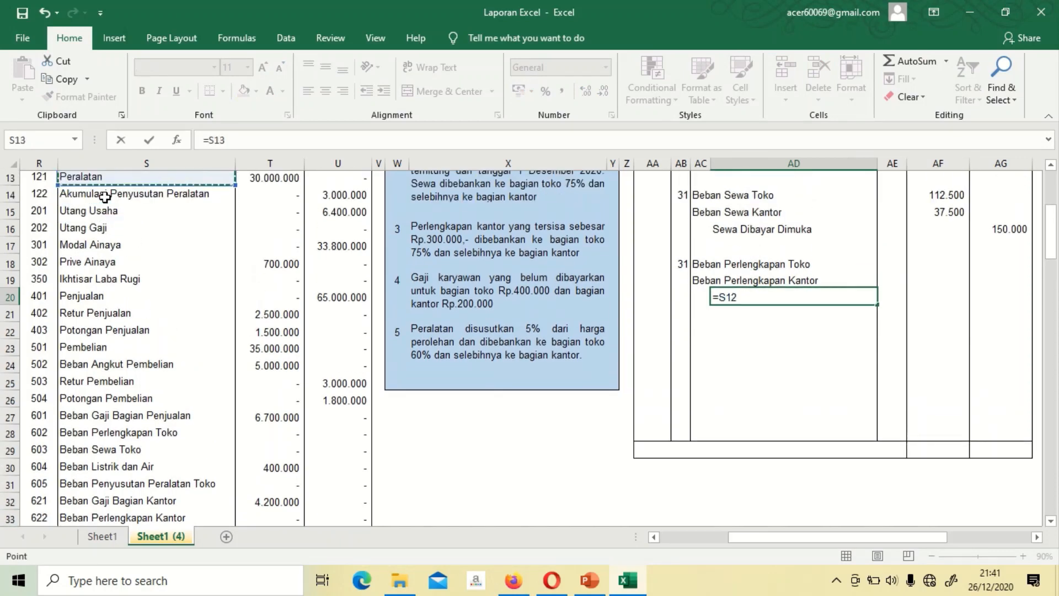
pyautogui.click(105, 197)
pyautogui.press('Return')
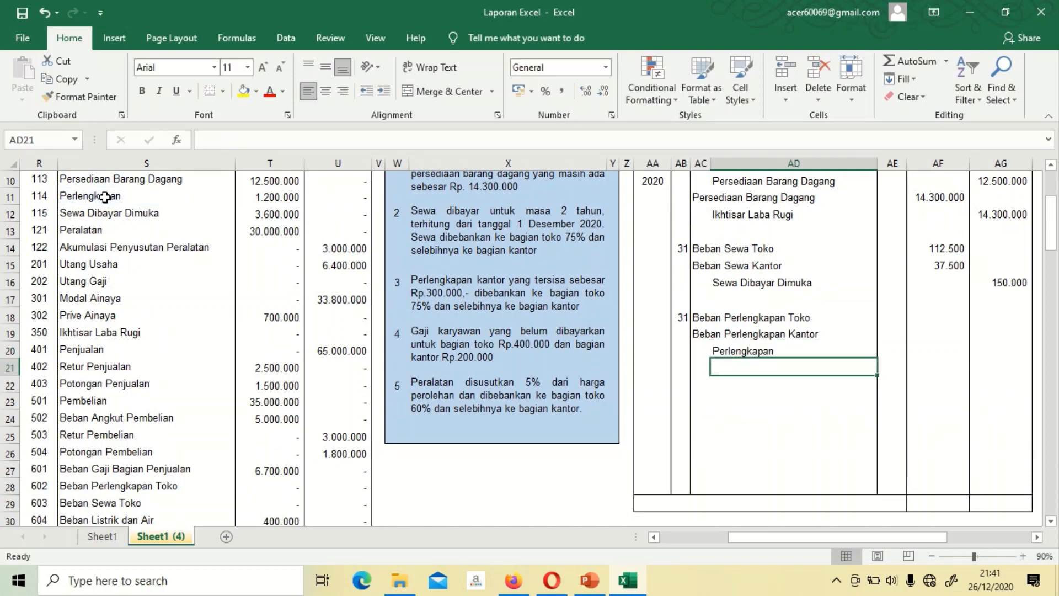
pyautogui.press('Up')
pyautogui.press('Up')
pyautogui.press('Down')
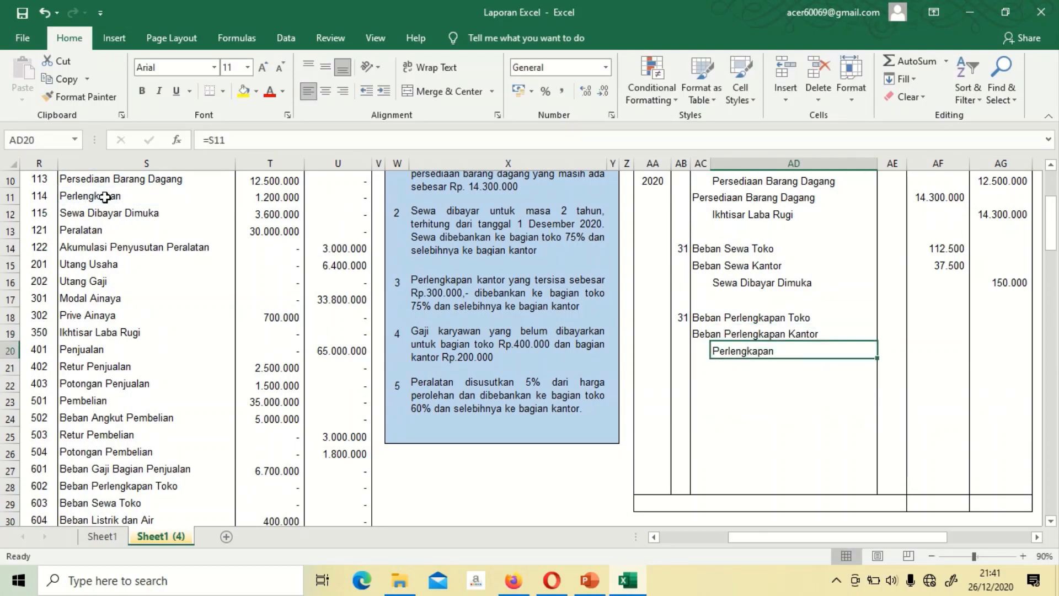
pyautogui.press('Right')
pyautogui.press('Right')
pyautogui.press('Right')
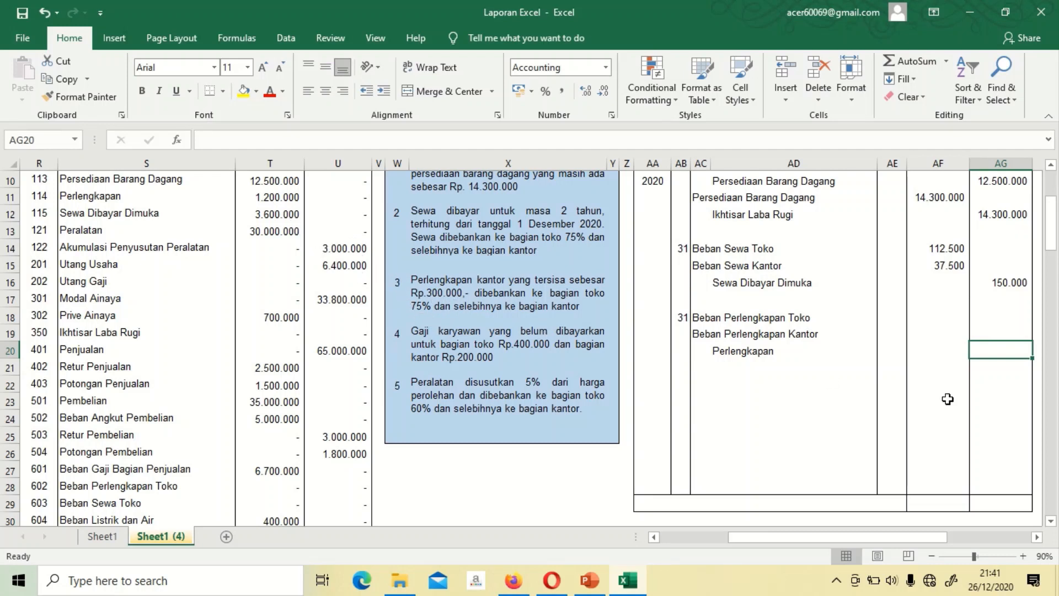
pyautogui.write('=')
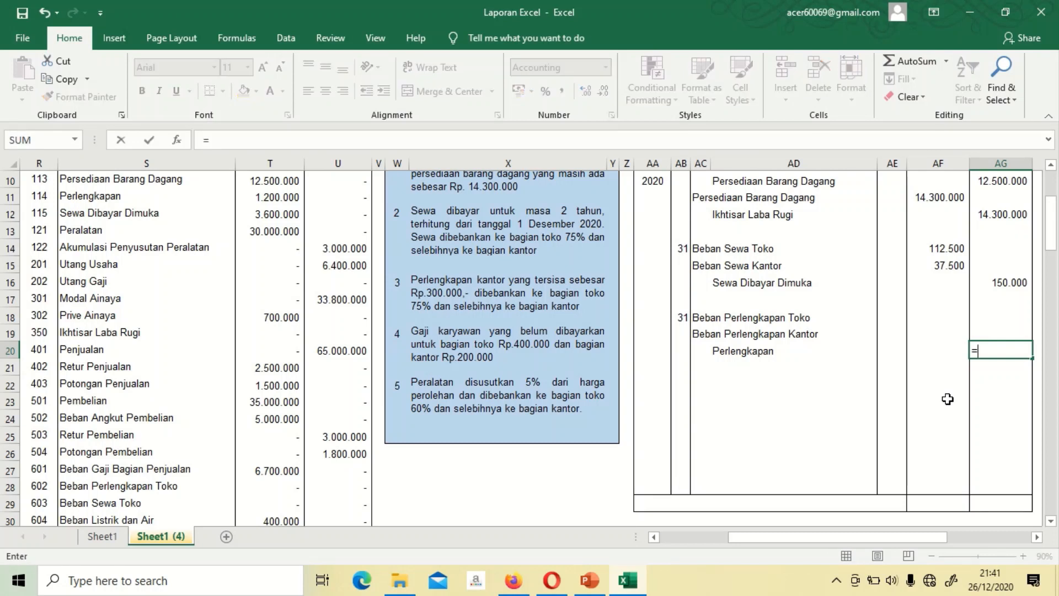
pyautogui.write('1200000-300000')
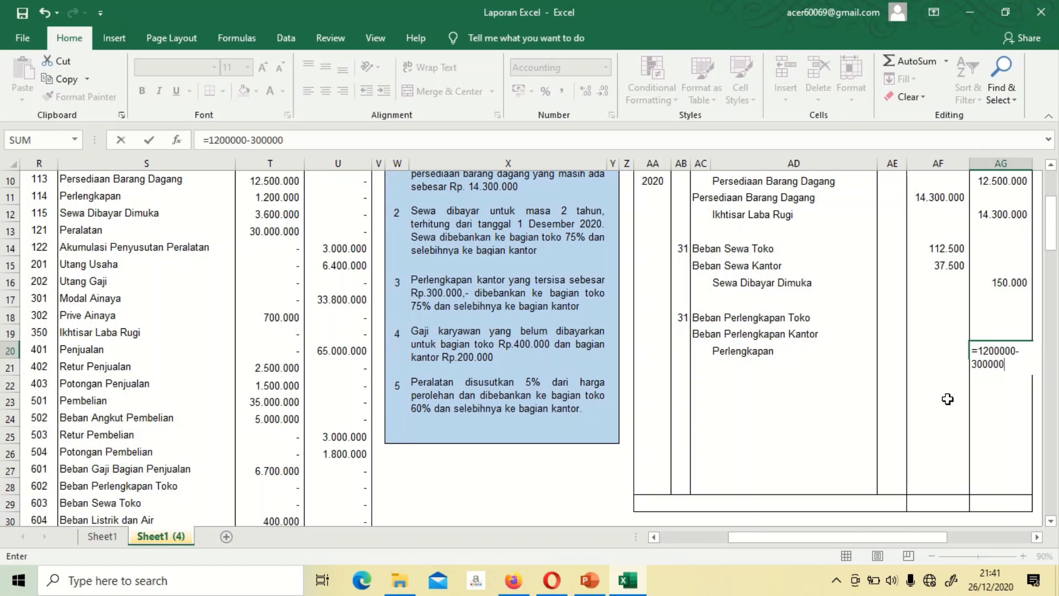
pyautogui.press('Return')
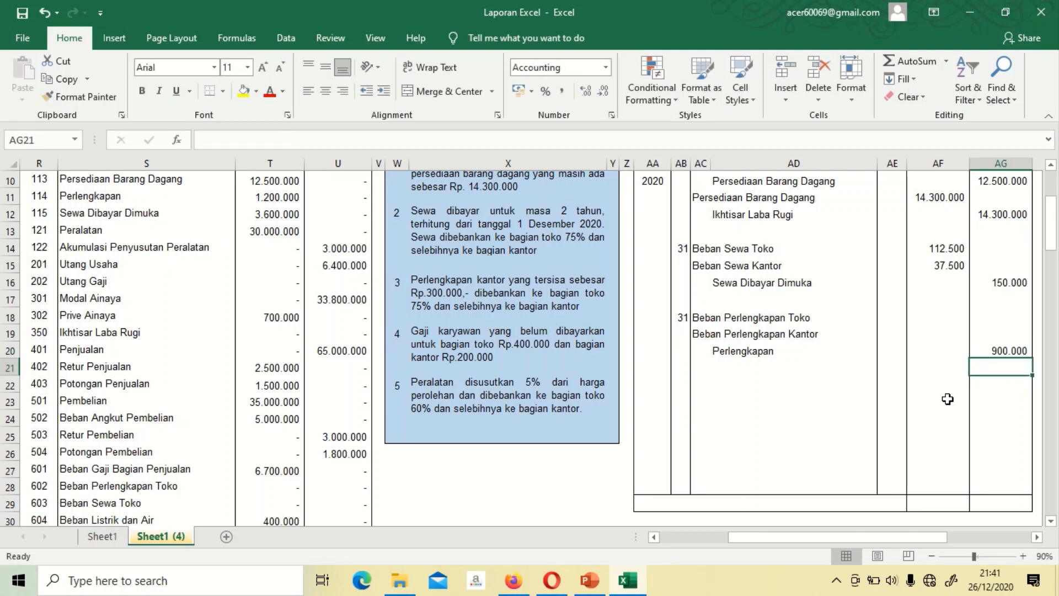
# Step: Calculate the store's 75% share of the supplies expense in debit cell AF18 with =75%*AG20
pyautogui.press('Up')
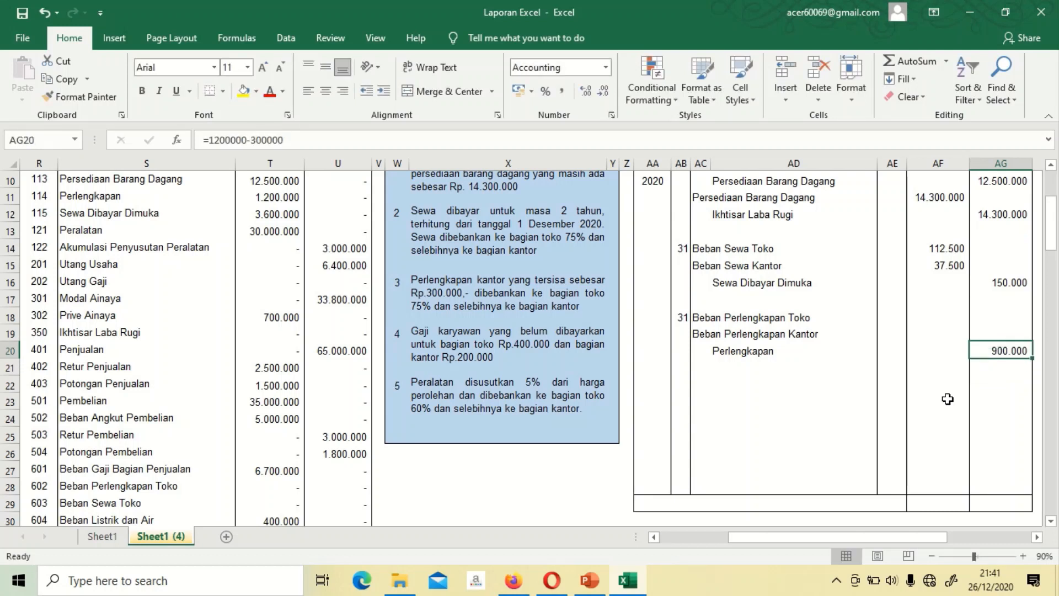
pyautogui.press('Left')
pyautogui.press('Up')
pyautogui.press('Up')
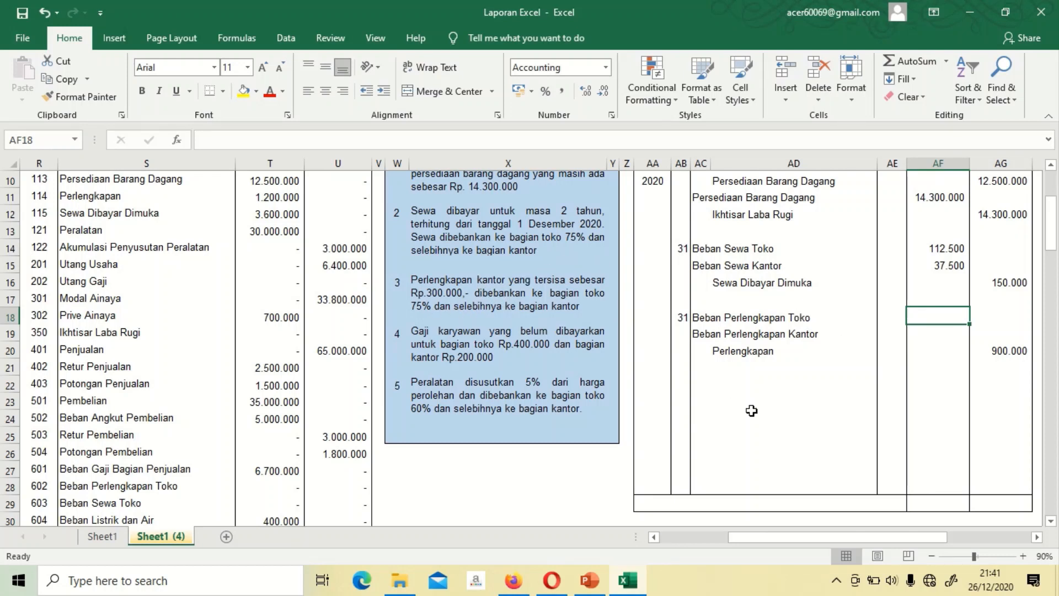
pyautogui.write('=')
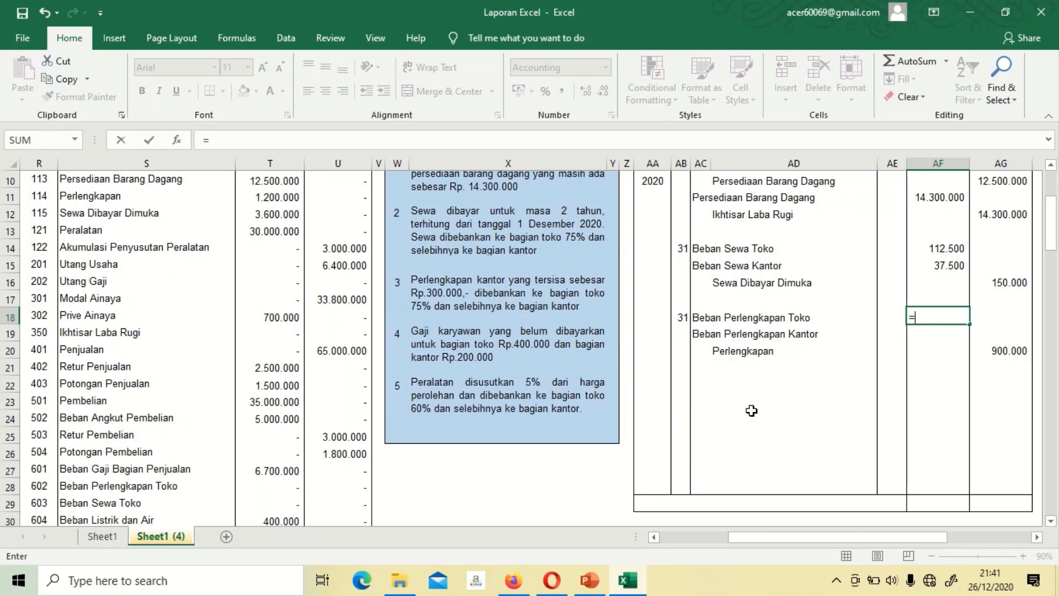
pyautogui.write('75%*')
pyautogui.click(1007, 350)
pyautogui.press('Return')
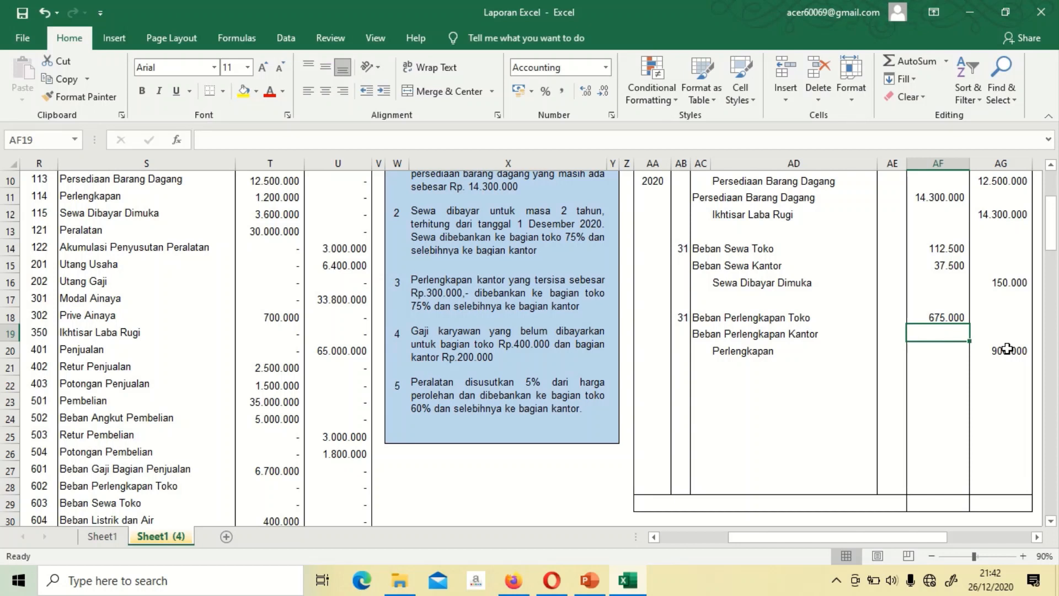
# Step: Calculate the office's remaining share of the supplies expense in debit cell AF19 with =AG20-AF18
pyautogui.write('=')
pyautogui.click(1007, 348)
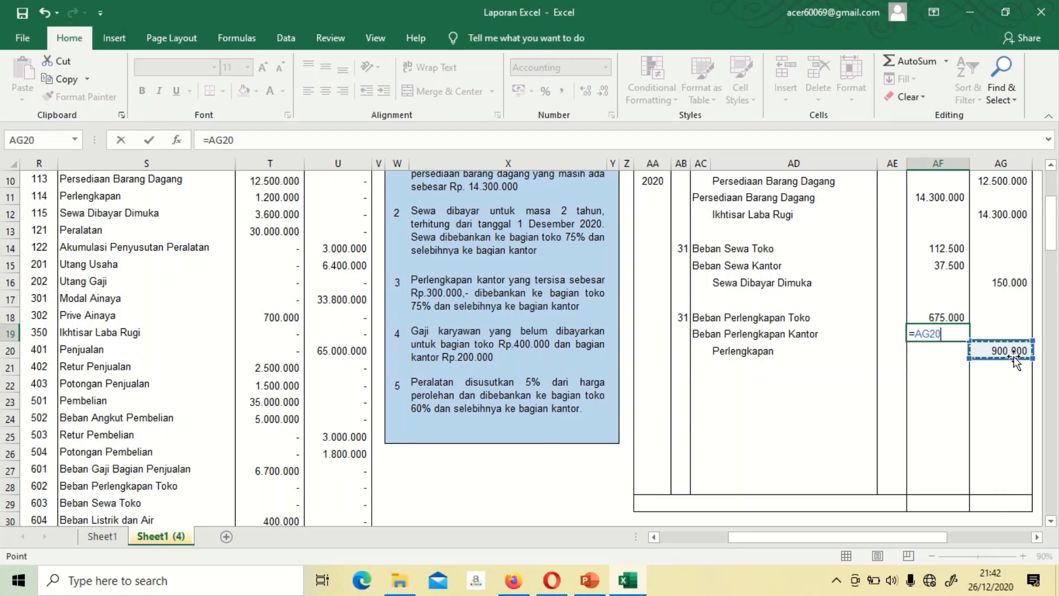
pyautogui.write('-')
pyautogui.click(937, 314)
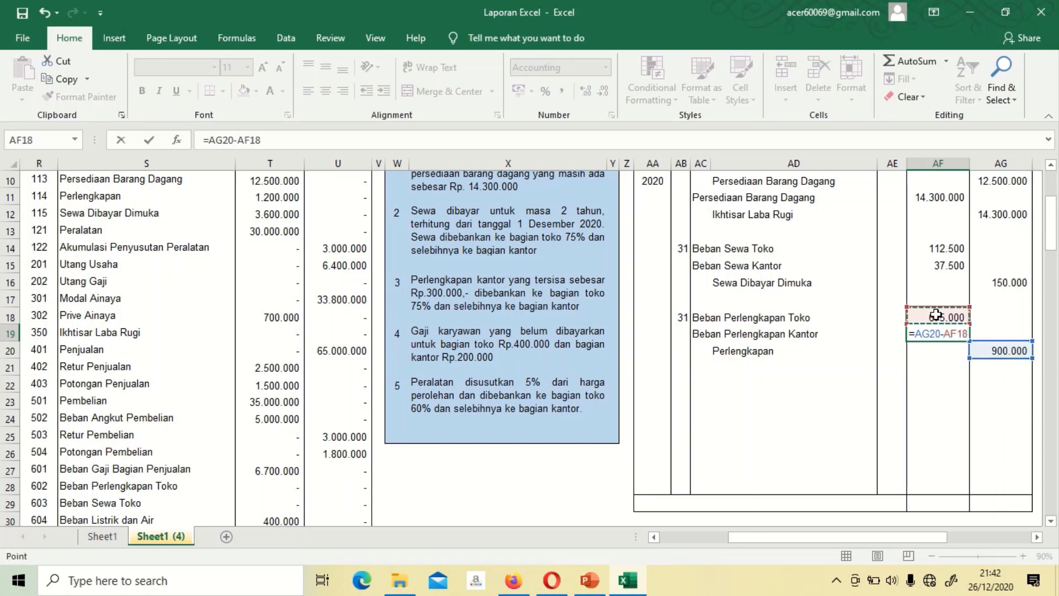
pyautogui.press('Return')
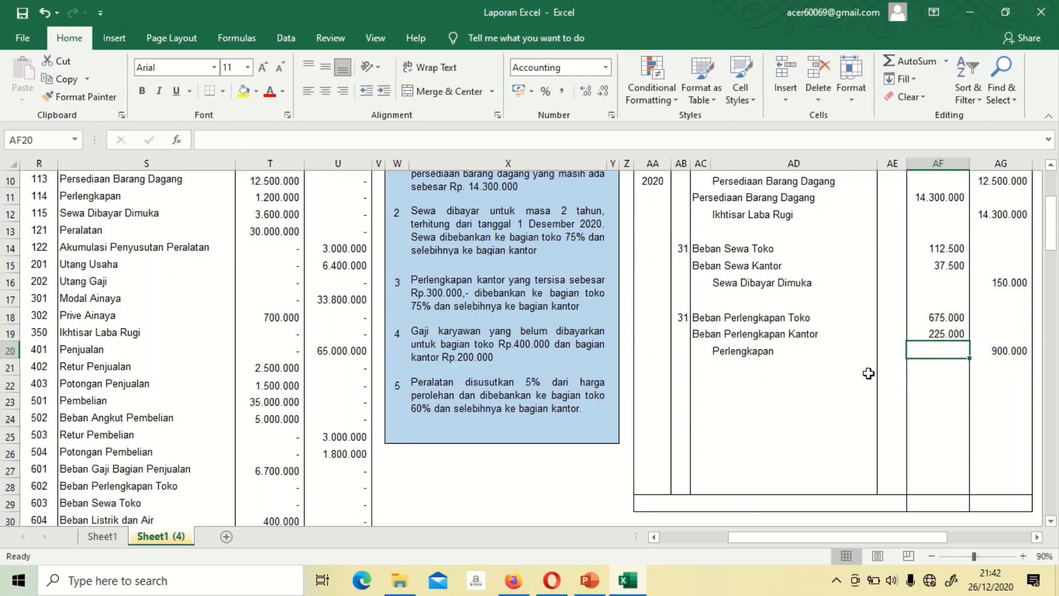
# Step: Enter date 31 in AB22 and link the debit account in AC22 to Beban Gaji Bagian Penjualan with =S27
pyautogui.click(684, 368)
pyautogui.press('Down')
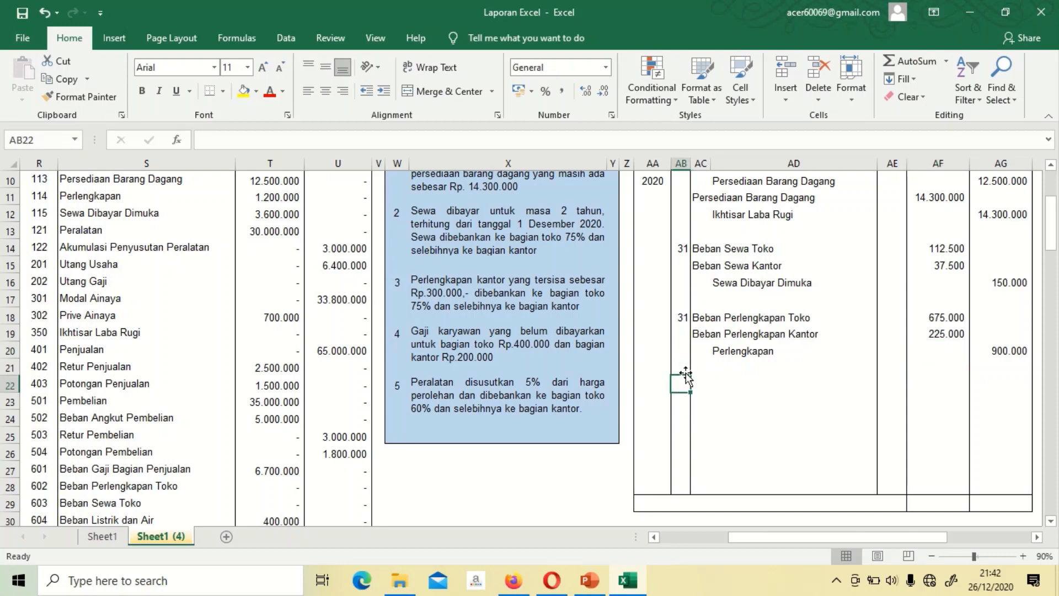
pyautogui.write('31')
pyautogui.press('Tab')
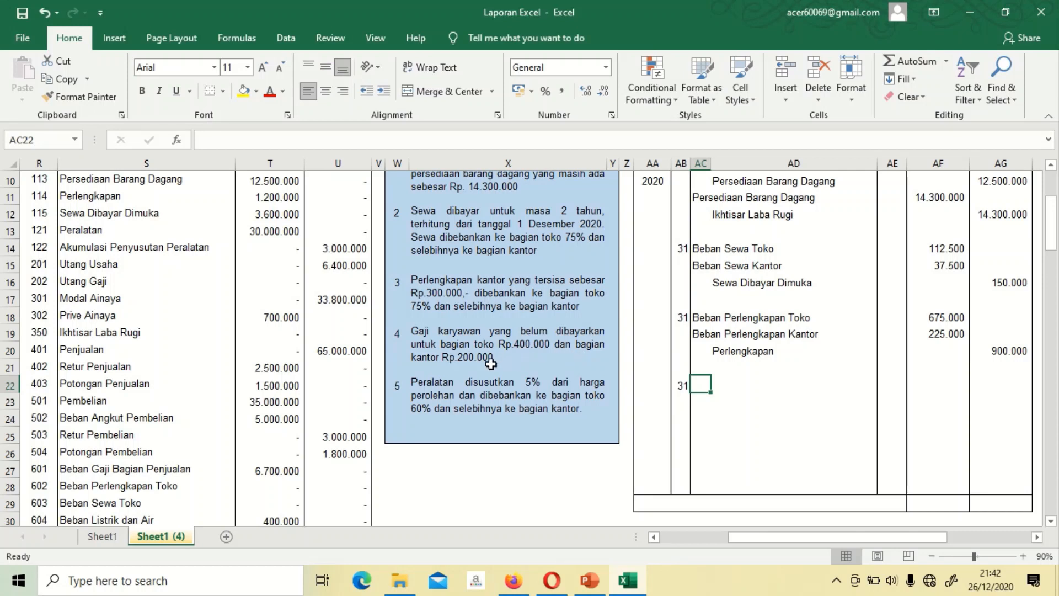
pyautogui.write('=')
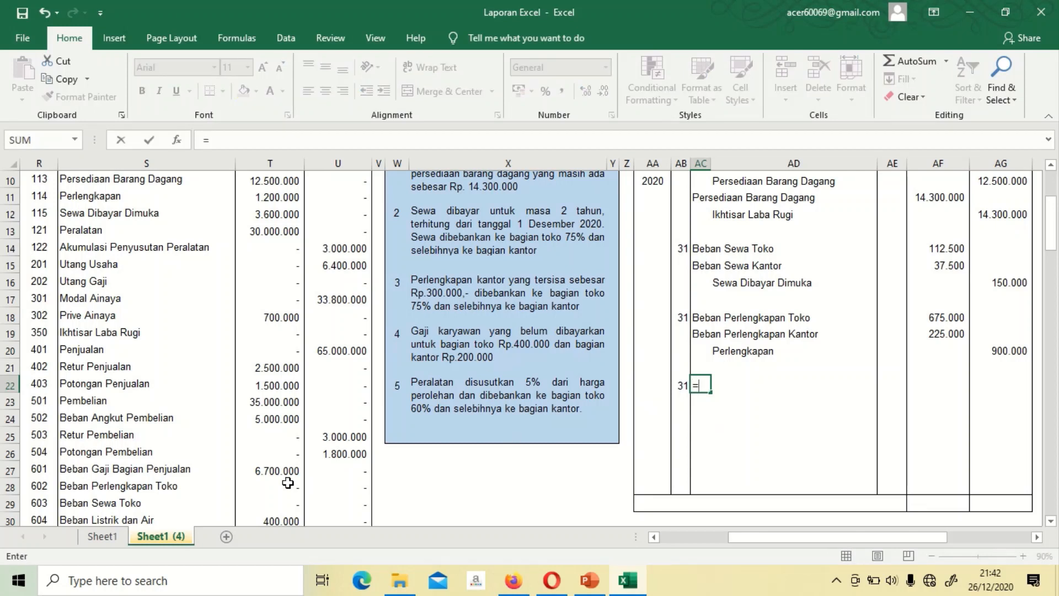
pyautogui.click(78, 470)
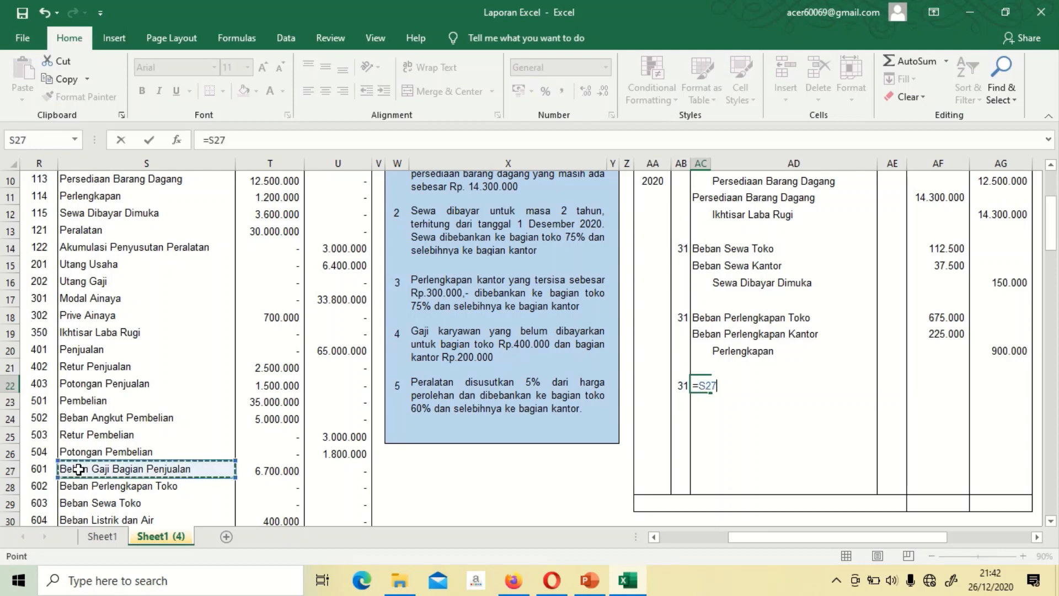
pyautogui.press('Return')
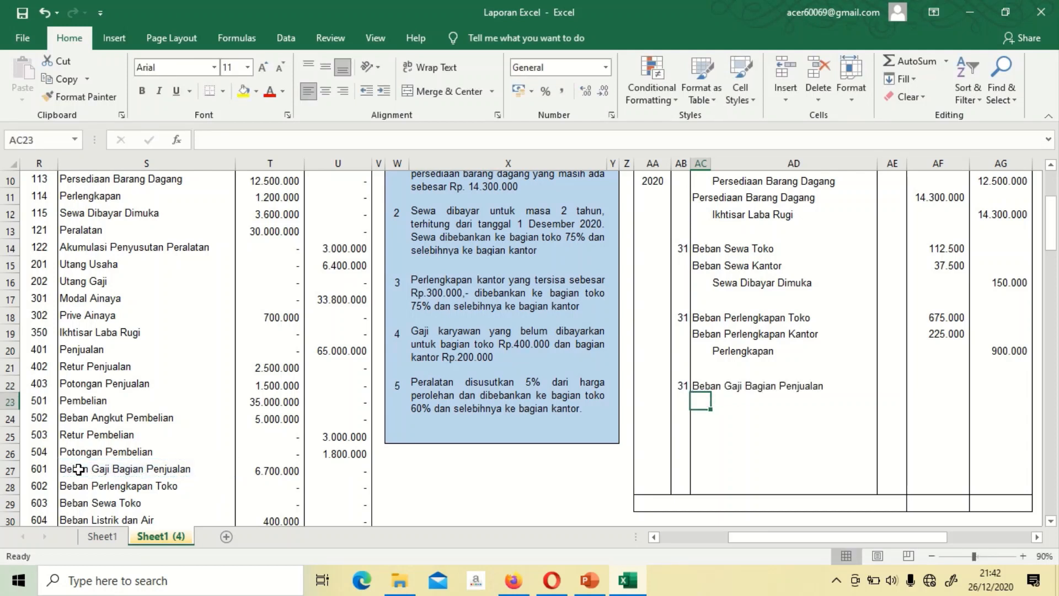
# Step: Link the second debit account in AC23 to Beban Gaji Bagian Kantor in the trial balance with =S32
pyautogui.write('=')
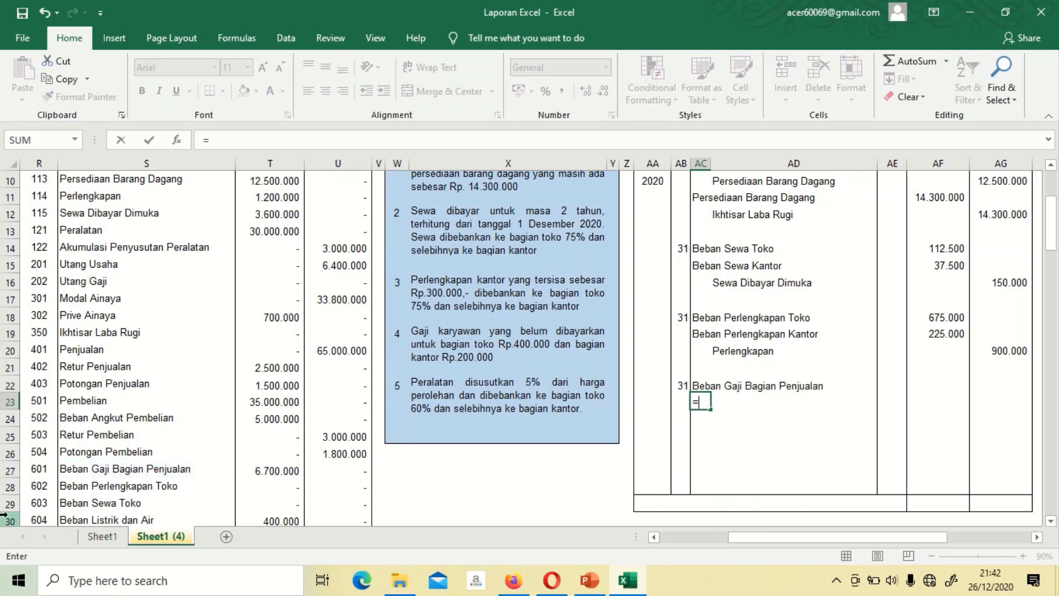
pyautogui.click(104, 503)
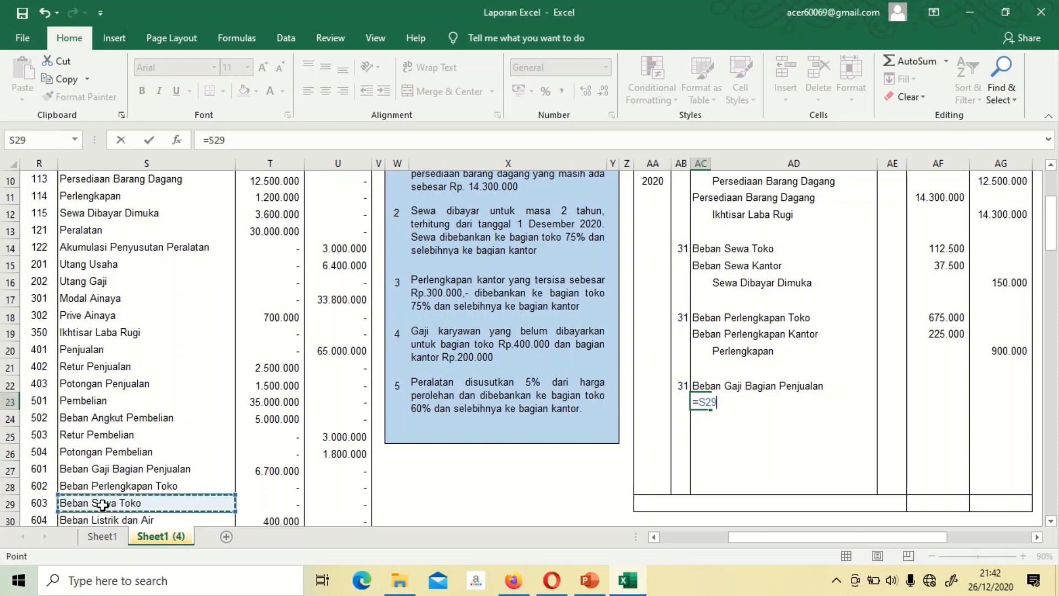
pyautogui.press('Down')
pyautogui.press('Down')
pyautogui.press('Down')
pyautogui.press('Up')
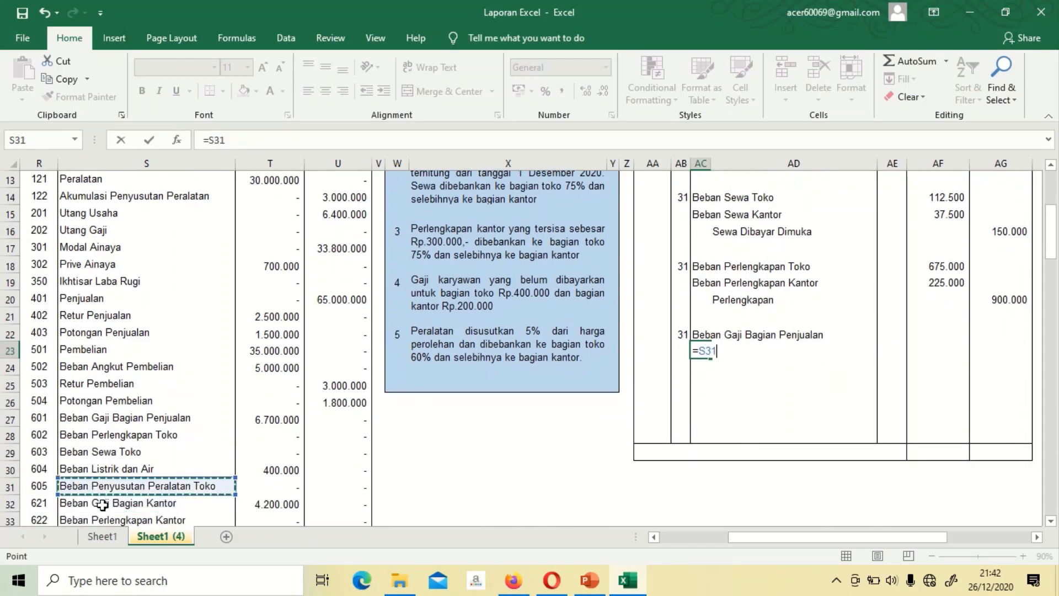
pyautogui.press('Down')
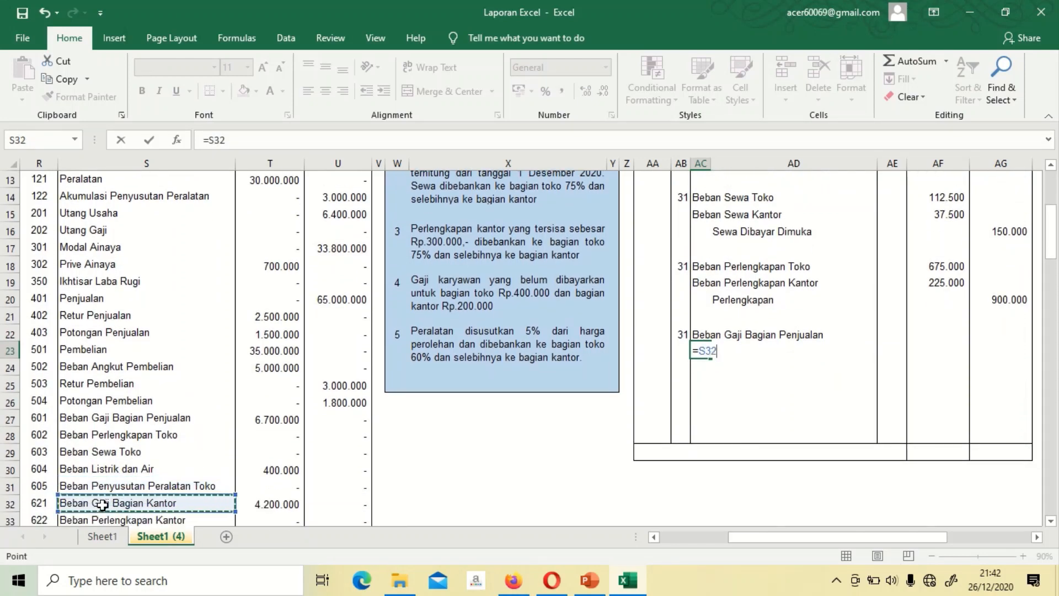
pyautogui.press('Return')
# Step: Link the credit account in AD24 to Utang Gaji in the trial balance with =S16
pyautogui.press('Right')
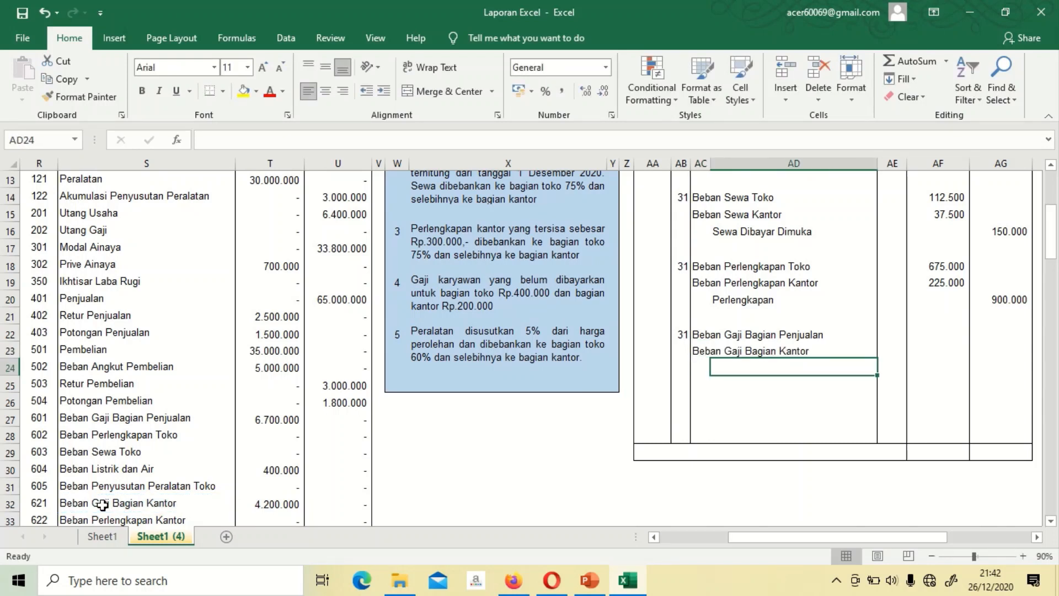
pyautogui.write('=')
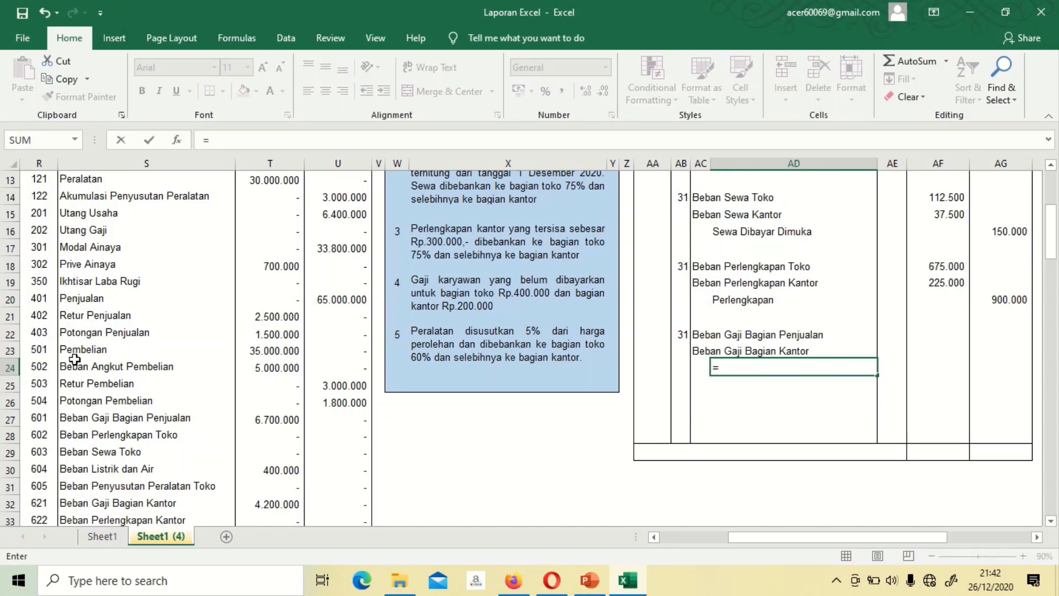
pyautogui.click(90, 234)
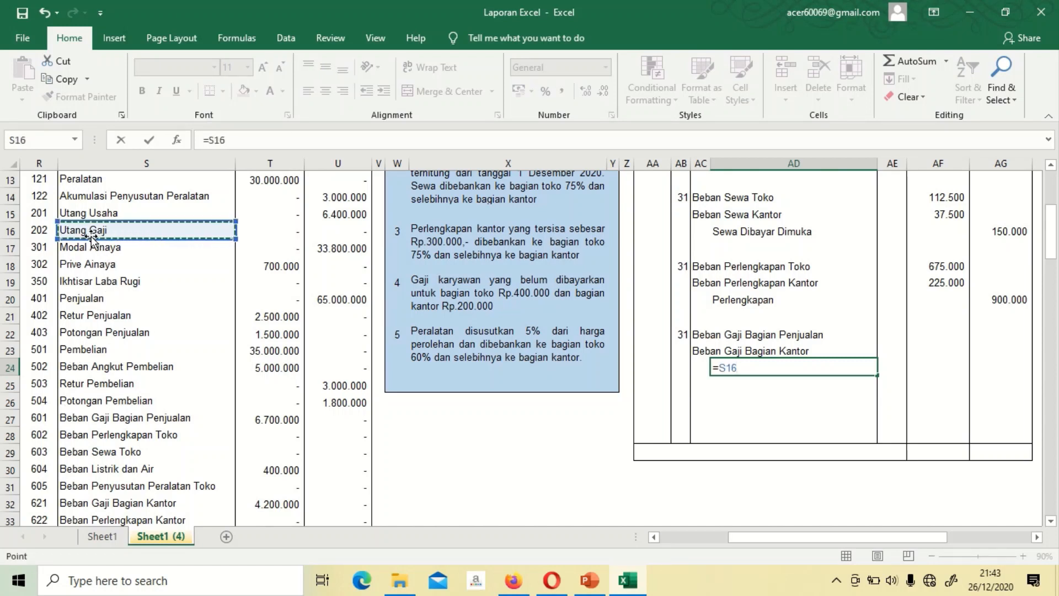
pyautogui.press('Return')
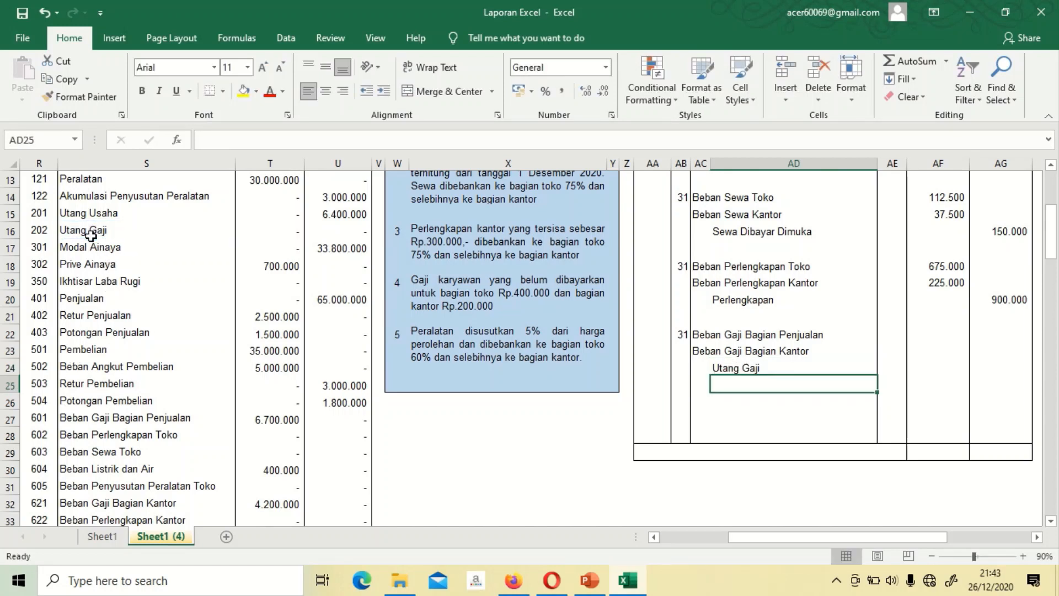
# Step: Enter the salary debit amounts: 400000 for Beban Gaji Bagian Penjualan in AF22 and 200000 for Beban Gaji Bagian Kantor in AF23
pyautogui.press('Up')
pyautogui.press('Up')
pyautogui.press('Up')
pyautogui.press('Right')
pyautogui.press('Right')
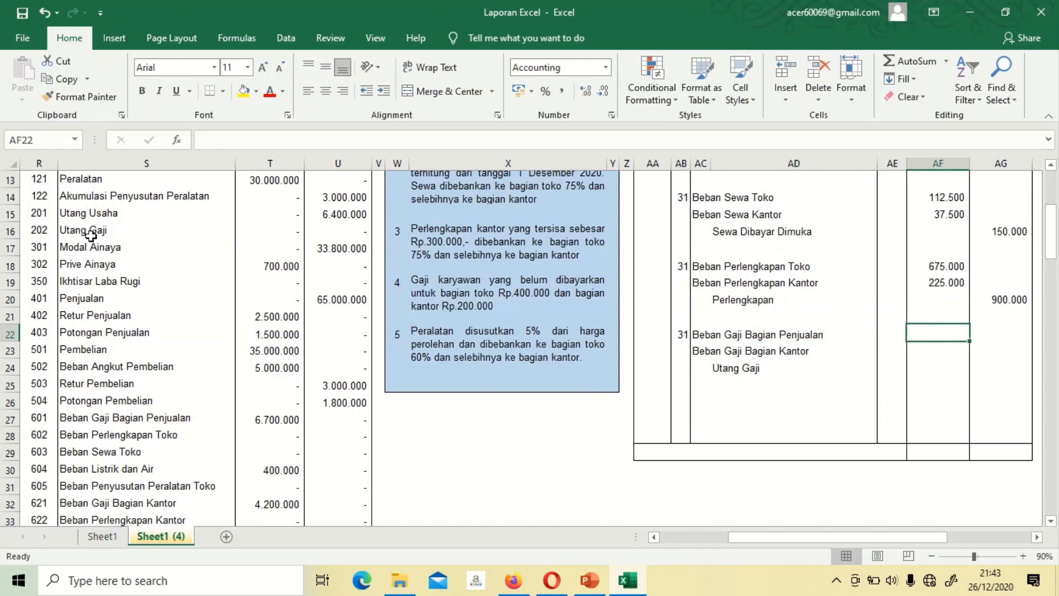
pyautogui.write('400000')
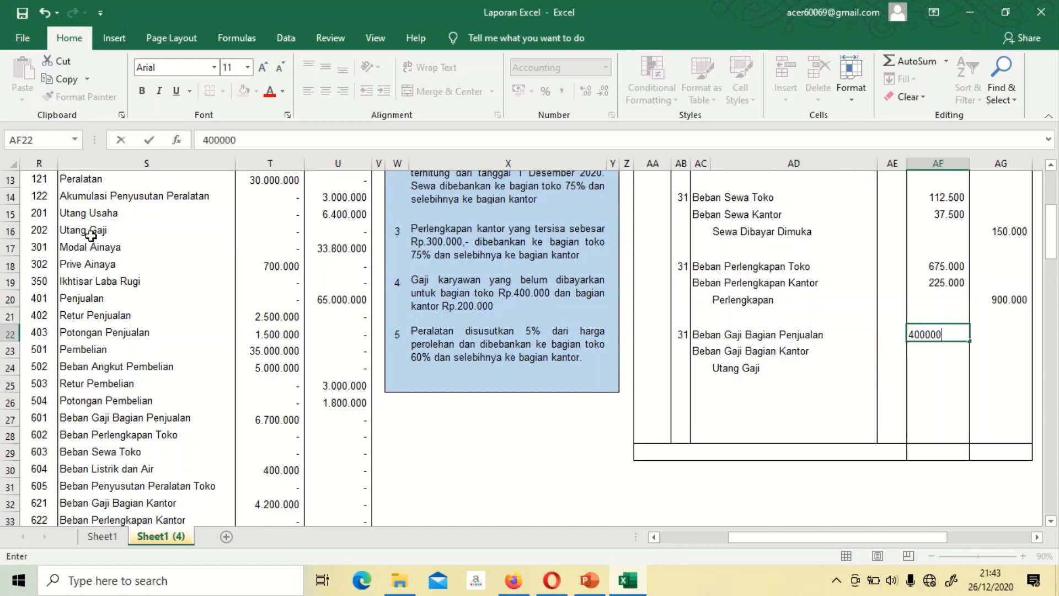
pyautogui.press('Return')
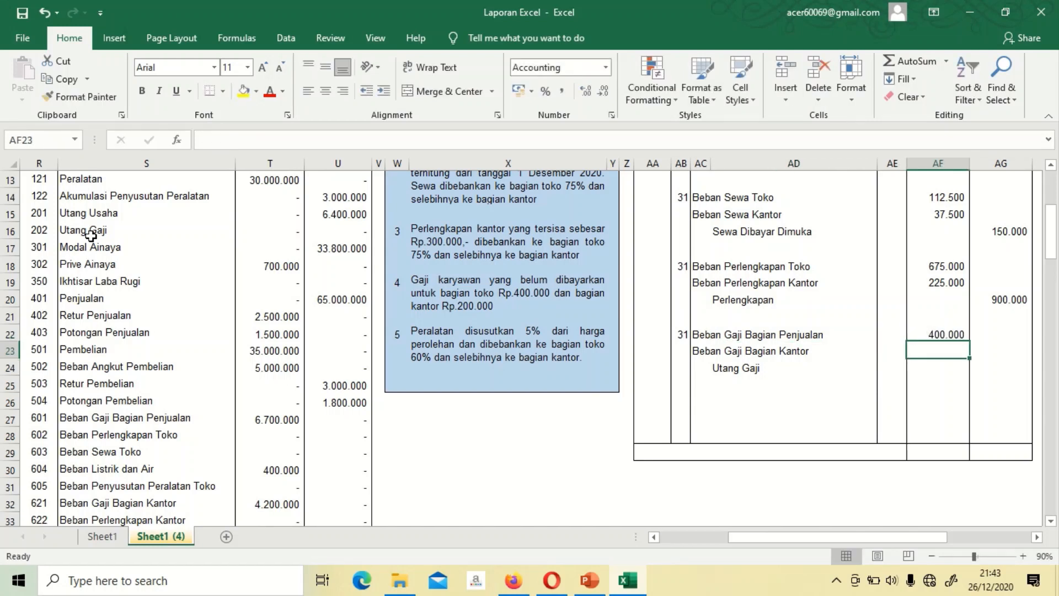
pyautogui.write('200000')
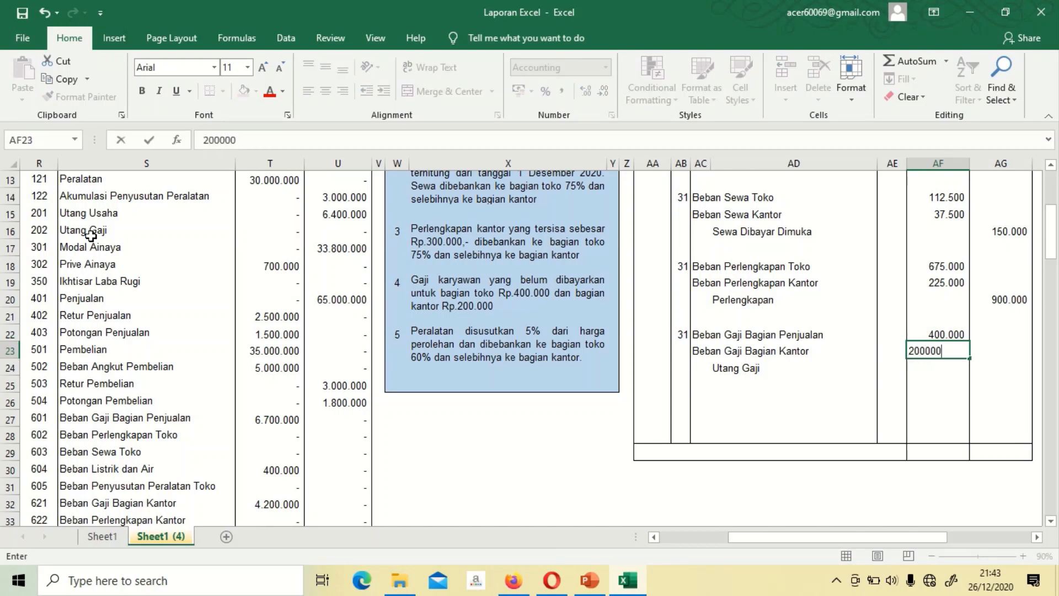
pyautogui.press('Return')
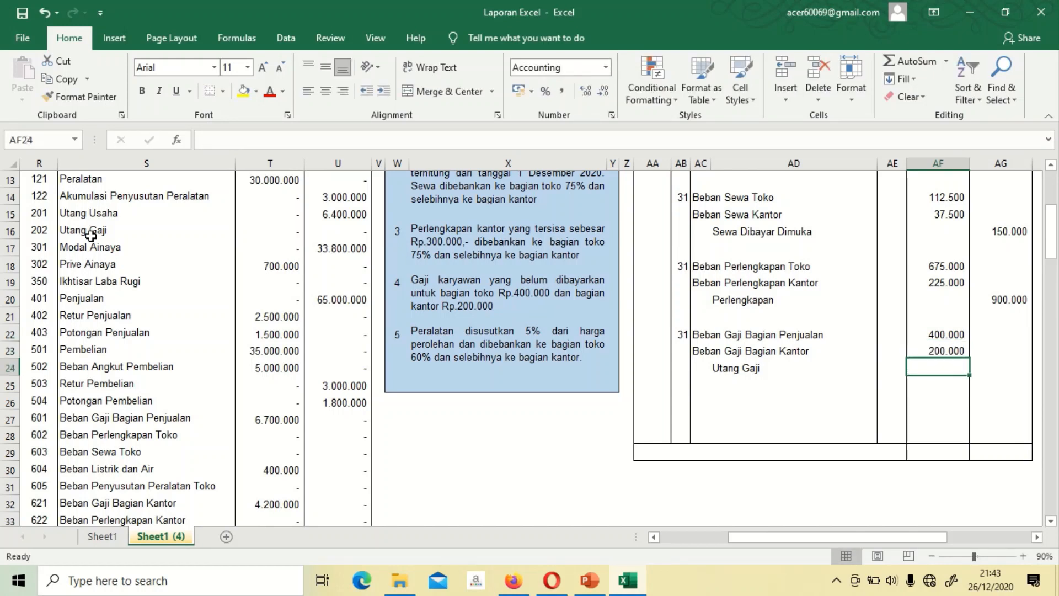
# Step: Enter 600000 as the Utang Gaji credit amount in AG24
pyautogui.press('Right')
pyautogui.write('6')
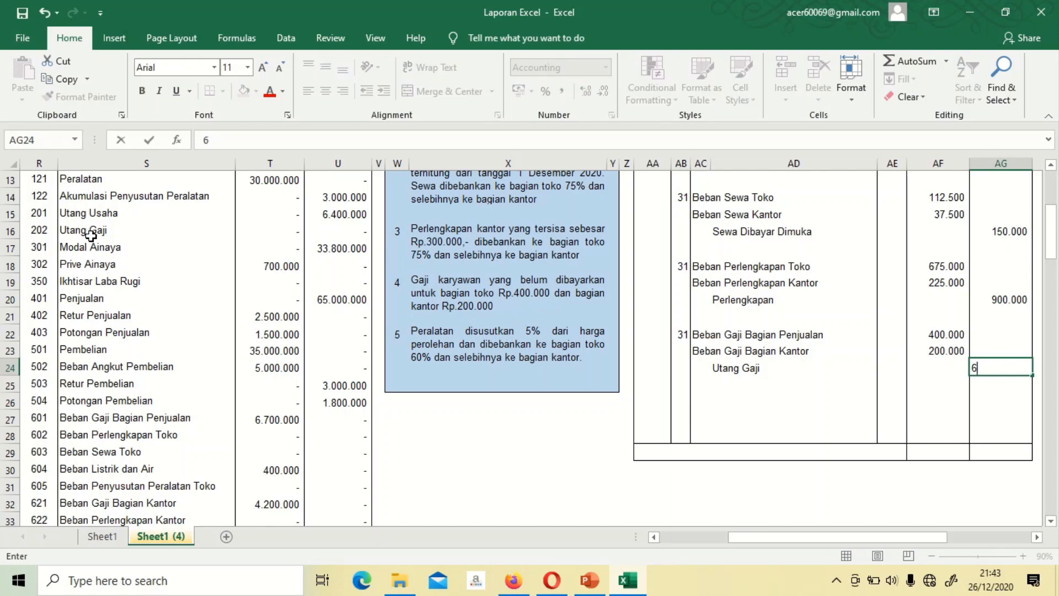
pyautogui.write('00000')
pyautogui.press('Return')
# Step: Enter date 31 in AB26 and link the debit account in AC26 to Beban Penyusutan Peralatan Toko with =S31
pyautogui.press('Left')
pyautogui.press('Left')
pyautogui.press('Left')
pyautogui.press('Left')
pyautogui.press('Left')
pyautogui.press('Down')
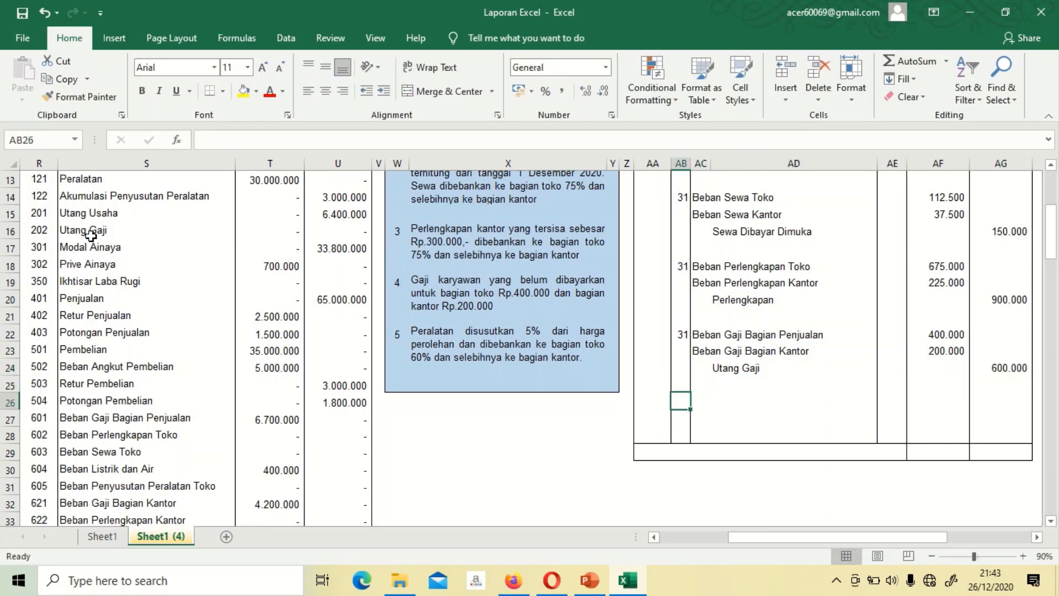
pyautogui.write('31')
pyautogui.press('Tab')
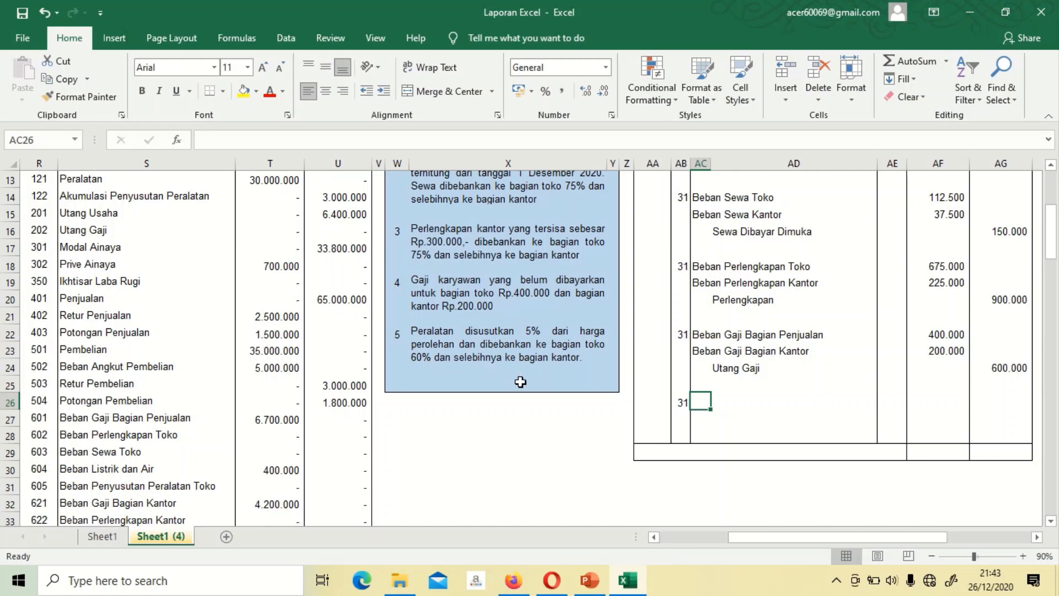
pyautogui.write('=')
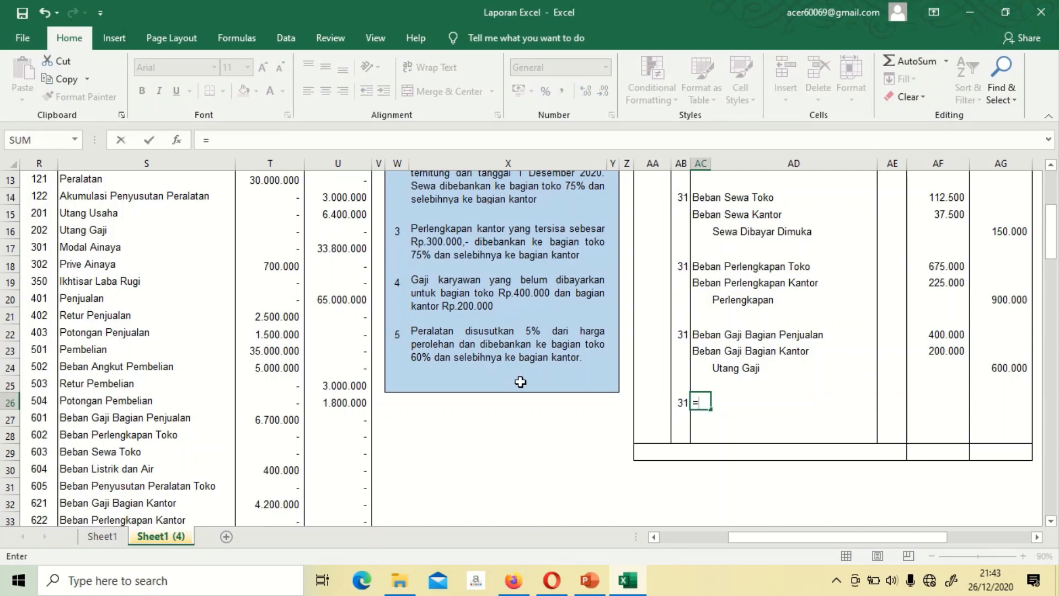
pyautogui.click(175, 485)
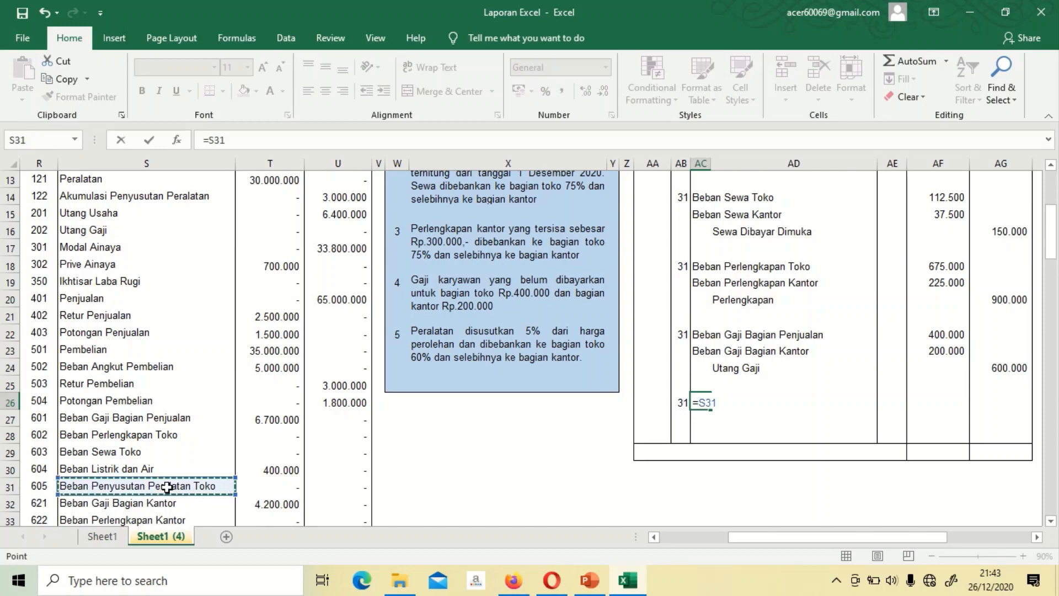
pyautogui.press('Return')
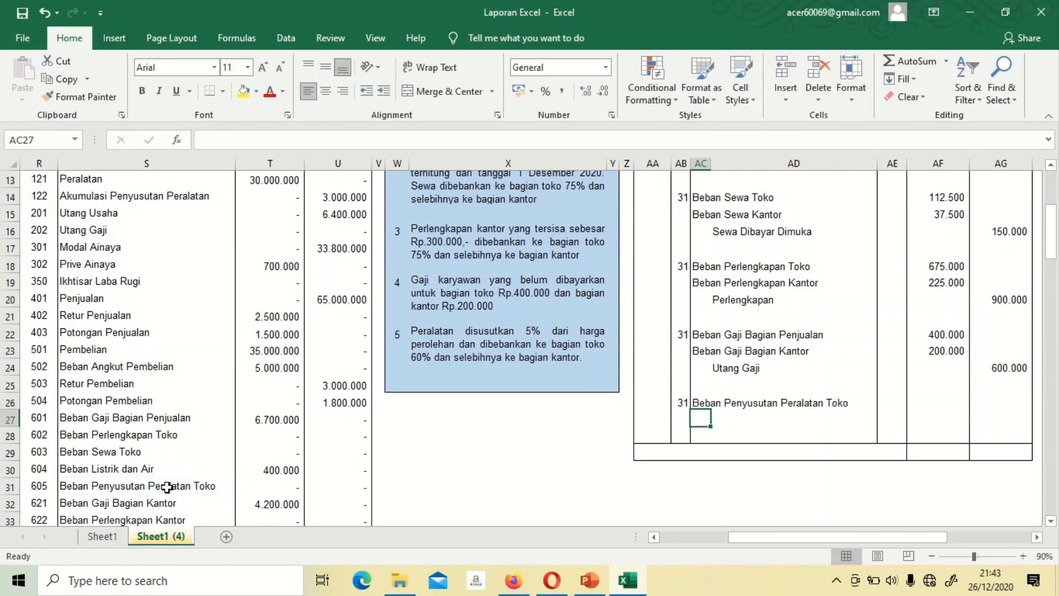
# Step: Link the second debit account in AC27 to Beban Penyusutan Peralatan Kantor in the trial balance with =S35
pyautogui.write('=')
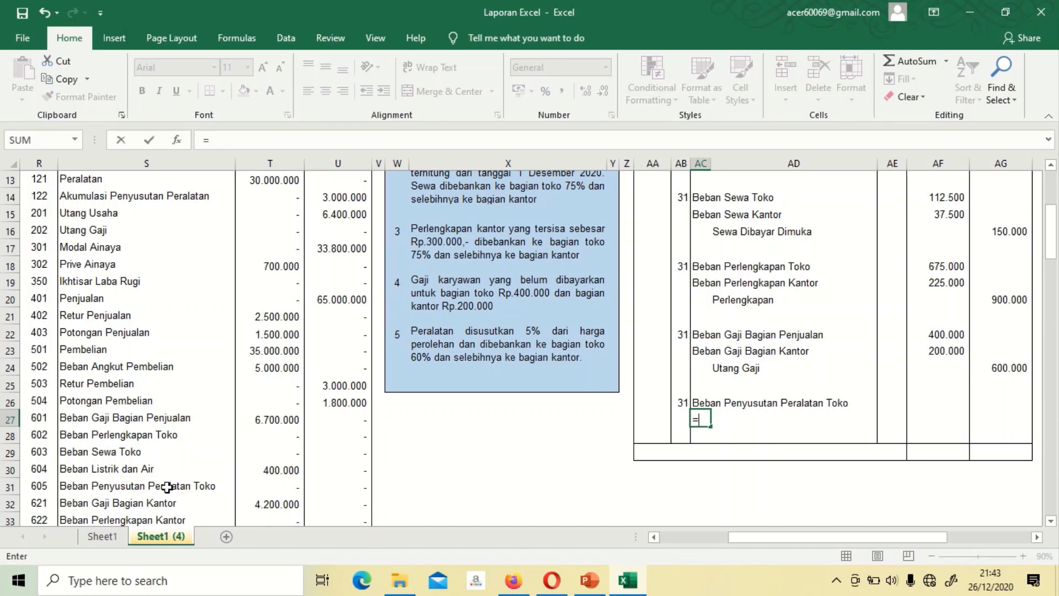
pyautogui.click(141, 504)
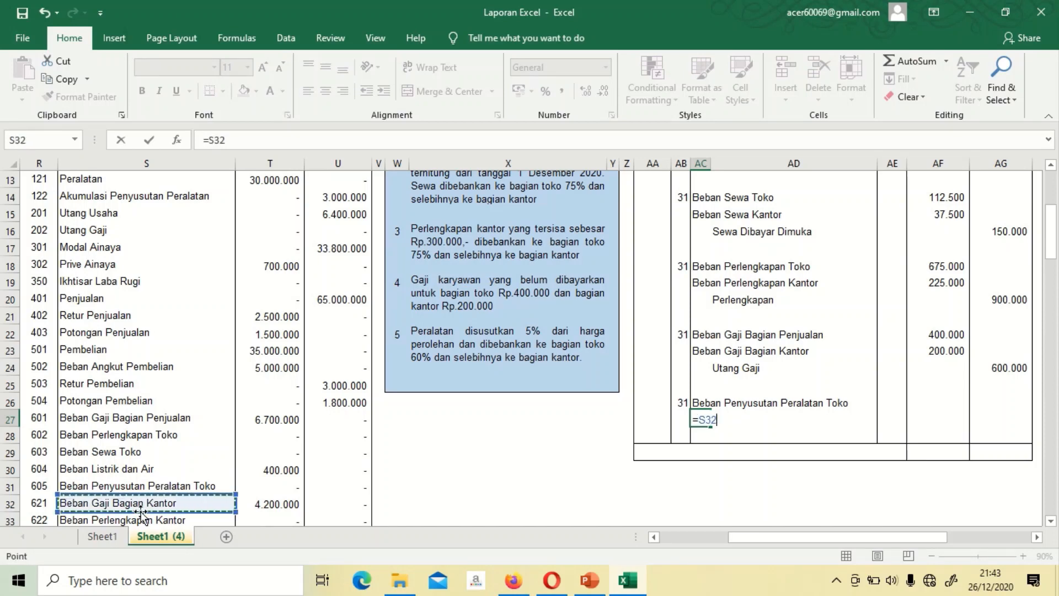
pyautogui.press('Down')
pyautogui.press('Down')
pyautogui.press('Down')
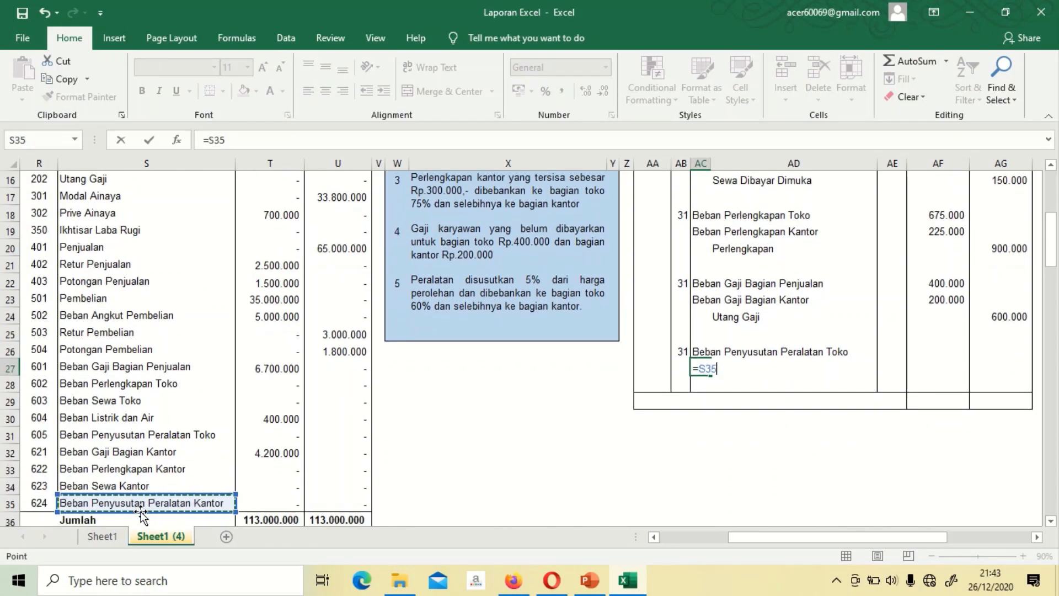
pyautogui.press('Return')
# Step: Link the credit account in AD28 to Akumulasi Penyusutan Peralatan in the trial balance with =S14
pyautogui.press('Right')
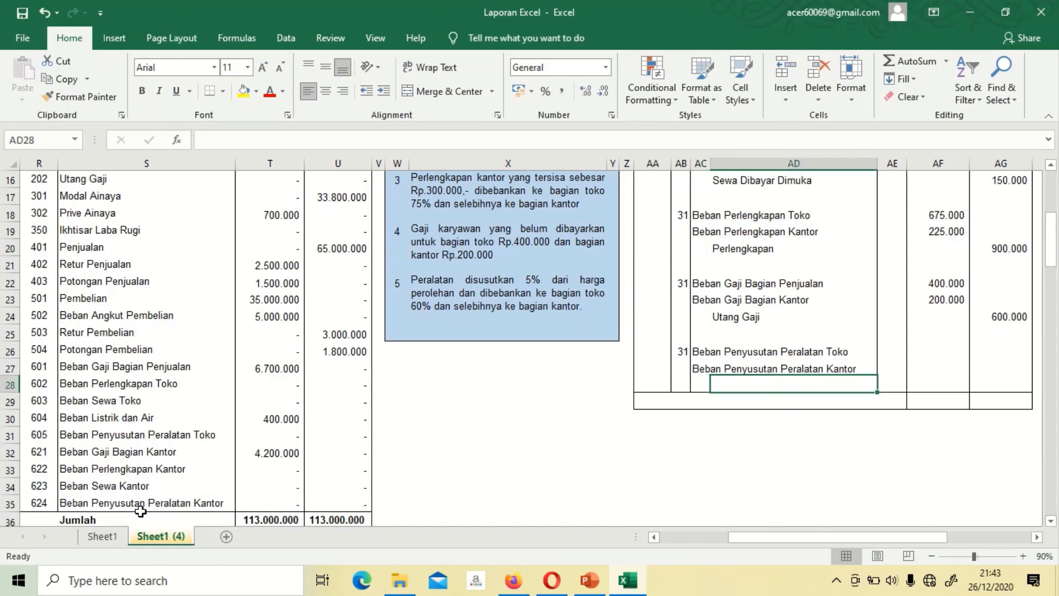
pyautogui.write('=')
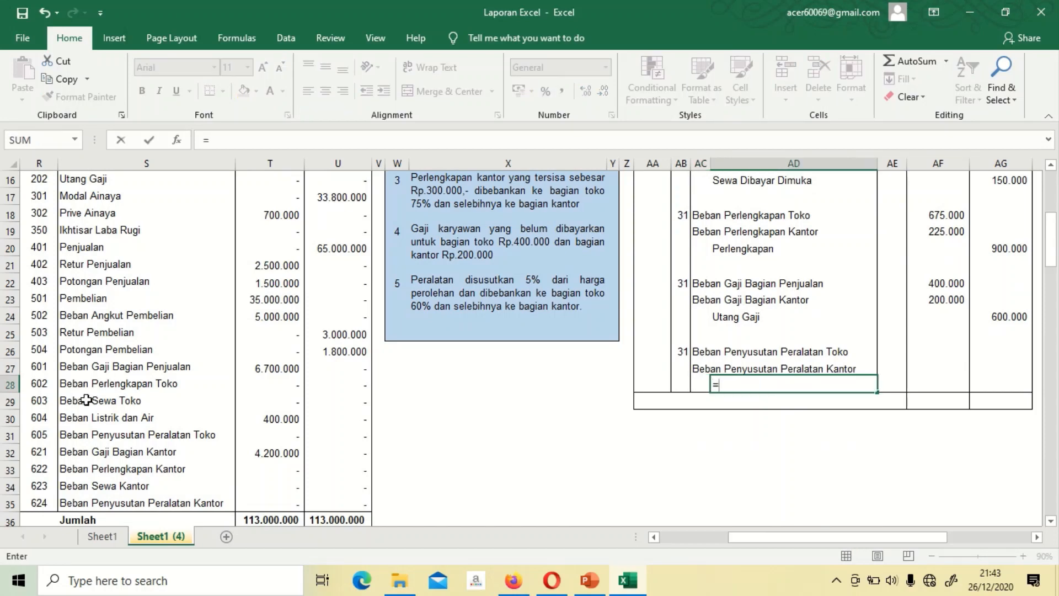
pyautogui.click(105, 200)
pyautogui.press('Up')
pyautogui.press('Up')
pyautogui.press('Up')
pyautogui.press('Up')
pyautogui.press('Up')
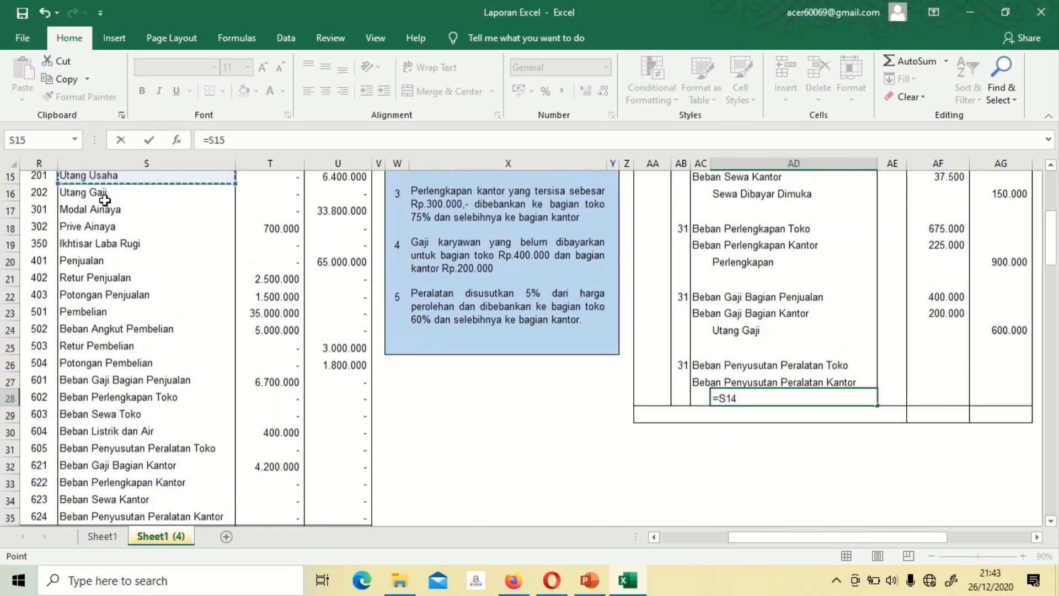
pyautogui.press('Down')
pyautogui.press('Down')
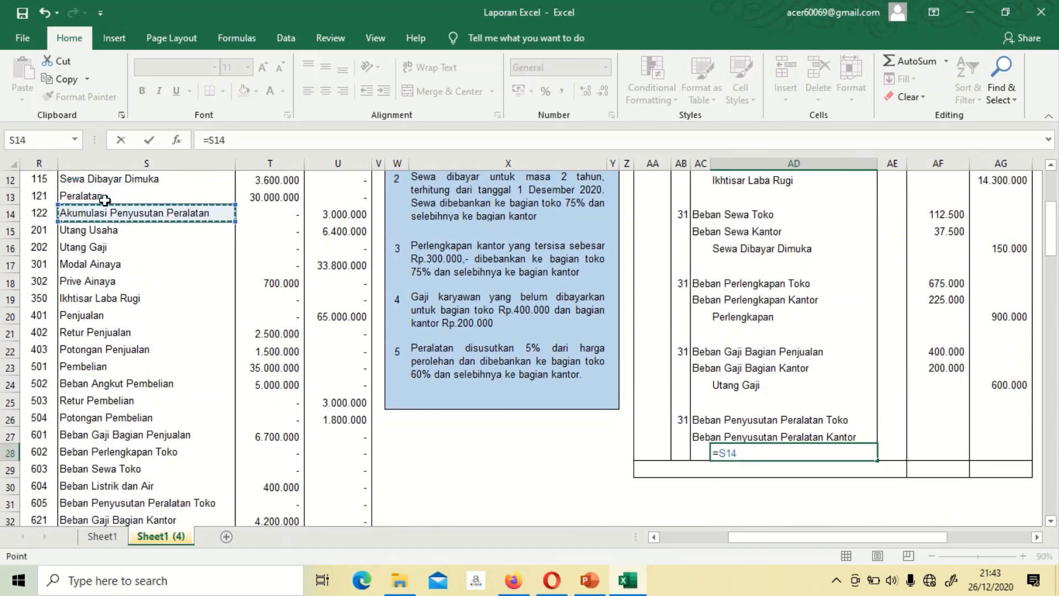
pyautogui.press('Return')
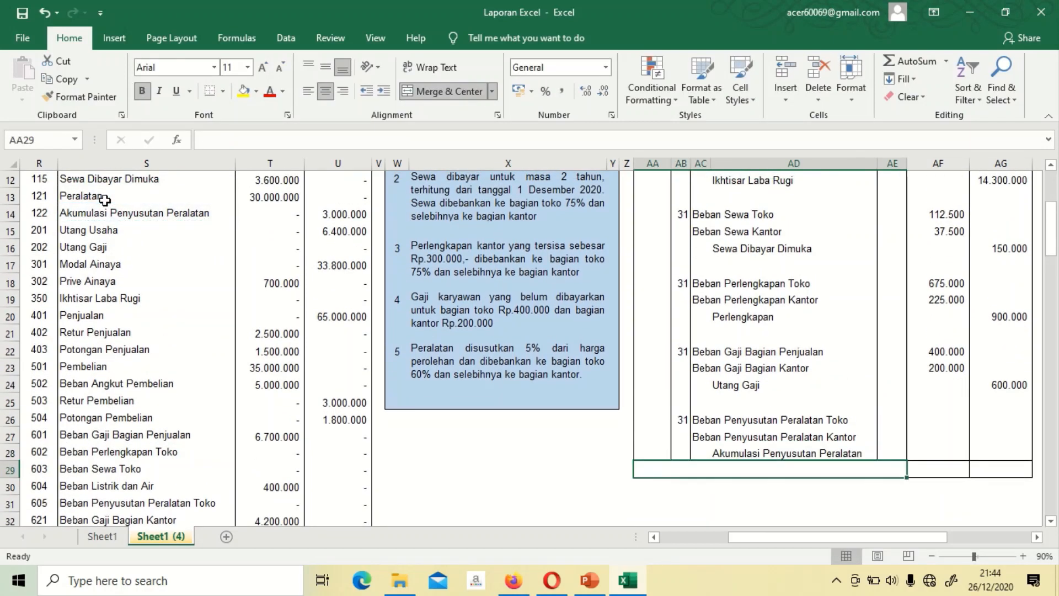
# Step: Calculate the equipment depreciation in credit cell AG28 as 5% of the Peralatan balance with =5%*T13
pyautogui.press('Up')
pyautogui.press('Up')
pyautogui.press('Down')
pyautogui.press('Right')
pyautogui.press('Right')
pyautogui.press('Right')
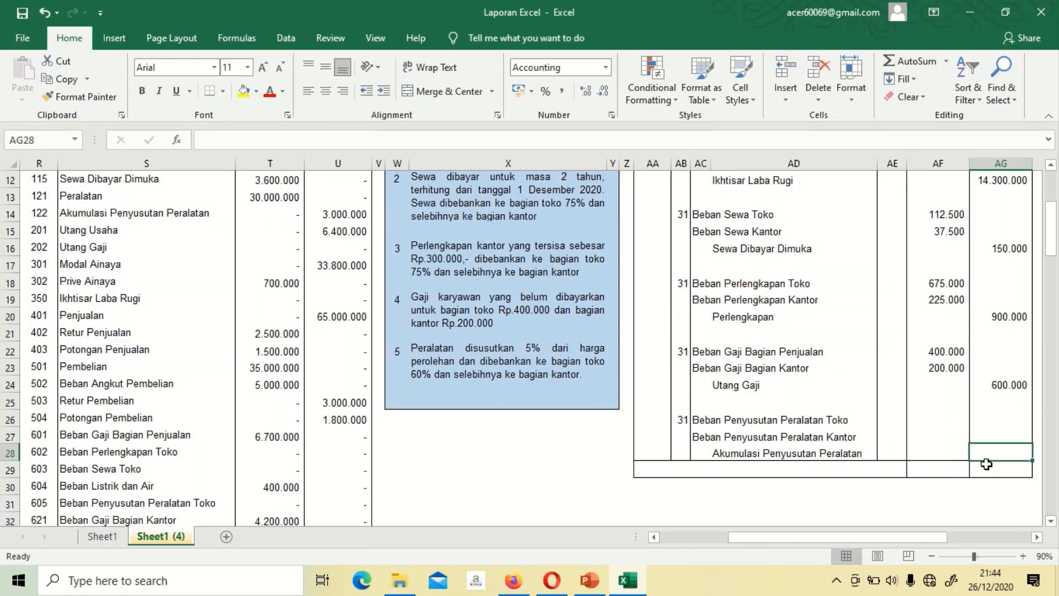
pyautogui.write('=')
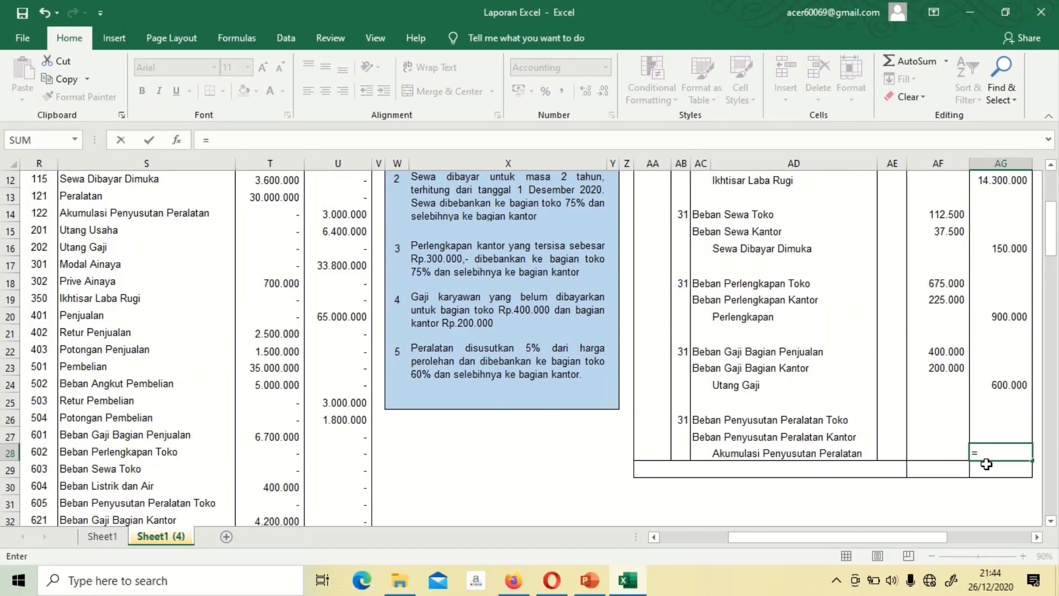
pyautogui.write('%')
pyautogui.press('BackSpace')
pyautogui.write('5%*')
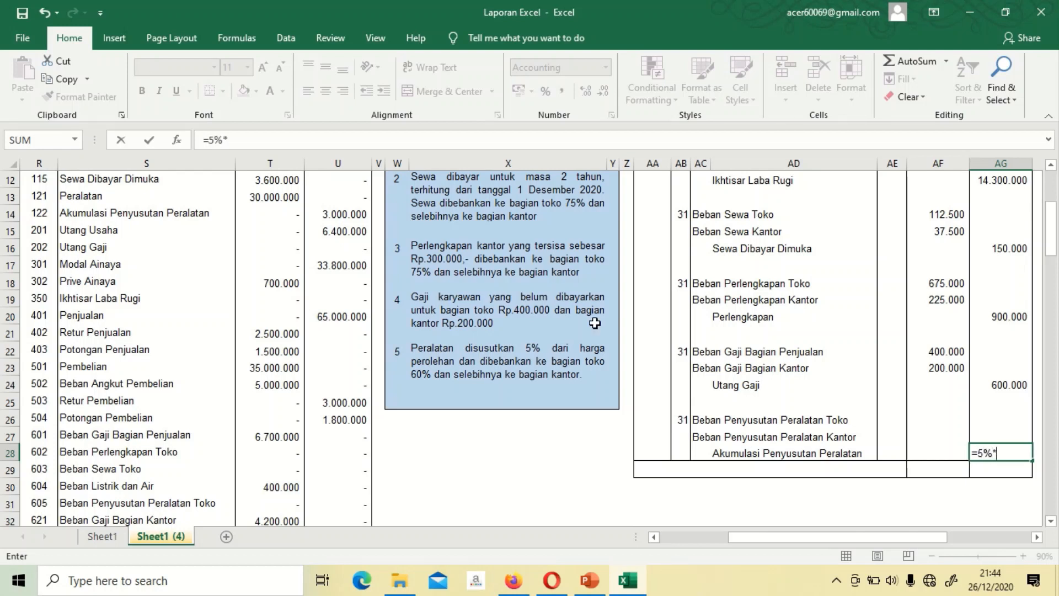
pyautogui.click(276, 198)
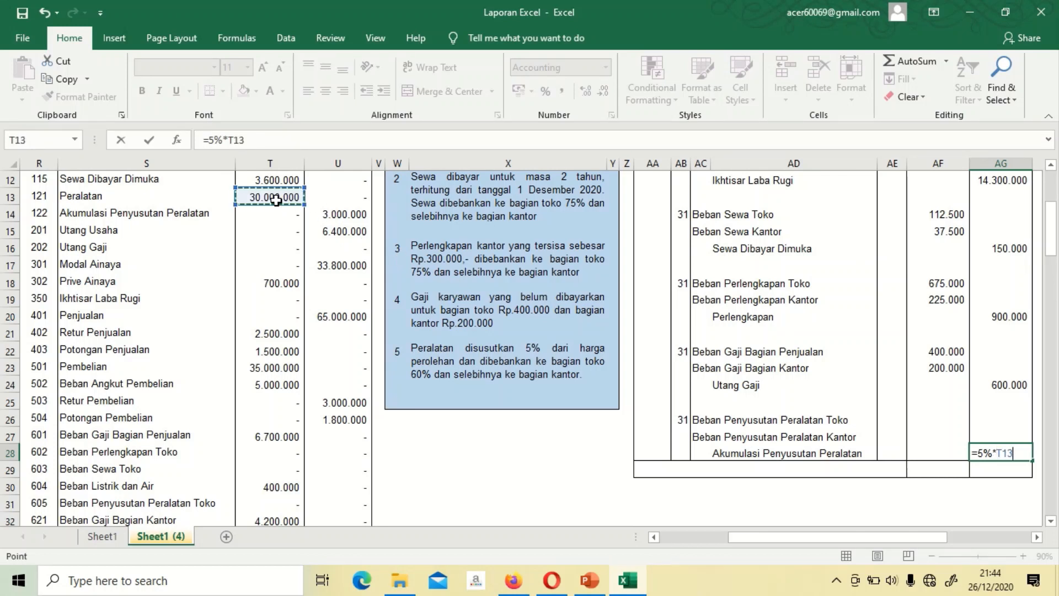
pyautogui.press('Return')
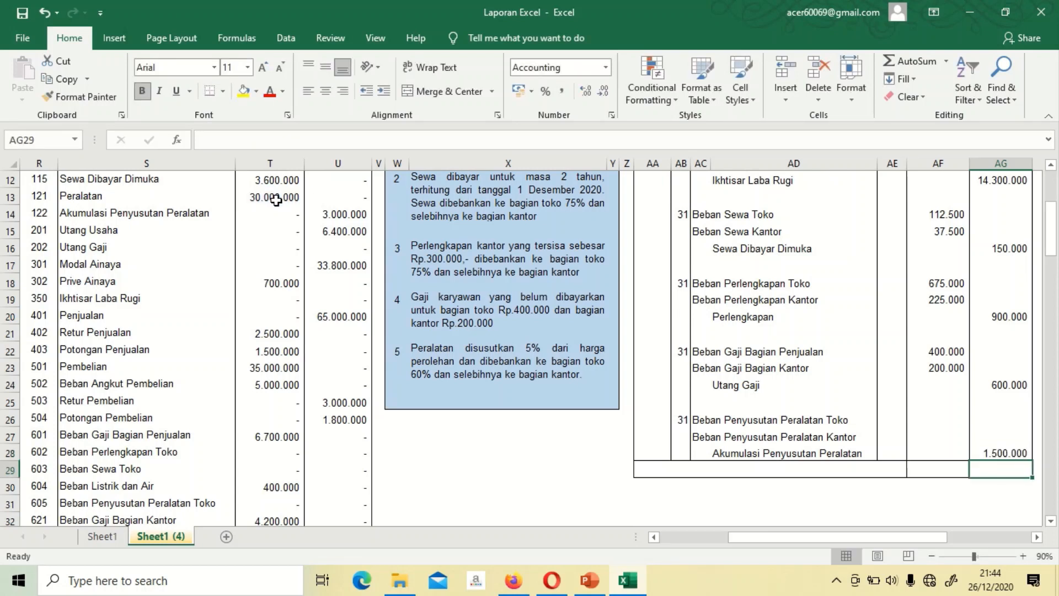
# Step: Calculate the store's share of the depreciation in debit cell AF26 as 60% of the credit amount with =60%*AG28
pyautogui.press('Up')
pyautogui.press('Up')
pyautogui.press('Down')
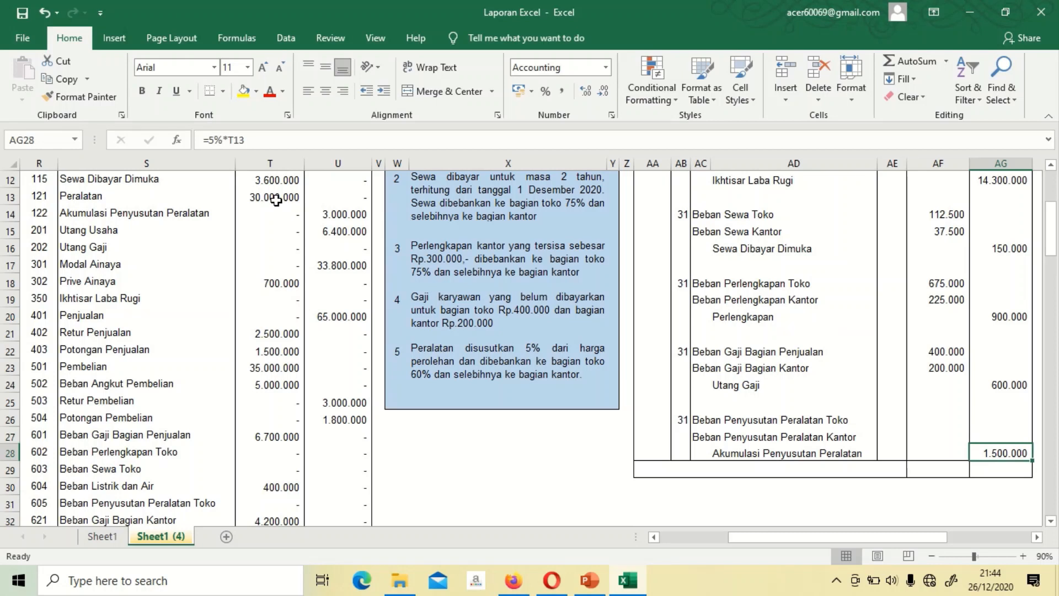
pyautogui.press('Up')
pyautogui.press('Up')
pyautogui.press('Left')
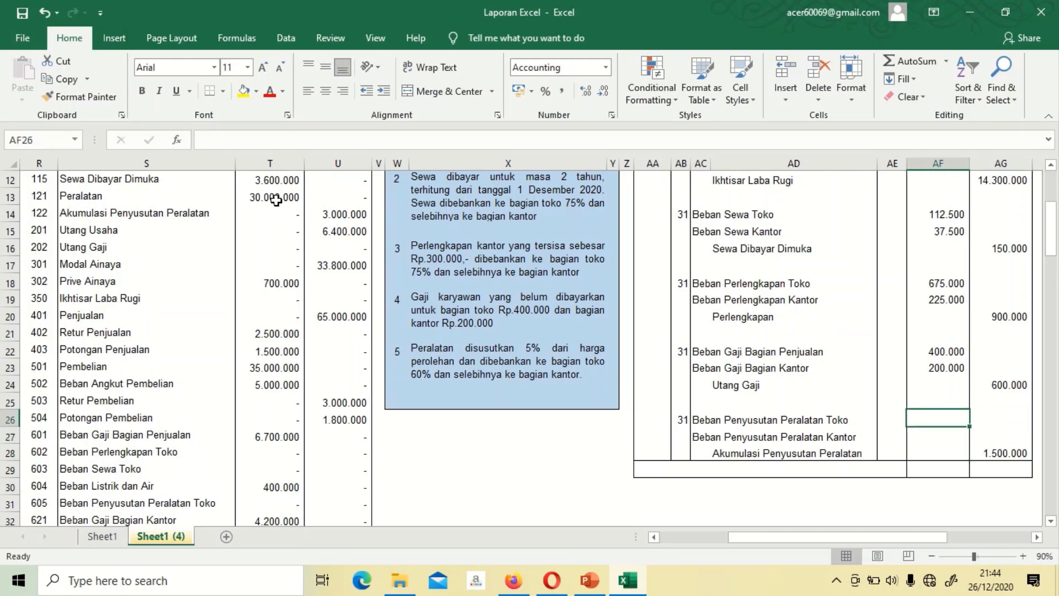
pyautogui.write('=6')
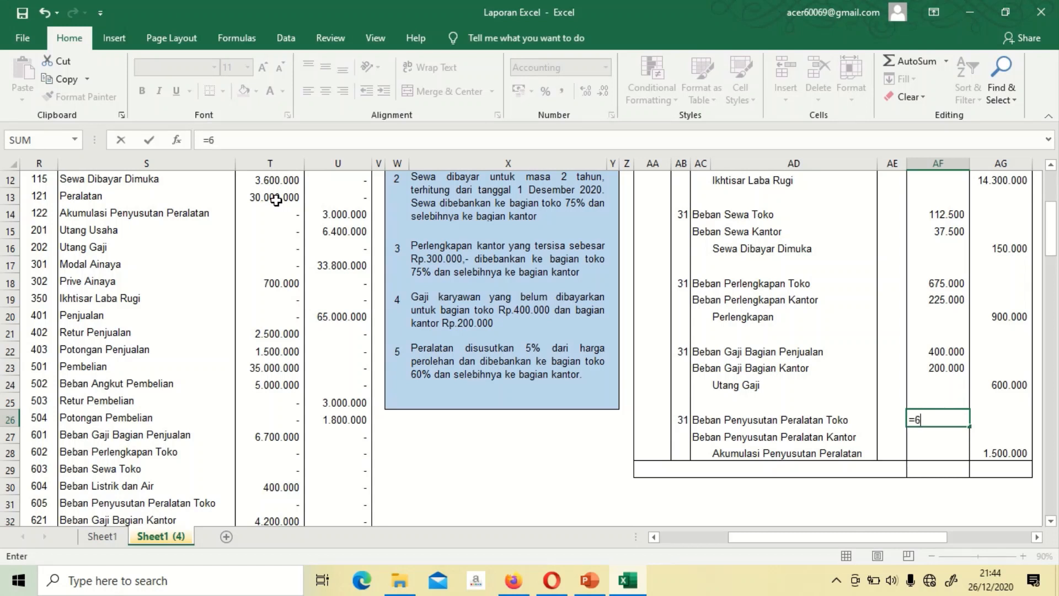
pyautogui.write('0%8')
pyautogui.press('Return')
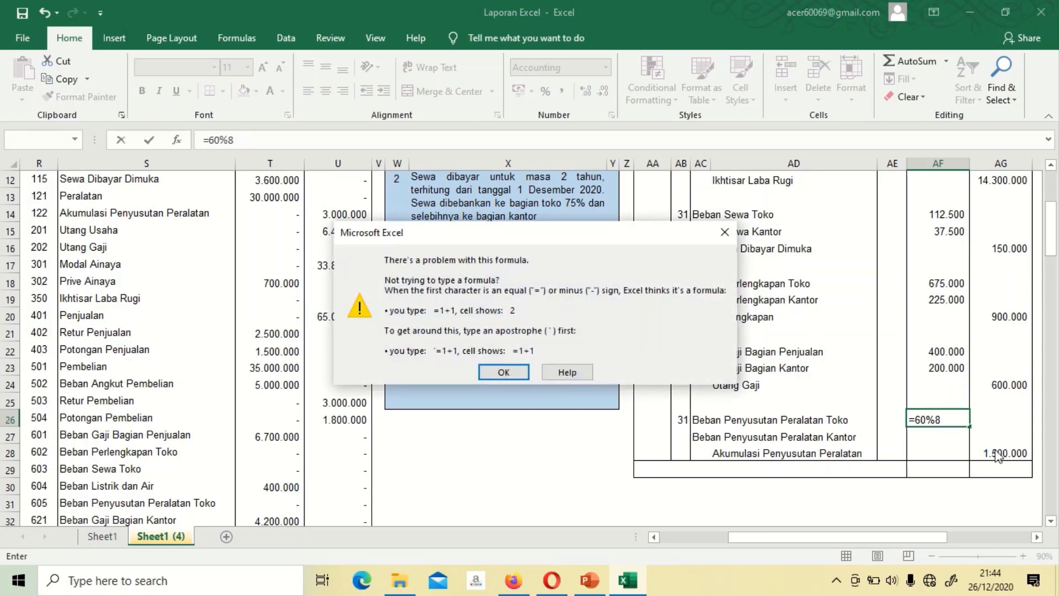
pyautogui.click(504, 371)
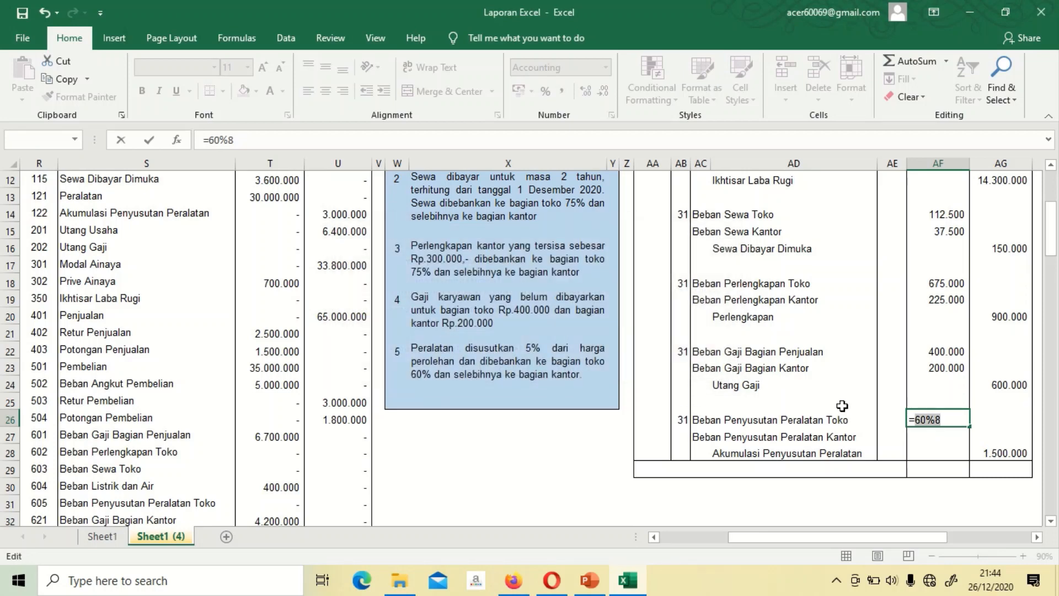
pyautogui.click(949, 420)
pyautogui.press('BackSpace')
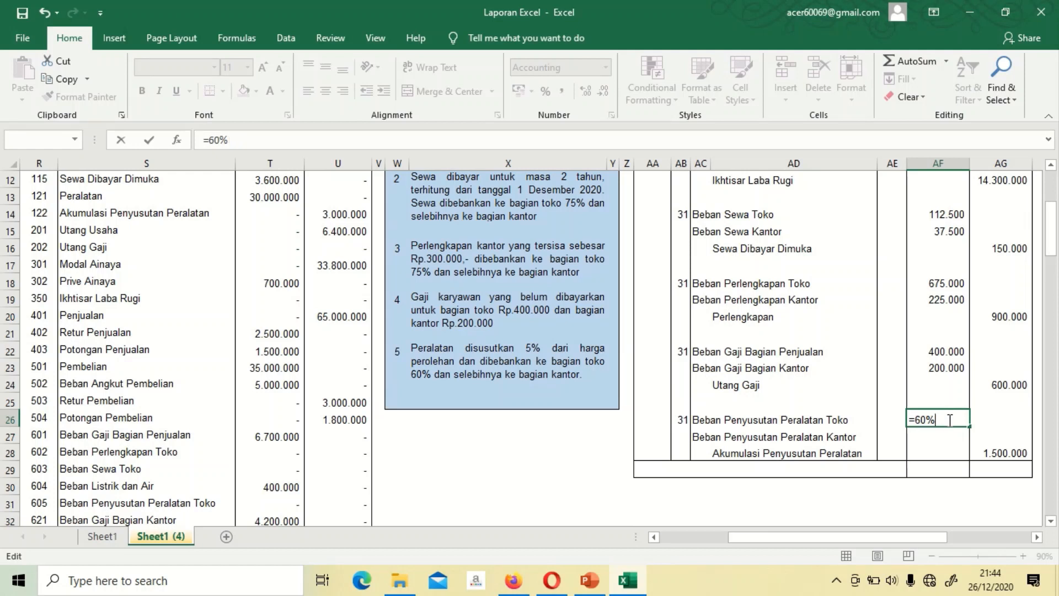
pyautogui.write('*')
pyautogui.click(997, 454)
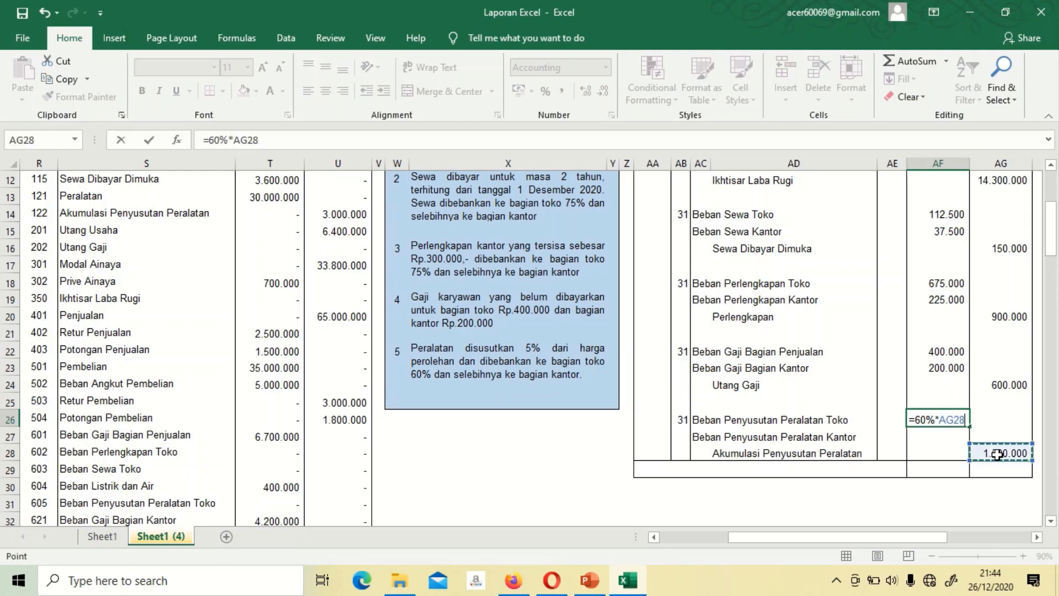
pyautogui.press('Return')
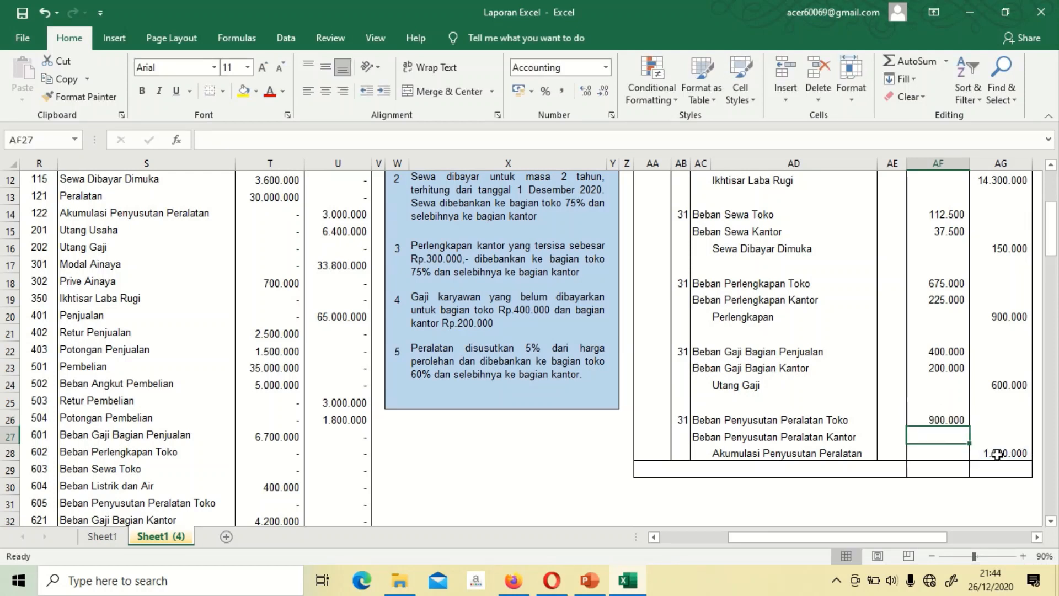
# Step: Calculate the office's share of the depreciation in debit cell AF27 as the remainder with =AG28-AF26
pyautogui.write('=')
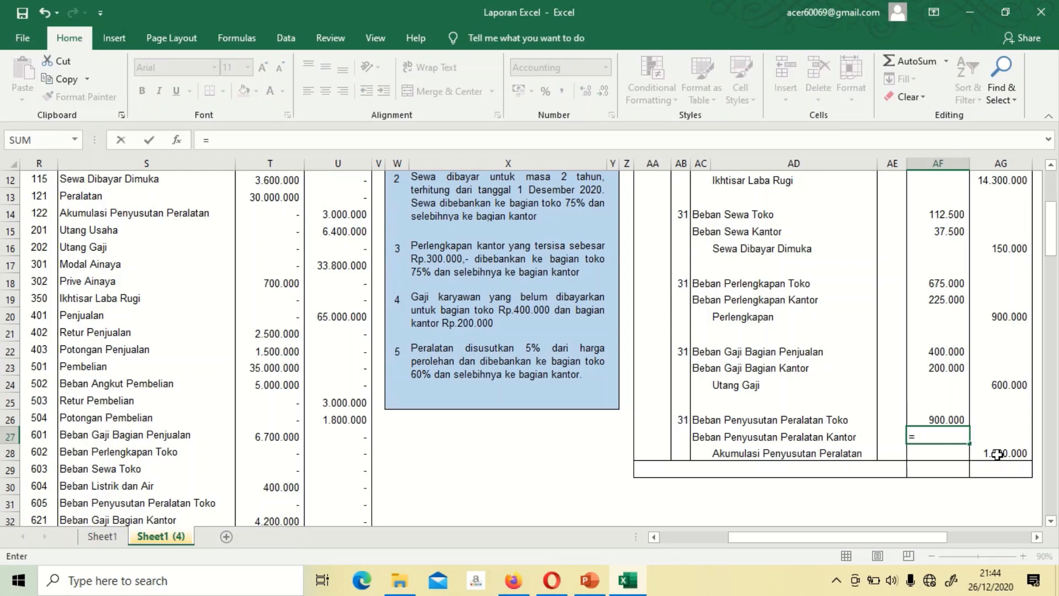
pyautogui.click(997, 454)
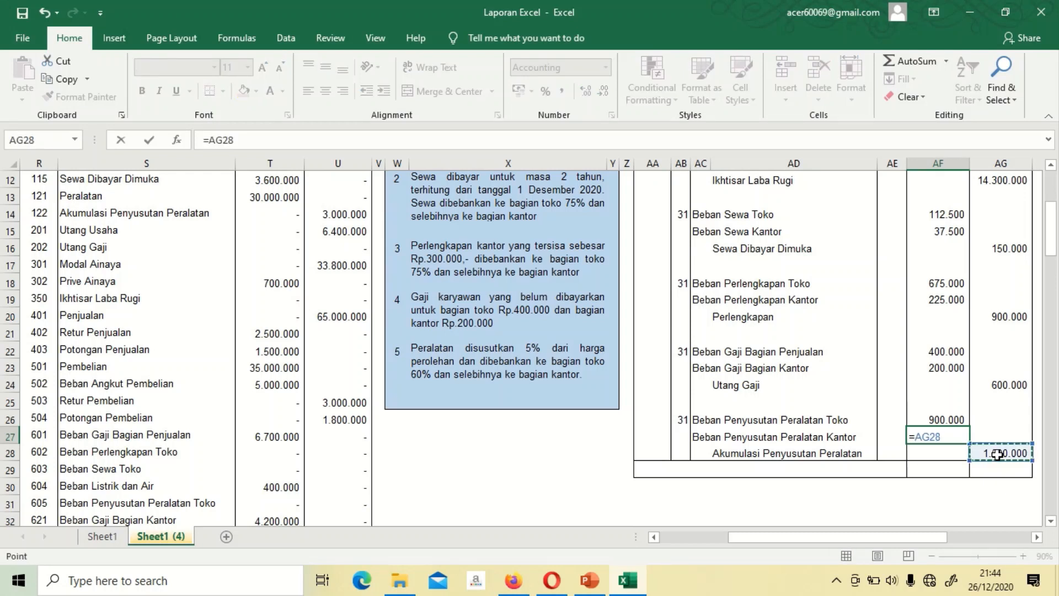
pyautogui.write('-')
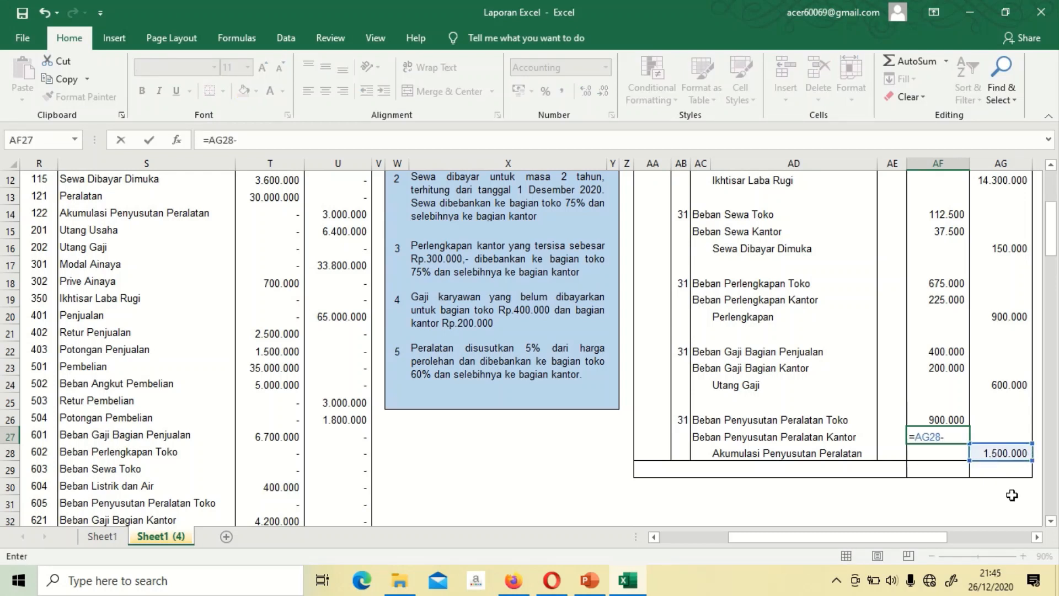
pyautogui.click(954, 420)
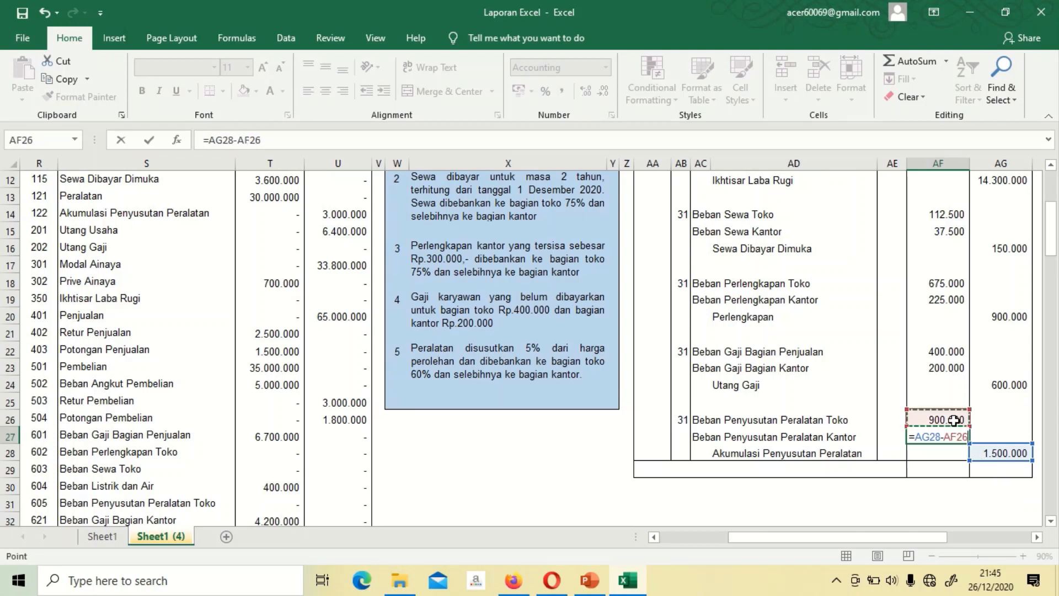
pyautogui.press('Return')
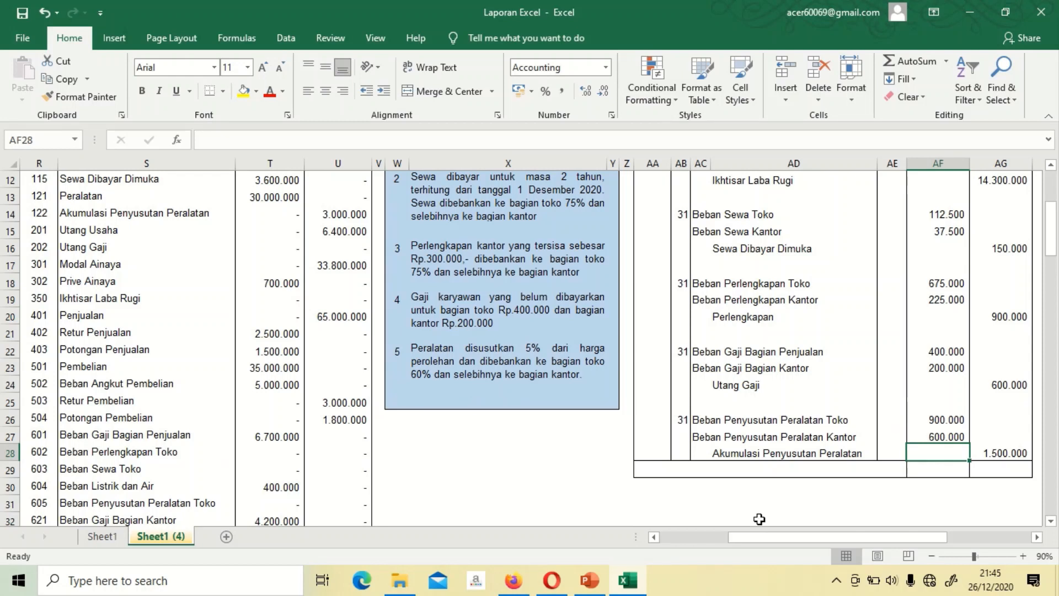
# Step: Label the total row of the adjusting journal "Jumlah" in merged cell AA29
pyautogui.click(778, 470)
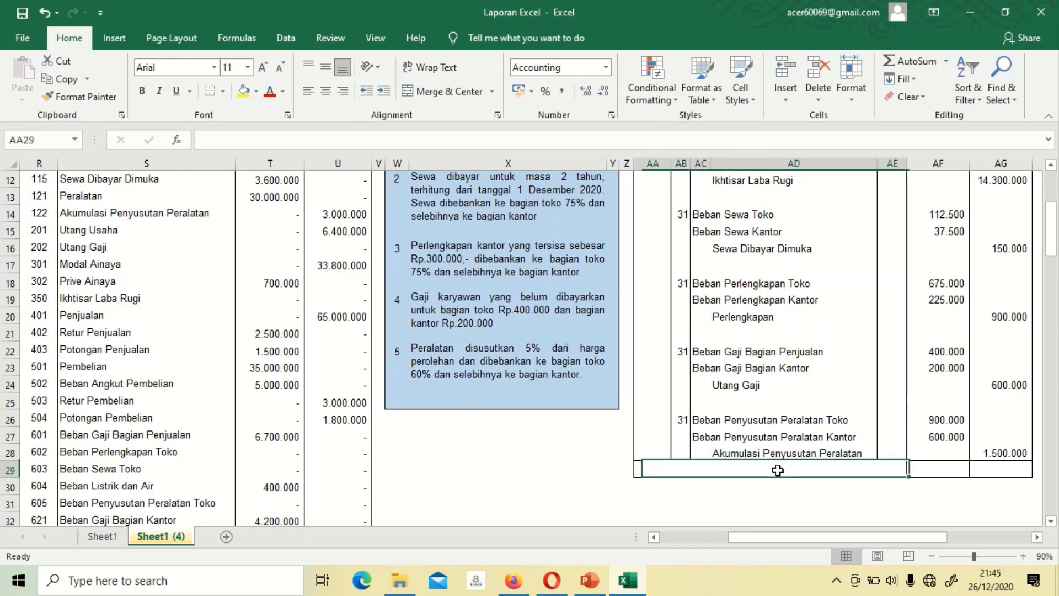
pyautogui.write('Jumlah')
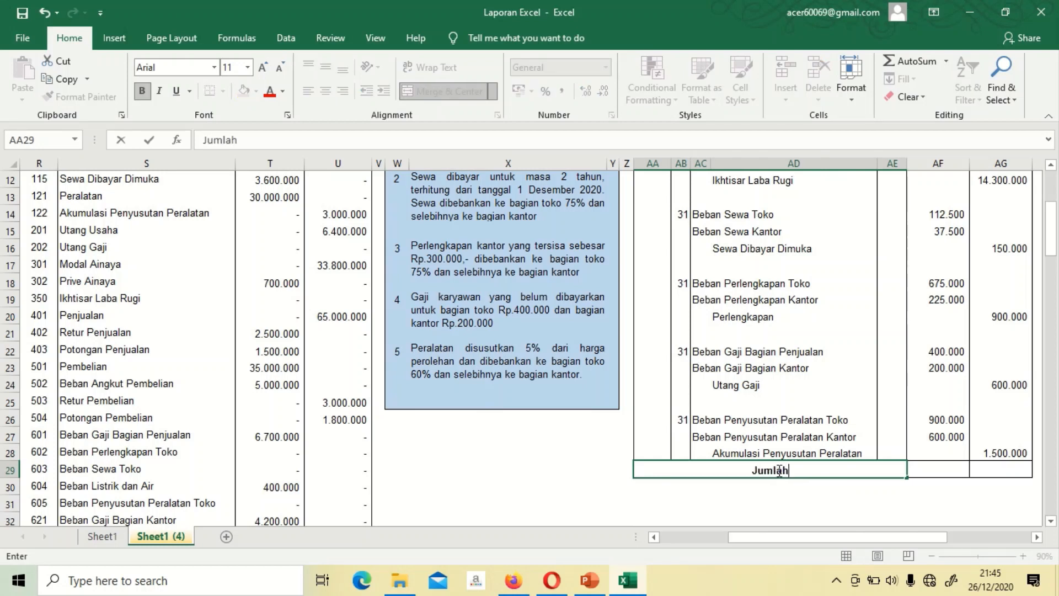
pyautogui.press('Tab')
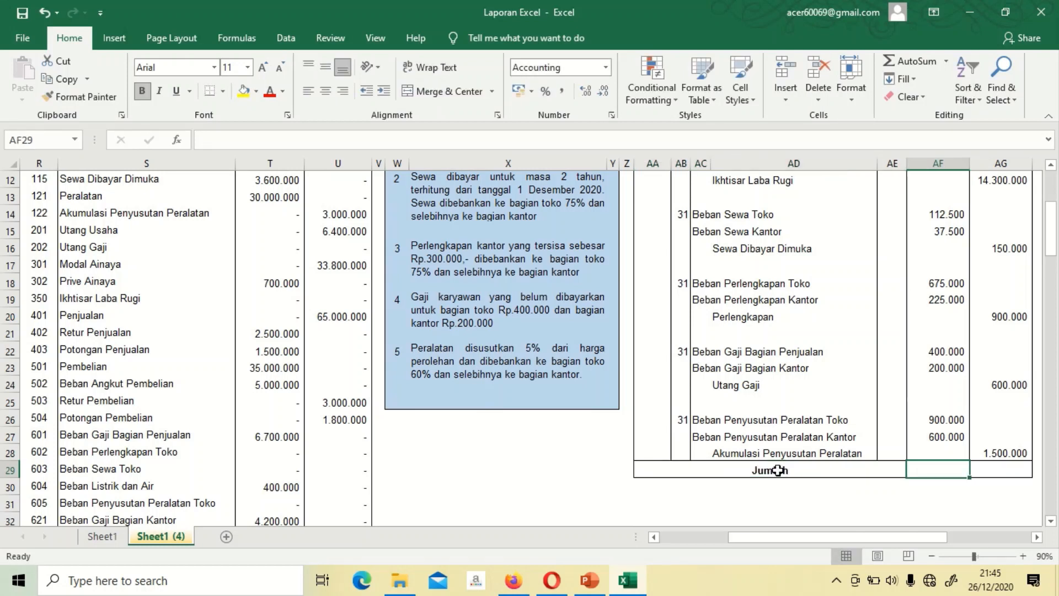
# Step: Total the adjusting journal's debit column in AF29 with =SUM(AF8:AF28)
pyautogui.write('=s')
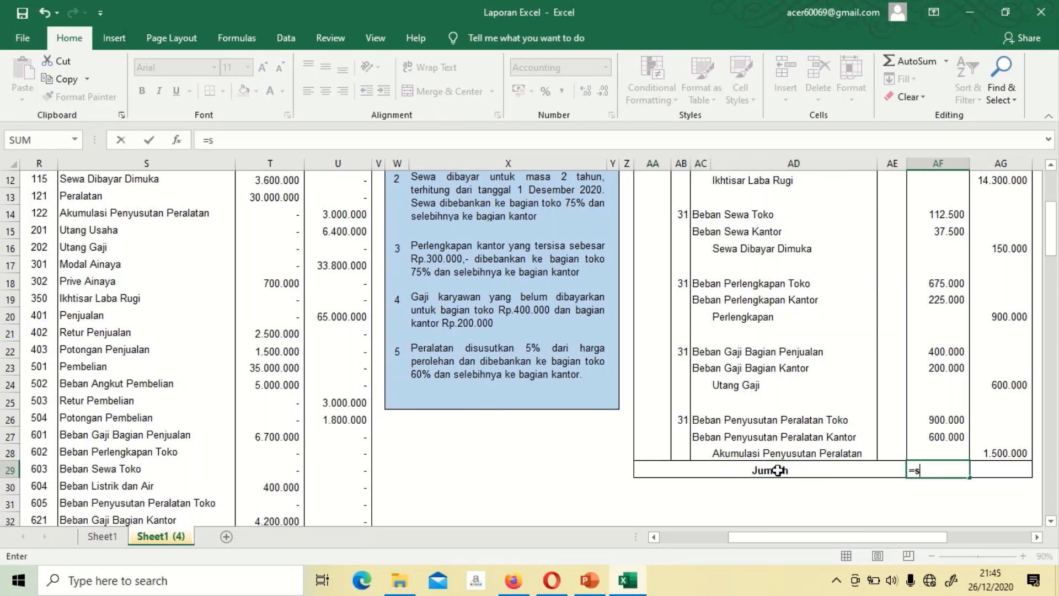
pyautogui.write('um(')
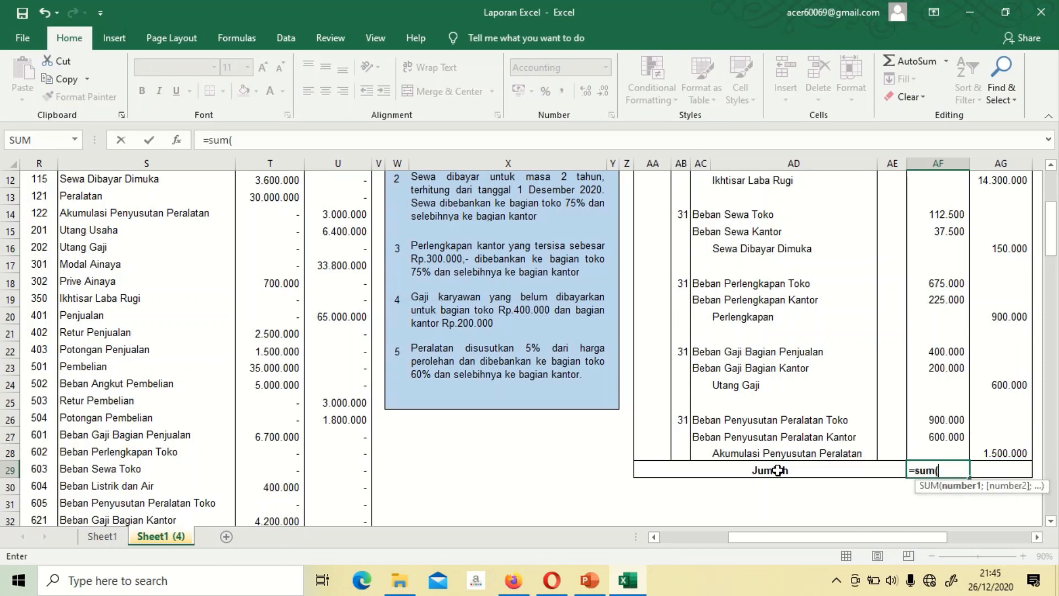
pyautogui.press('Up')
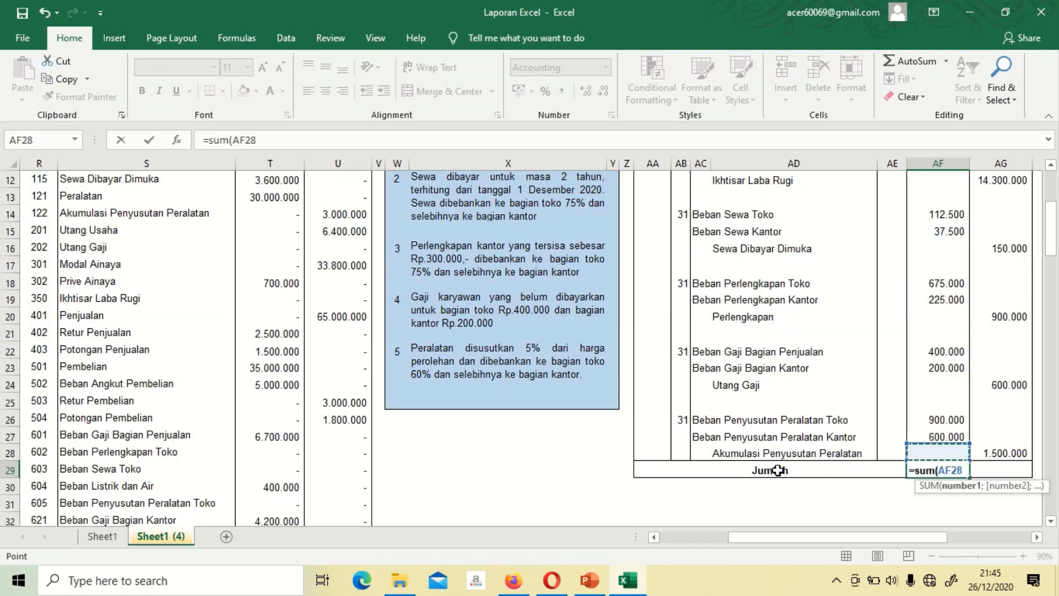
pyautogui.hotkey('shift', 'Up')
pyautogui.hotkey('shift', 'Up')
pyautogui.hotkey('shift', 'Up')
pyautogui.hotkey('shift', 'Up')
pyautogui.hotkey('shift', 'Up')
pyautogui.hotkey('shift', 'Up')
pyautogui.hotkey('shift', 'Up')
pyautogui.hotkey('shift', 'Up')
pyautogui.hotkey('shift', 'Up')
pyautogui.hotkey('shift', 'Up')
pyautogui.hotkey('shift', 'Up')
pyautogui.hotkey('shift', 'Up')
pyautogui.hotkey('shift', 'Up')
pyautogui.hotkey('shift', 'Up')
pyautogui.hotkey('shift', 'Up')
pyautogui.hotkey('shift', 'Up')
pyautogui.hotkey('shift', 'Up')
pyautogui.hotkey('shift', 'Up')
pyautogui.hotkey('shift', 'Up')
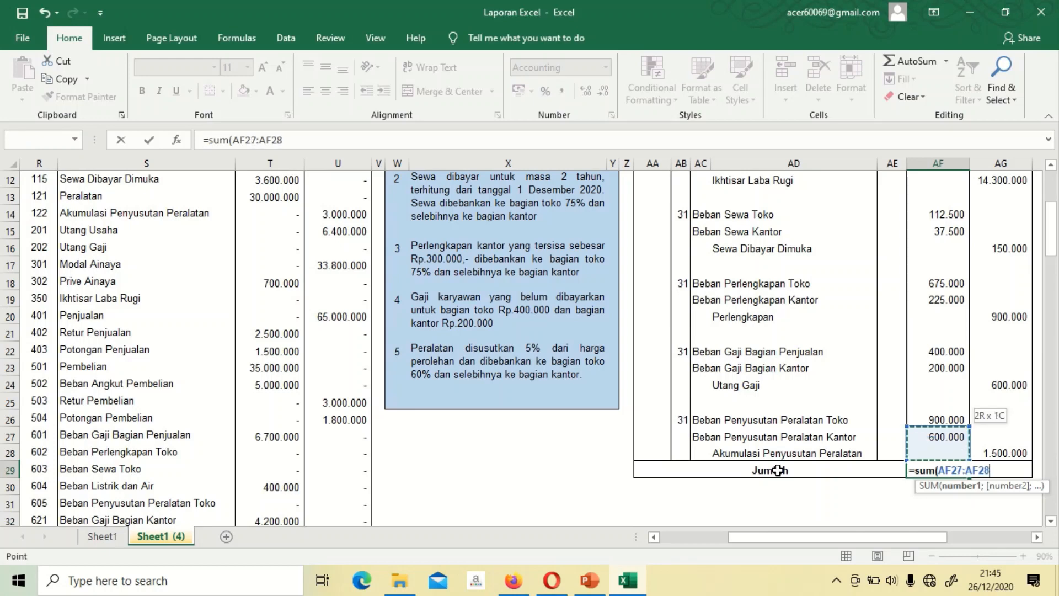
pyautogui.hotkey('shift', 'Up')
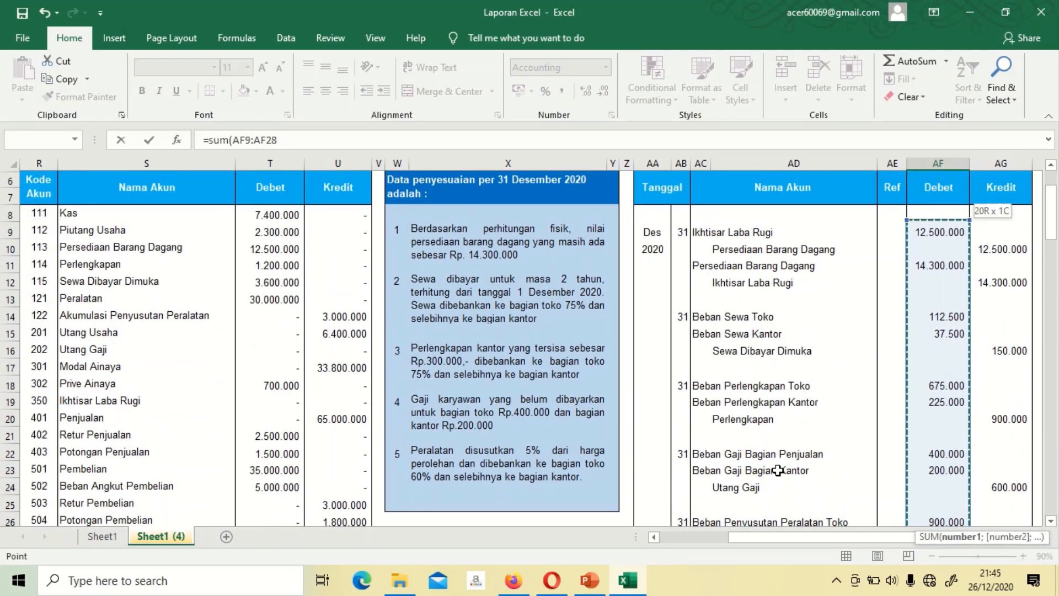
pyautogui.press('Return')
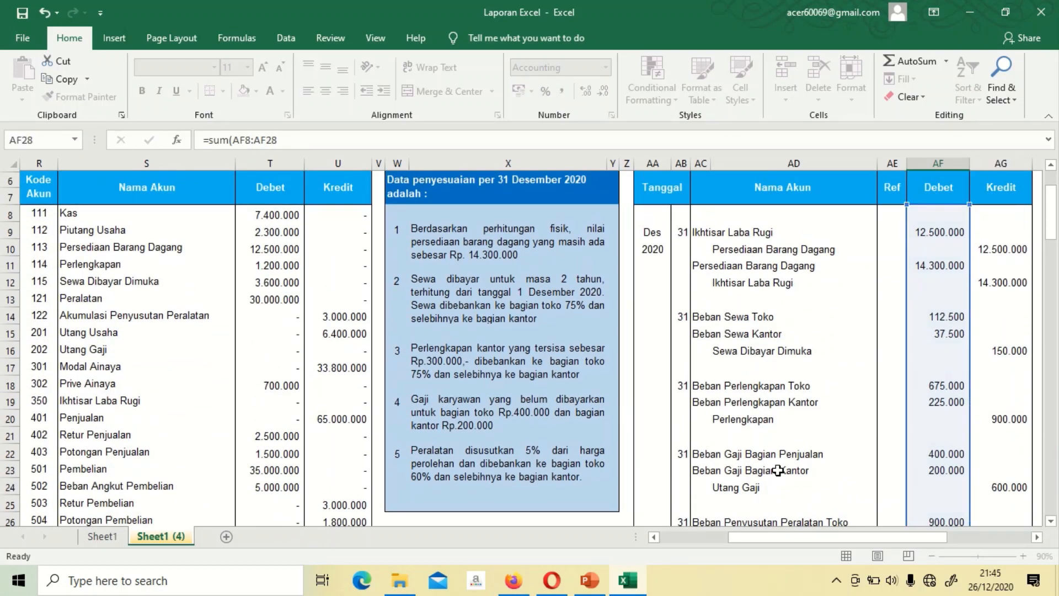
# Step: Copy the debit total formula from AF29 across to AG29 to total the credit column
pyautogui.press('Up')
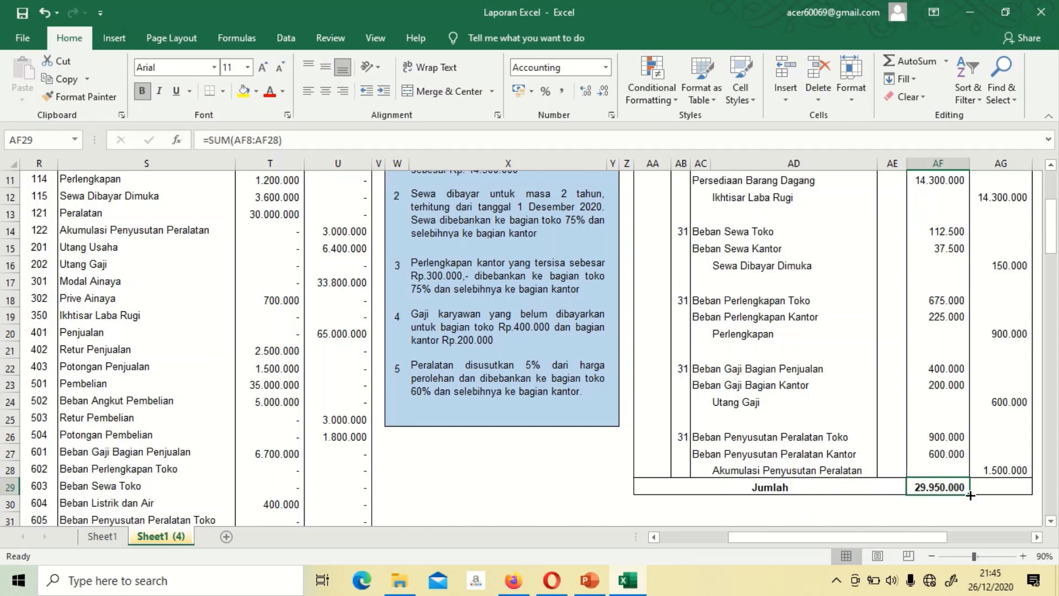
pyautogui.moveTo(971, 495); pyautogui.dragTo(1017, 497)
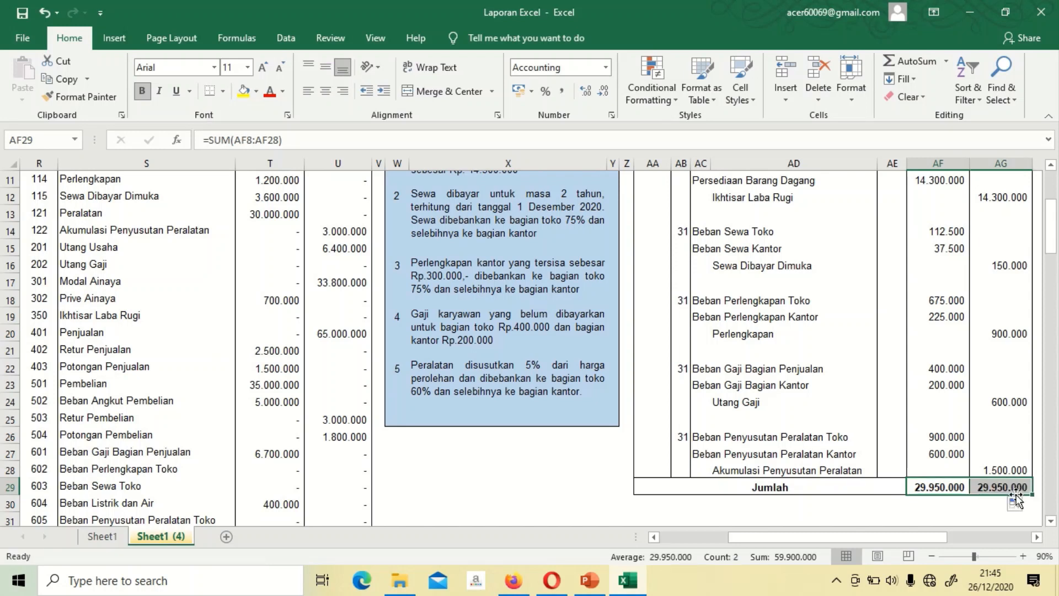
pyautogui.click(1004, 519)
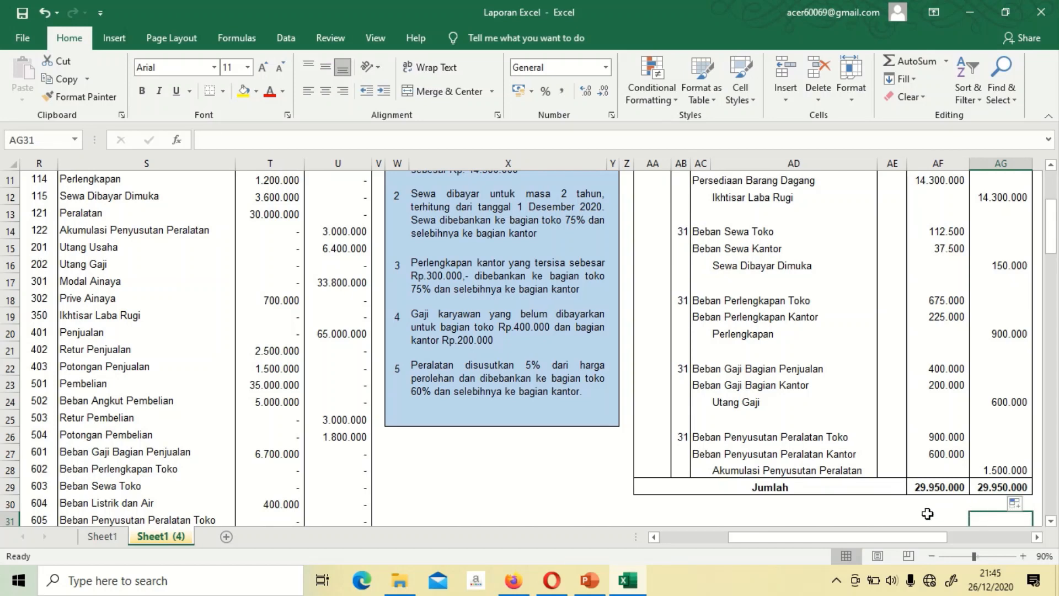
# Step: In the Neraca Lajur worksheet, link the Penyesuaian debit of Ikhtisar Laba Rugi in AN19 to the adjusting journal with =AF9
pyautogui.press('Right')
pyautogui.press('Right')
pyautogui.press('Right')
pyautogui.press('Right')
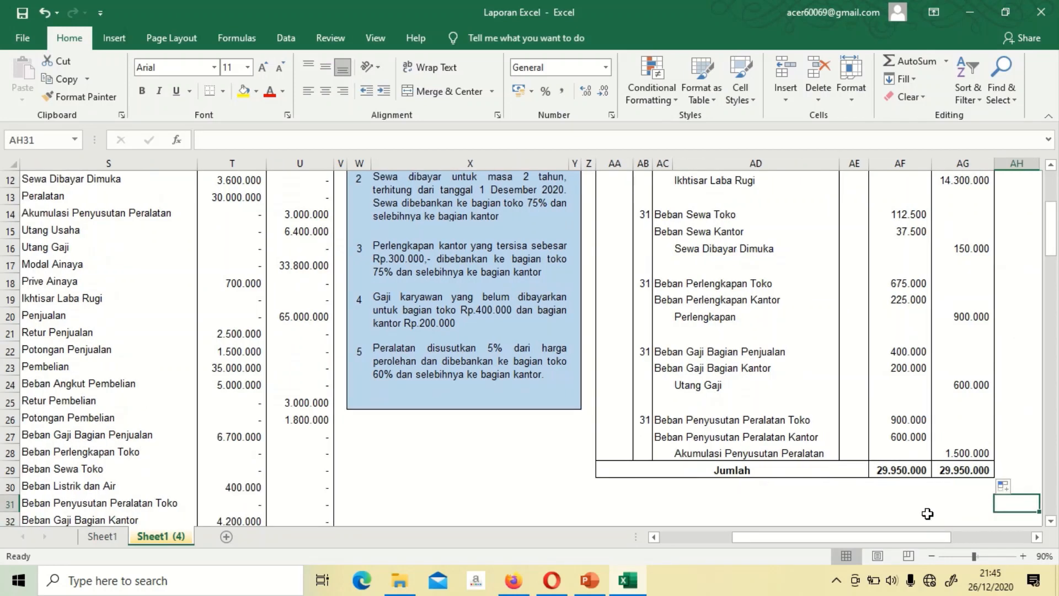
pyautogui.press('Right')
pyautogui.press('Right')
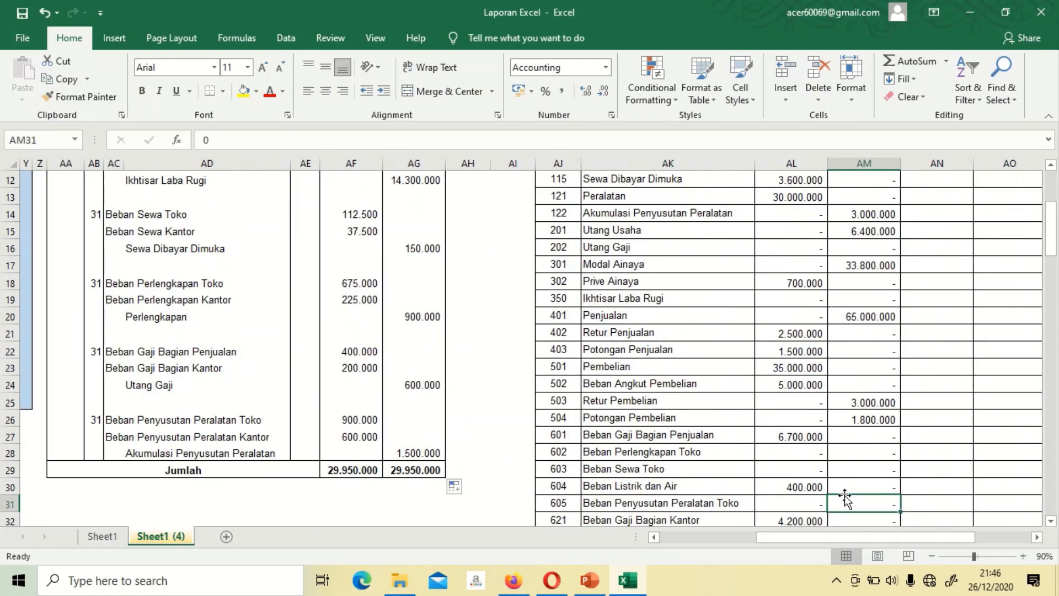
pyautogui.click(449, 251)
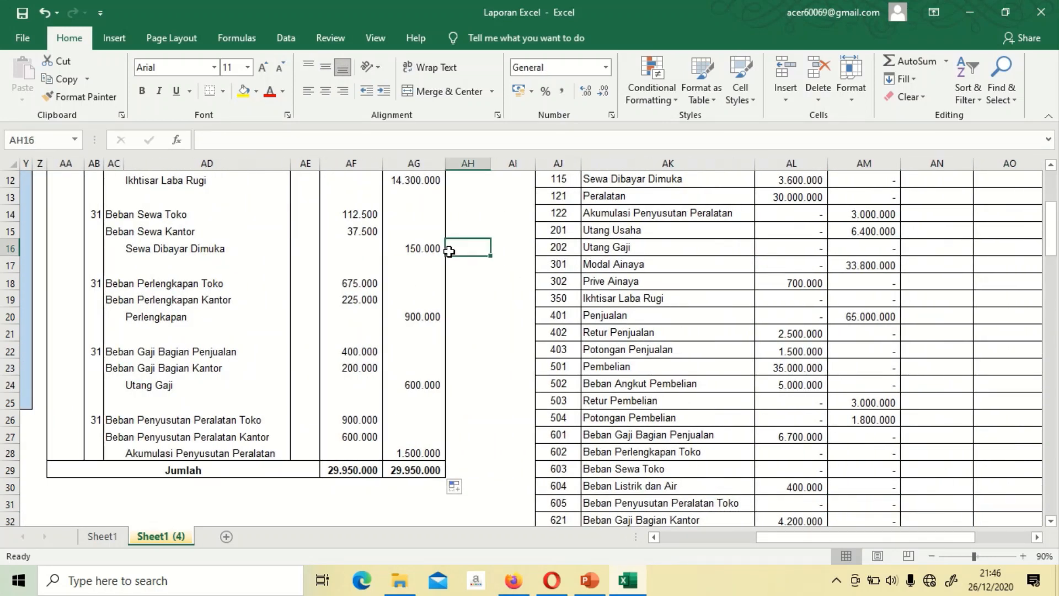
pyautogui.press('Up')
pyautogui.press('Up')
pyautogui.press('Up')
pyautogui.press('Up')
pyautogui.press('Up')
pyautogui.press('Up')
pyautogui.press('Up')
pyautogui.press('Up')
pyautogui.press('Up')
pyautogui.press('Up')
pyautogui.press('Up')
pyautogui.press('Up')
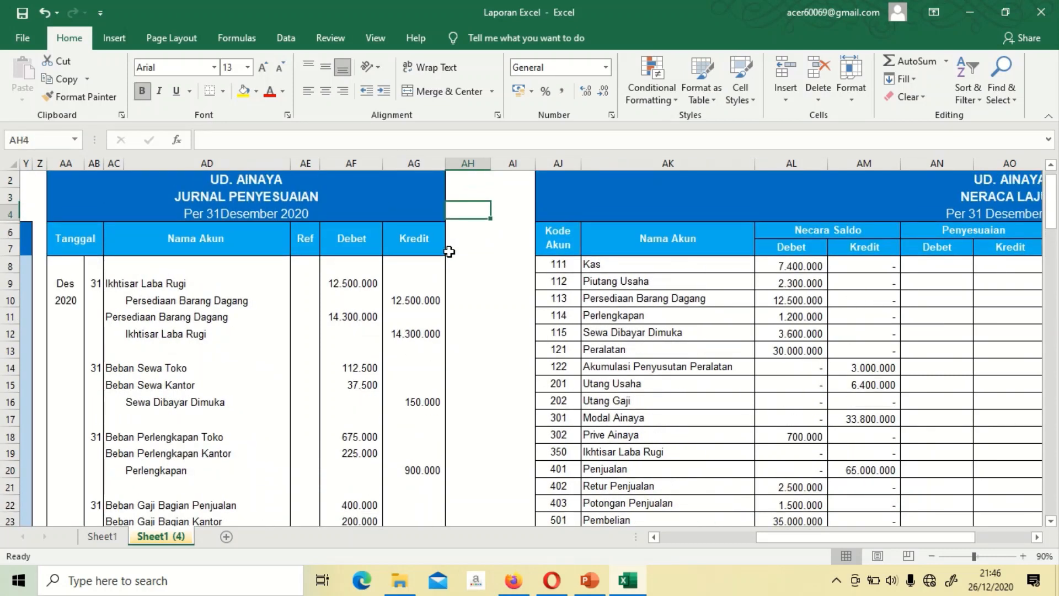
pyautogui.press('Down')
pyautogui.press('Down')
pyautogui.press('Down')
pyautogui.press('Right')
pyautogui.press('Right')
pyautogui.press('Right')
pyautogui.press('Right')
pyautogui.press('Right')
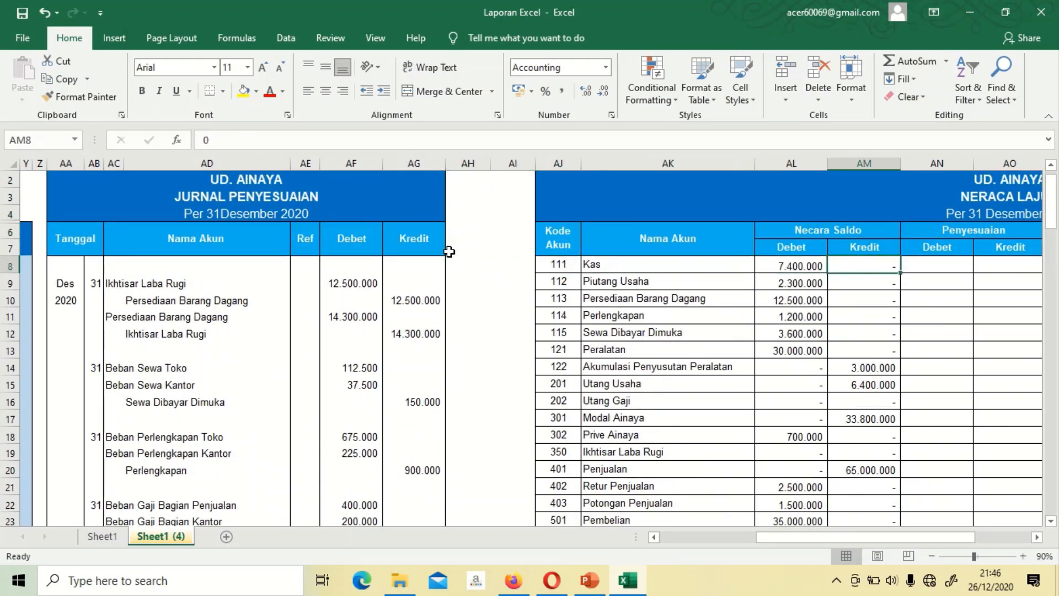
pyautogui.press('Right')
pyautogui.press('Right')
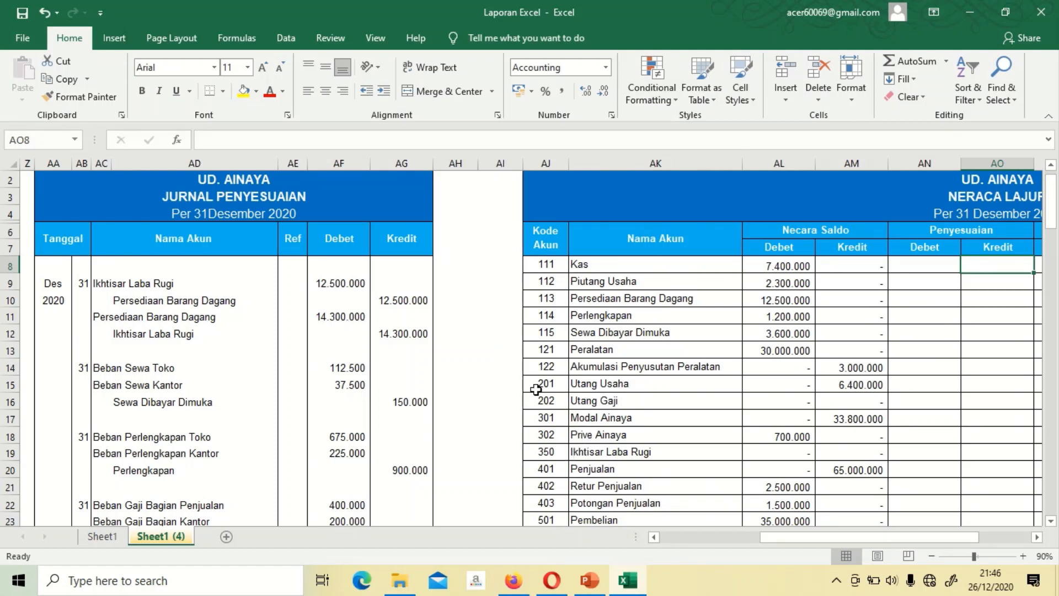
pyautogui.click(934, 462)
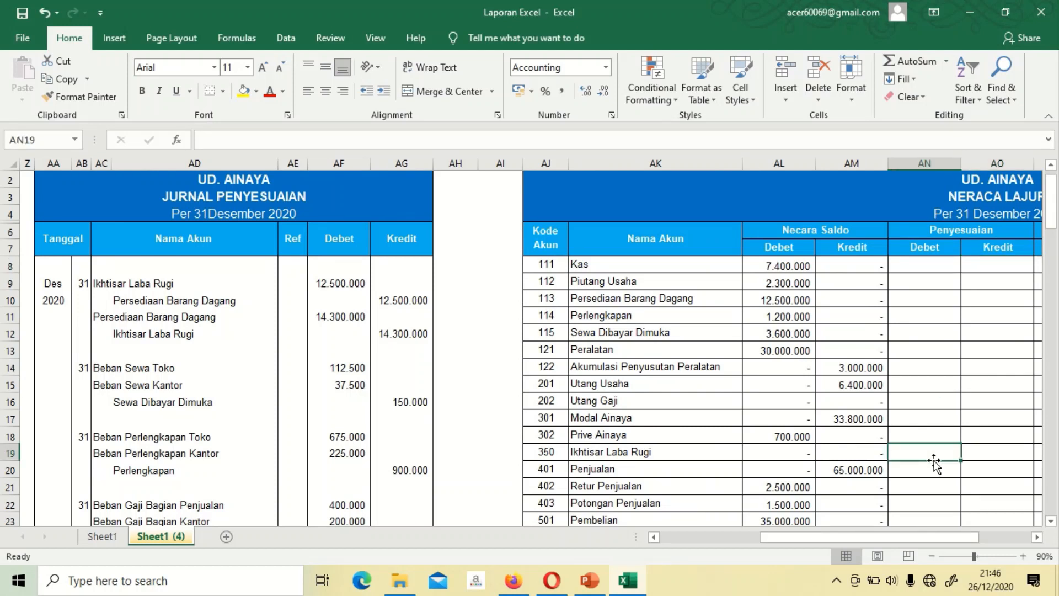
pyautogui.write('=')
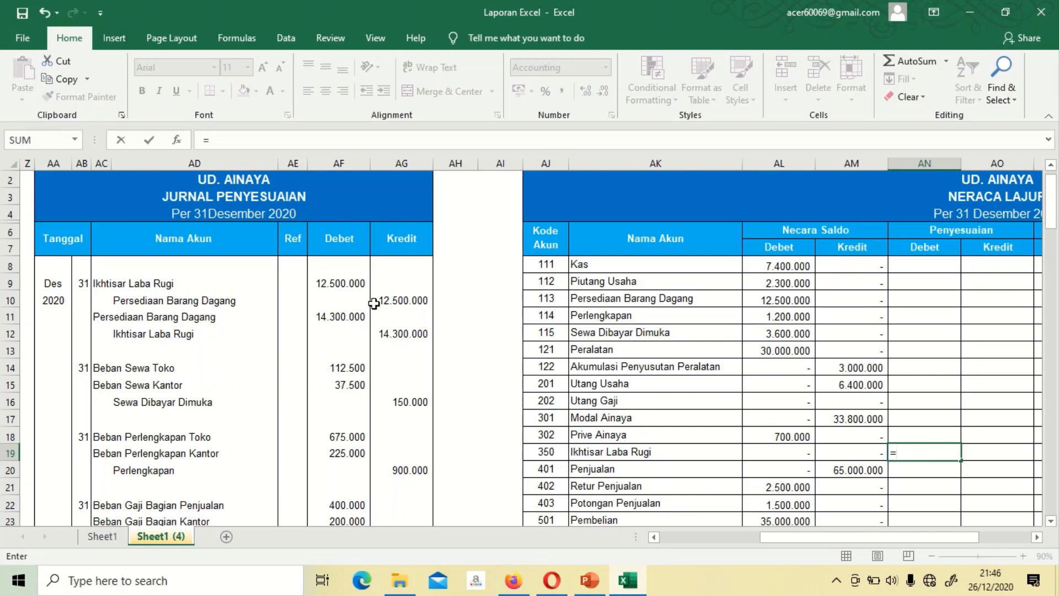
pyautogui.click(346, 284)
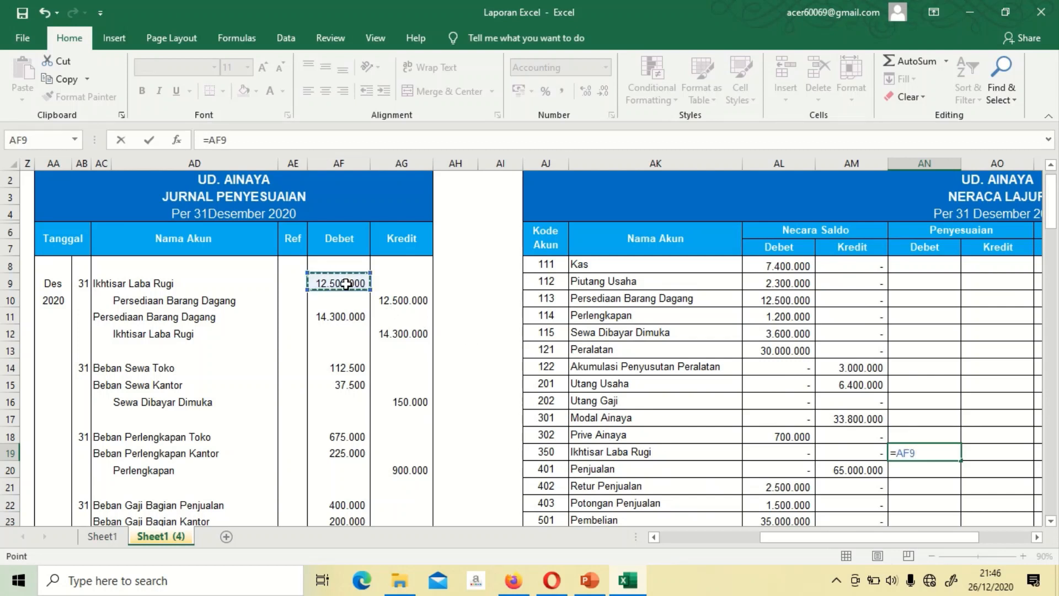
pyautogui.press('Return')
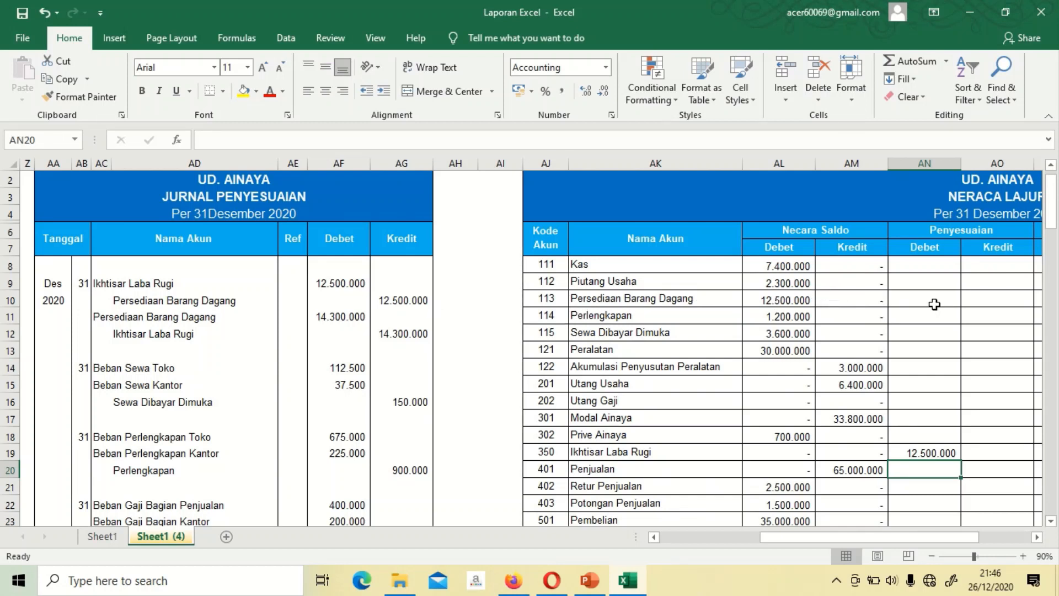
# Step: Link the Penyesuaian amounts of Persediaan Barang Dagang to the adjusting journal, credit AO10 with =AG10 and debit AN10 with =AF11
pyautogui.click(975, 305)
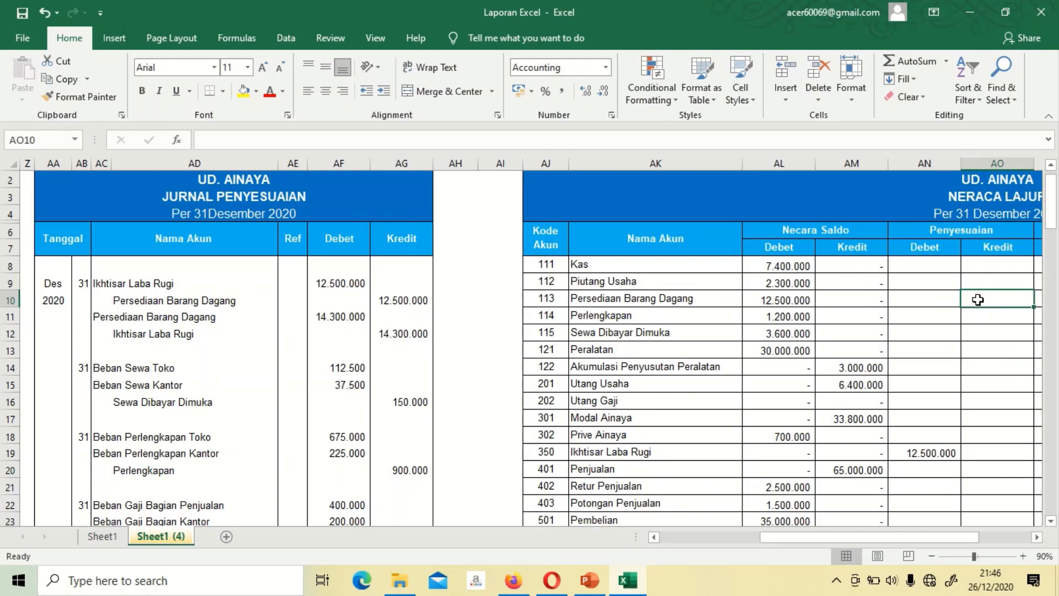
pyautogui.write('=')
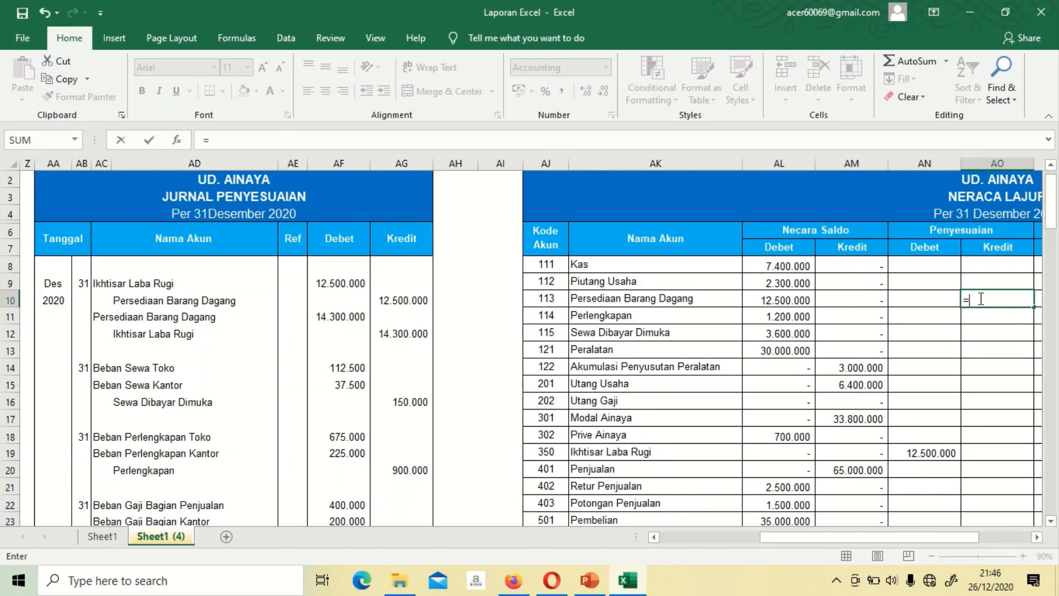
pyautogui.click(389, 301)
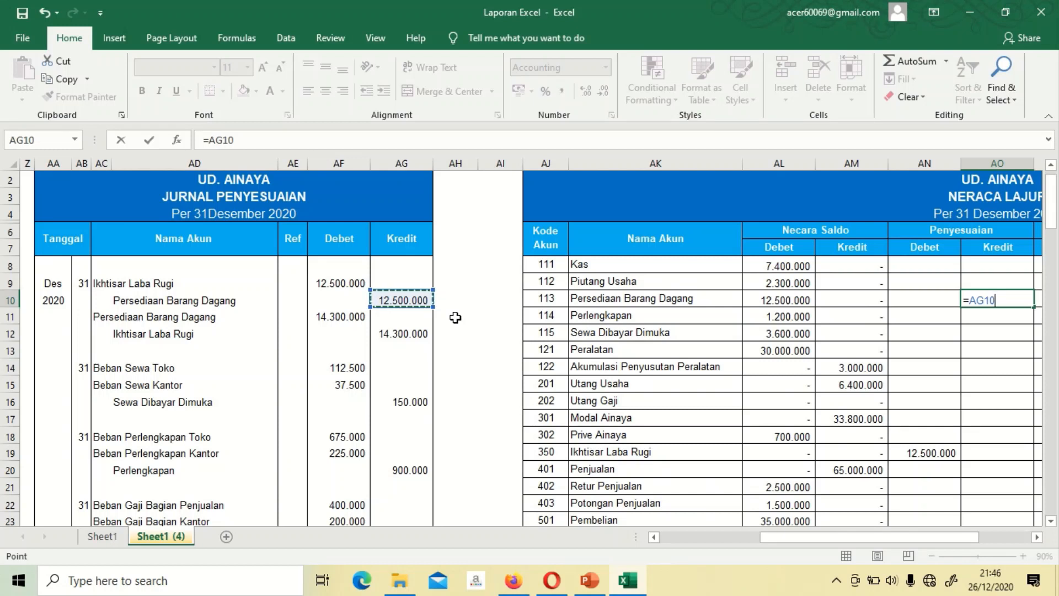
pyautogui.press('Return')
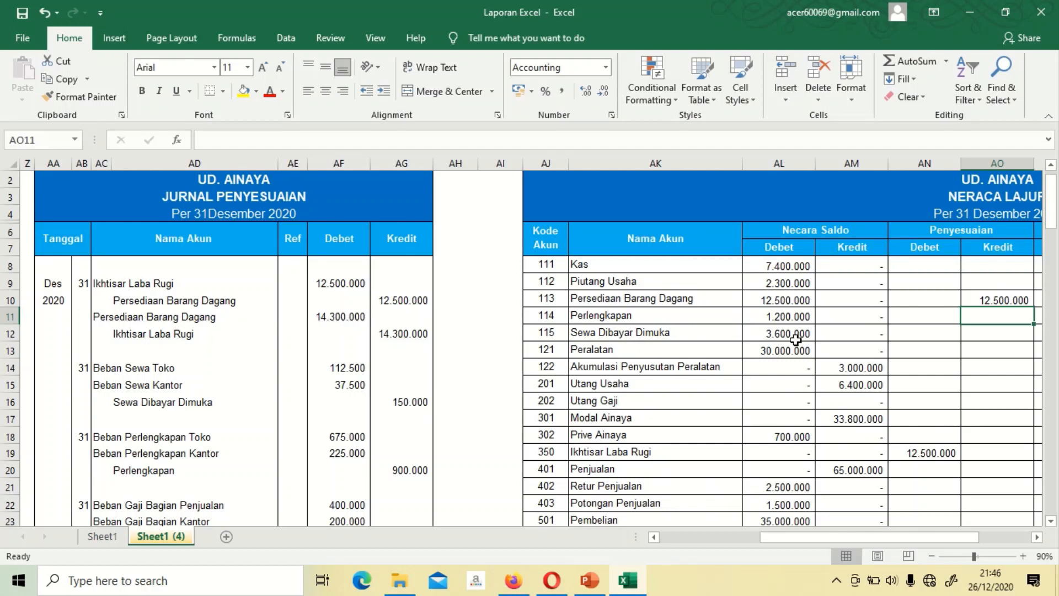
pyautogui.click(910, 300)
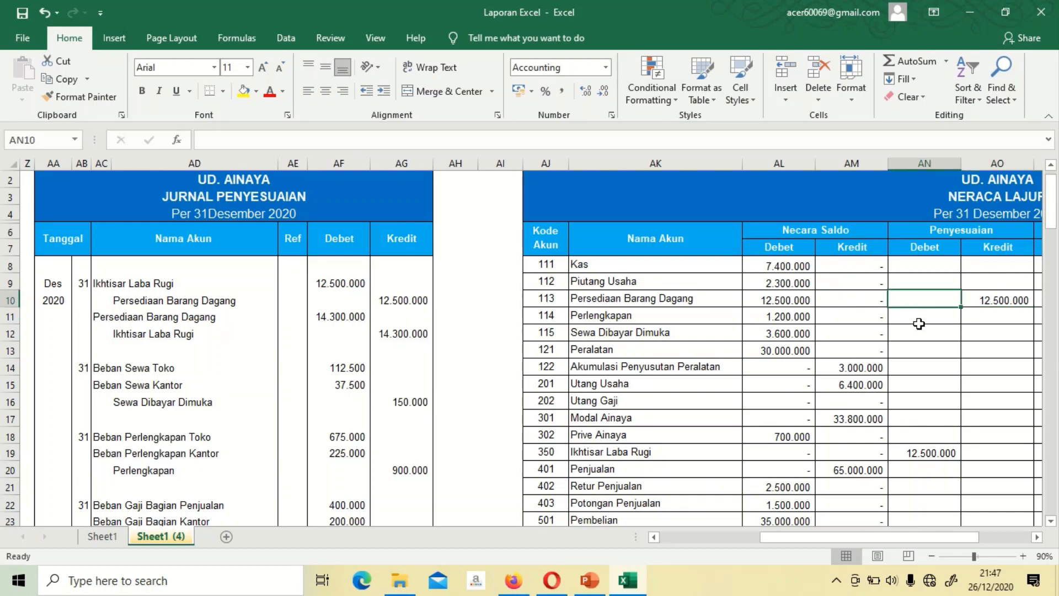
pyautogui.write('=')
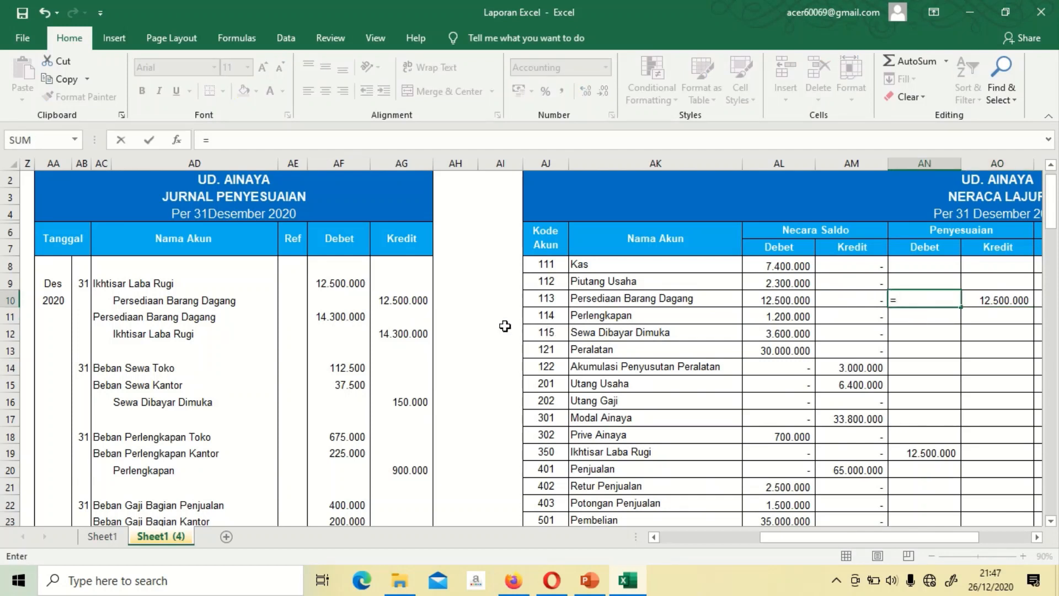
pyautogui.click(342, 319)
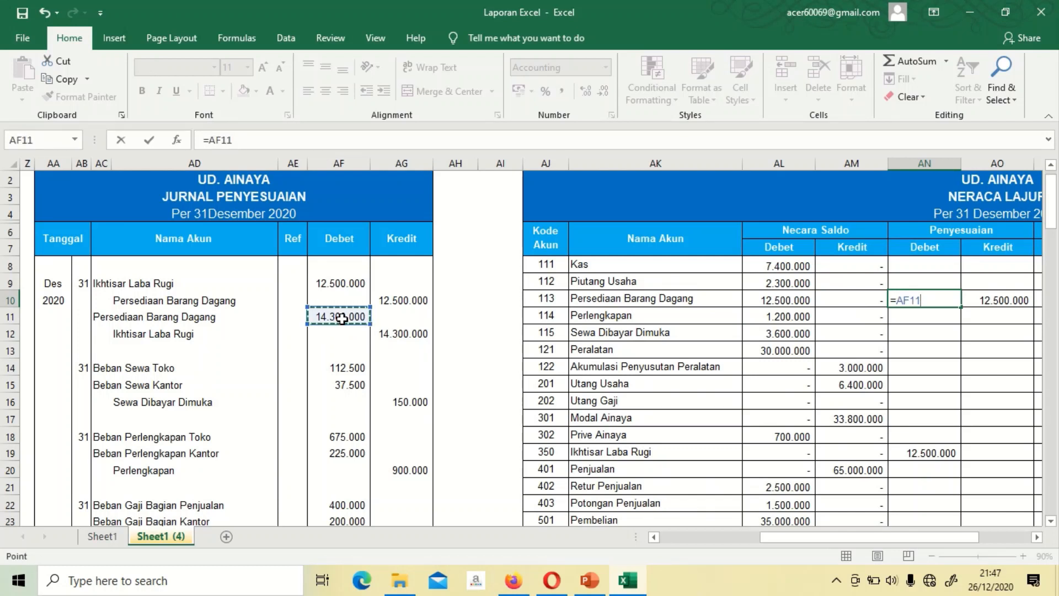
pyautogui.press('Return')
# Step: Link the Penyesuaian credit of Ikhtisar Laba Rugi in AO19 to the adjusting journal with =AG12
pyautogui.press('Down')
pyautogui.press('Down')
pyautogui.press('Down')
pyautogui.press('Down')
pyautogui.press('Down')
pyautogui.press('Down')
pyautogui.press('Down')
pyautogui.press('Down')
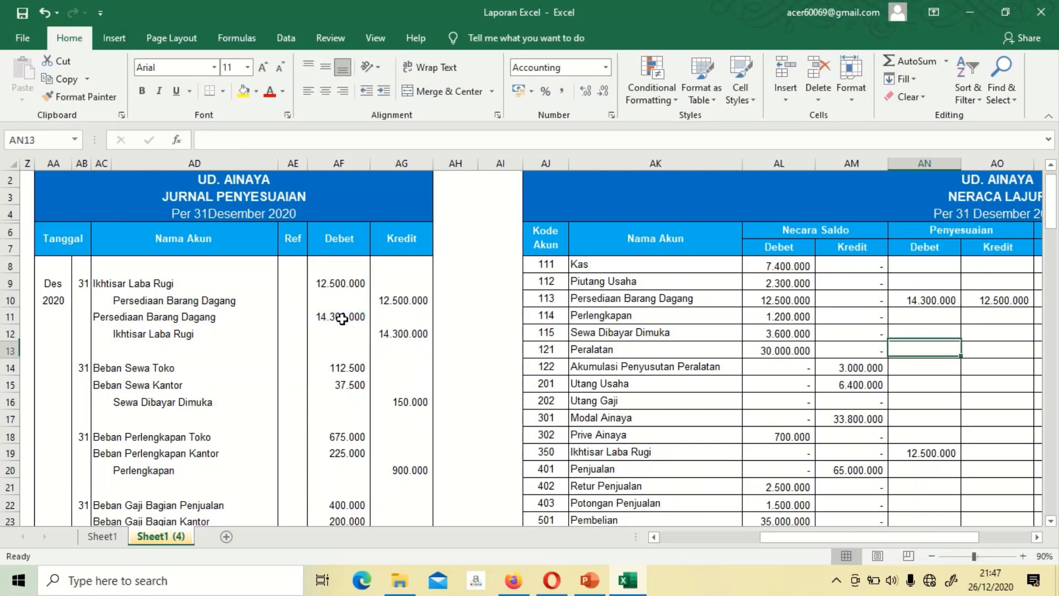
pyautogui.press('Right')
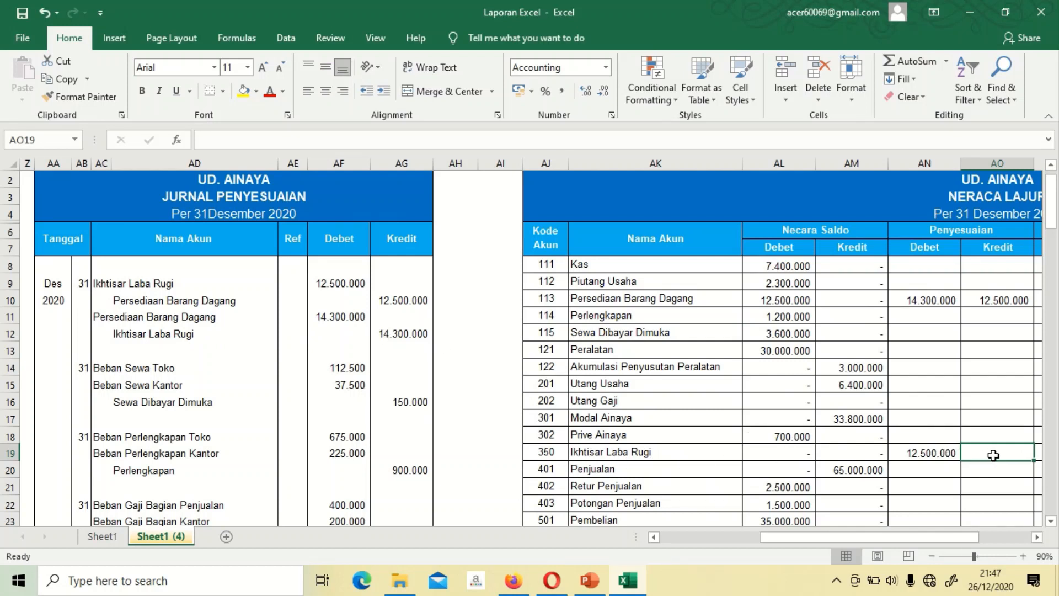
pyautogui.write('=')
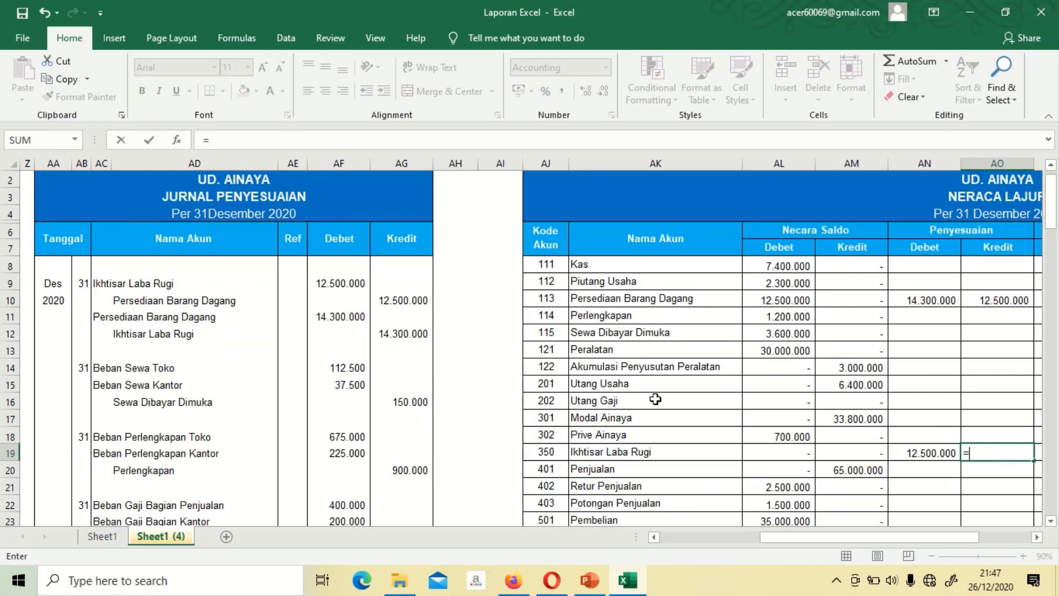
pyautogui.click(409, 338)
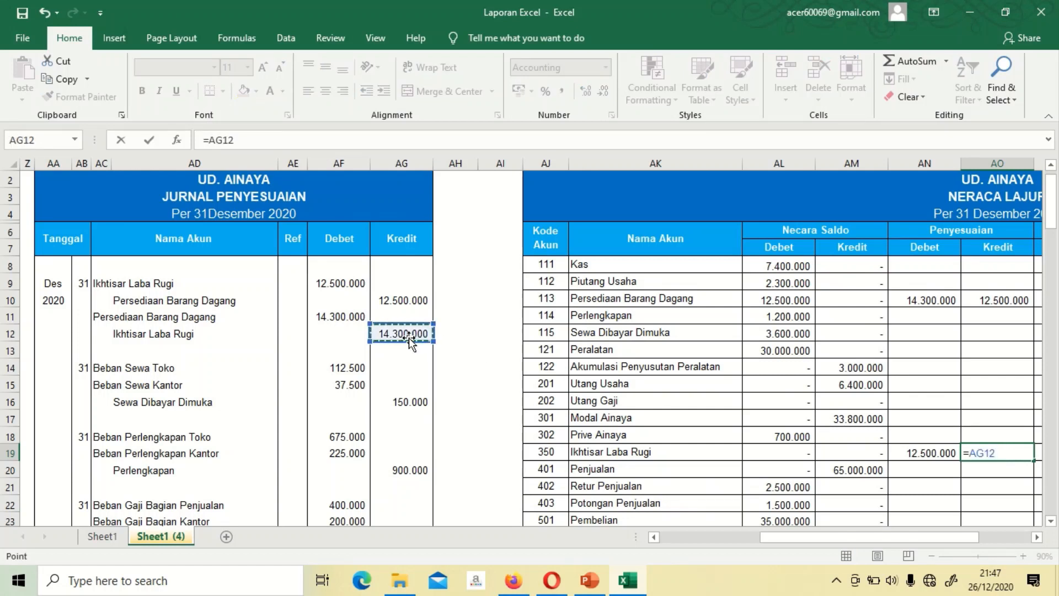
pyautogui.press('Return')
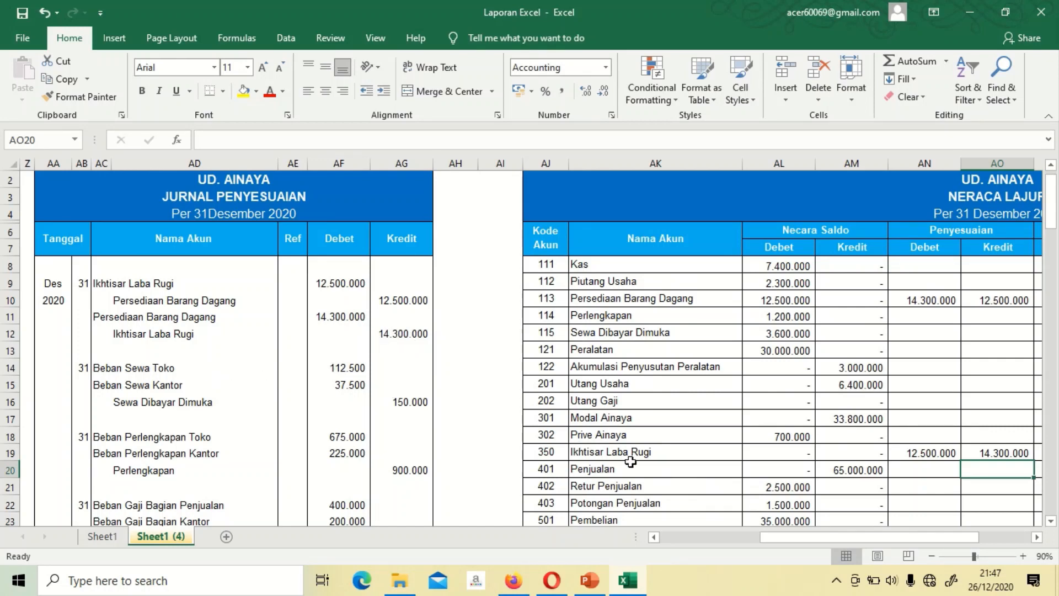
# Step: Link the Penyesuaian debit of Beban Sewa Toko in AN29 to the adjusting journal with =AF14
pyautogui.press('Down')
pyautogui.press('Down')
pyautogui.press('Down')
pyautogui.press('Down')
pyautogui.press('Down')
pyautogui.press('Down')
pyautogui.press('Down')
pyautogui.press('Down')
pyautogui.press('Down')
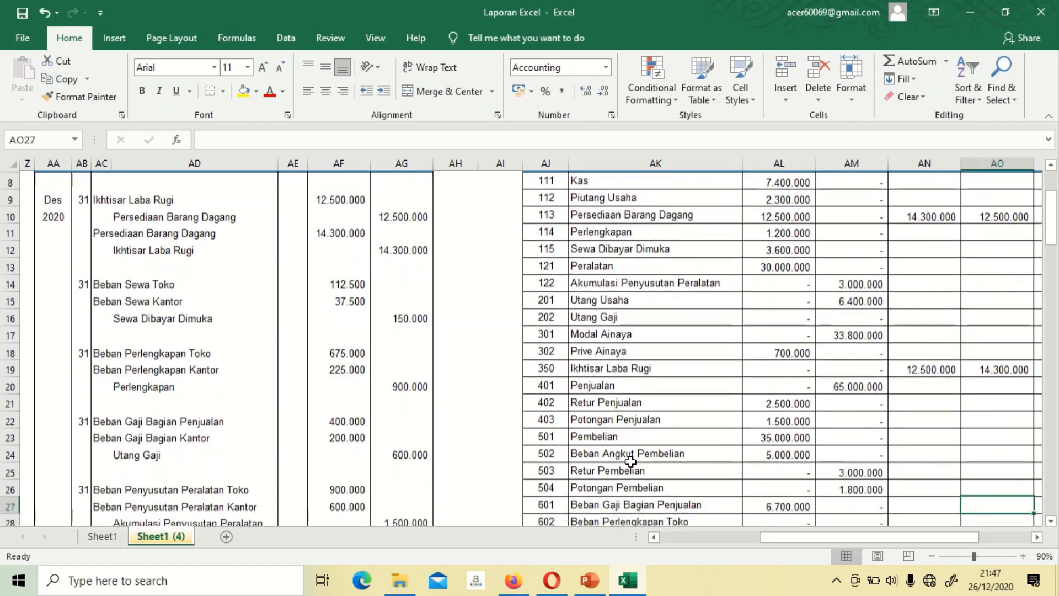
pyautogui.press('Down')
pyautogui.press('Down')
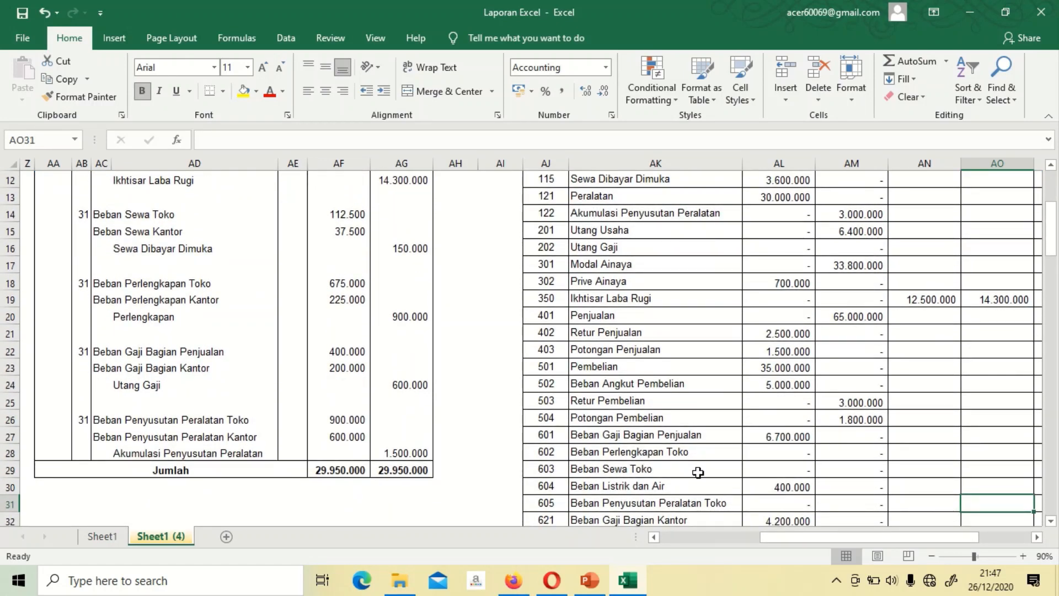
pyautogui.press('Down')
pyautogui.press('Down')
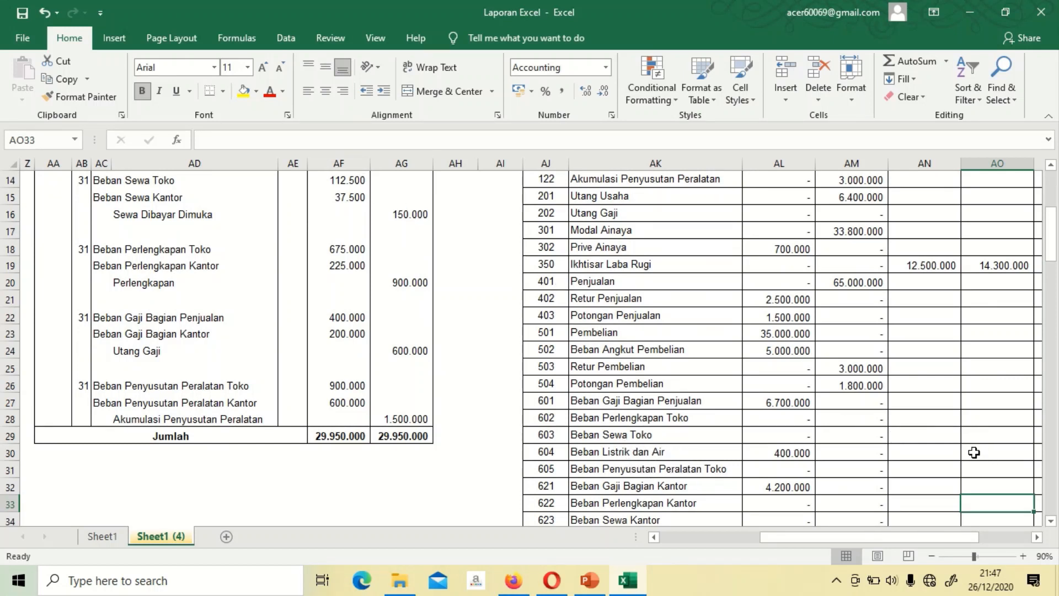
pyautogui.click(917, 439)
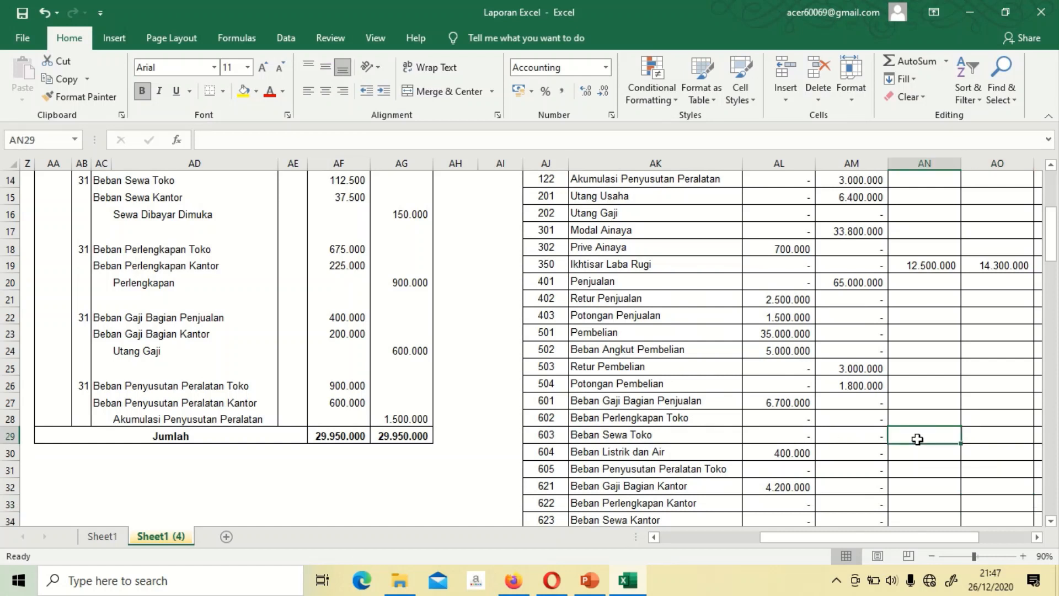
pyautogui.write('=')
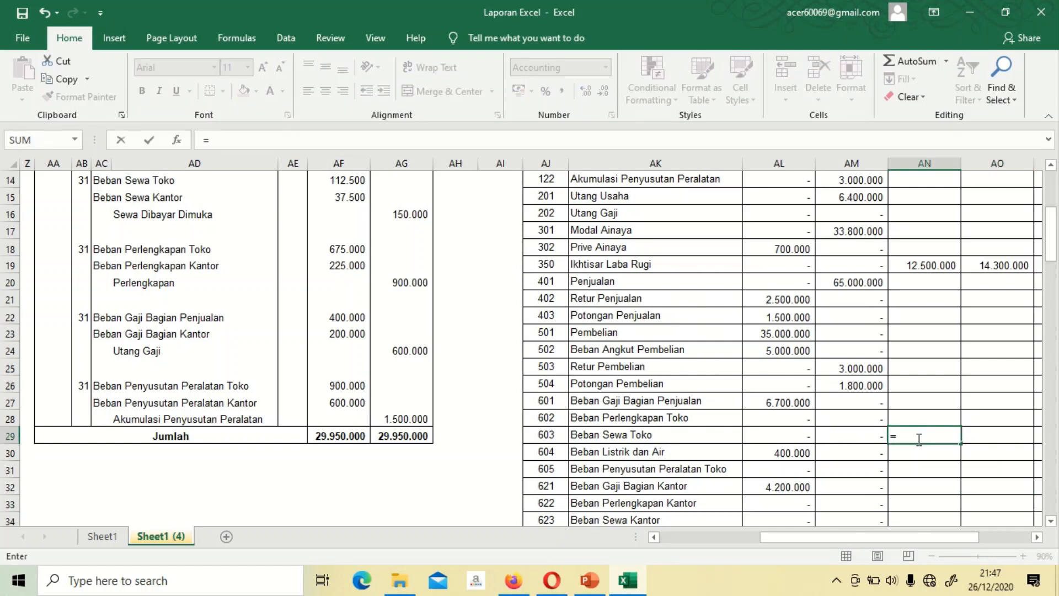
pyautogui.click(348, 182)
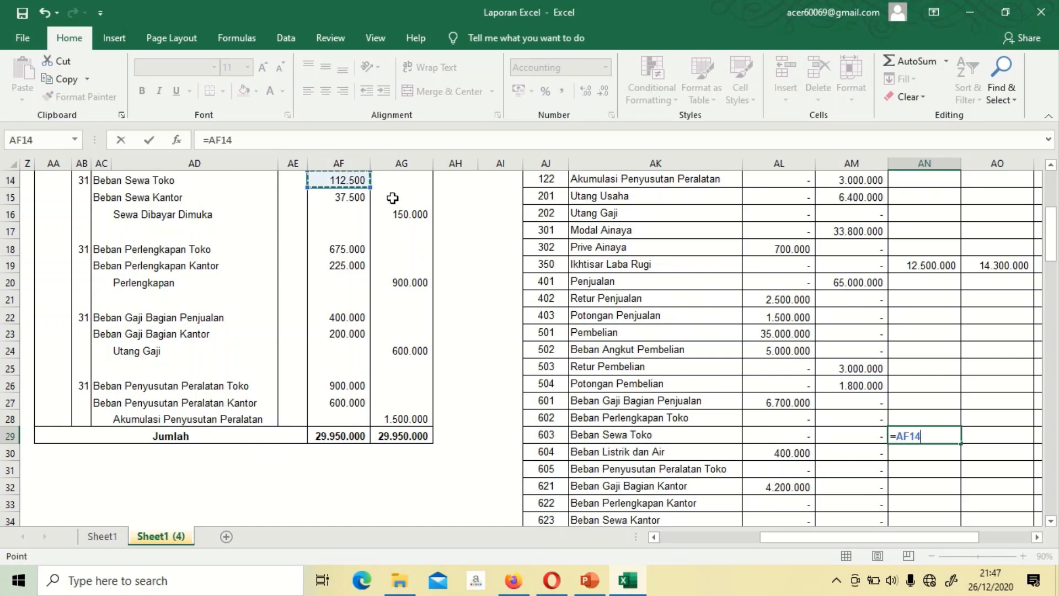
pyautogui.press('Return')
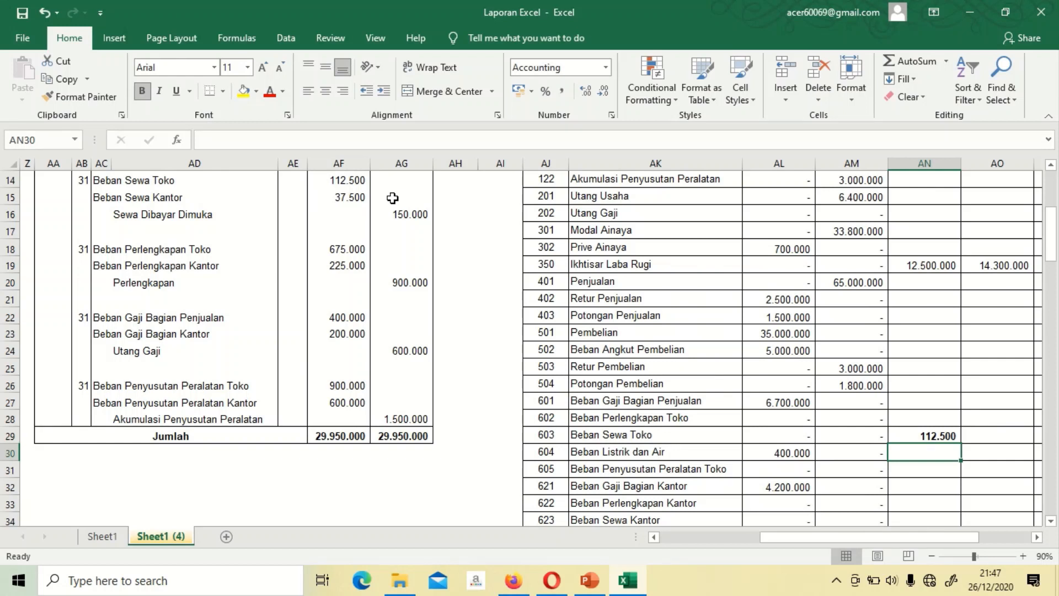
# Step: Remove the bold formatting from the Penyesuaian cells AN29:AO29 of Beban Sewa Toko
pyautogui.press('Up')
pyautogui.hotkey('shift', 'Right')
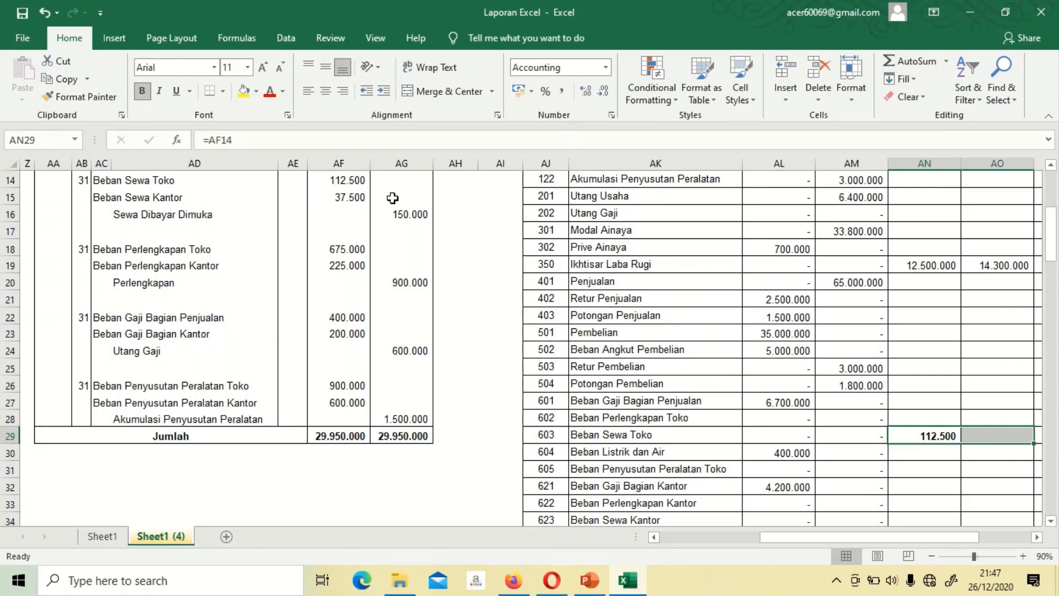
pyautogui.hotkey('ctrl', 'b')
# Step: Link the Penyesuaian debit of Beban Sewa Kantor in AN34 to the adjusting journal with =AF15
pyautogui.press('Down')
pyautogui.press('Down')
pyautogui.press('Down')
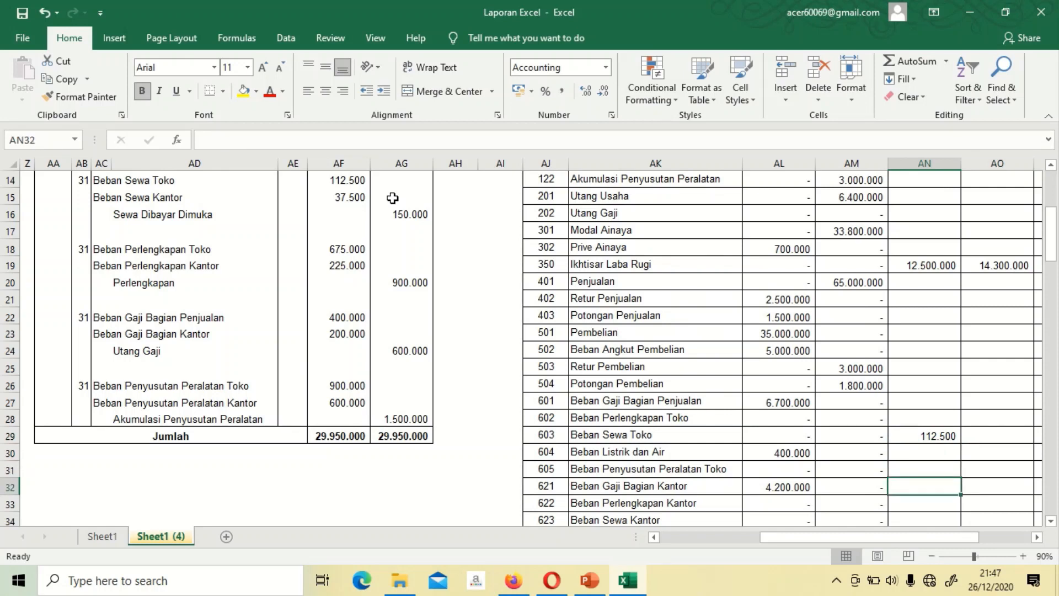
pyautogui.press('Down')
pyautogui.press('Down')
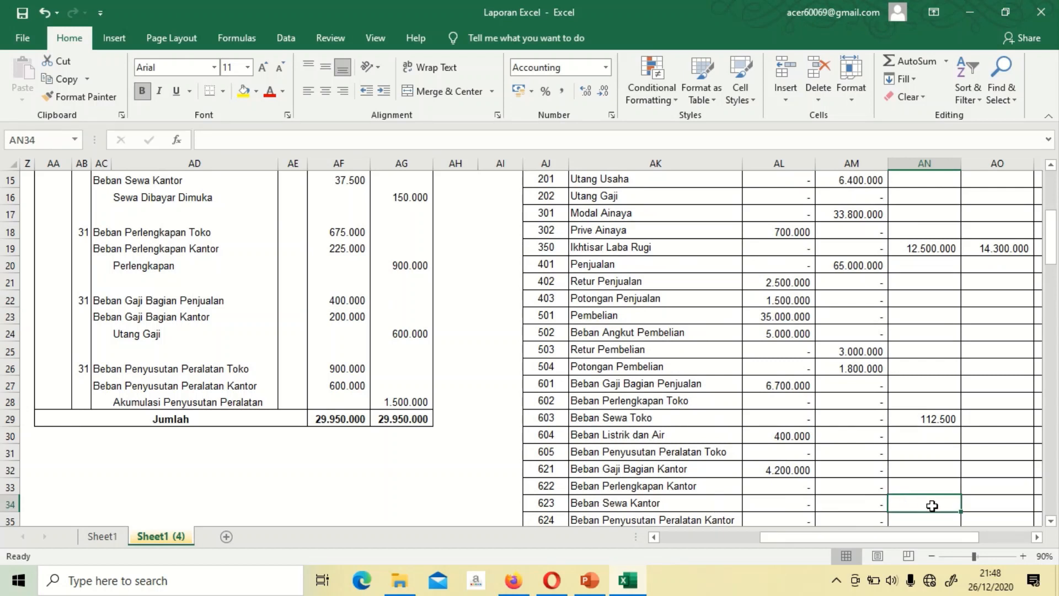
pyautogui.write('=')
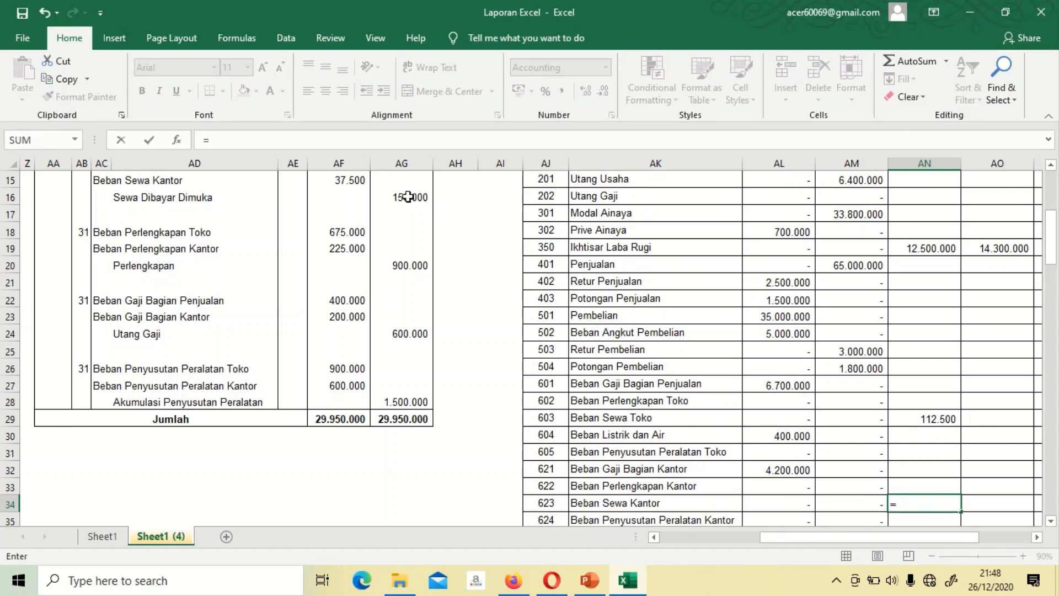
pyautogui.click(352, 194)
pyautogui.click(342, 178)
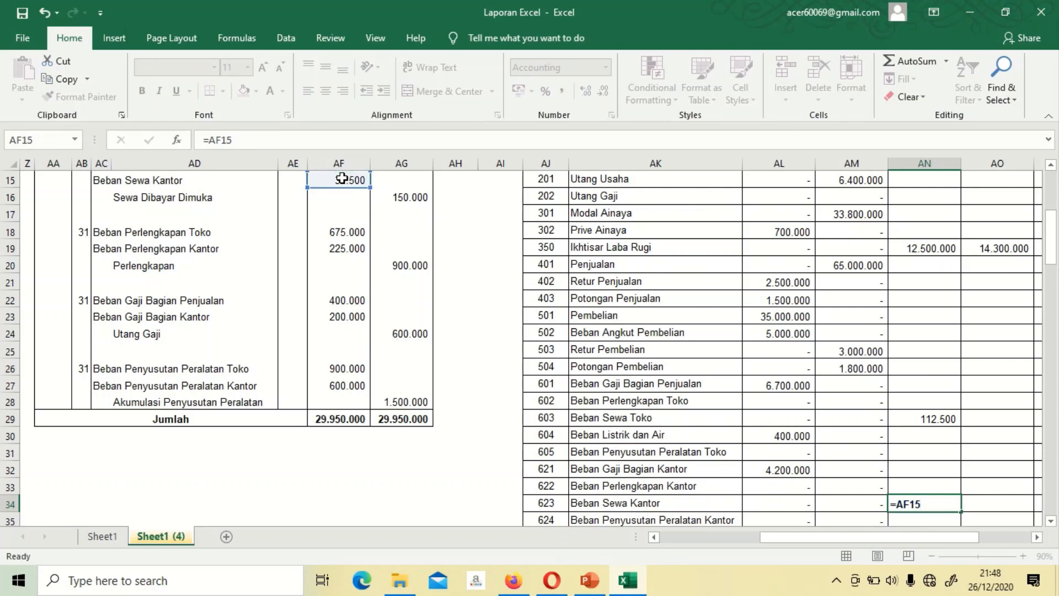
pyautogui.press('Return')
# Step: Remove the bold formatting from the Penyesuaian cells AN29:AO35, from Beban Sewa Toko down to Beban Penyusutan Peralatan Kantor
pyautogui.press('Up')
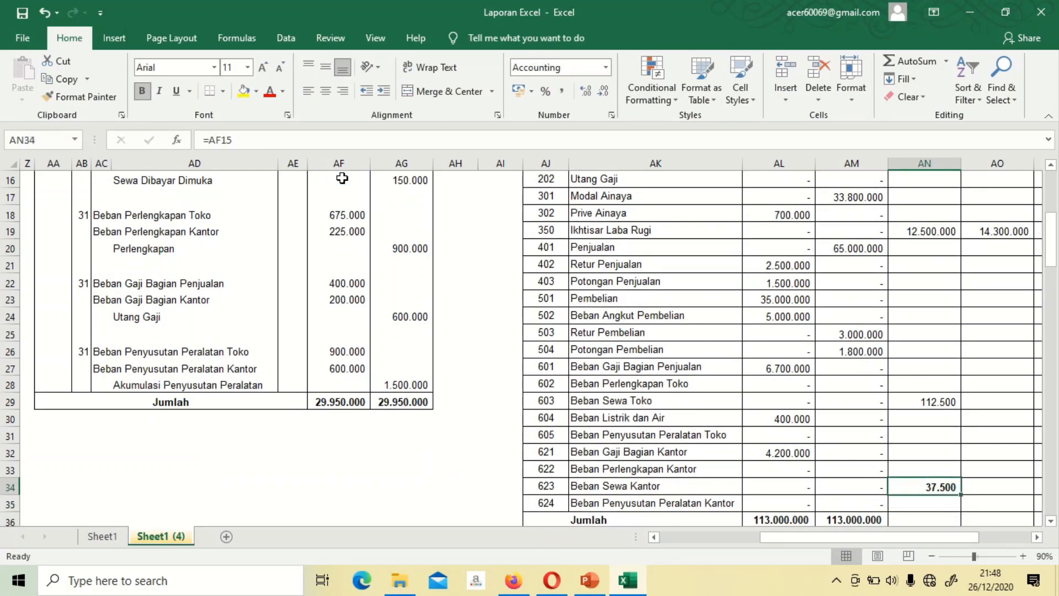
pyautogui.press('Up')
pyautogui.press('Up')
pyautogui.press('Up')
pyautogui.press('Up')
pyautogui.press('Up')
pyautogui.hotkey('shift', 'Right')
pyautogui.hotkey('shift', 'Down')
pyautogui.hotkey('shift', 'Down')
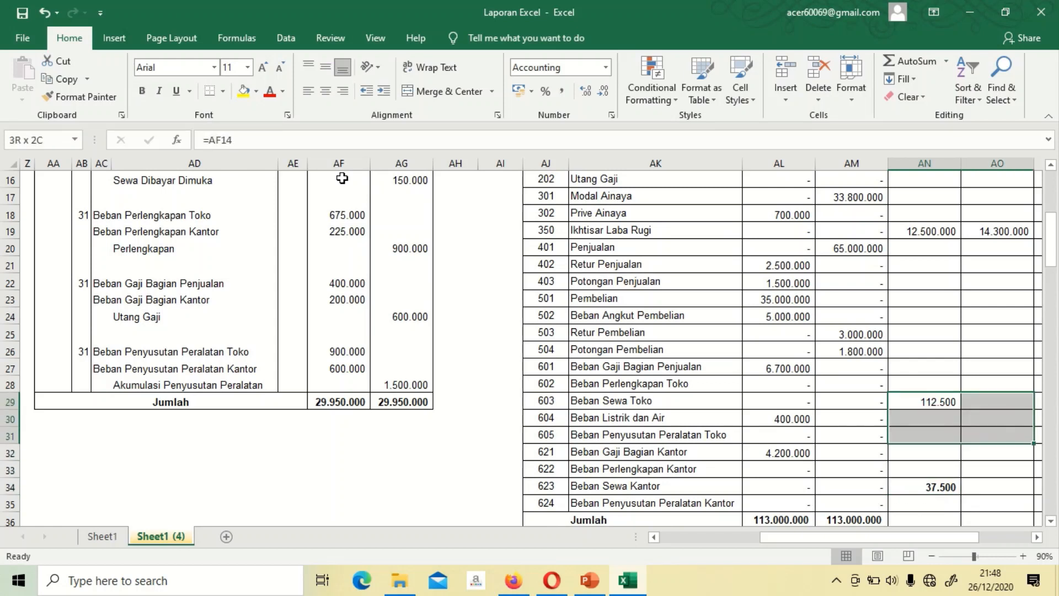
pyautogui.hotkey('shift', 'Down')
pyautogui.hotkey('shift', 'Down')
pyautogui.hotkey('shift', 'Down')
pyautogui.hotkey('shift', 'Down')
pyautogui.hotkey('ctrl', 'b')
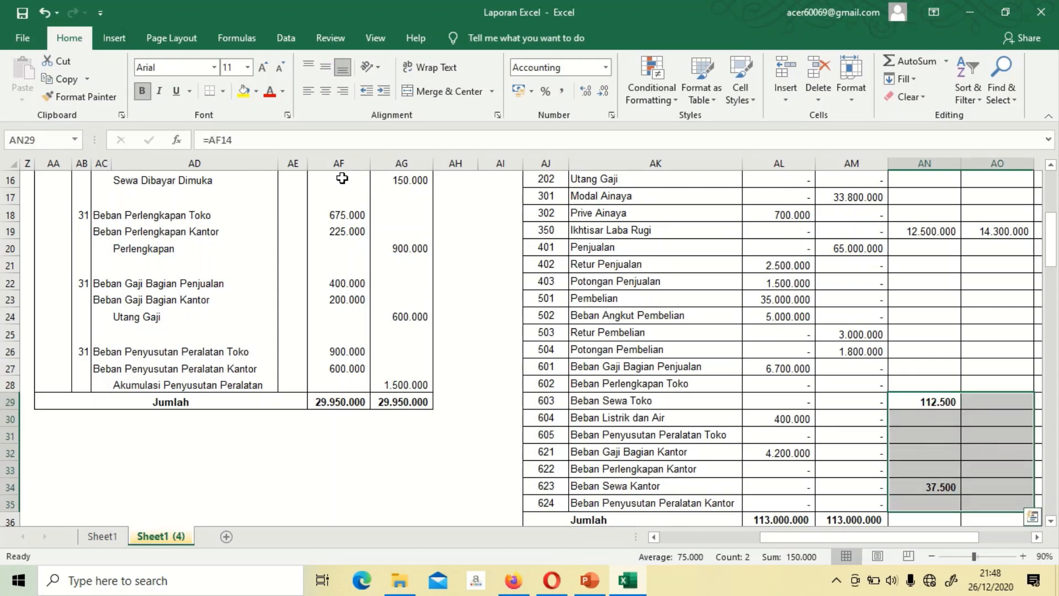
pyautogui.hotkey('ctrl', 'z')
# Step: Link the Penyesuaian credit of Sewa Dibayar Dimuka in AO12 to the adjusting journal with =AG16
pyautogui.press('Up')
pyautogui.press('Up')
pyautogui.press('Up')
pyautogui.press('Up')
pyautogui.press('Up')
pyautogui.press('Up')
pyautogui.press('Up')
pyautogui.press('Up')
pyautogui.press('Up')
pyautogui.press('Up')
pyautogui.press('Up')
pyautogui.press('Up')
pyautogui.press('Up')
pyautogui.press('Up')
pyautogui.press('Up')
pyautogui.press('Up')
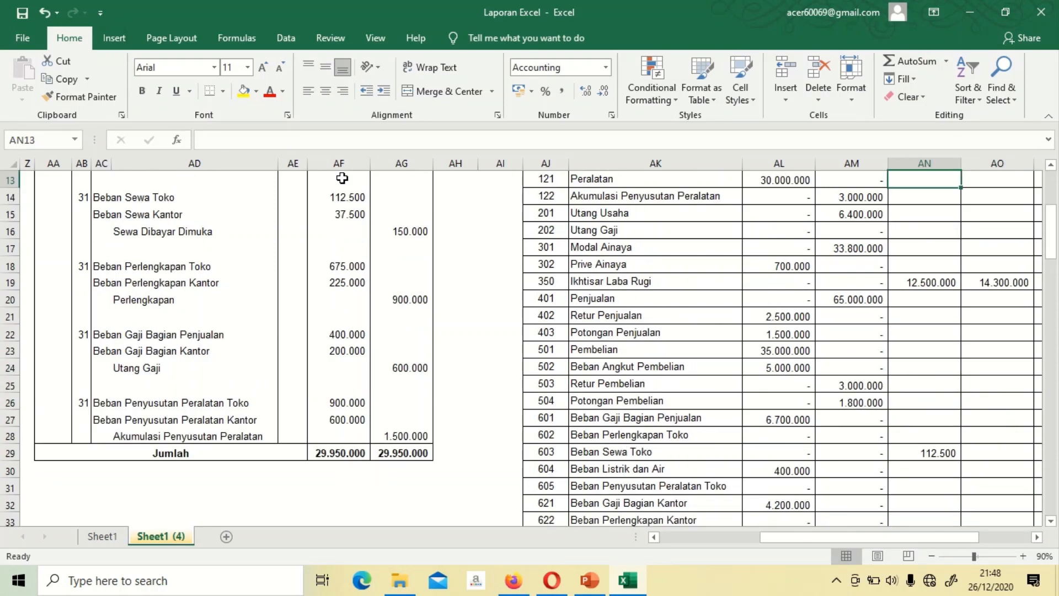
pyautogui.press('Up')
pyautogui.press('Up')
pyautogui.press('Up')
pyautogui.press('Up')
pyautogui.press('Down')
pyautogui.press('Down')
pyautogui.press('Down')
pyautogui.press('Right')
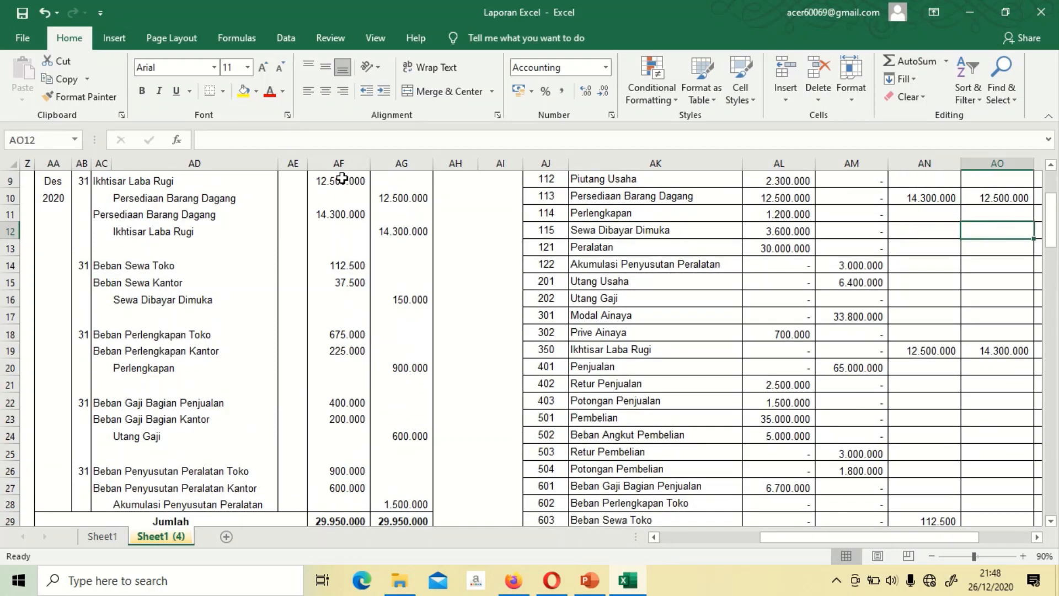
pyautogui.write('=')
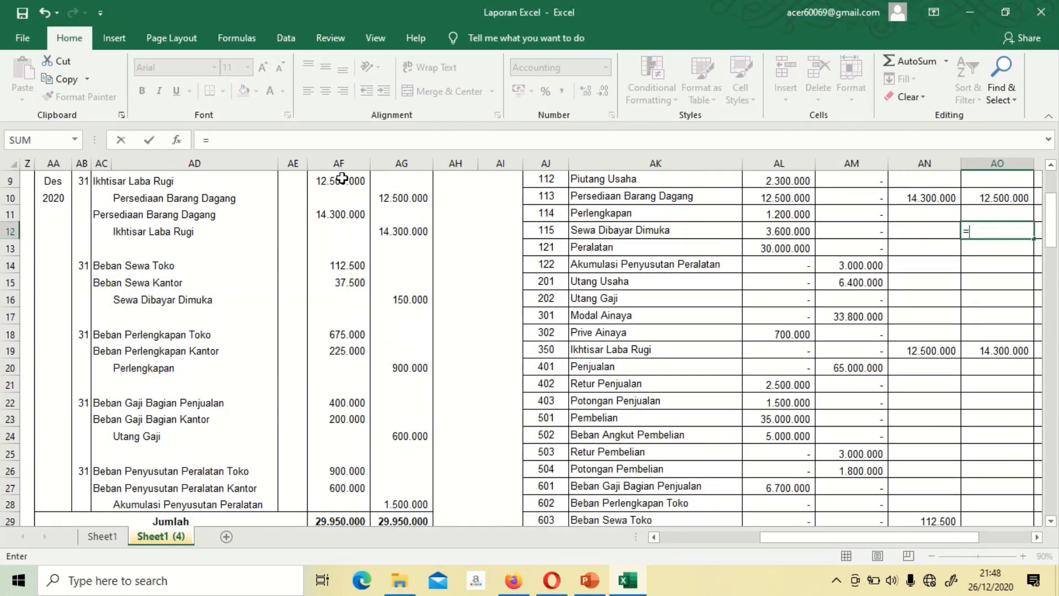
pyautogui.click(403, 299)
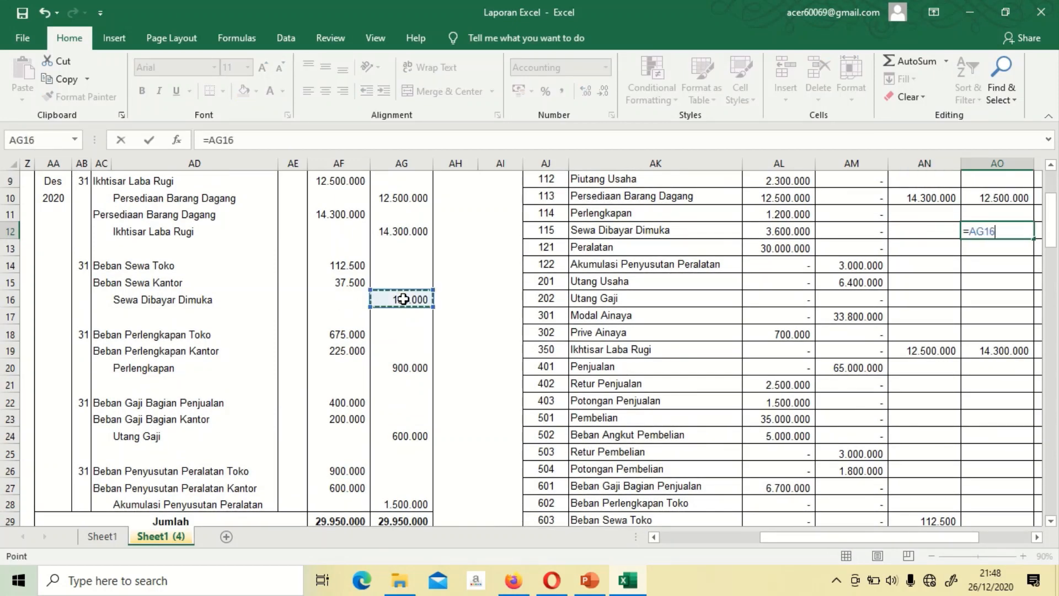
pyautogui.press('Return')
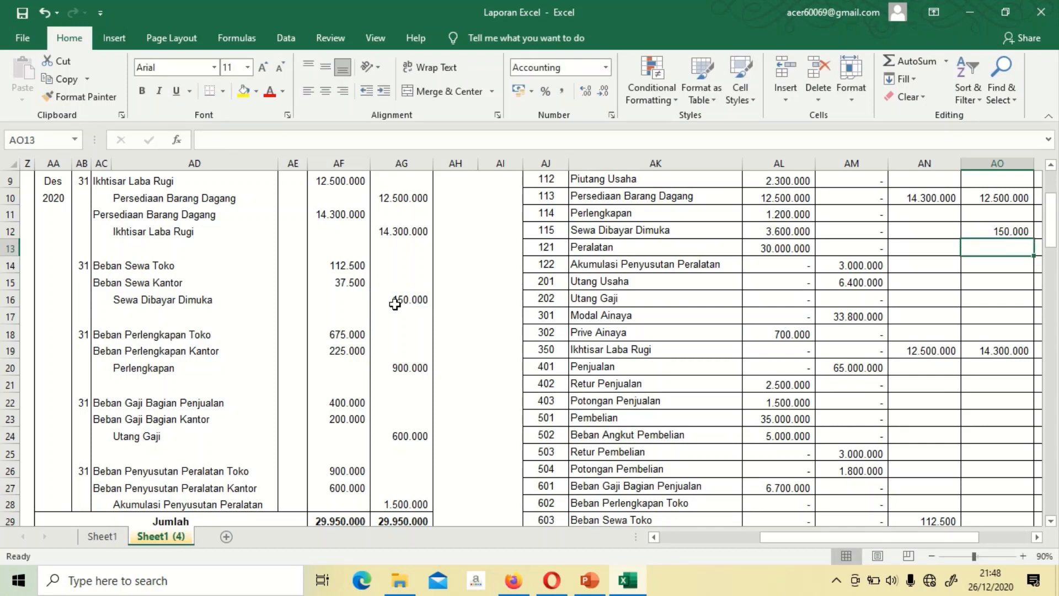
# Step: Link the Penyesuaian debit of Beban Perlengkapan Toko in AN28 to the adjusting journal with =AF18
pyautogui.click(362, 331)
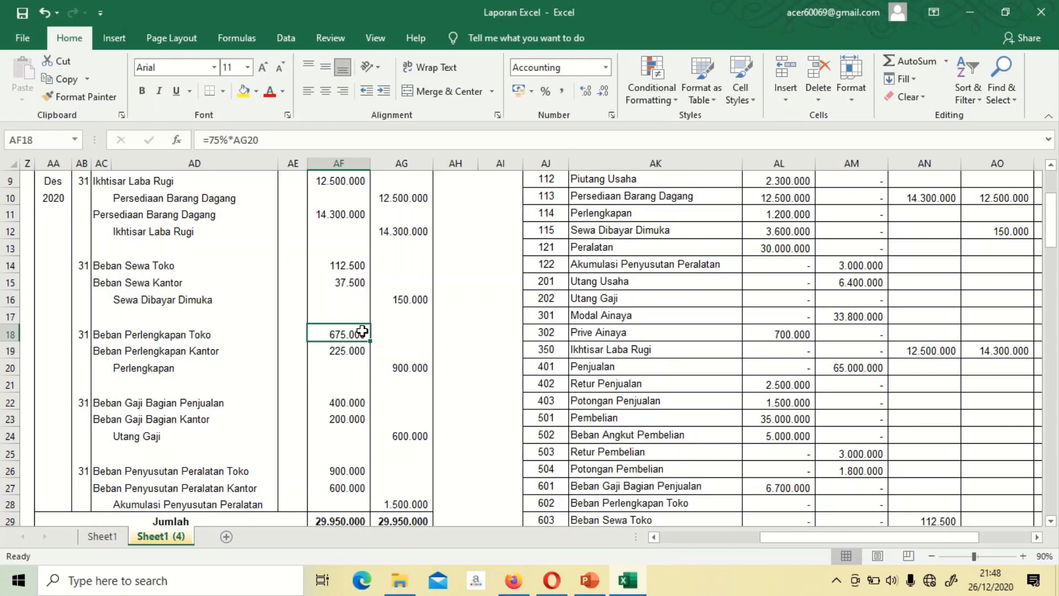
pyautogui.press('Down')
pyautogui.press('Down')
pyautogui.press('Down')
pyautogui.press('Down')
pyautogui.press('Down')
pyautogui.press('Down')
pyautogui.press('Down')
pyautogui.press('Down')
pyautogui.press('Down')
pyautogui.press('Down')
pyautogui.press('Down')
pyautogui.press('Down')
pyautogui.press('Down')
pyautogui.press('Down')
pyautogui.press('Down')
pyautogui.press('Down')
pyautogui.press('Down')
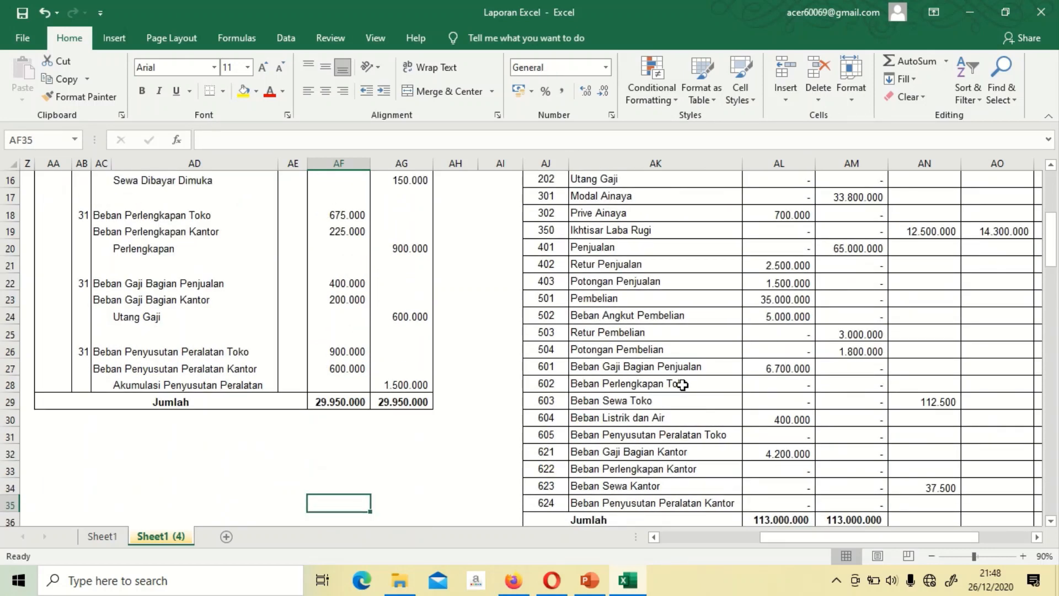
pyautogui.click(922, 385)
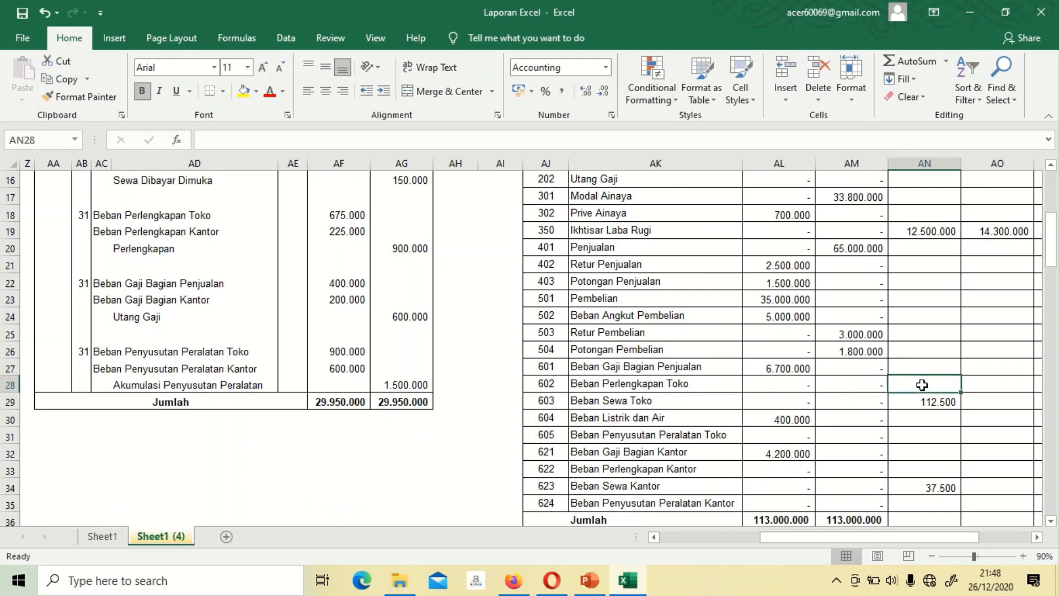
pyautogui.write('=')
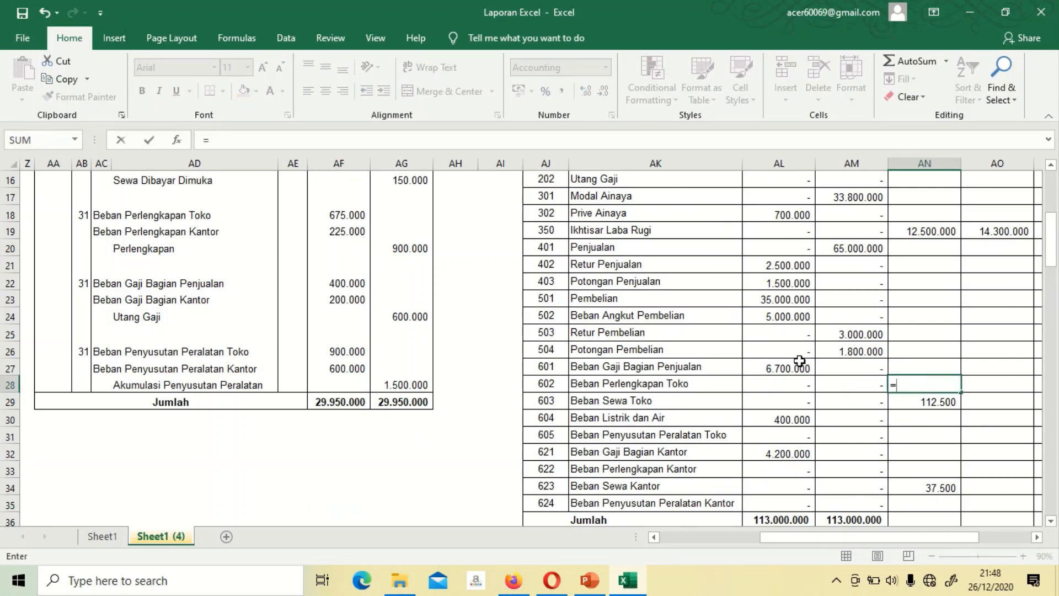
pyautogui.click(360, 213)
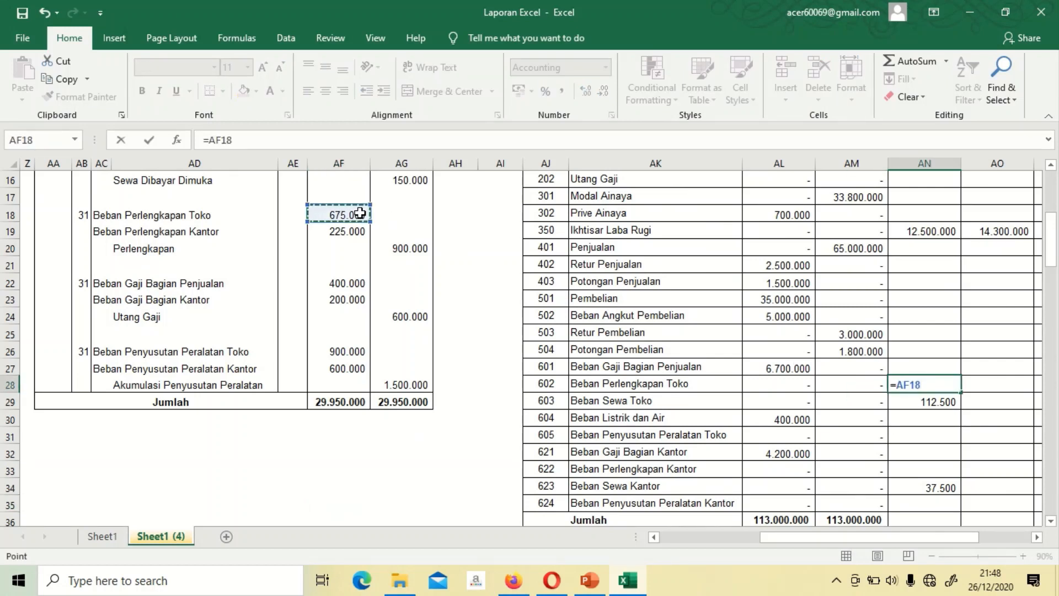
pyautogui.press('Return')
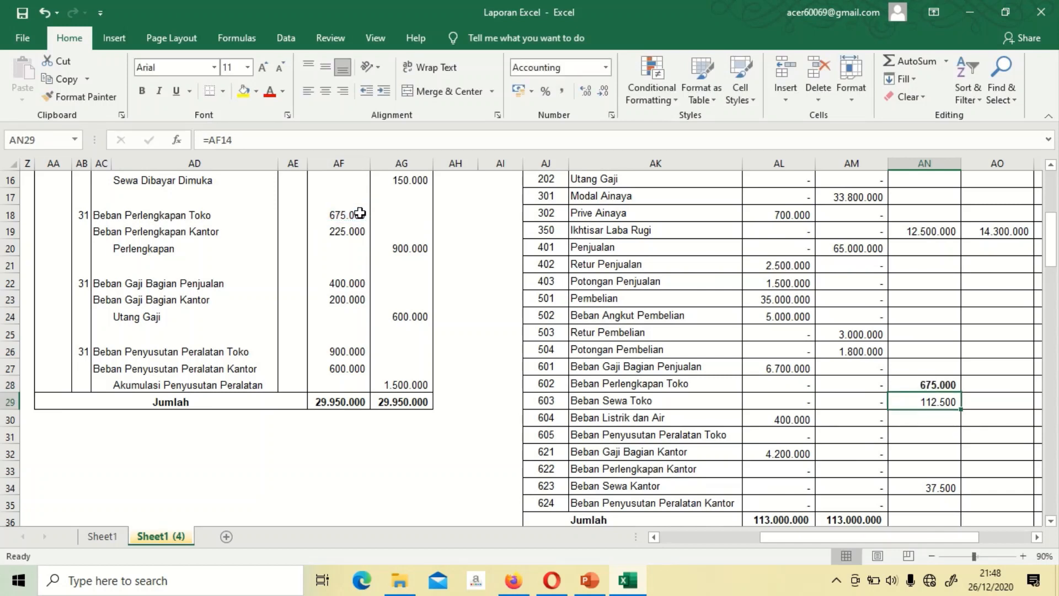
# Step: Link the Penyesuaian debit of Beban Perlengkapan Kantor in AN33 to the adjusting journal with =AF19
pyautogui.press('Down')
pyautogui.press('Down')
pyautogui.press('Down')
pyautogui.press('Down')
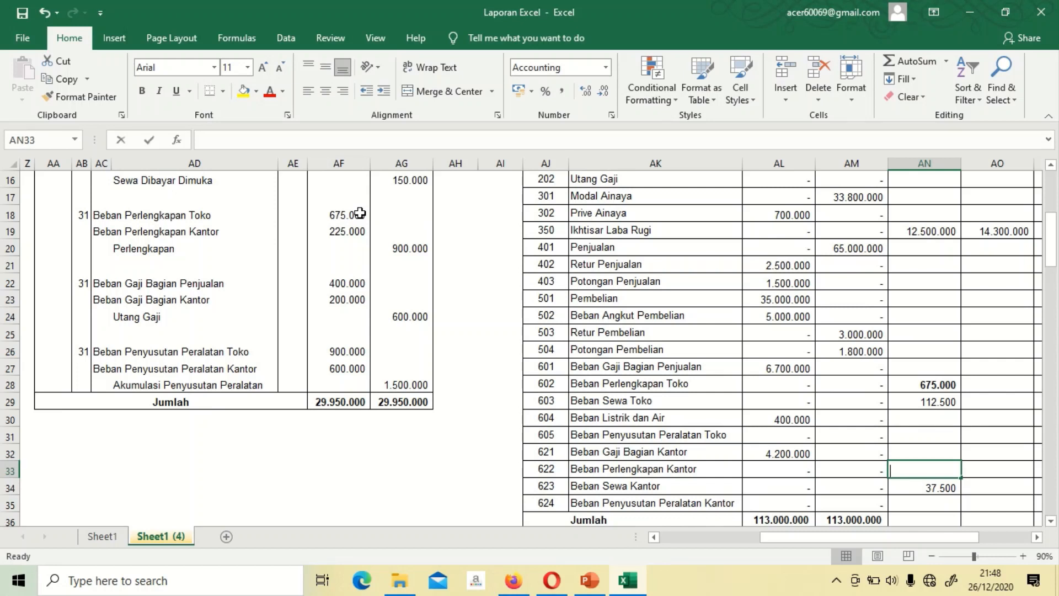
pyautogui.write('=')
pyautogui.click(346, 232)
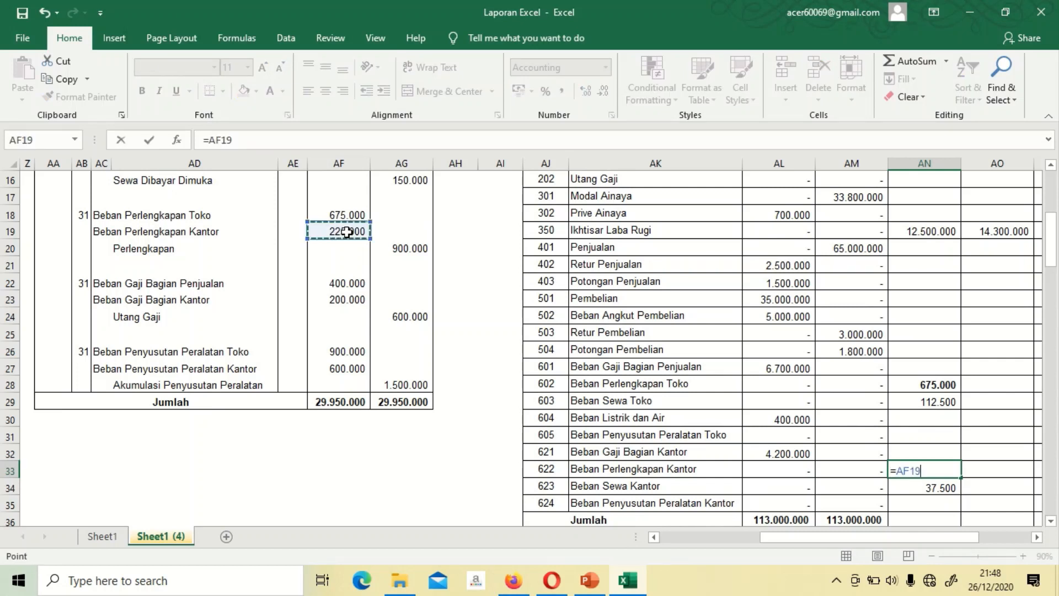
pyautogui.press('Return')
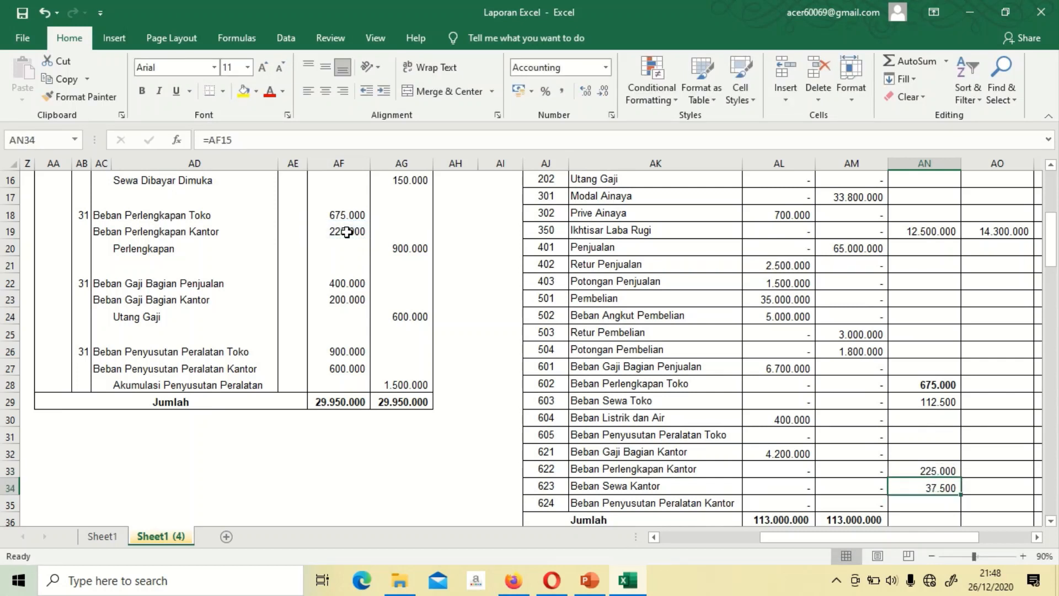
# Step: Link the Penyesuaian credit of Perlengkapan in AO11 to the adjusting journal with =AG20
pyautogui.press('Up')
pyautogui.press('Up')
pyautogui.press('Up')
pyautogui.press('Up')
pyautogui.press('Up')
pyautogui.press('Up')
pyautogui.press('Up')
pyautogui.press('Up')
pyautogui.press('Up')
pyautogui.press('Up')
pyautogui.press('Up')
pyautogui.press('Up')
pyautogui.press('Up')
pyautogui.press('Up')
pyautogui.press('Up')
pyautogui.press('Up')
pyautogui.press('Up')
pyautogui.press('Up')
pyautogui.press('Up')
pyautogui.press('Up')
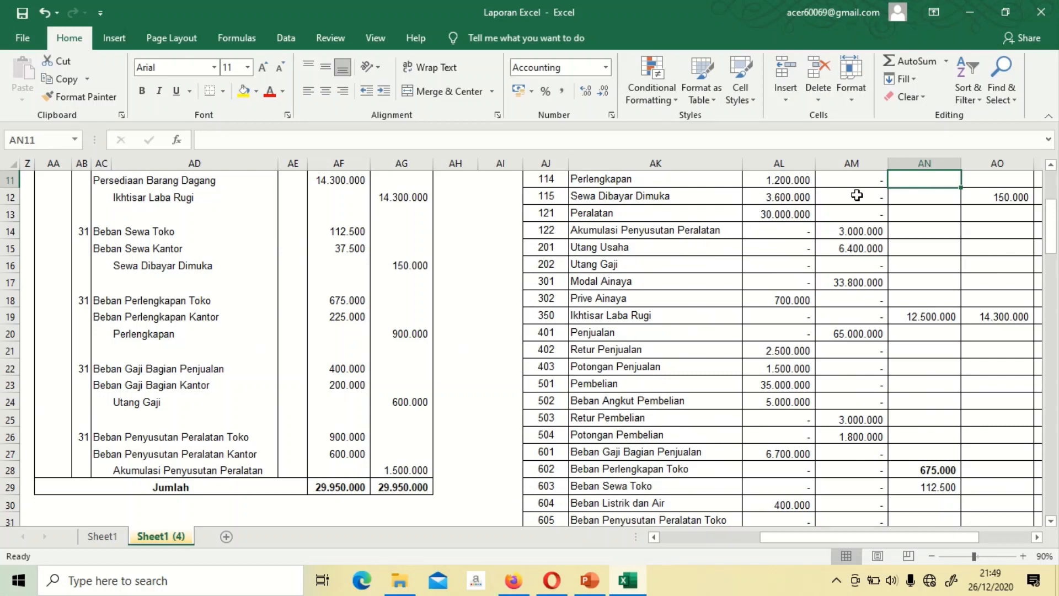
pyautogui.click(983, 179)
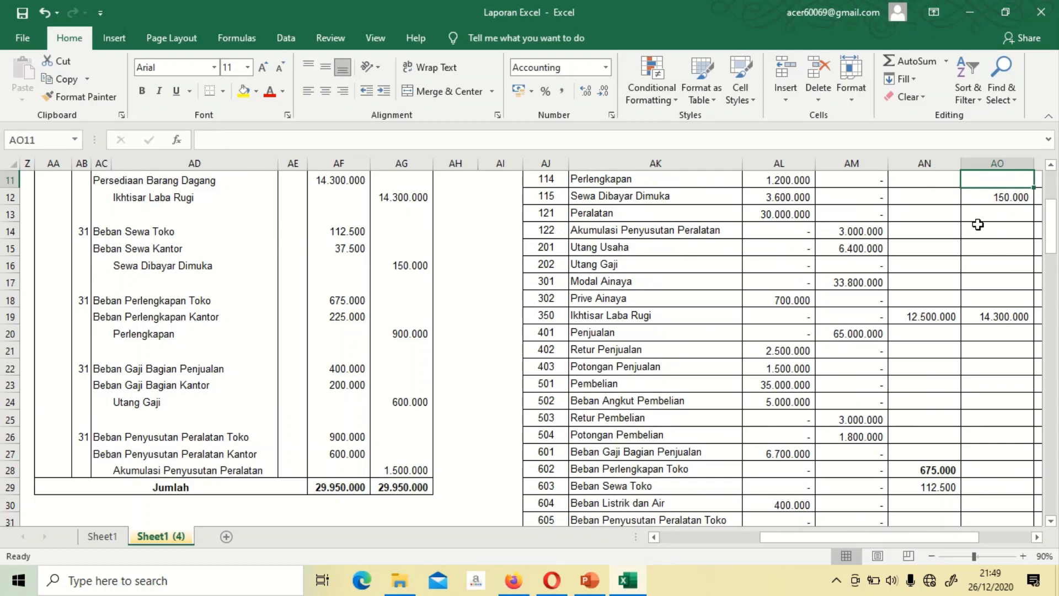
pyautogui.write('=')
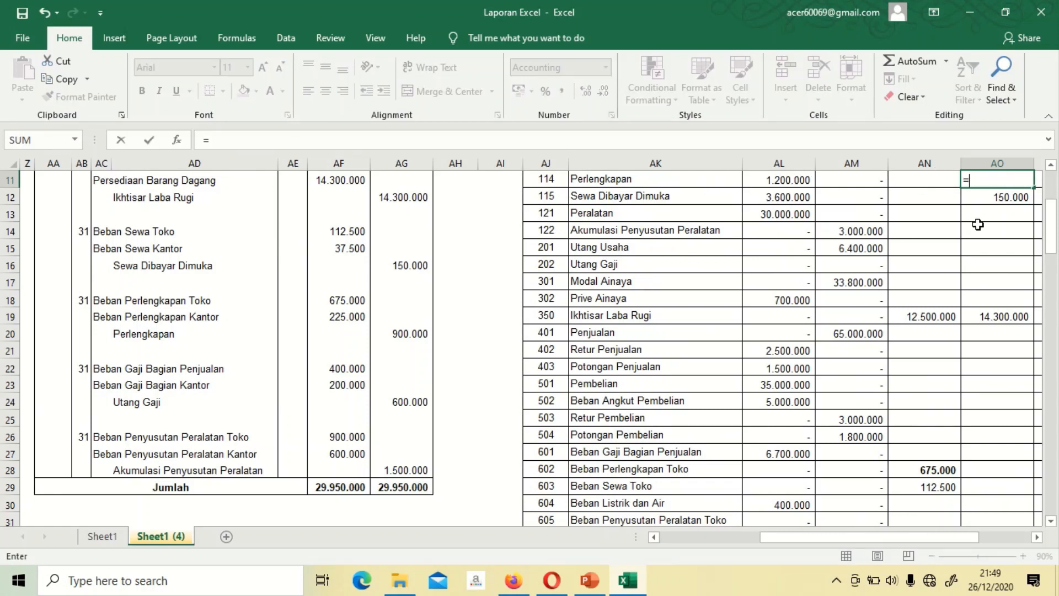
pyautogui.click(417, 335)
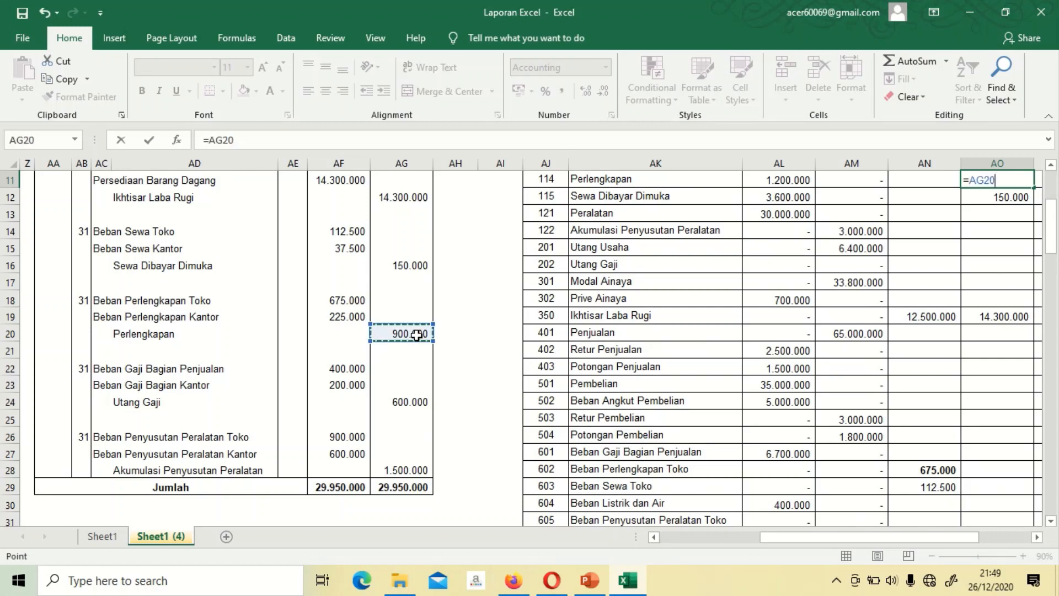
# Step: Confirm the Perlengkapan link to AG20 in AO11, and link the Beban Gaji Bagian Penjualan adjustment in AN27 to AF22
pyautogui.press('Return')
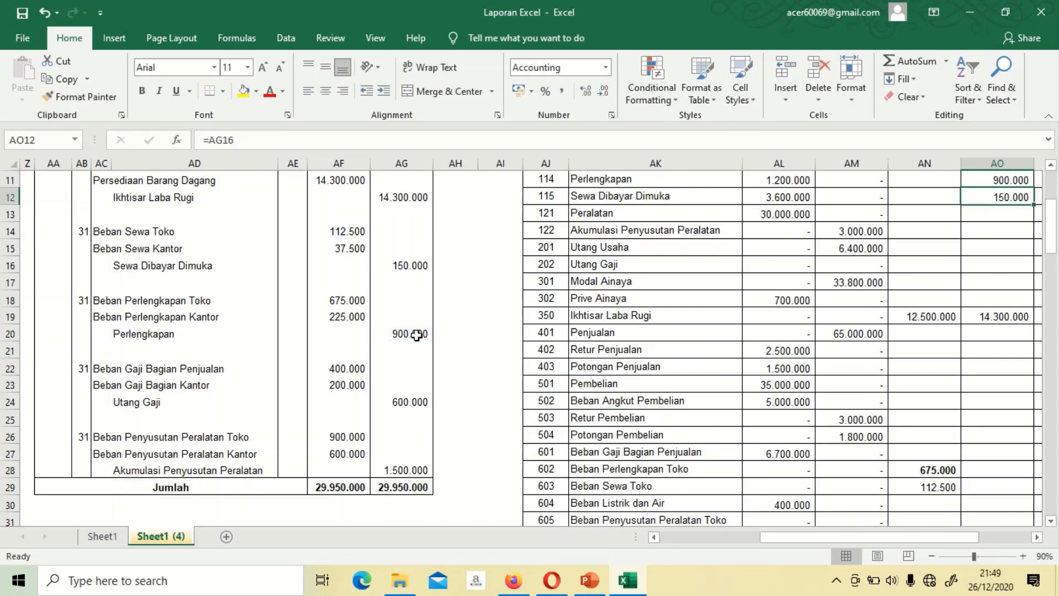
pyautogui.press('Down')
pyautogui.press('Down')
pyautogui.press('Down')
pyautogui.press('Down')
pyautogui.press('Down')
pyautogui.press('Down')
pyautogui.press('Down')
pyautogui.press('Down')
pyautogui.press('Down')
pyautogui.press('Down')
pyautogui.press('Down')
pyautogui.press('Down')
pyautogui.press('Down')
pyautogui.press('Down')
pyautogui.press('Down')
pyautogui.press('Down')
pyautogui.press('Down')
pyautogui.press('Down')
pyautogui.press('Down')
pyautogui.press('Down')
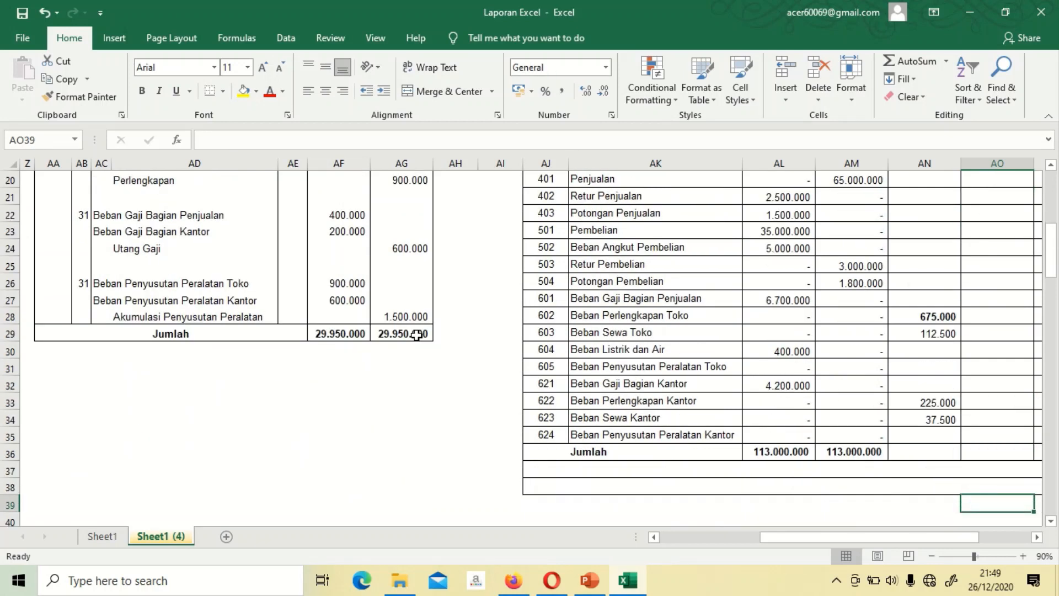
pyautogui.press('Up')
pyautogui.press('Up')
pyautogui.press('Up')
pyautogui.press('Up')
pyautogui.press('Up')
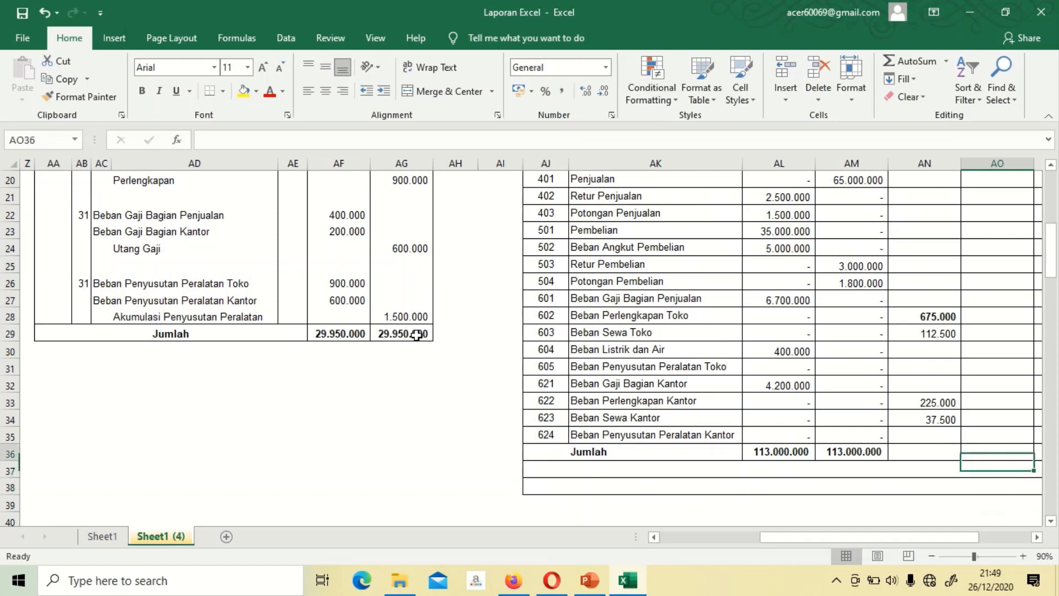
pyautogui.press('Left')
pyautogui.press('Up')
pyautogui.press('Up')
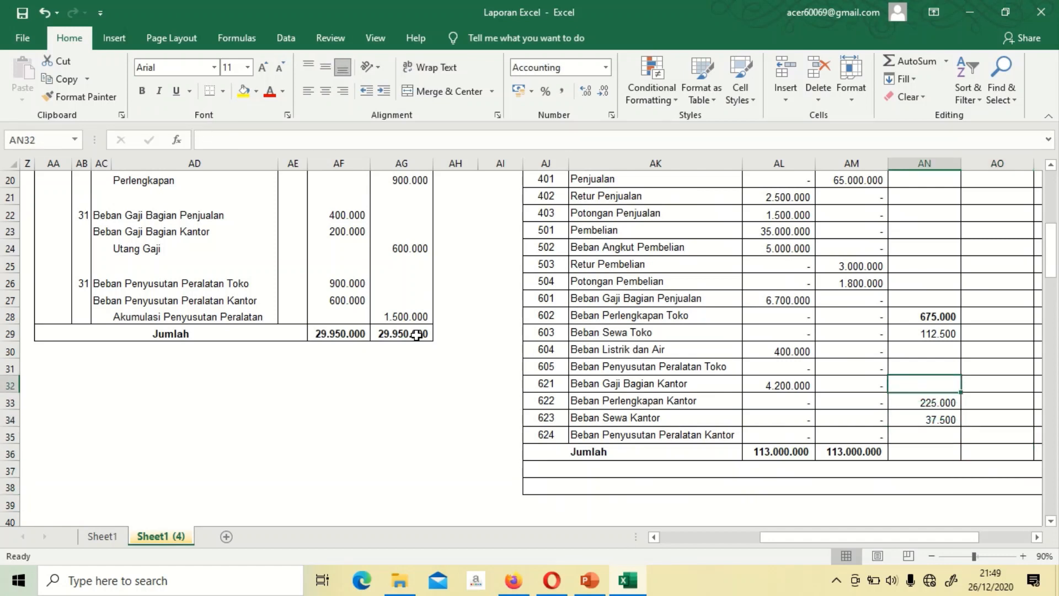
pyautogui.press('Left')
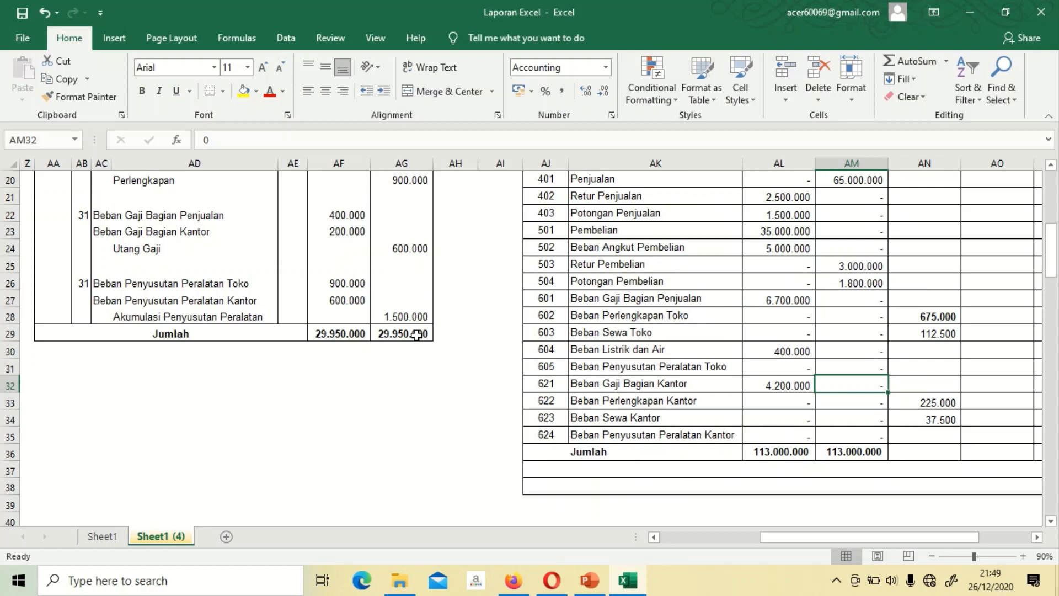
pyautogui.press('Up')
pyautogui.press('Up')
pyautogui.press('Up')
pyautogui.press('Up')
pyautogui.press('Up')
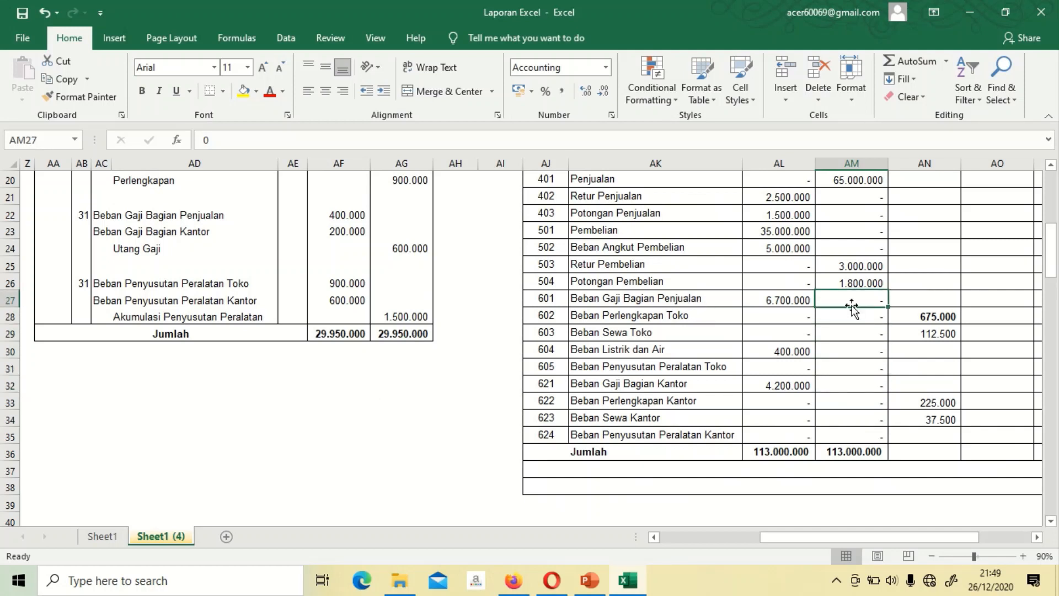
pyautogui.click(915, 301)
pyautogui.write('=')
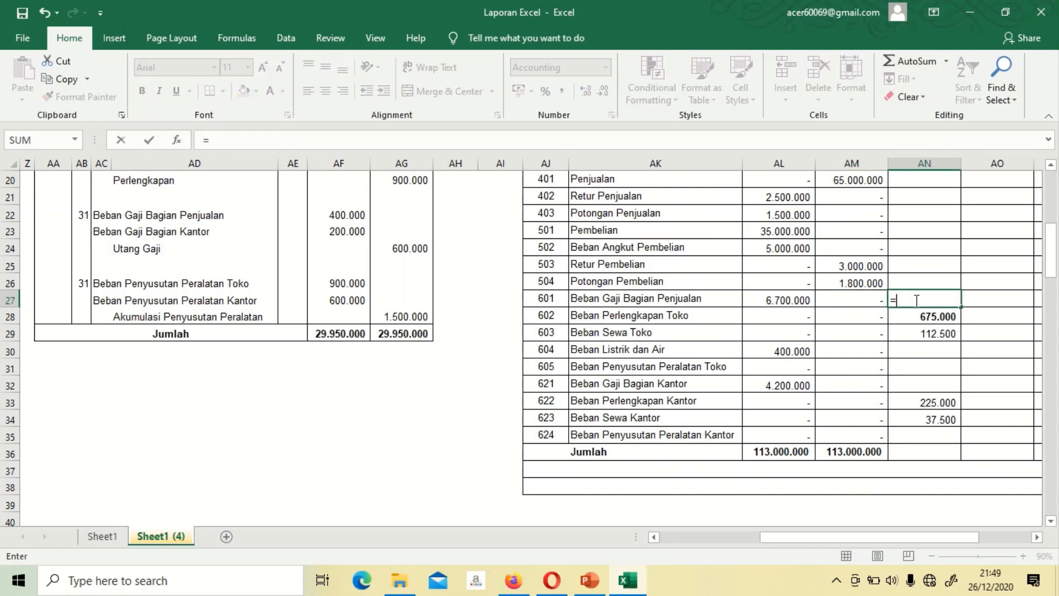
pyautogui.click(355, 216)
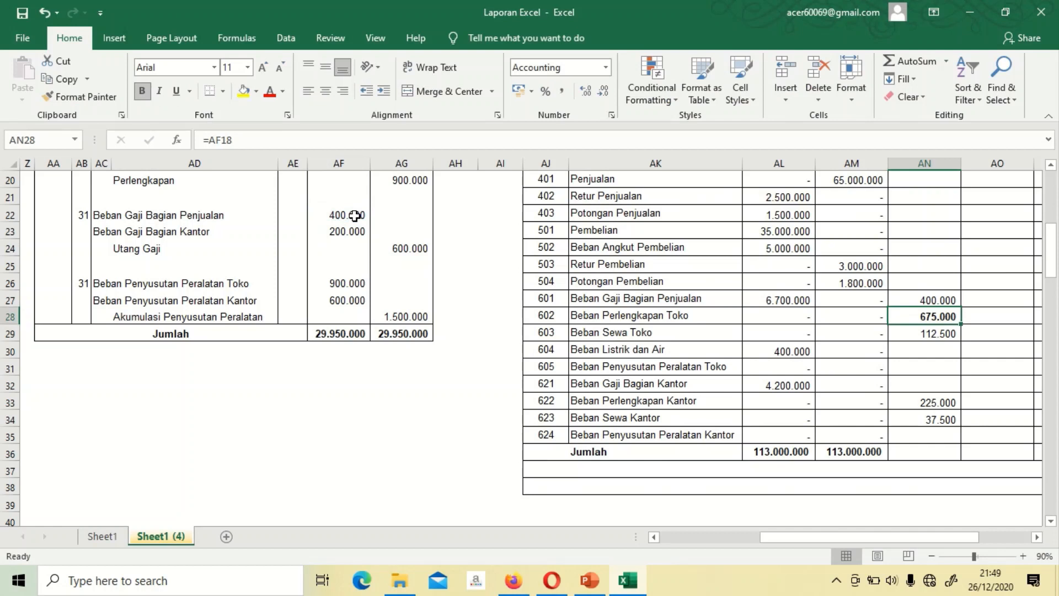
# Step: Remove bold from the Beban Perlengkapan Toko amount in AN28, and link the Beban Gaji Bagian Kantor adjustment in AN32 to AF23
pyautogui.hotkey('ctrl', 'b')
pyautogui.press('Down')
pyautogui.press('Down')
pyautogui.press('Down')
pyautogui.press('Down')
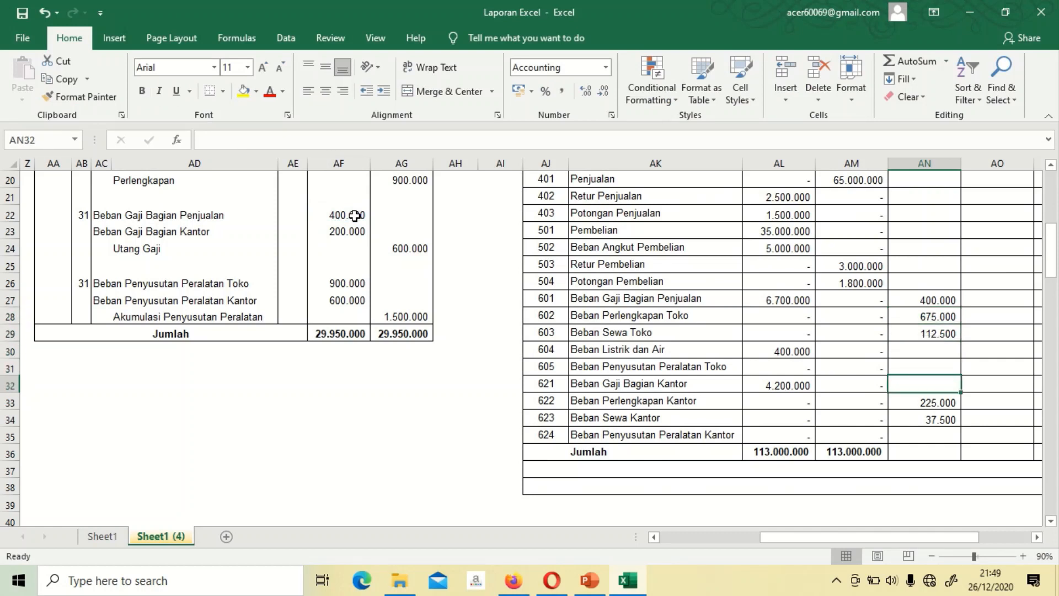
pyautogui.write('=')
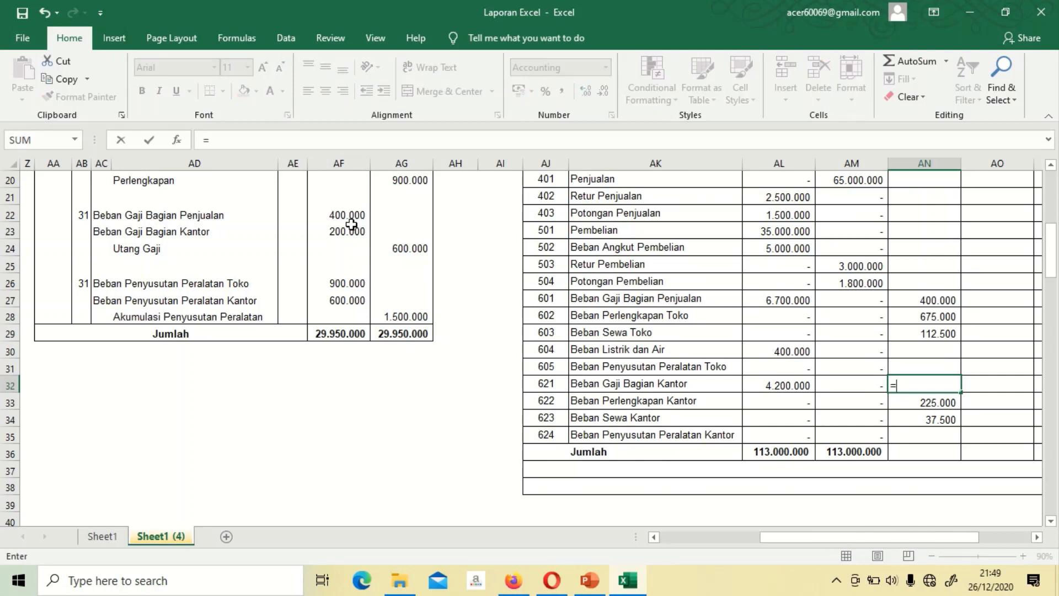
pyautogui.click(349, 233)
pyautogui.press('Return')
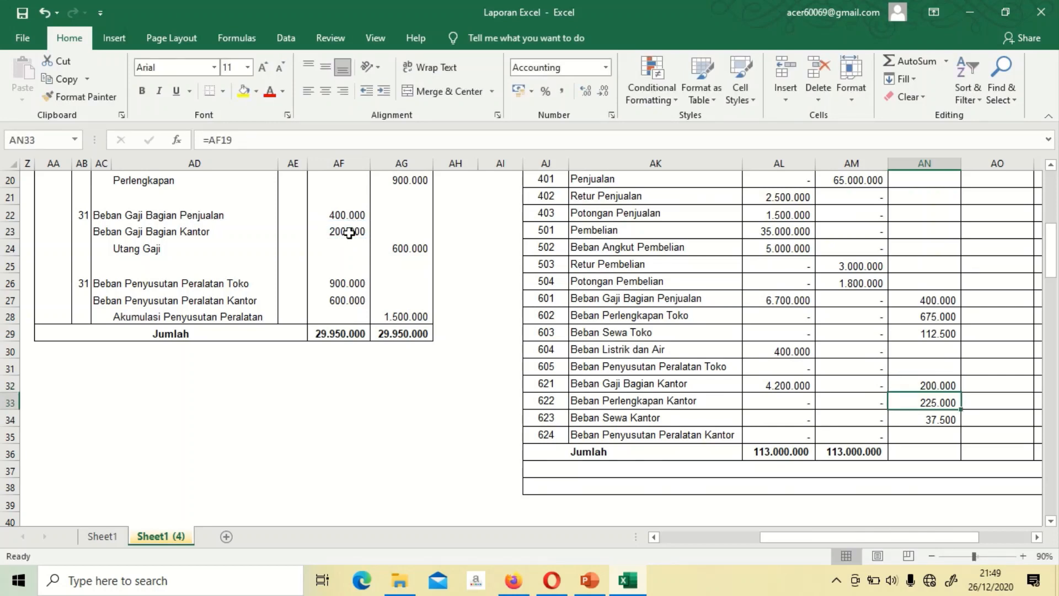
# Step: Link the Utang Gaji adjustment in AO16 to the journal's Utang Gaji credit amount in AG24
pyautogui.press('Up')
pyautogui.press('Up')
pyautogui.press('Up')
pyautogui.press('Up')
pyautogui.press('Up')
pyautogui.press('Up')
pyautogui.press('Up')
pyautogui.press('Up')
pyautogui.press('Up')
pyautogui.press('Up')
pyautogui.press('Up')
pyautogui.press('Up')
pyautogui.press('Up')
pyautogui.press('Up')
pyautogui.press('Up')
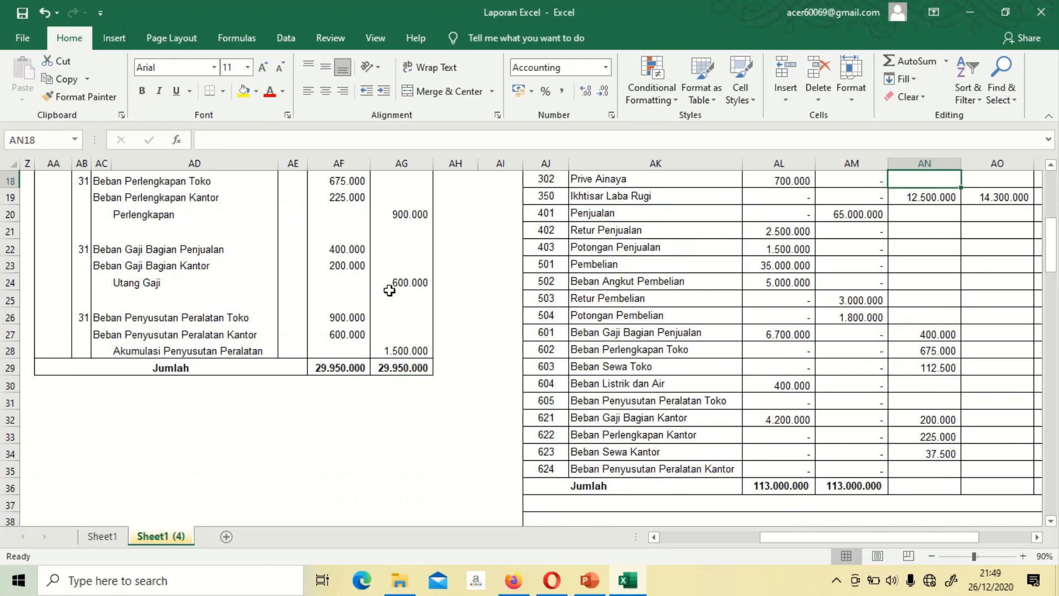
pyautogui.press('Up')
pyautogui.press('Up')
pyautogui.press('Up')
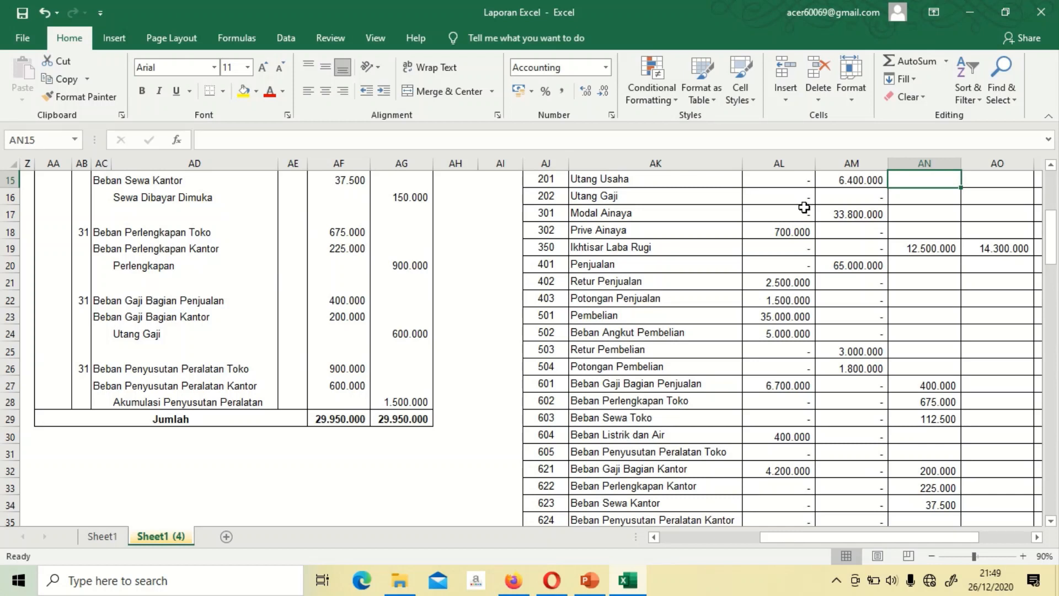
pyautogui.click(980, 198)
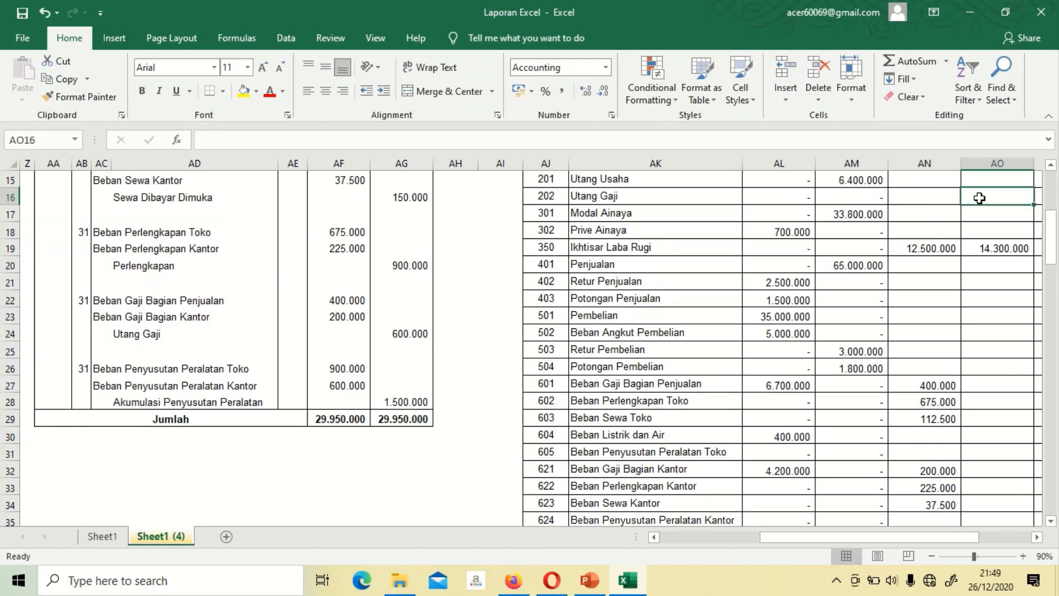
pyautogui.write('=')
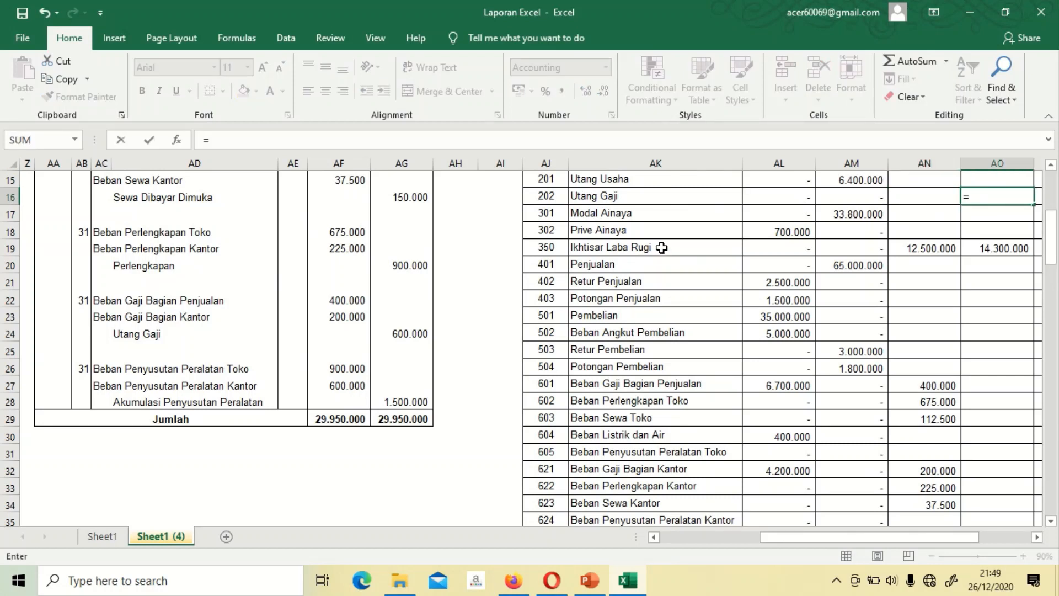
pyautogui.click(410, 334)
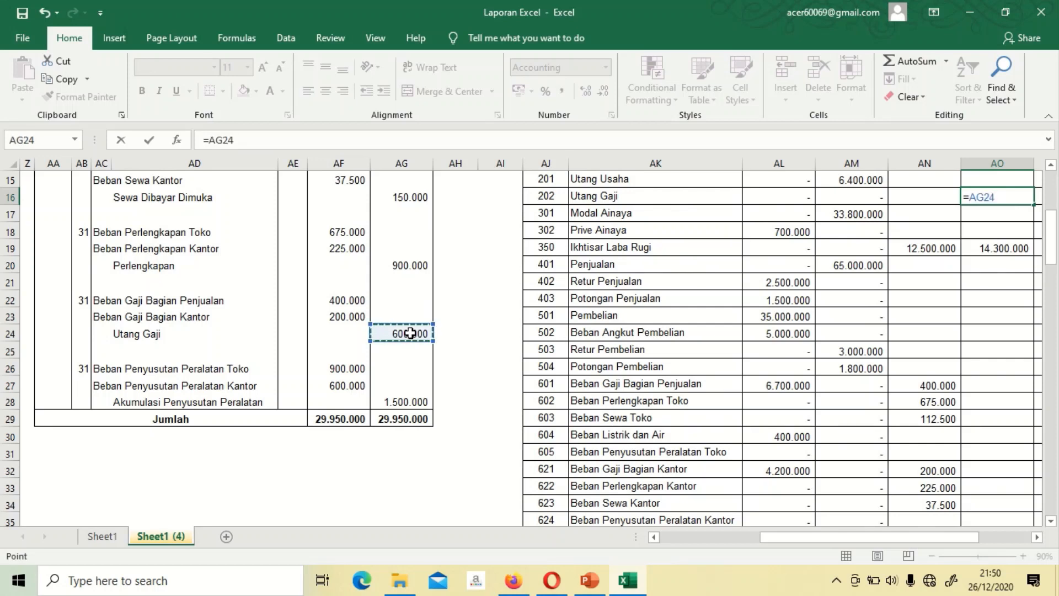
pyautogui.press('Return')
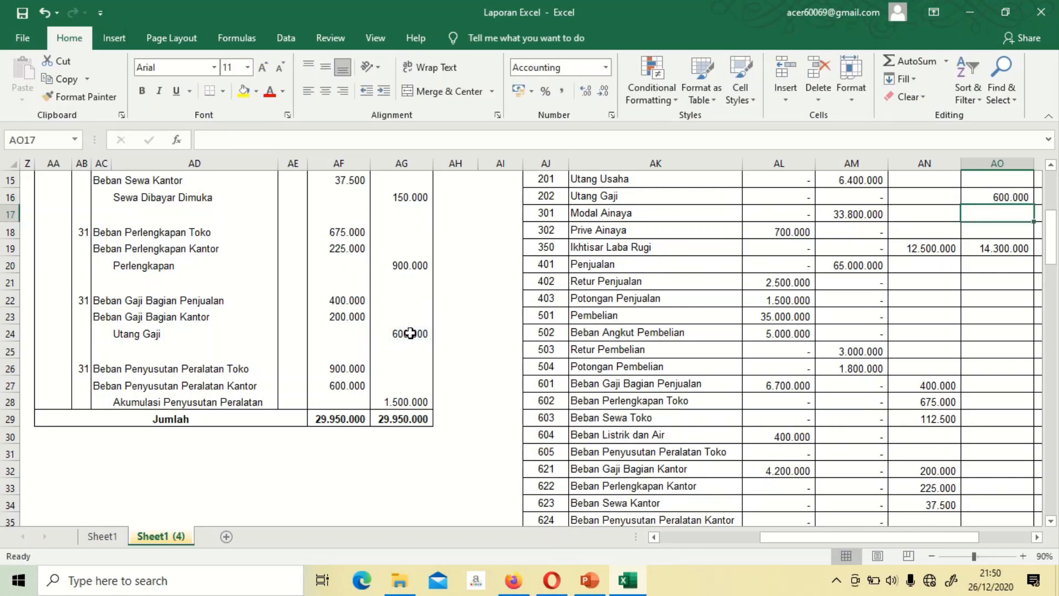
# Step: Link the Beban Penyusutan Peralatan Toko adjustment in AN31 to the journal amount in AF26
pyautogui.press('Down')
pyautogui.press('Down')
pyautogui.press('Down')
pyautogui.press('Down')
pyautogui.press('Down')
pyautogui.press('Down')
pyautogui.press('Down')
pyautogui.press('Down')
pyautogui.press('Down')
pyautogui.press('Down')
pyautogui.press('Down')
pyautogui.press('Down')
pyautogui.press('Down')
pyautogui.press('Down')
pyautogui.press('Down')
pyautogui.press('Down')
pyautogui.press('Down')
pyautogui.press('Down')
pyautogui.press('Down')
pyautogui.press('Down')
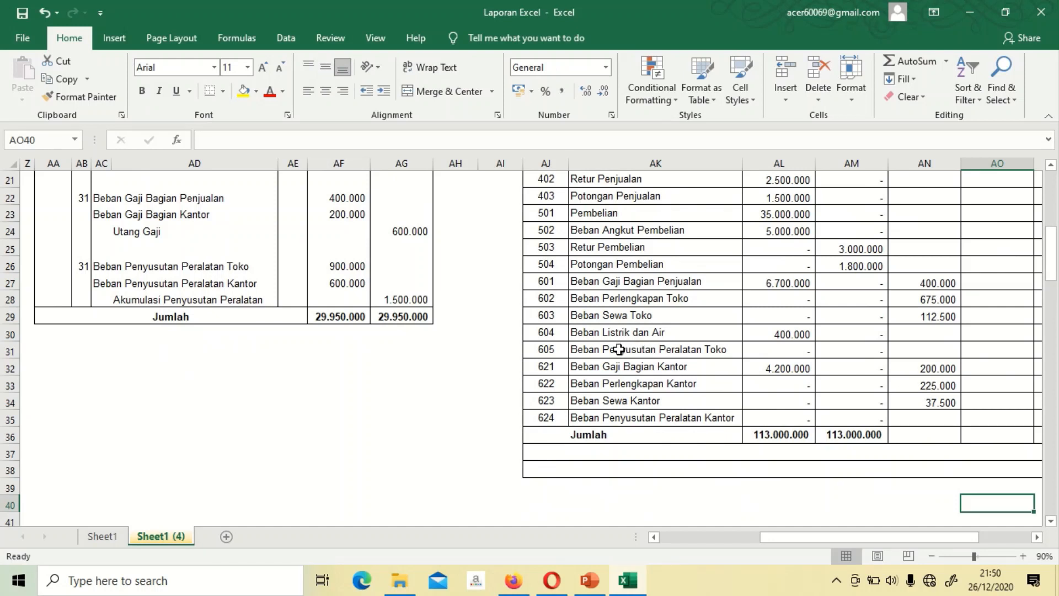
pyautogui.click(910, 354)
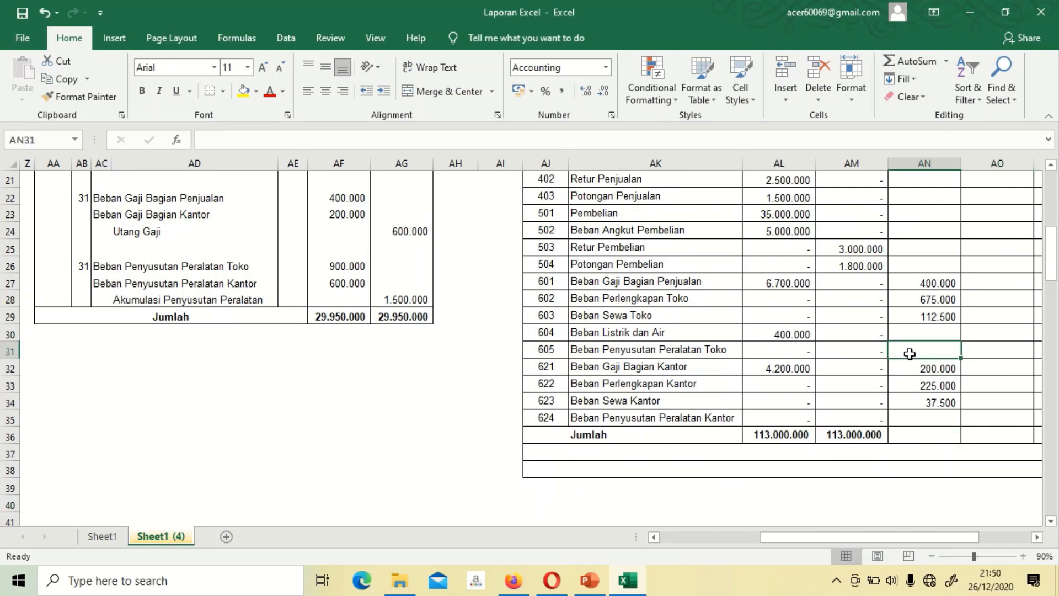
pyautogui.write('=')
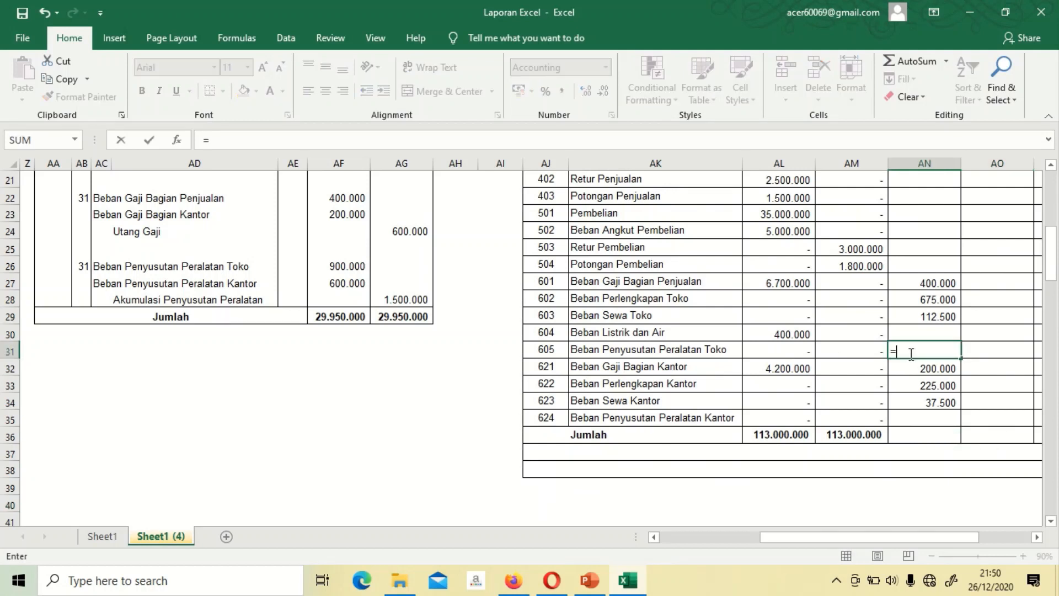
pyautogui.click(359, 267)
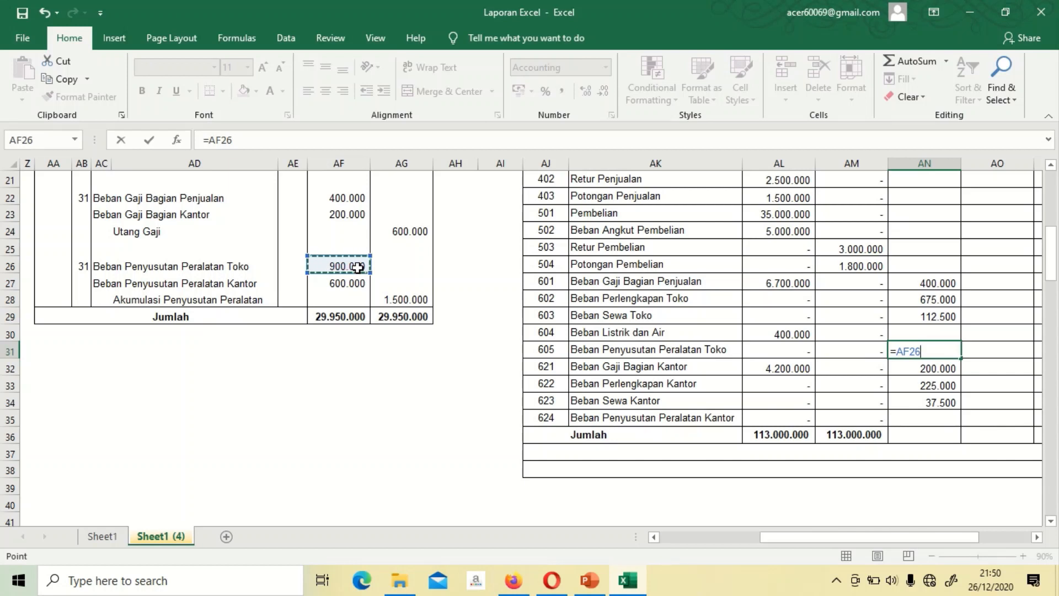
pyautogui.press('Return')
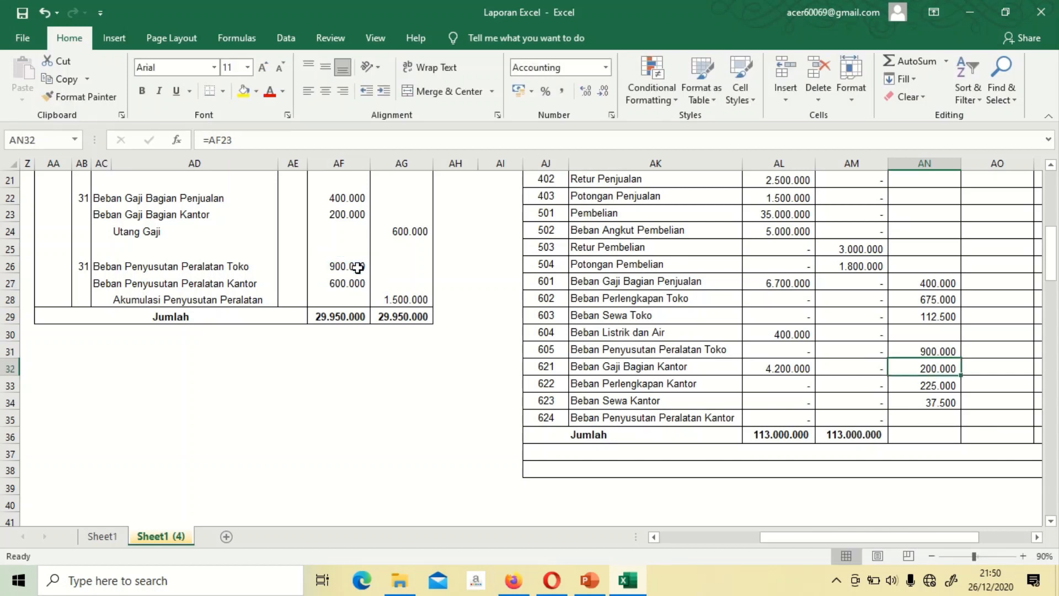
# Step: Link the Beban Penyusutan Peralatan Kantor adjustment in AN35 to the journal amount in AF27
pyautogui.press('Down')
pyautogui.press('Down')
pyautogui.press('Down')
pyautogui.press('Down')
pyautogui.press('Up')
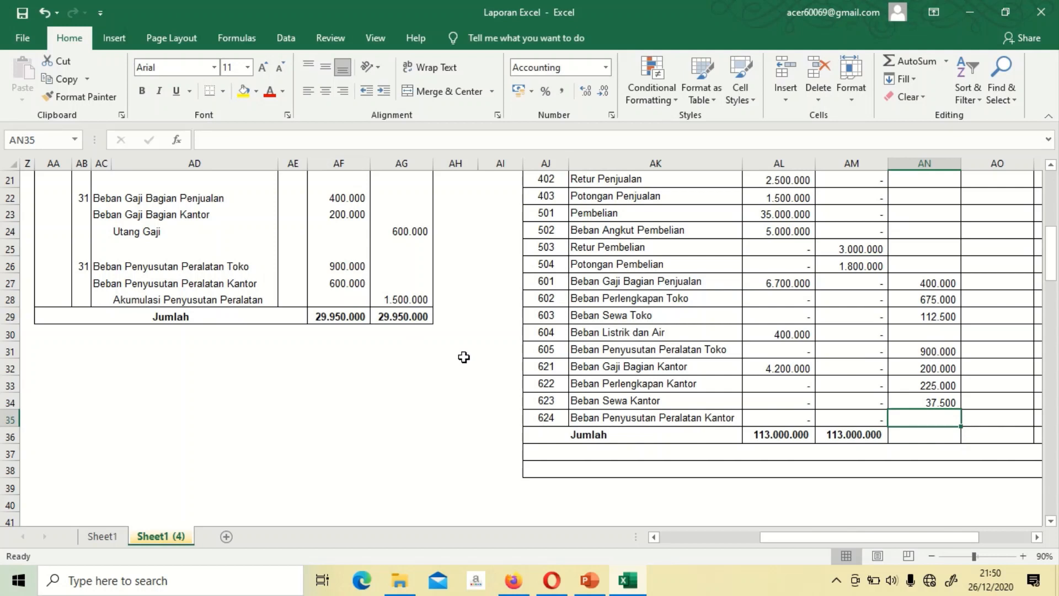
pyautogui.write('=')
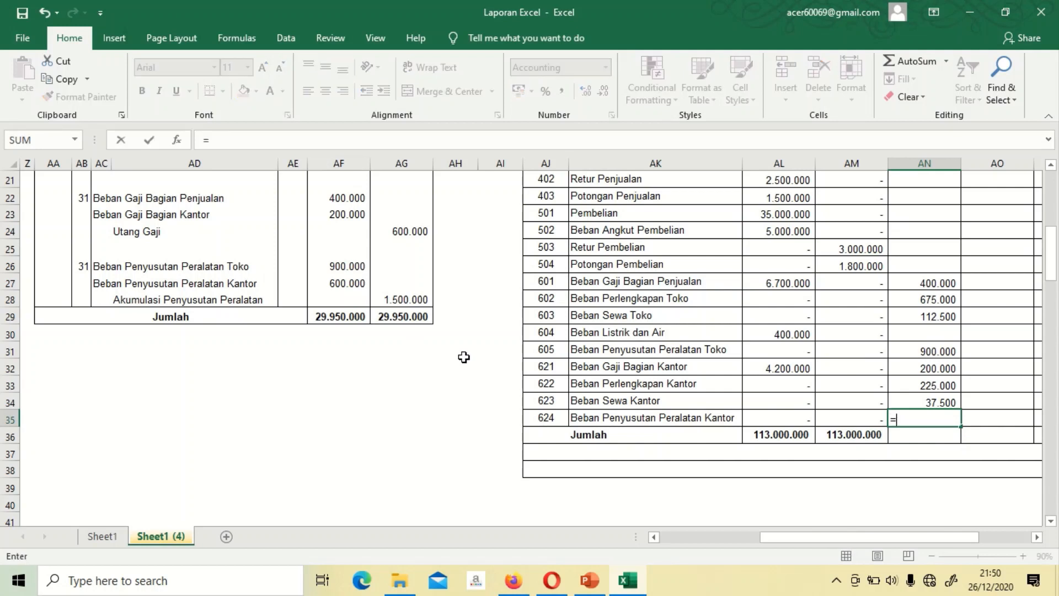
pyautogui.click(345, 283)
pyautogui.press('Return')
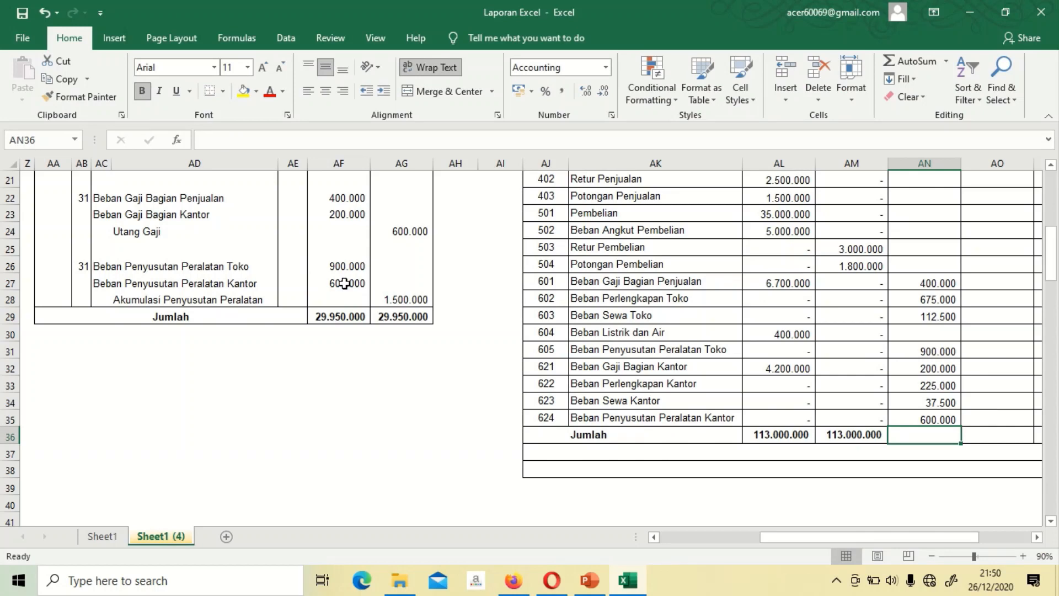
# Step: Link the Akumulasi Penyusutan Peralatan adjustment in AO14 to the journal's credit amount in AG28
pyautogui.press('Up')
pyautogui.press('Up')
pyautogui.press('Up')
pyautogui.press('Up')
pyautogui.press('Up')
pyautogui.press('Up')
pyautogui.press('Up')
pyautogui.press('Up')
pyautogui.press('Up')
pyautogui.press('Up')
pyautogui.press('Up')
pyautogui.press('Up')
pyautogui.press('Up')
pyautogui.press('Up')
pyautogui.press('Up')
pyautogui.press('Up')
pyautogui.press('Up')
pyautogui.press('Up')
pyautogui.press('Up')
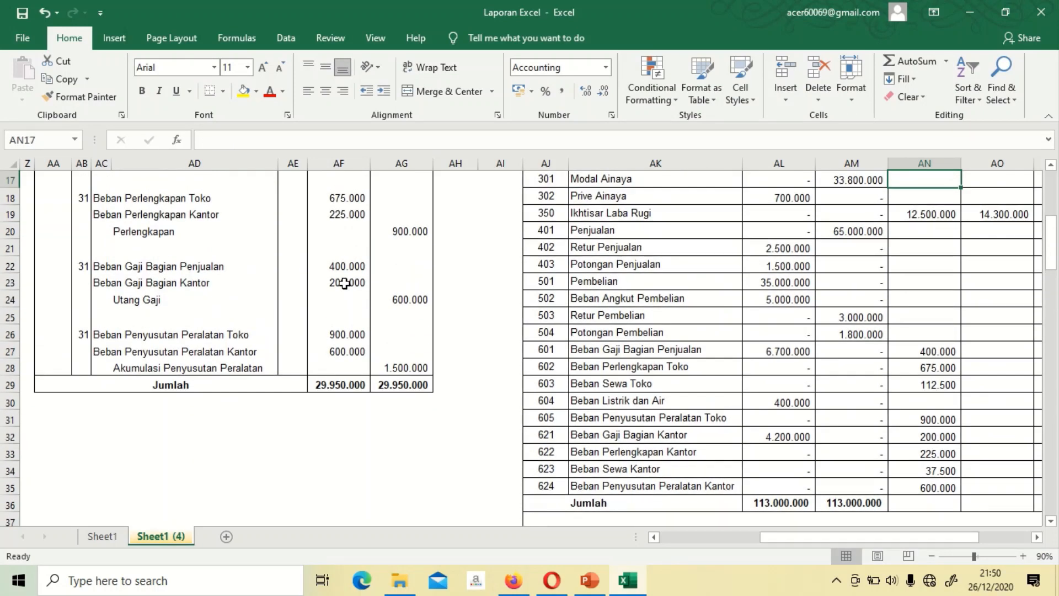
pyautogui.press('Up')
pyautogui.press('Up')
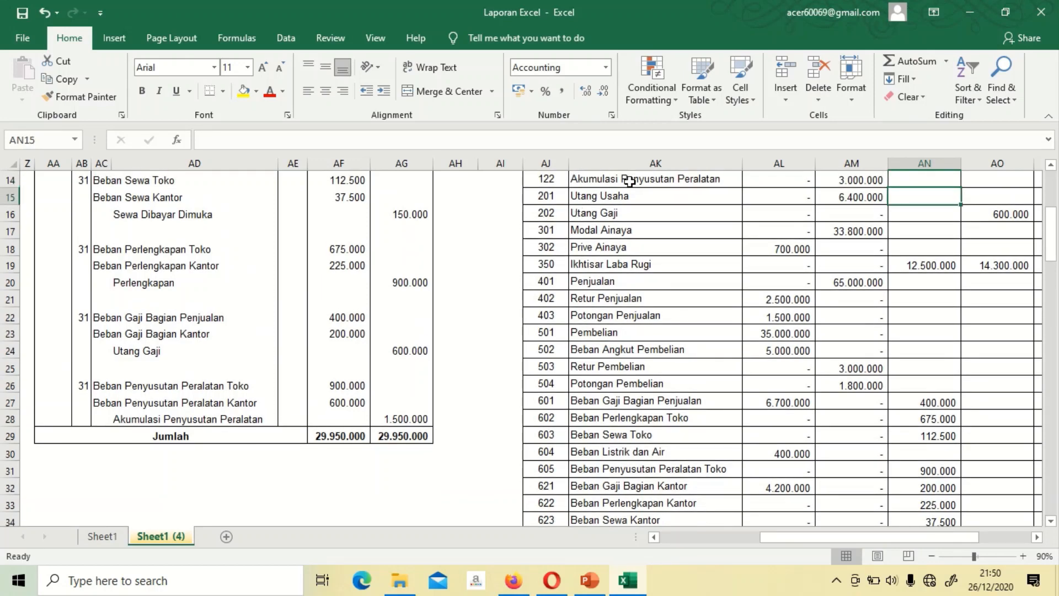
pyautogui.click(991, 181)
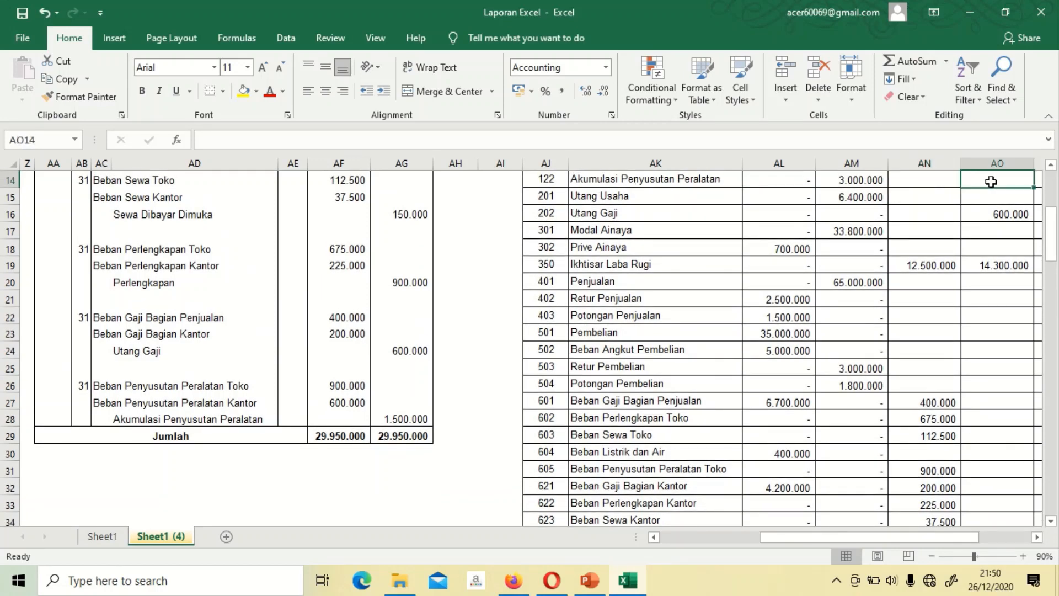
pyautogui.write('=')
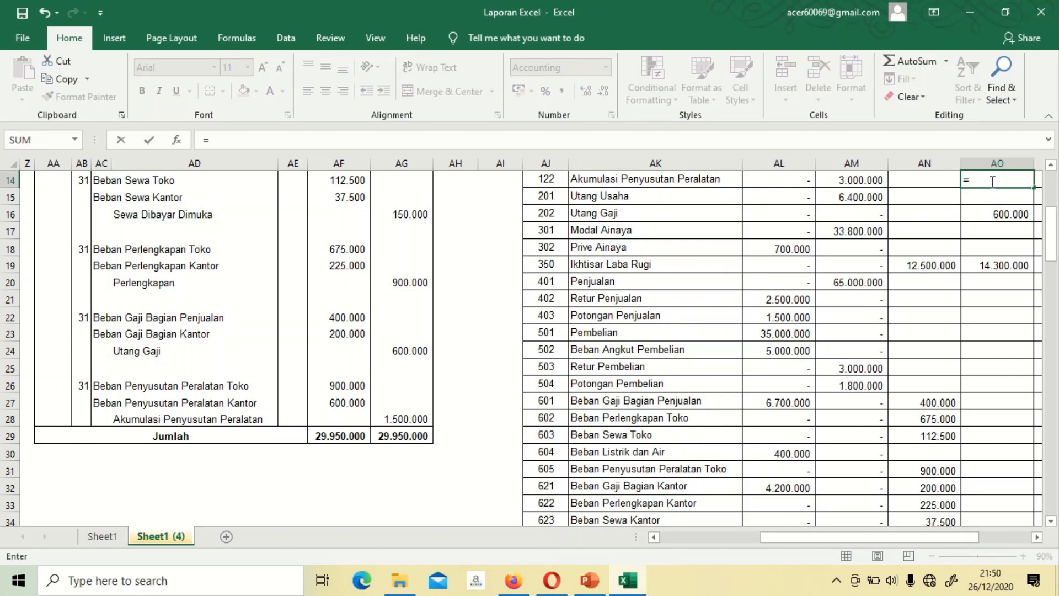
pyautogui.click(412, 418)
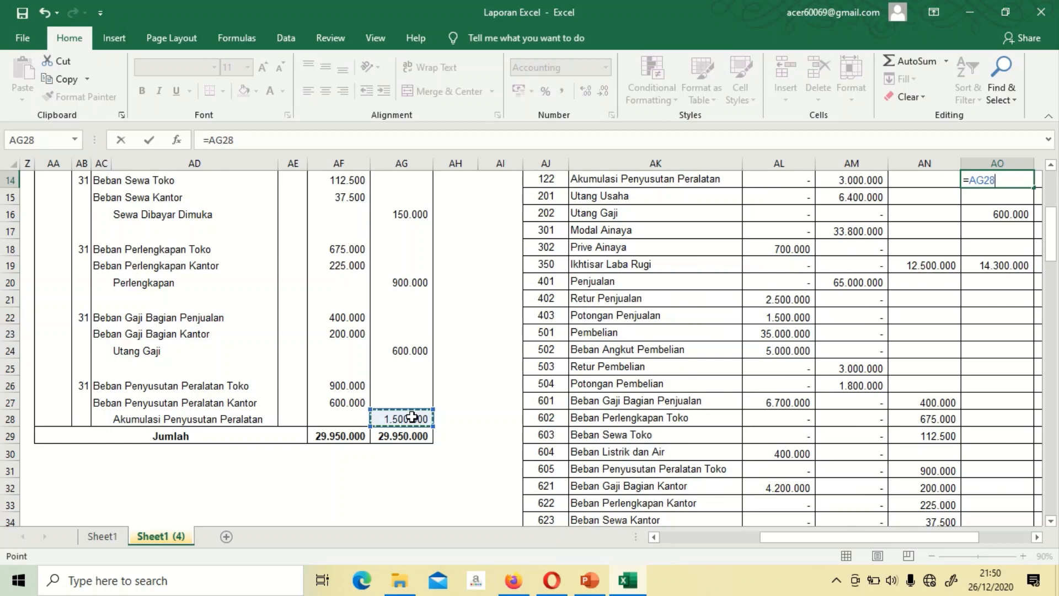
pyautogui.press('Return')
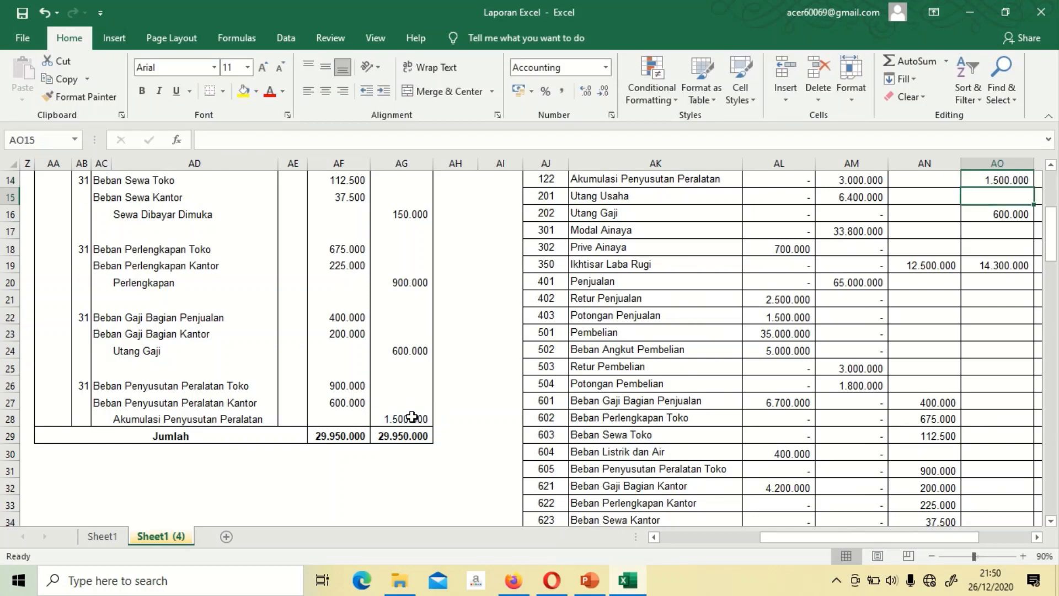
# Step: Fill the Jumlah SUM formula from AM36 across to AN36 and AO36 to total both adjustment columns
pyautogui.press('Down')
pyautogui.press('Down')
pyautogui.press('Down')
pyautogui.press('Down')
pyautogui.press('Down')
pyautogui.press('Down')
pyautogui.press('Down')
pyautogui.press('Down')
pyautogui.press('Down')
pyautogui.press('Down')
pyautogui.press('Down')
pyautogui.press('Down')
pyautogui.press('Down')
pyautogui.press('Down')
pyautogui.press('Down')
pyautogui.press('Down')
pyautogui.press('Down')
pyautogui.press('Down')
pyautogui.press('Down')
pyautogui.press('Down')
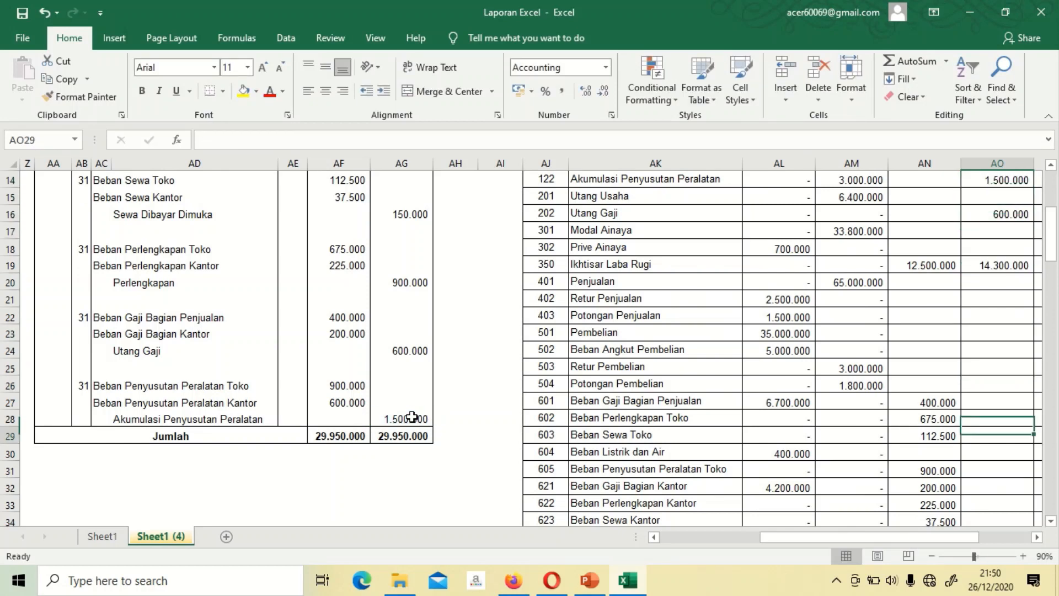
pyautogui.press('Up')
pyautogui.press('Up')
pyautogui.press('Up')
pyautogui.press('Up')
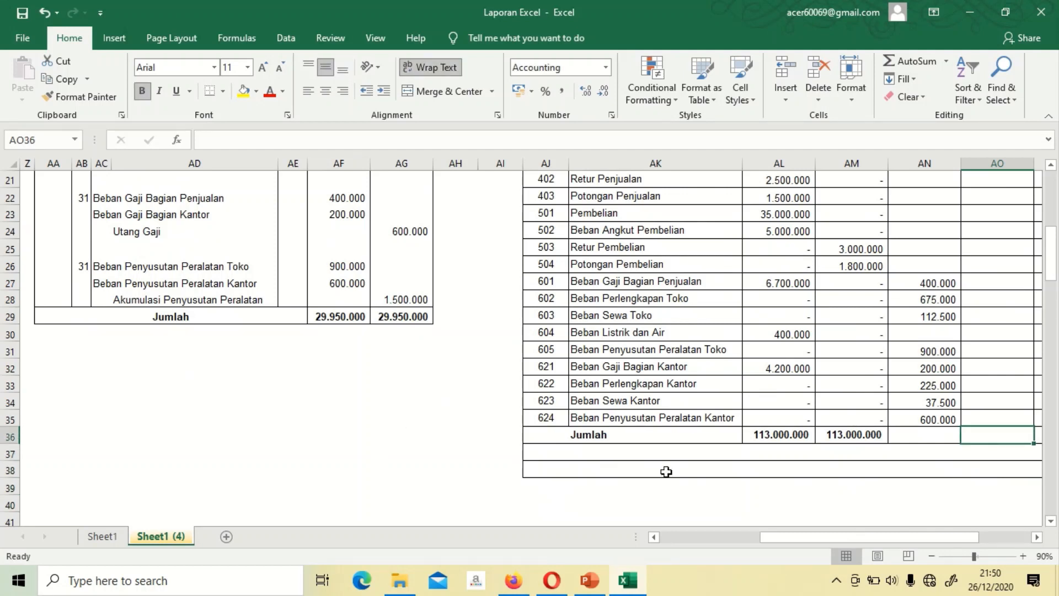
pyautogui.click(861, 435)
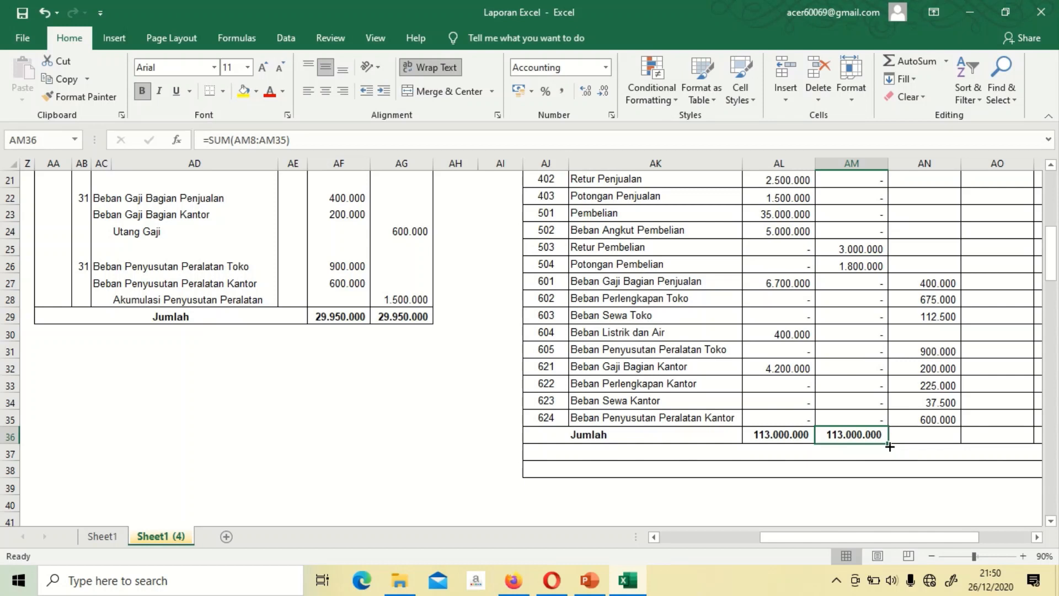
pyautogui.moveTo(889, 446); pyautogui.dragTo(1012, 449)
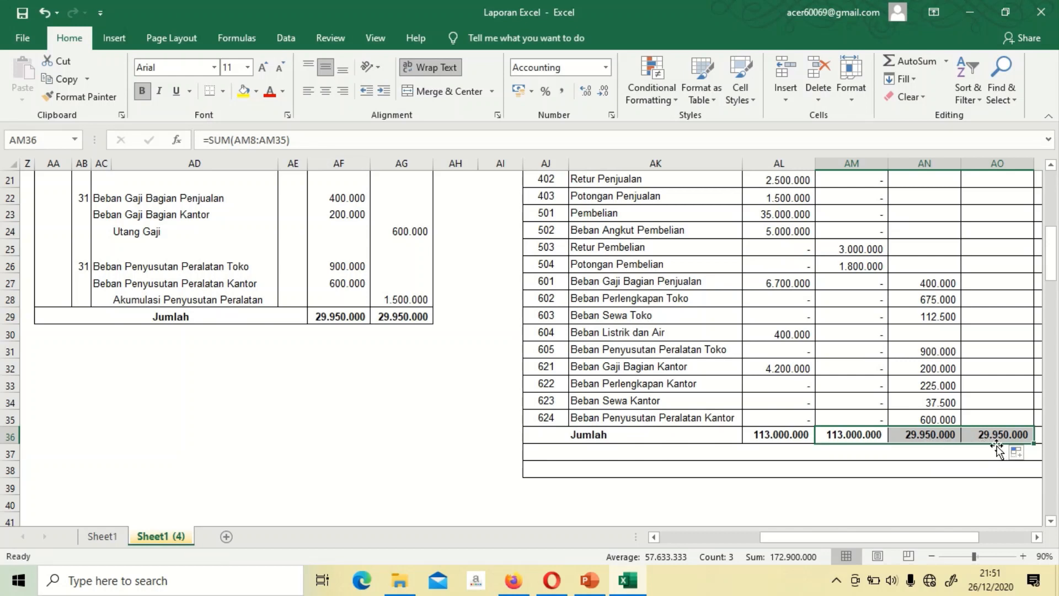
# Step: Look over the worksheet's Neraca Saldo Disesuaikan, Laba Rugi and Neraca columns, from the total rows up to the header
pyautogui.click(348, 341)
pyautogui.press('Right')
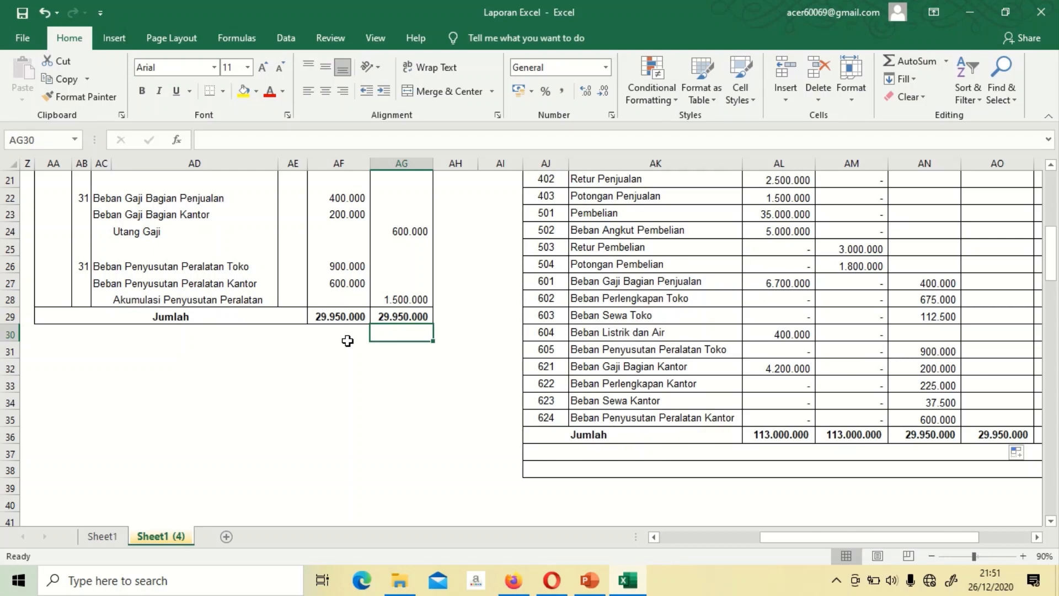
pyautogui.press('Right')
pyautogui.press('Right')
pyautogui.press('Right')
pyautogui.press('Right')
pyautogui.press('Right')
pyautogui.press('Right')
pyautogui.press('Right')
pyautogui.press('Right')
pyautogui.press('Right')
pyautogui.press('Right')
pyautogui.press('Right')
pyautogui.press('Right')
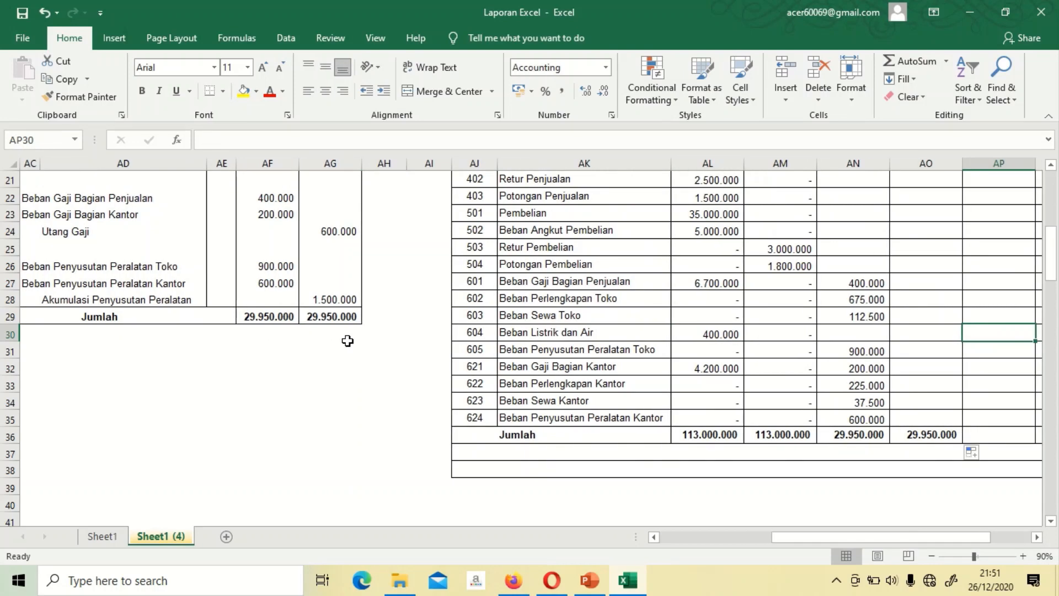
pyautogui.press('Right')
pyautogui.press('Right')
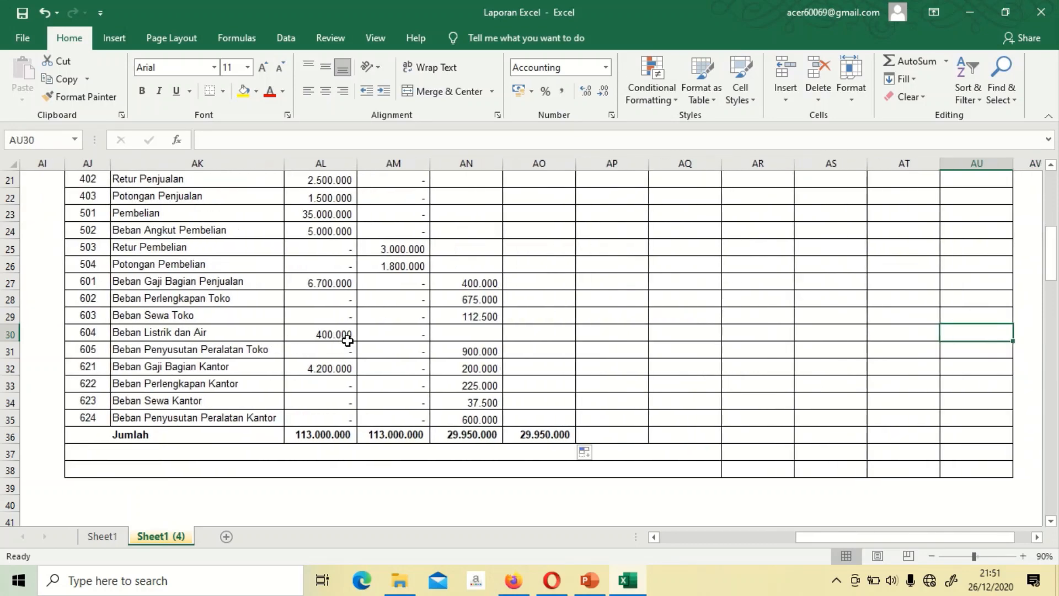
pyautogui.press('Up')
pyautogui.press('Up')
pyautogui.press('Up')
pyautogui.press('Up')
pyautogui.press('Up')
pyautogui.press('Up')
pyautogui.press('Up')
pyautogui.press('Up')
pyautogui.press('Up')
pyautogui.press('Up')
pyautogui.press('Up')
pyautogui.press('Up')
pyautogui.press('Up')
pyautogui.press('Up')
pyautogui.press('Up')
pyautogui.press('Up')
pyautogui.press('Up')
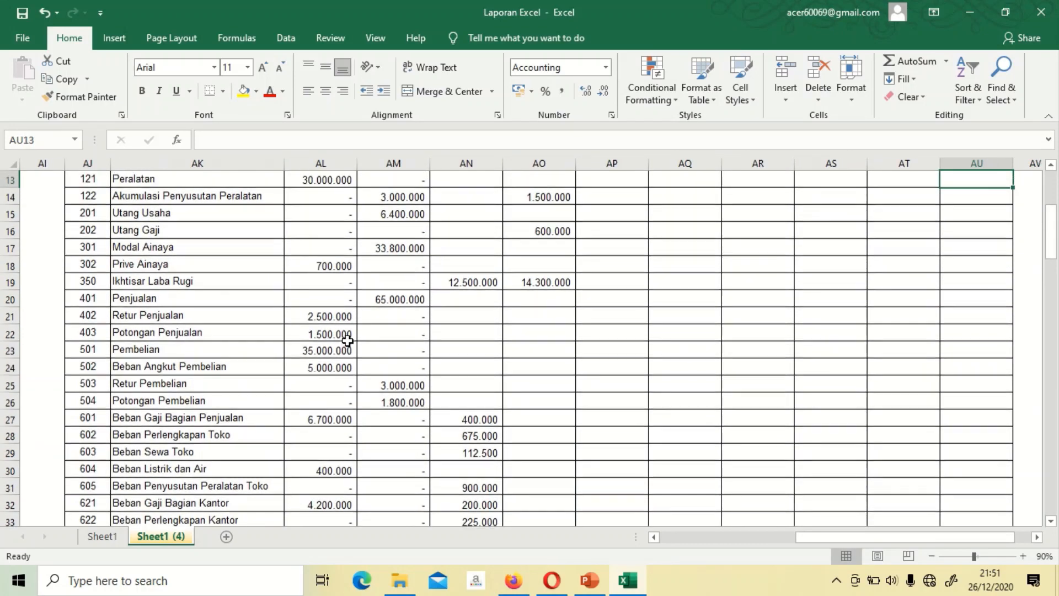
pyautogui.press('Up')
pyautogui.press('Up')
pyautogui.press('Up')
pyautogui.press('Up')
pyautogui.press('Up')
pyautogui.press('Up')
pyautogui.press('Up')
pyautogui.press('Up')
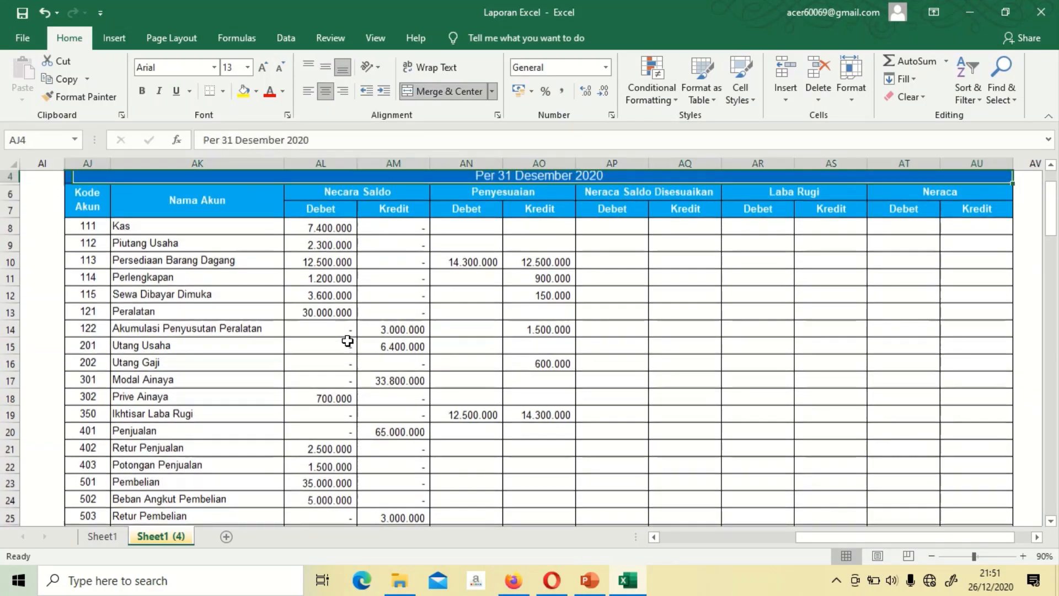
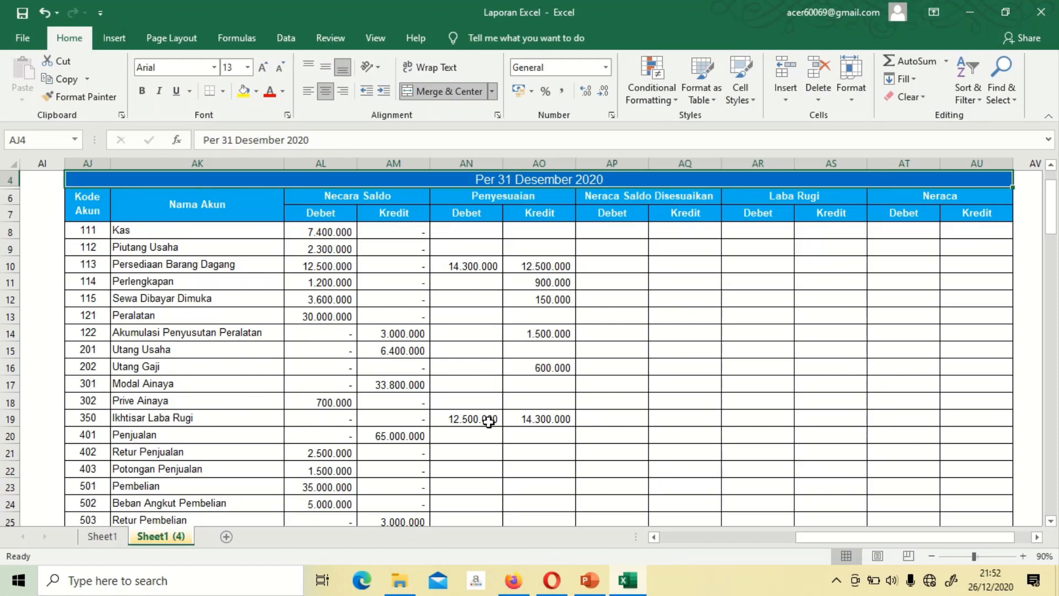
# Step: Start an IF formula in the Kas row's adjusted trial balance debit cell AP8, returning AN8 when AJ8=350
pyautogui.click(619, 232)
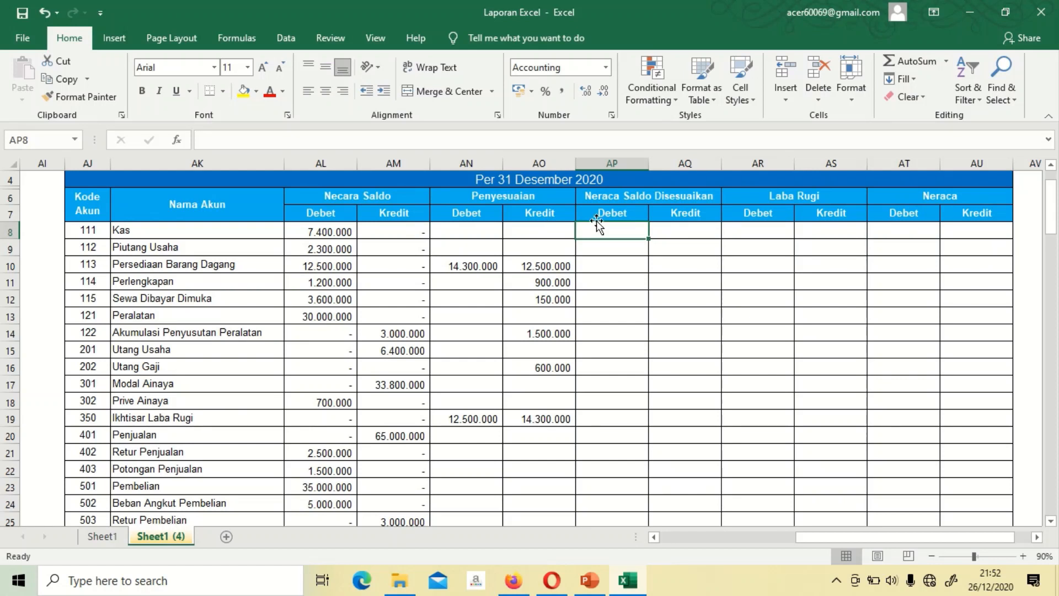
pyautogui.click(689, 230)
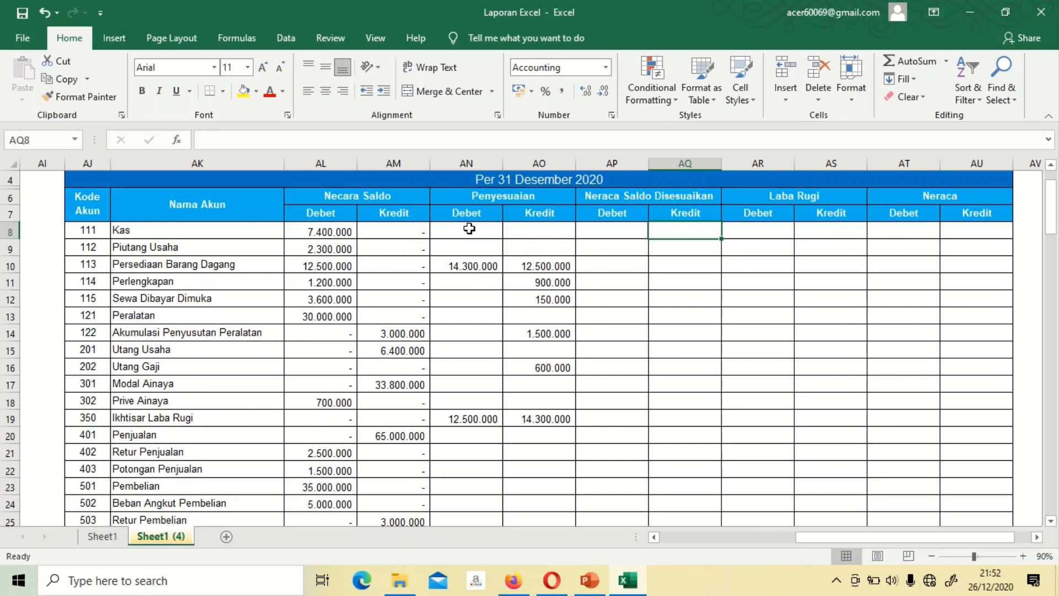
pyautogui.click(596, 235)
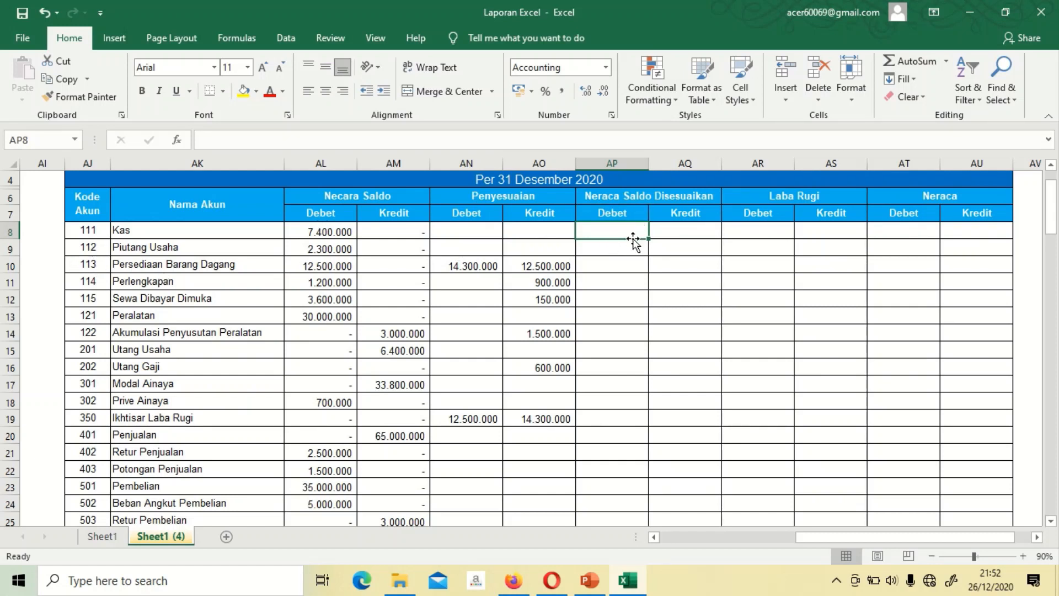
pyautogui.write('=')
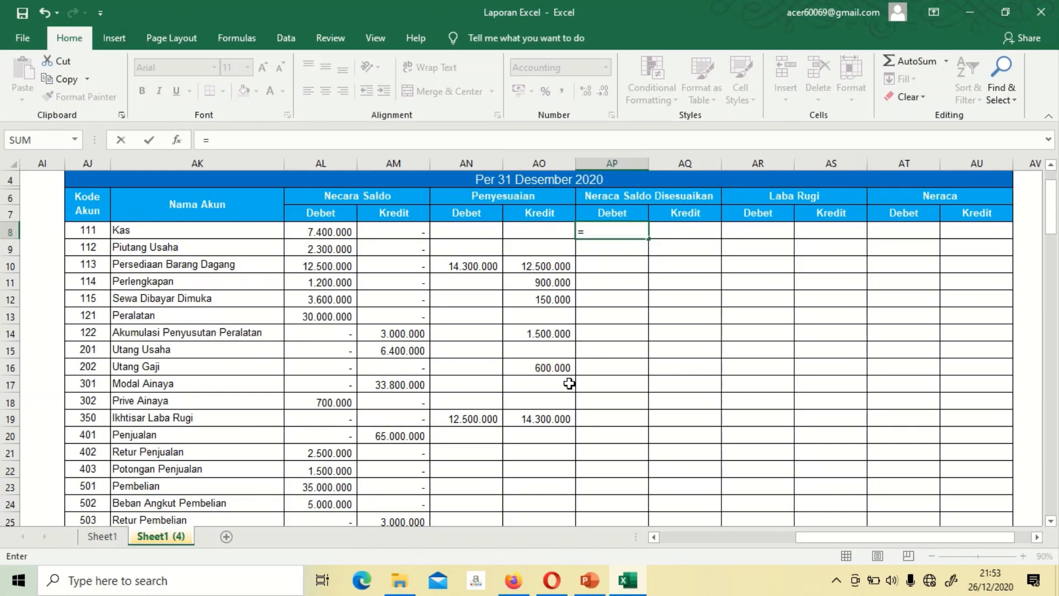
pyautogui.write('if')
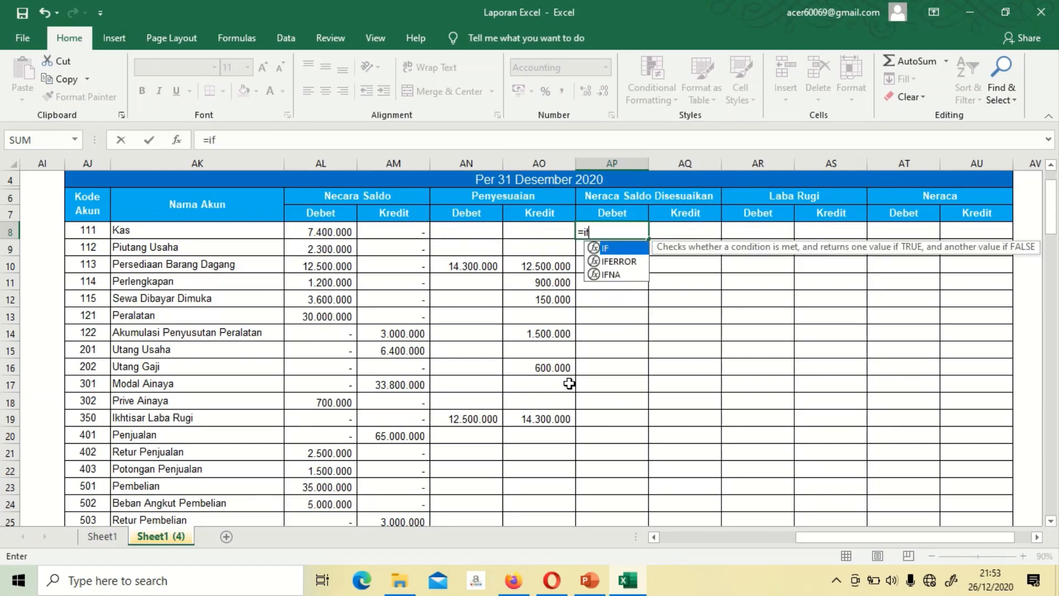
pyautogui.write('(')
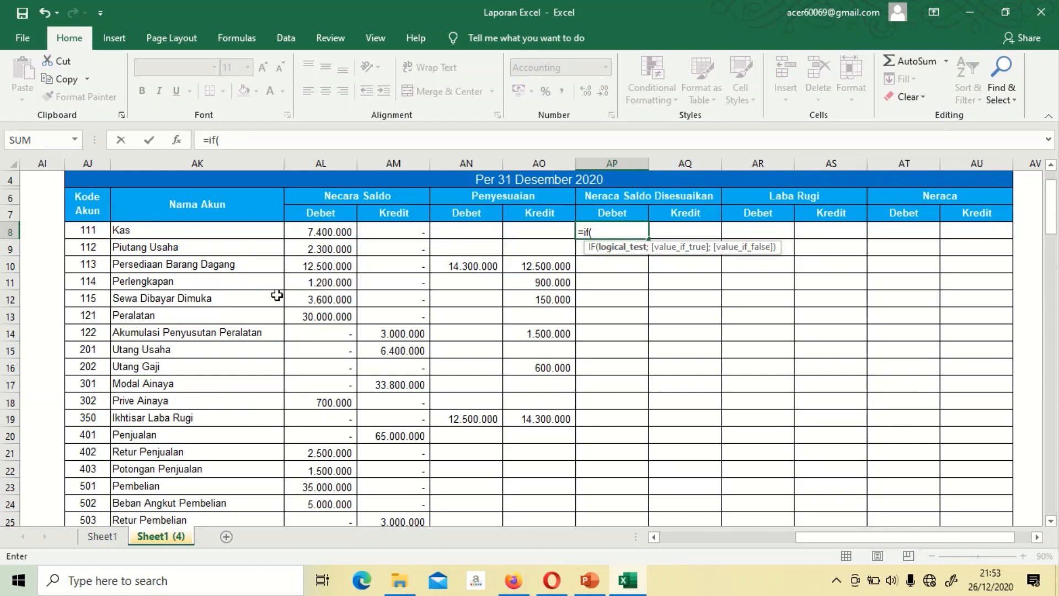
pyautogui.click(88, 234)
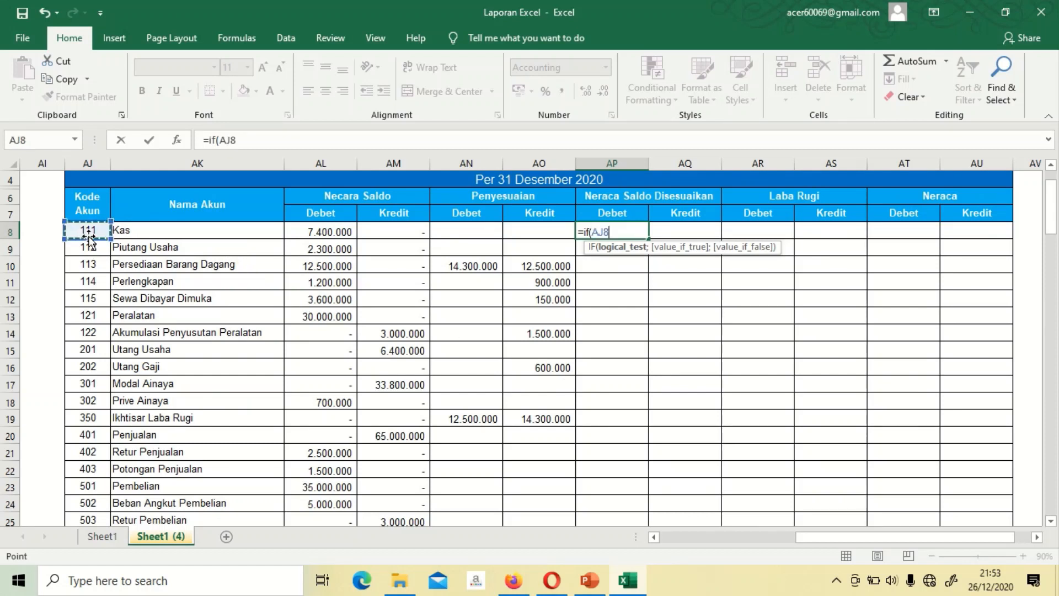
pyautogui.write('=350')
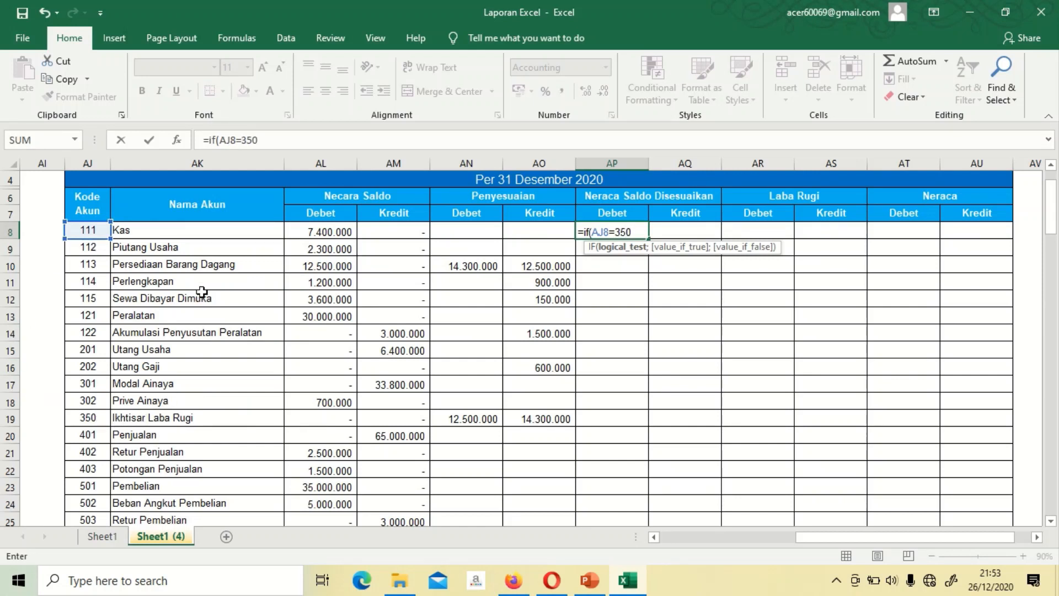
pyautogui.write(';')
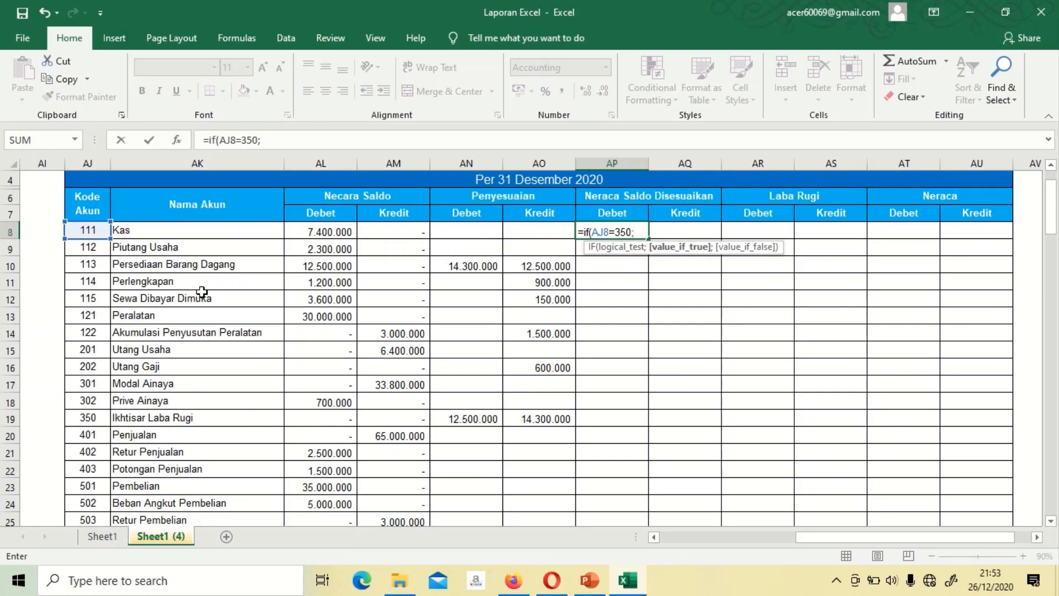
pyautogui.click(467, 230)
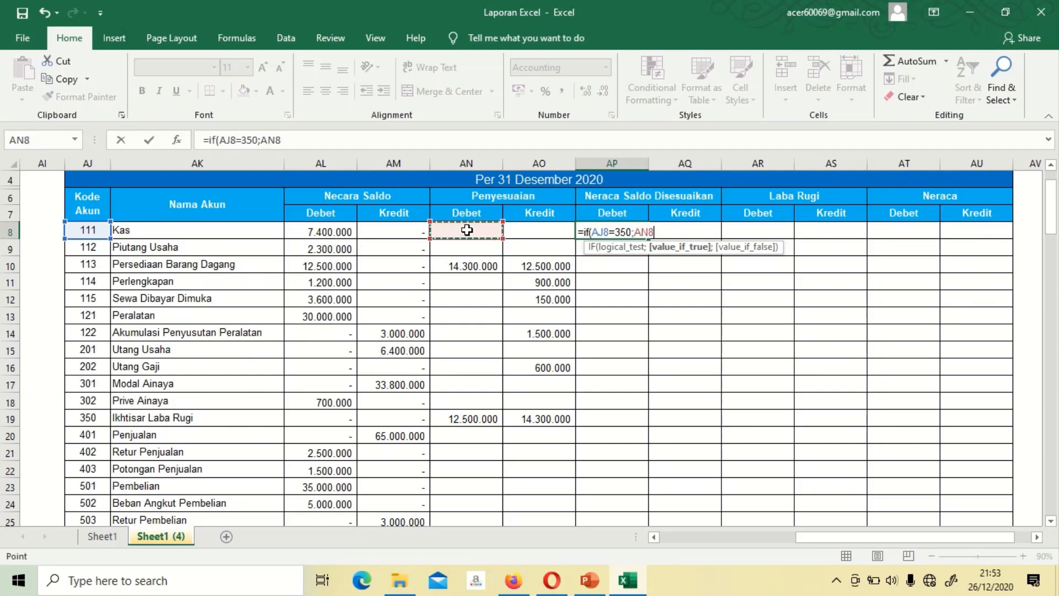
pyautogui.write(';')
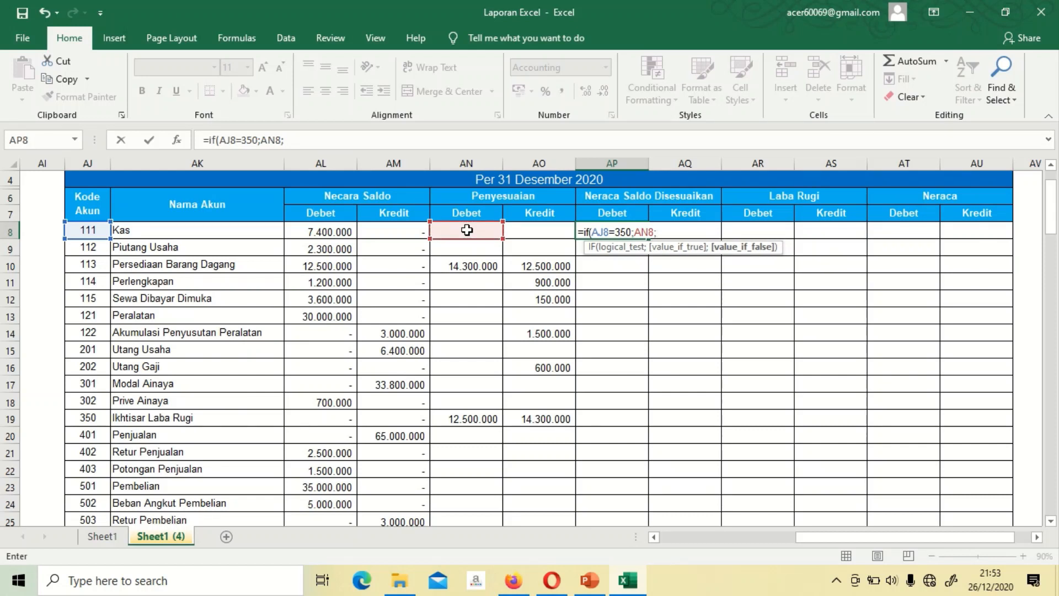
# Step: Add a nested IF as the false value in AP8, beginning its logical test with AL8+AN8-AM8-AO8
pyautogui.write('if')
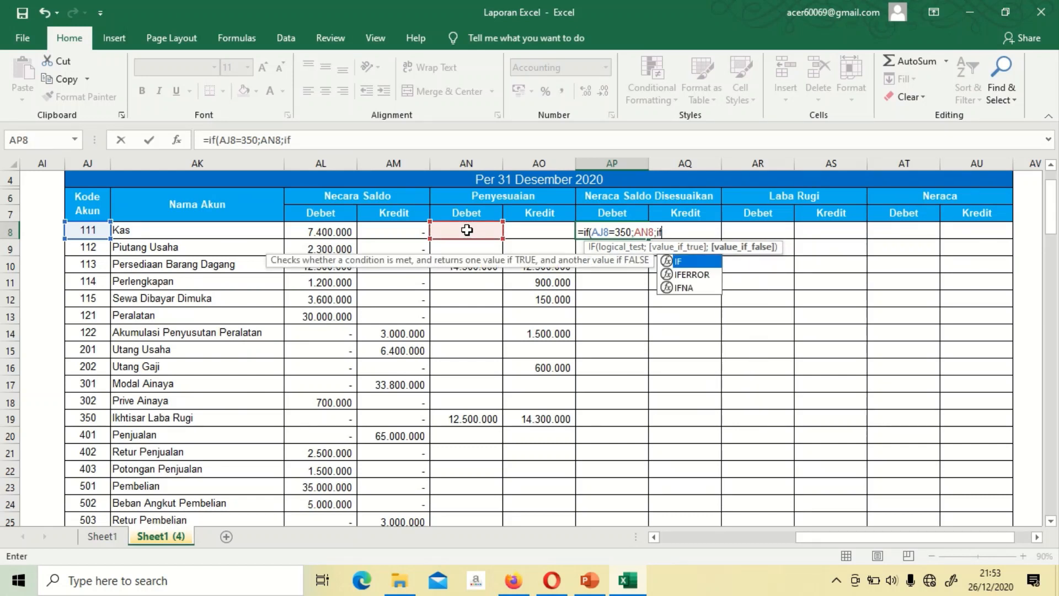
pyautogui.write('(')
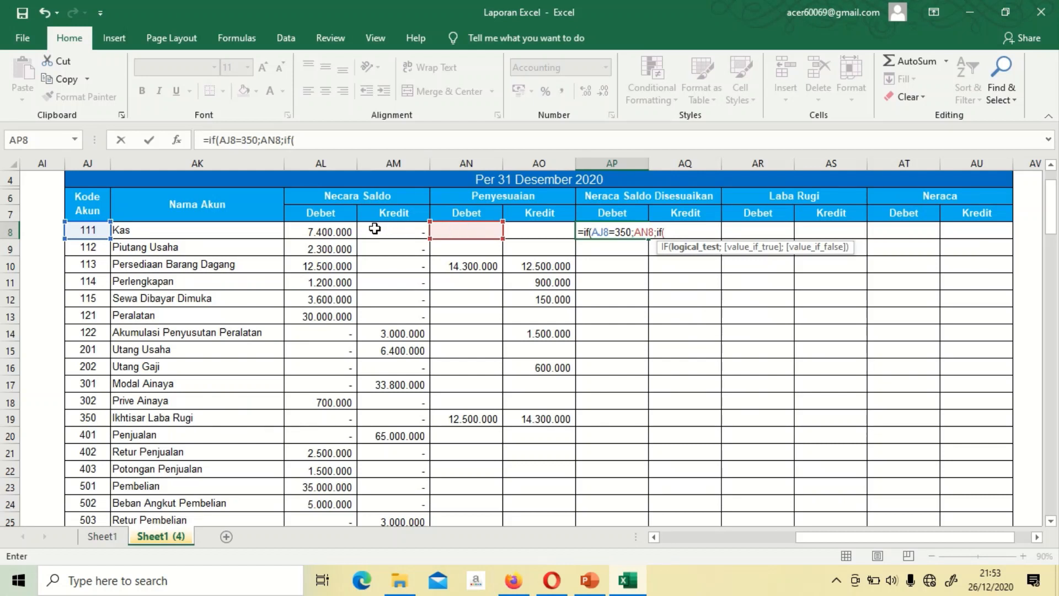
pyautogui.click(338, 230)
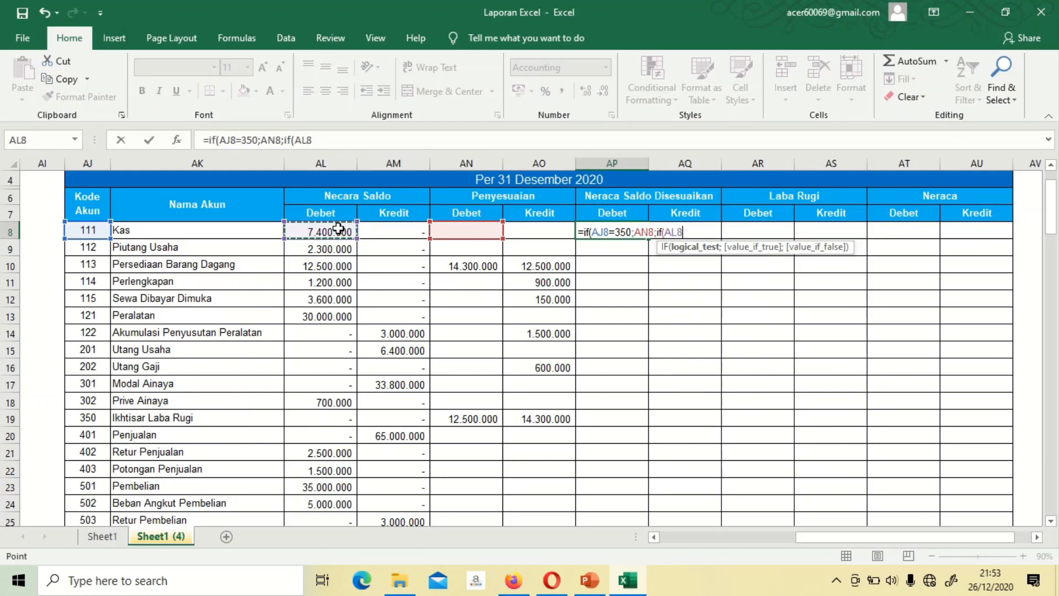
pyautogui.write('+')
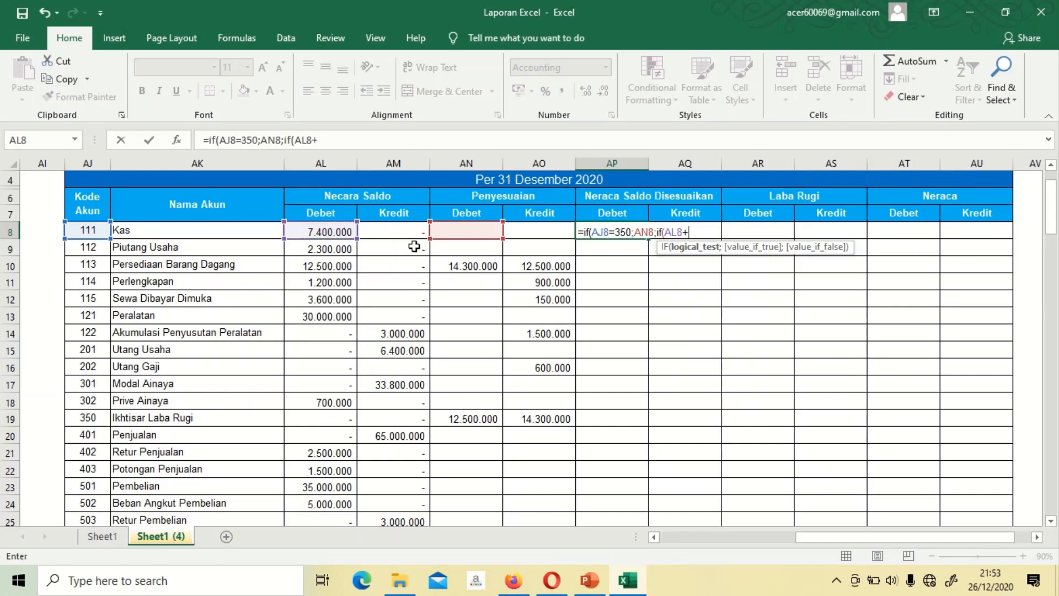
pyautogui.click(475, 231)
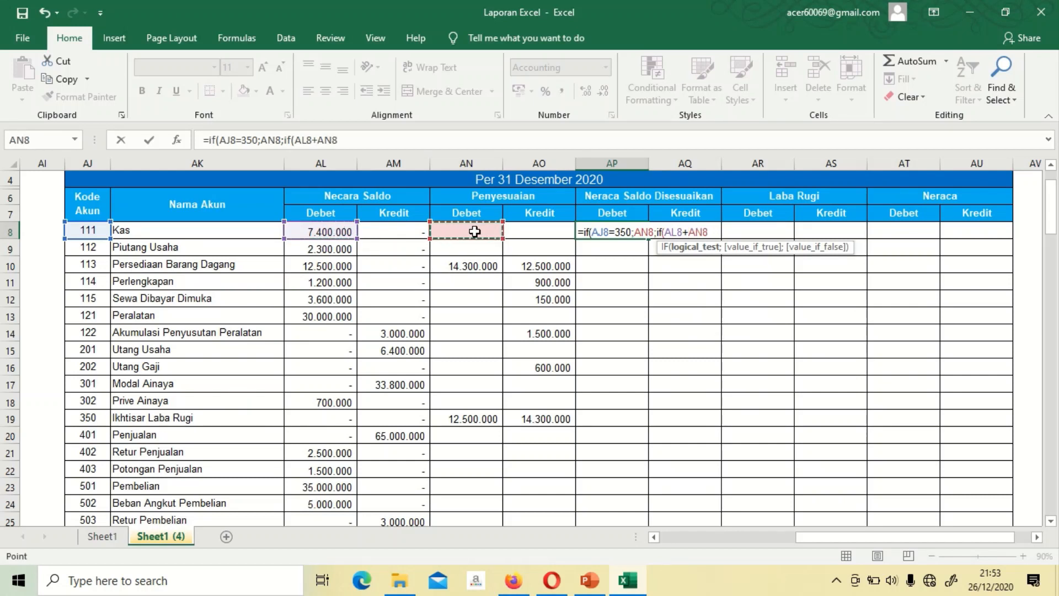
pyautogui.write('-')
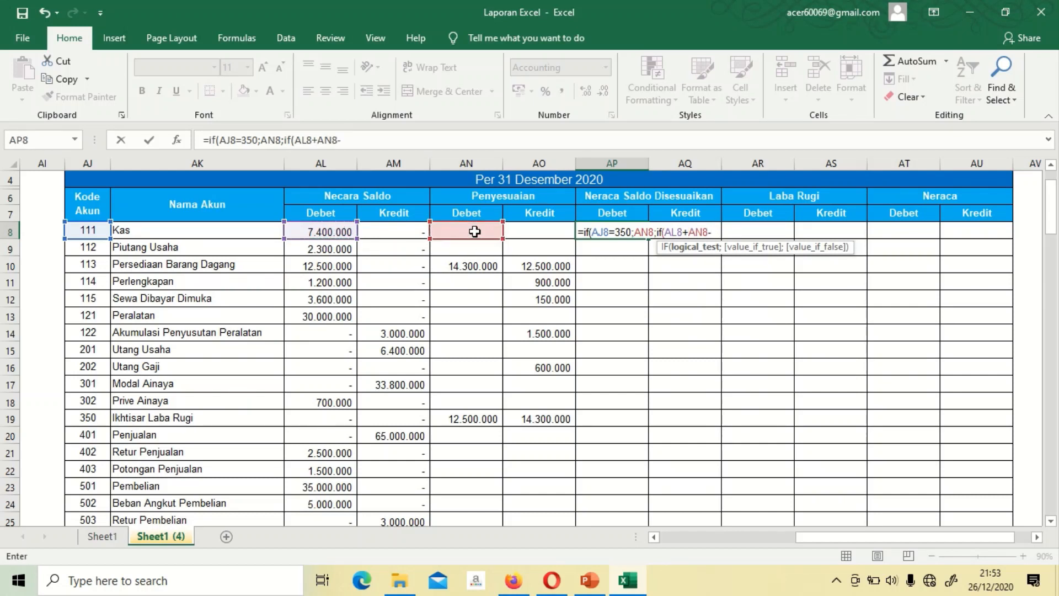
pyautogui.click(404, 229)
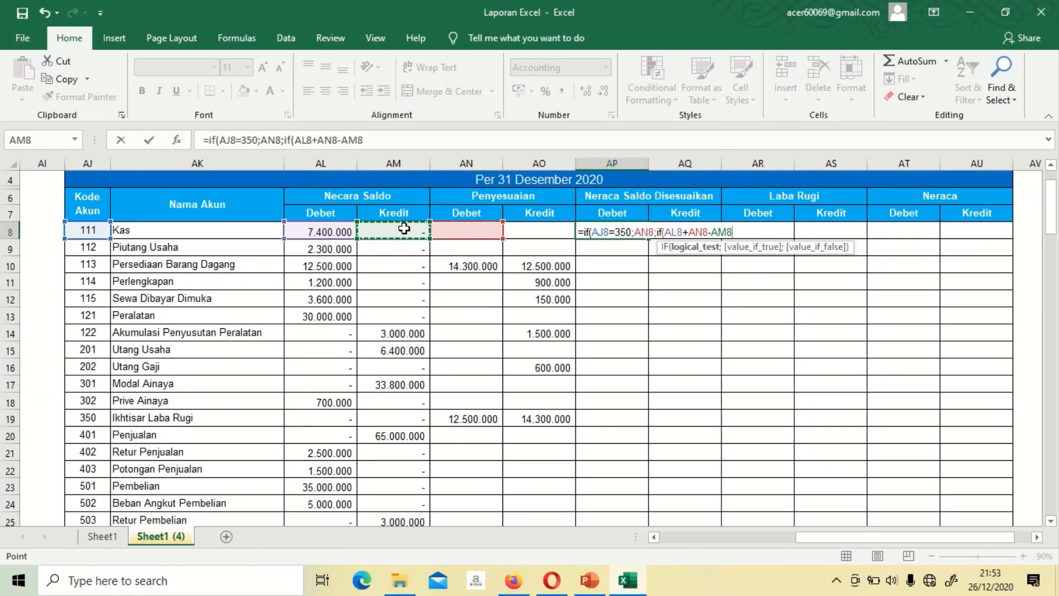
pyautogui.write('-')
pyautogui.click(533, 232)
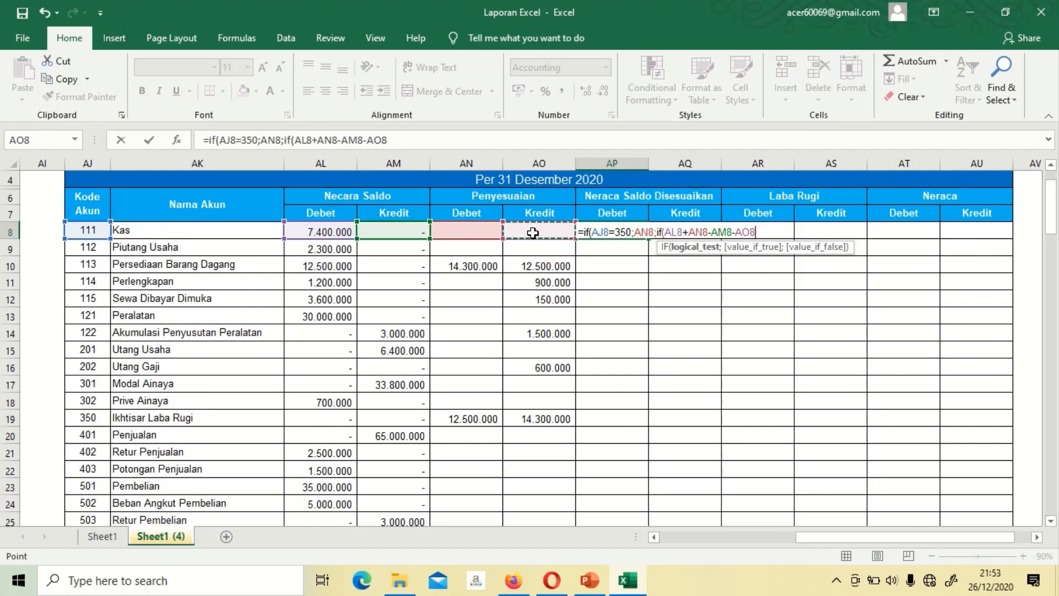
# Step: Complete the nested IF's logical test in AP8 by comparing the expression as greater than AM8+AO8-AL8-AN8
pyautogui.write('>')
pyautogui.click(387, 232)
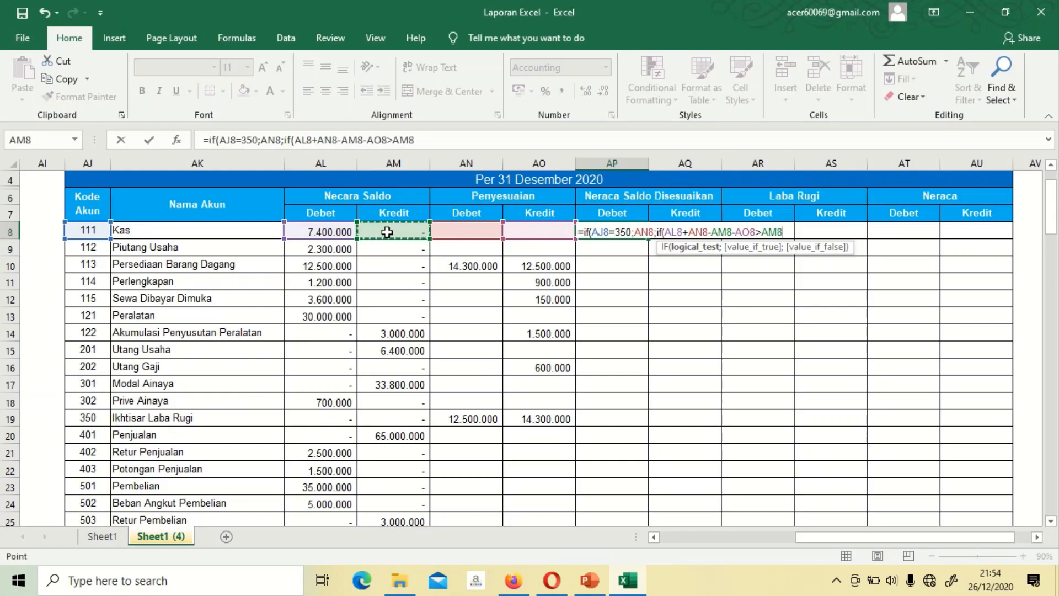
pyautogui.write('+')
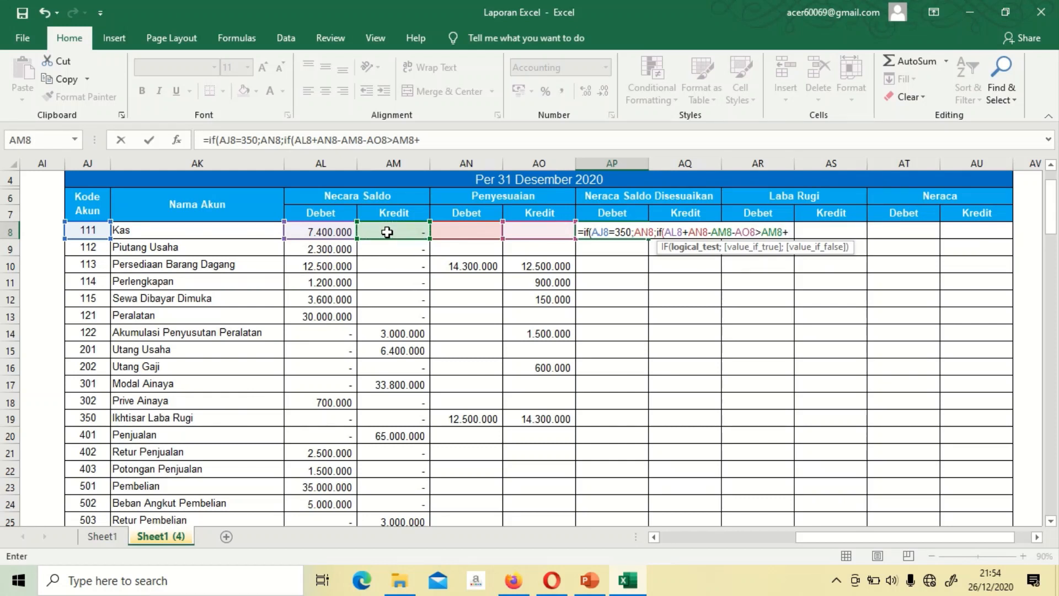
pyautogui.click(531, 232)
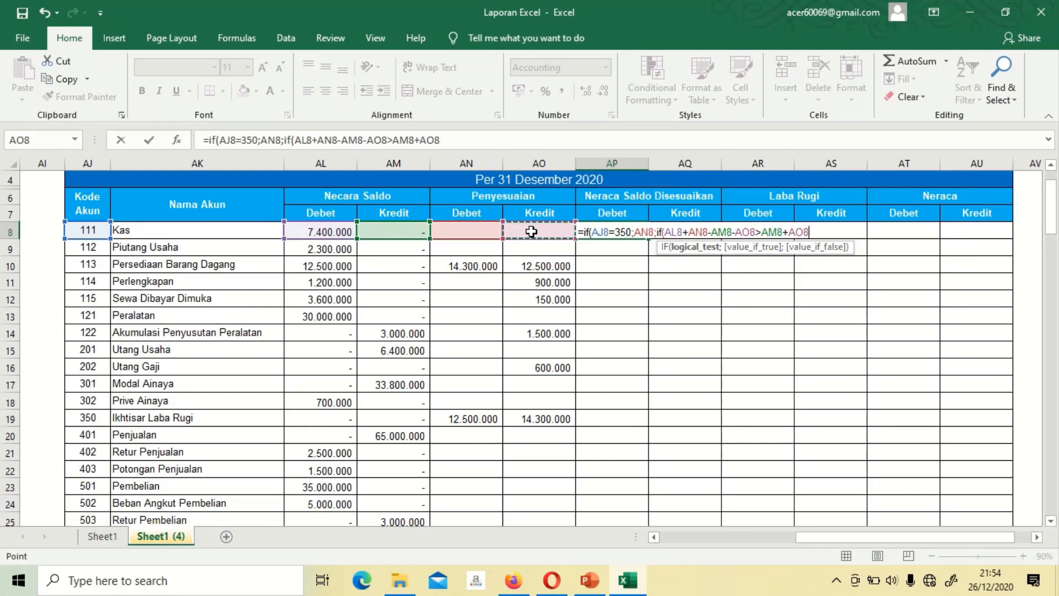
pyautogui.write('-')
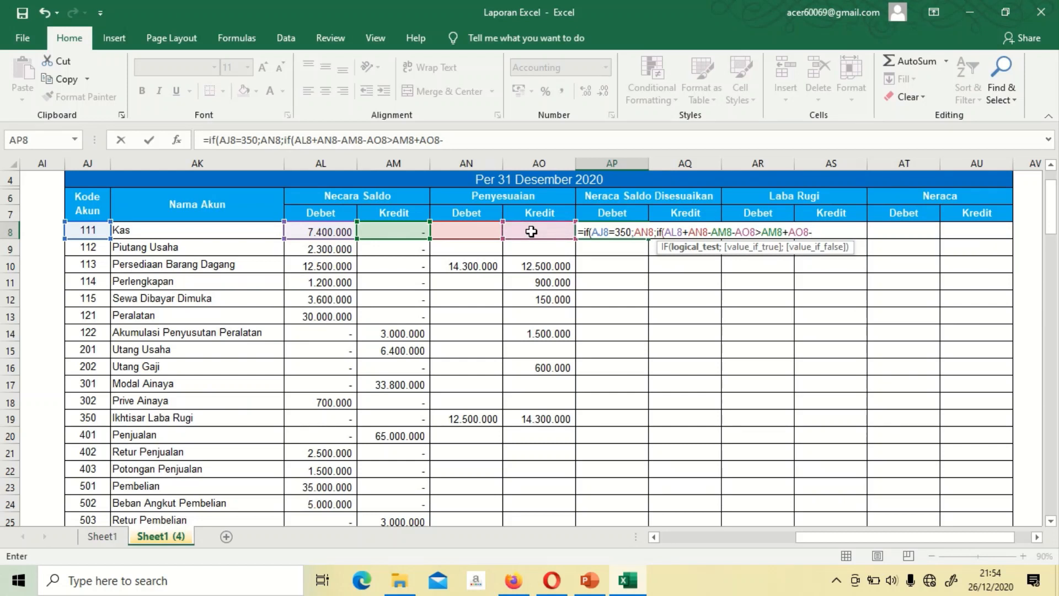
pyautogui.click(331, 229)
pyautogui.write('-')
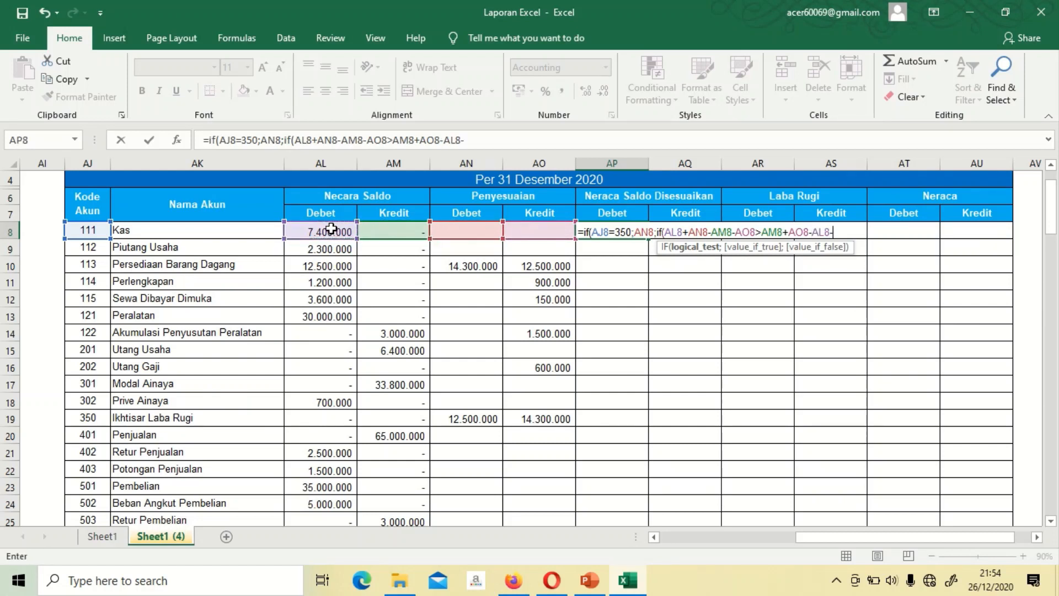
pyautogui.click(462, 230)
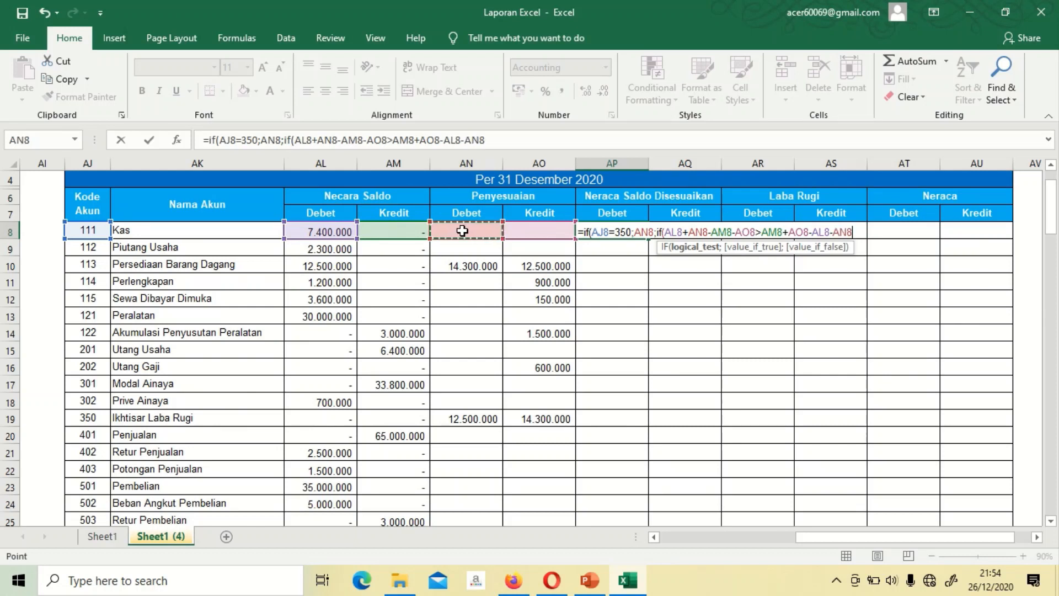
pyautogui.write(';')
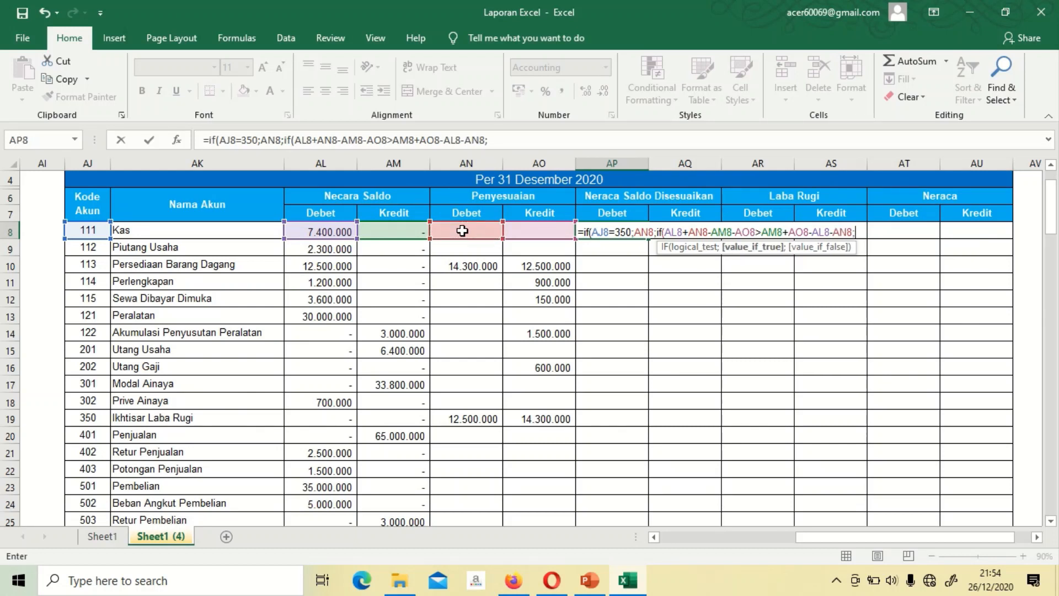
# Step: Finish the AP8 formula with AL8+AN8-AM8-AO8 as the nested IF's true value and 0 as its false value, accepting the proposed parenthesis correction
pyautogui.click(325, 232)
pyautogui.write('+')
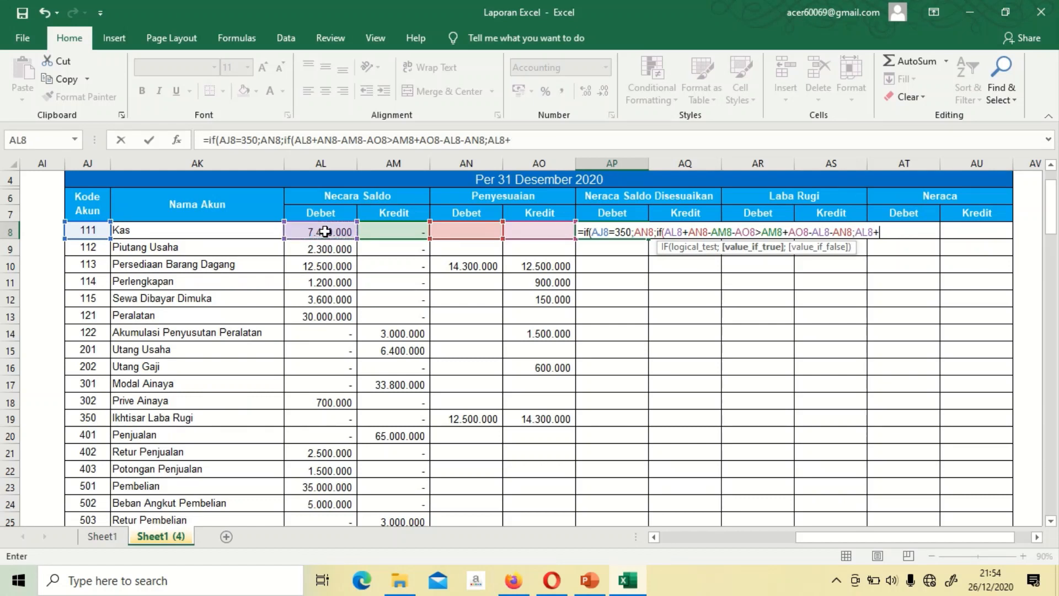
pyautogui.click(468, 232)
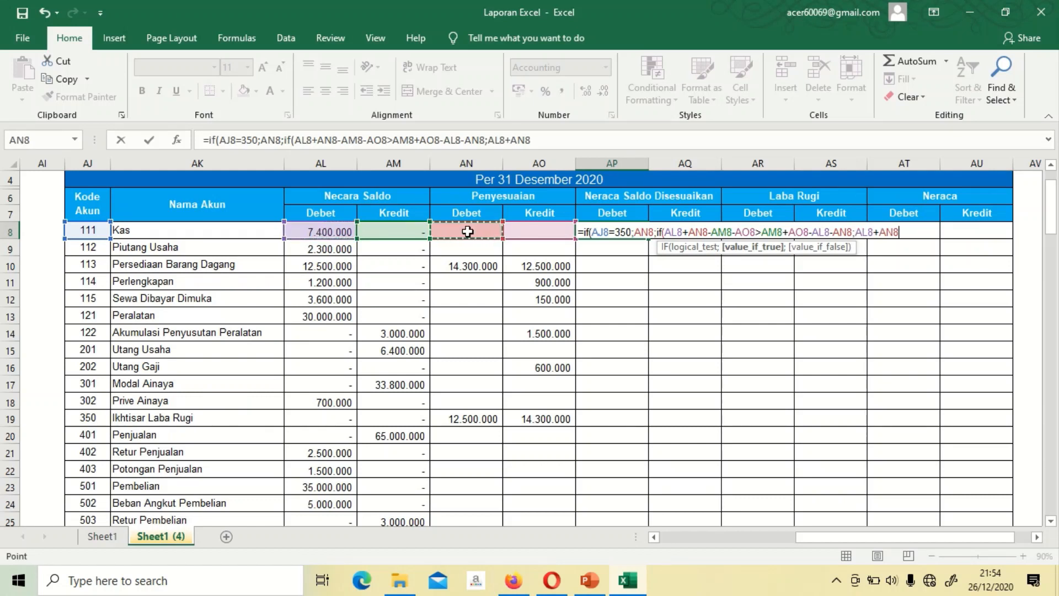
pyautogui.write('-')
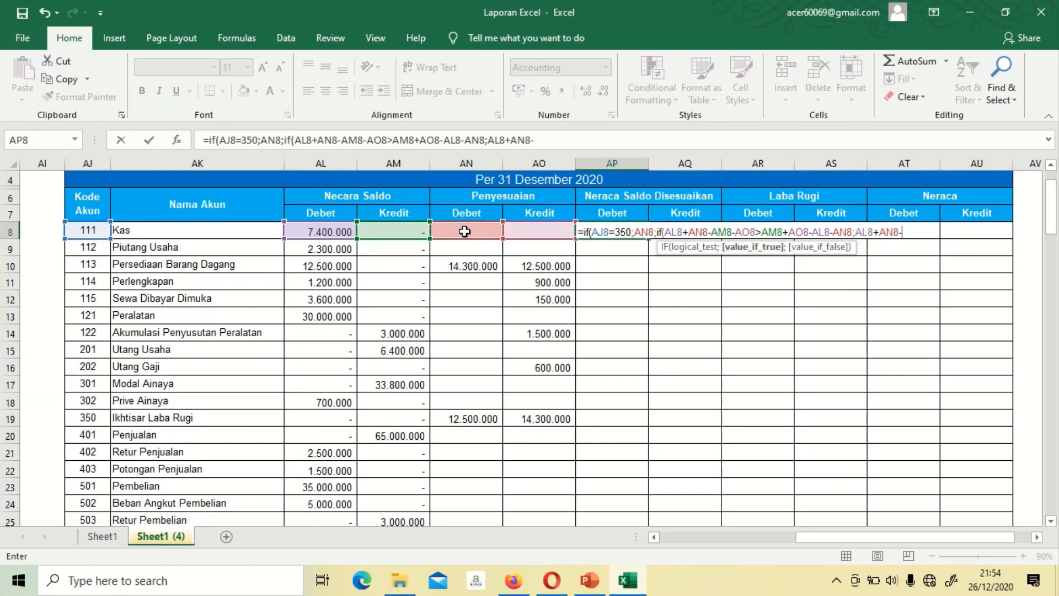
pyautogui.click(401, 229)
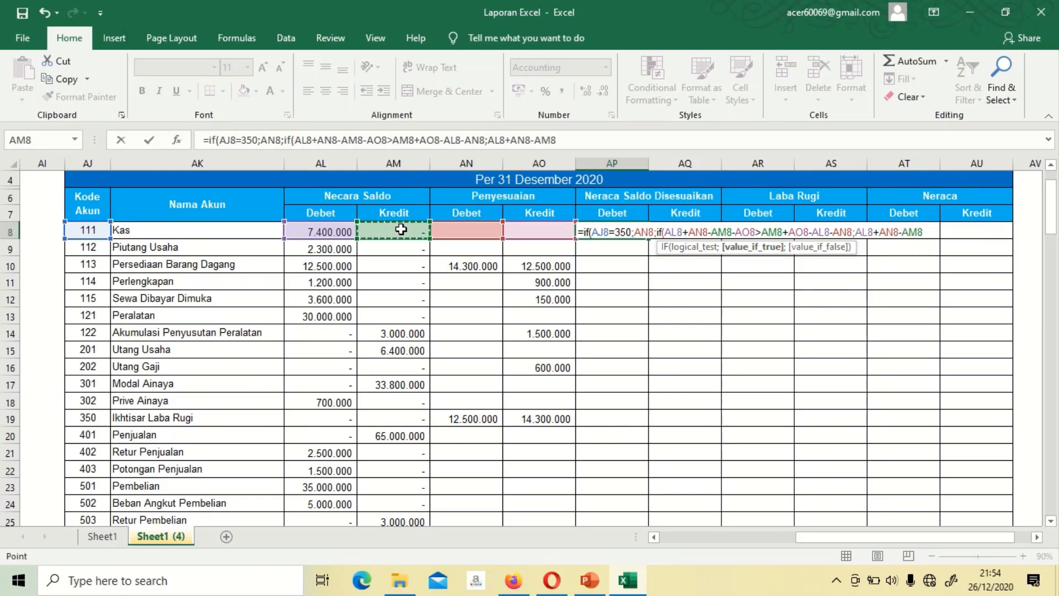
pyautogui.write('-')
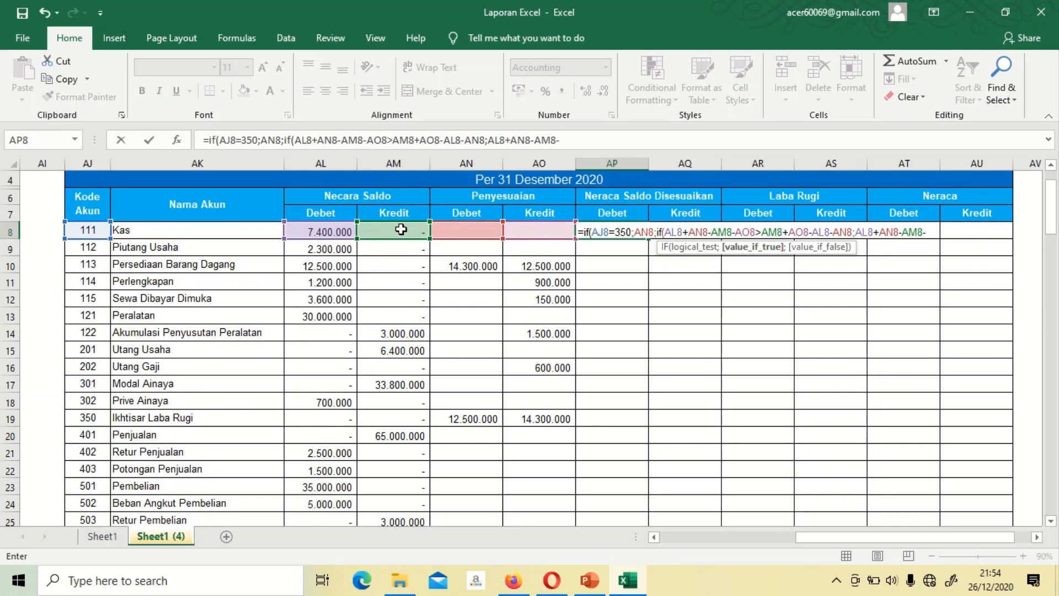
pyautogui.click(537, 227)
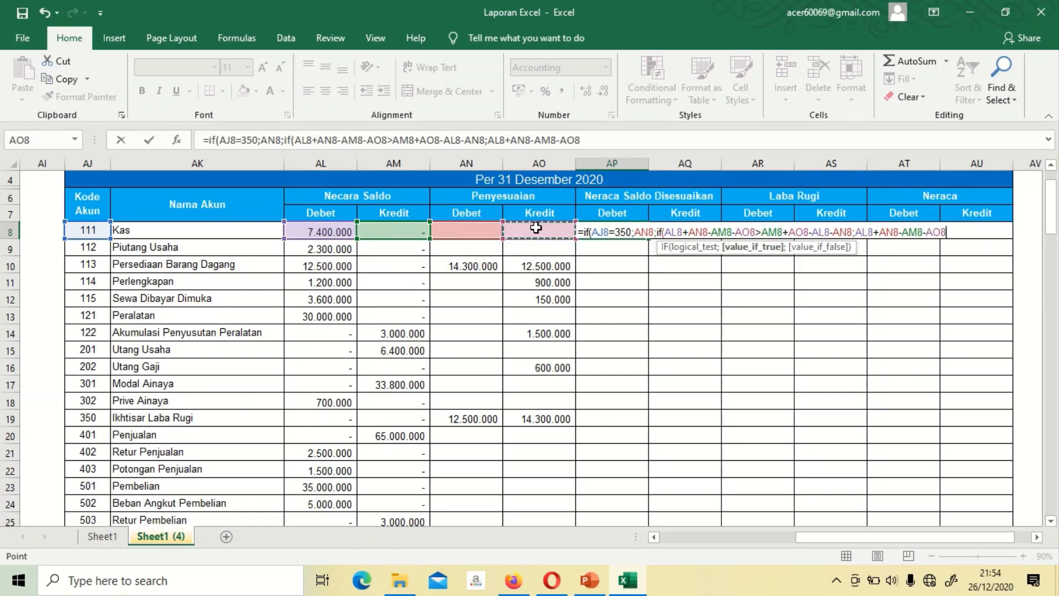
pyautogui.write(';')
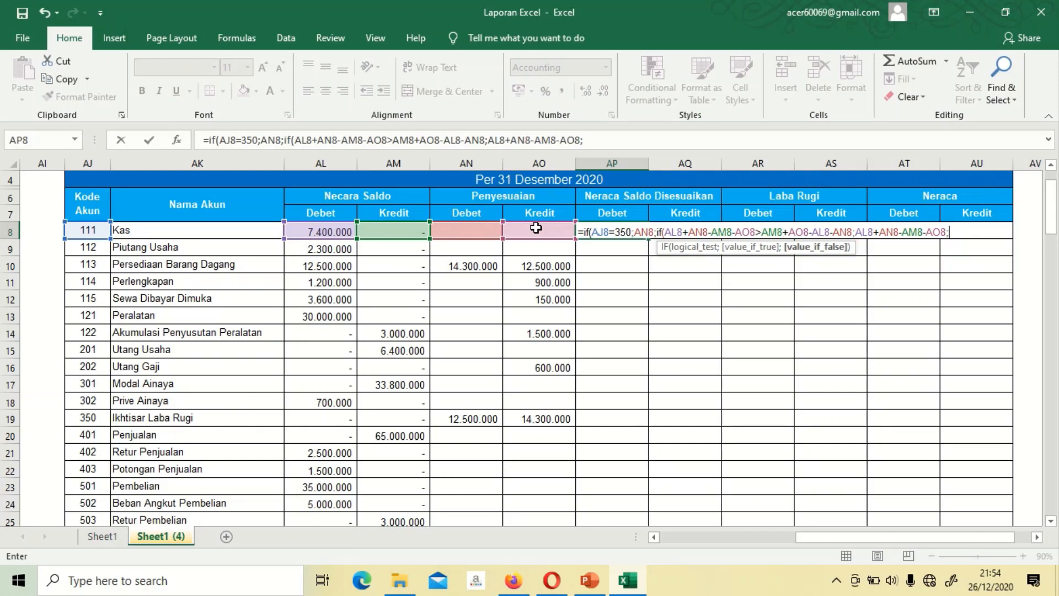
pyautogui.write('0')
pyautogui.press('Return')
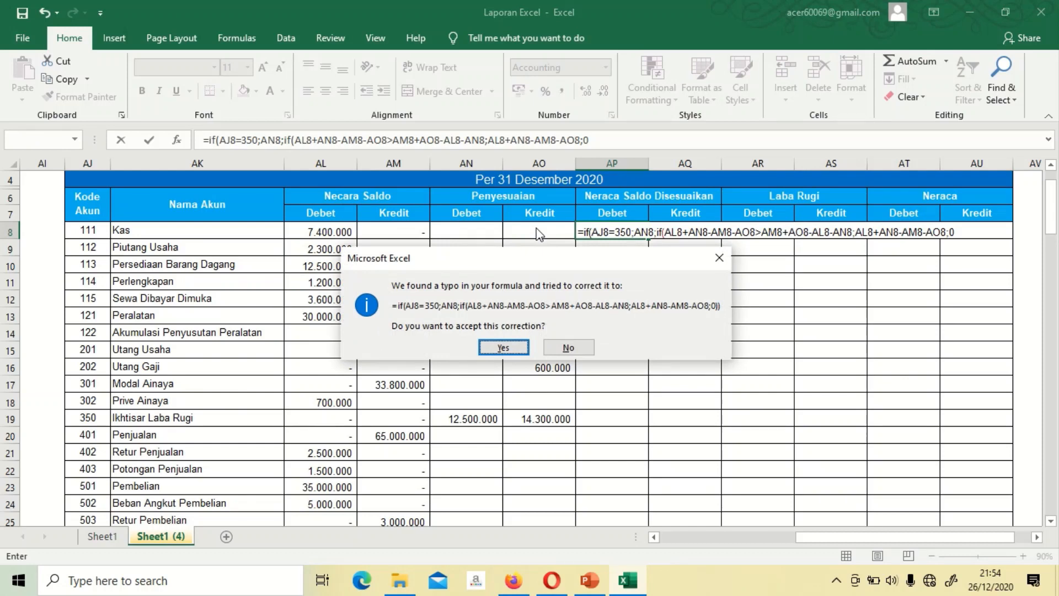
pyautogui.press('Return')
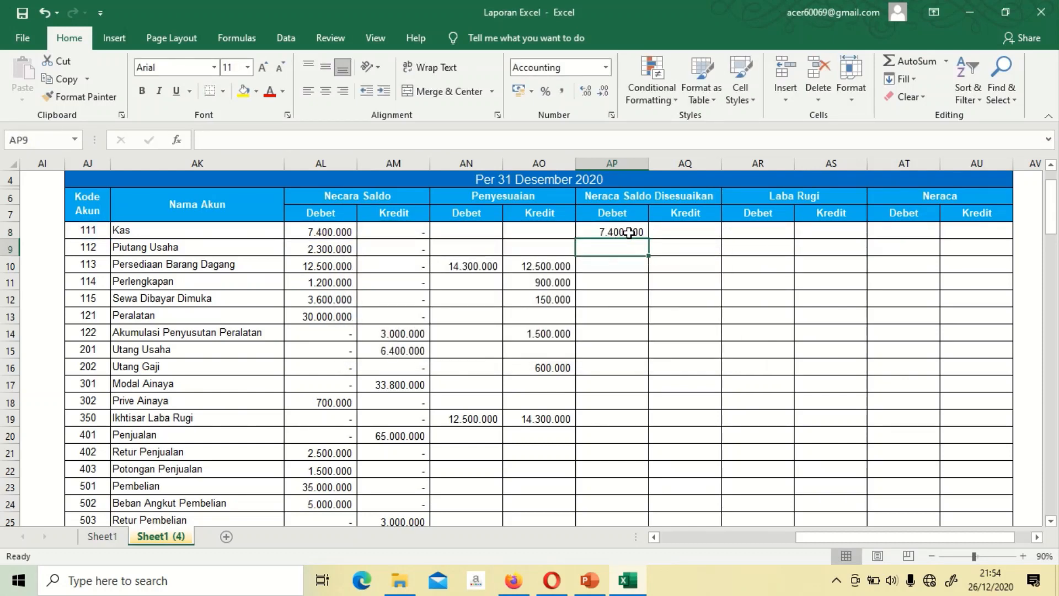
# Step: Start an IF formula in the Kas row's adjusted trial balance credit cell AQ8, returning AO8 when AJ8=350
pyautogui.click(680, 231)
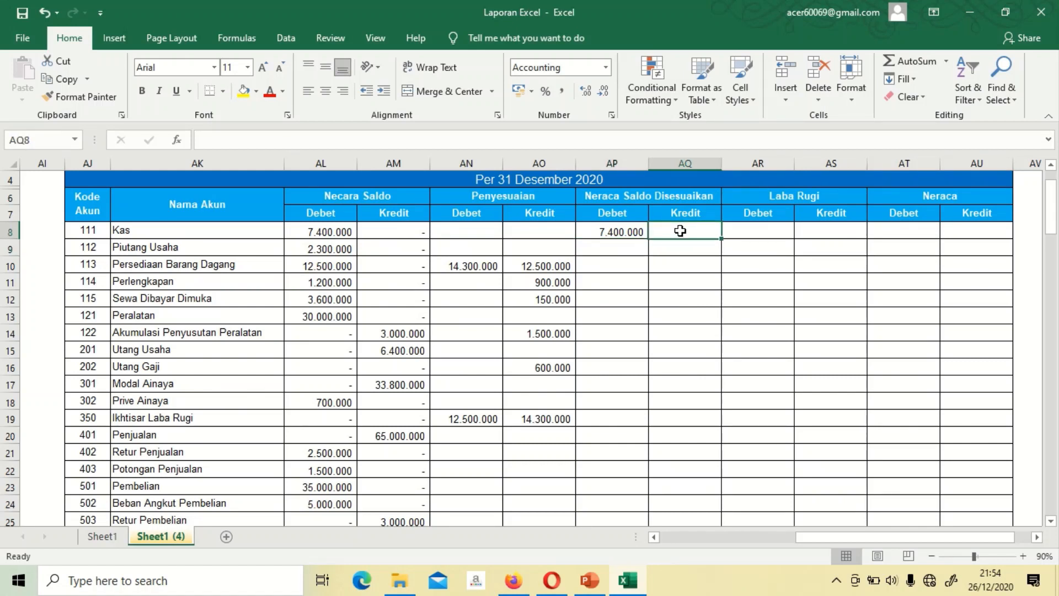
pyautogui.write('=if')
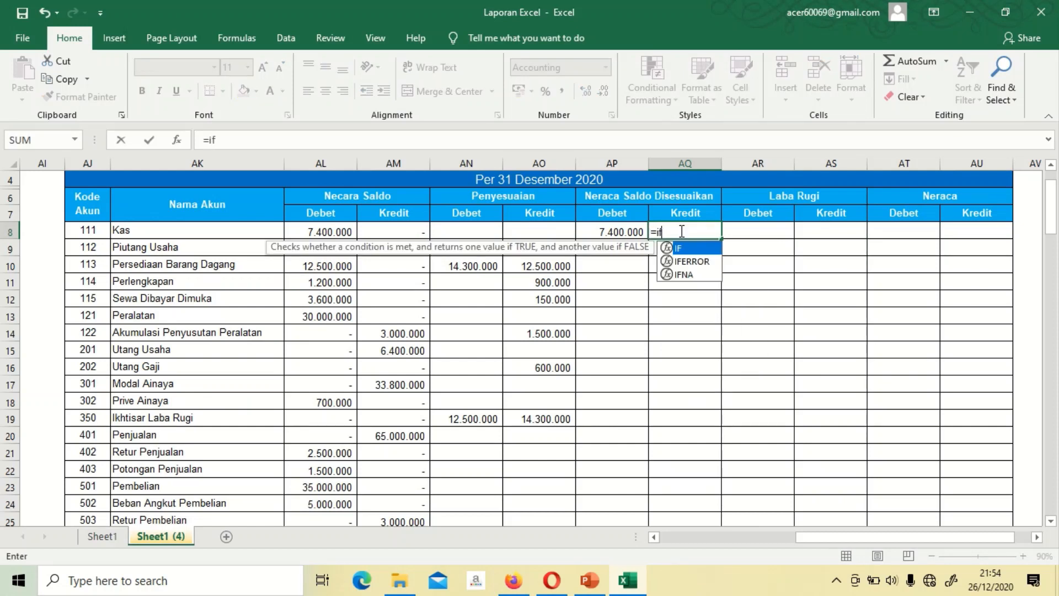
pyautogui.write('(')
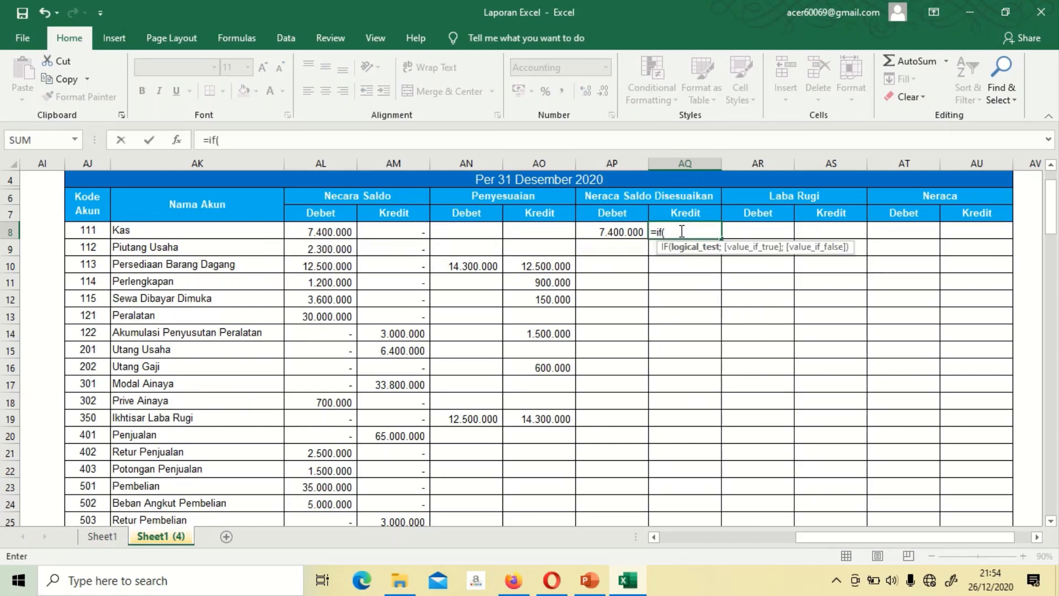
pyautogui.click(92, 228)
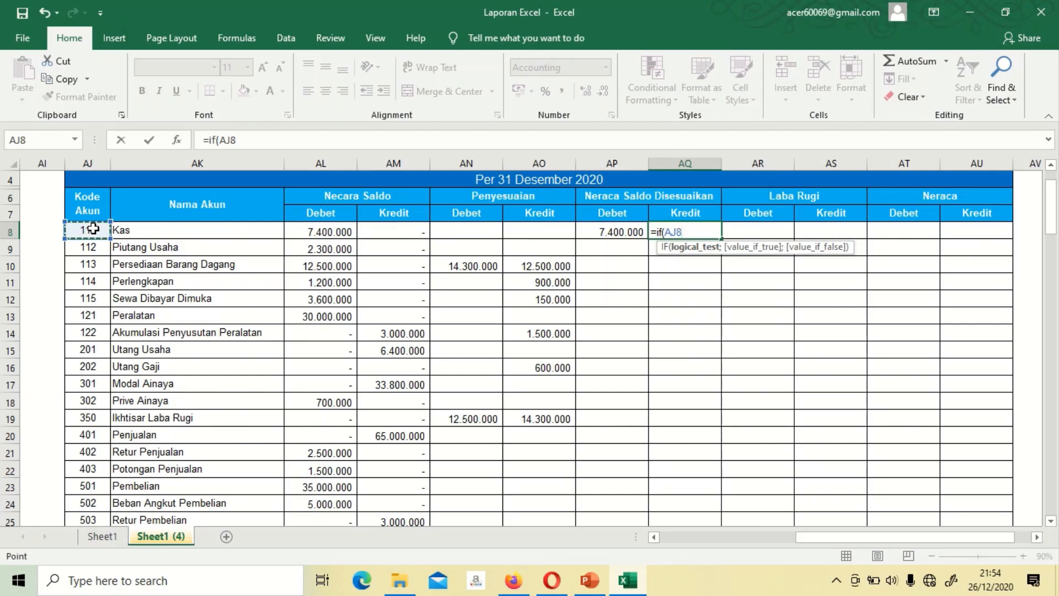
pyautogui.write('=')
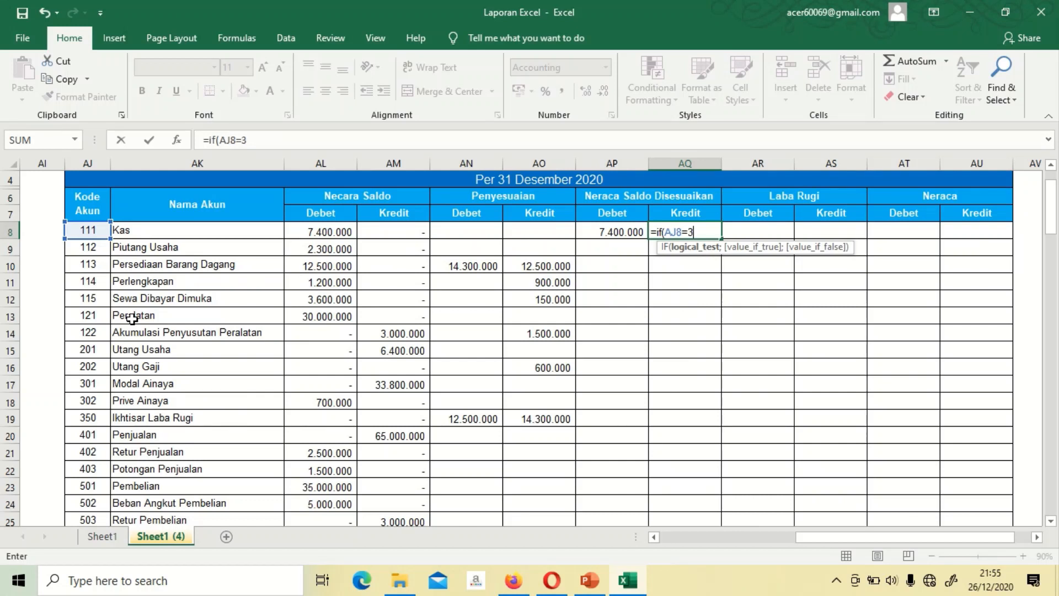
pyautogui.write('350;')
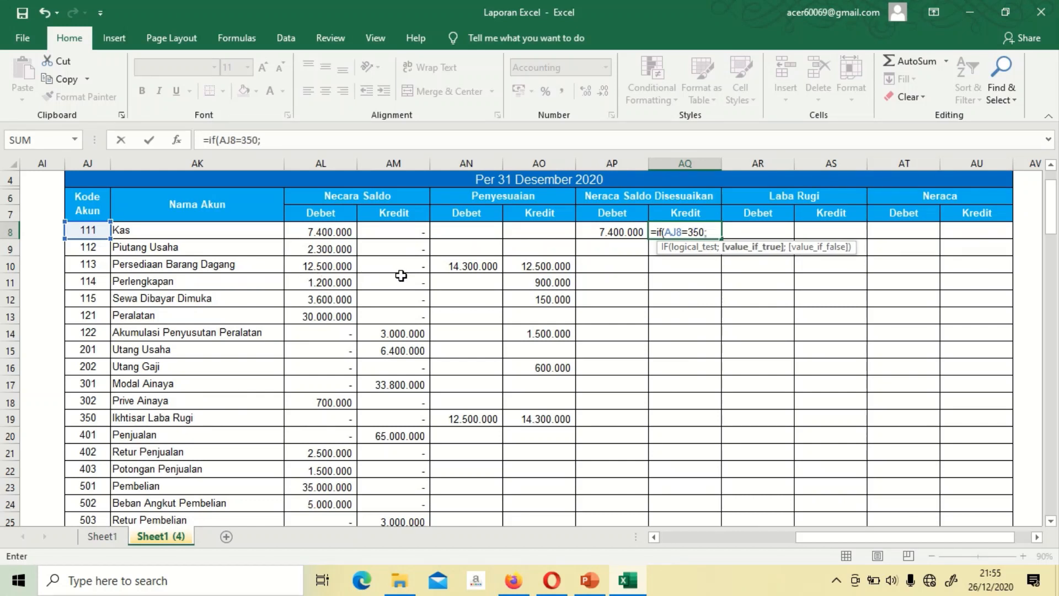
pyautogui.click(528, 234)
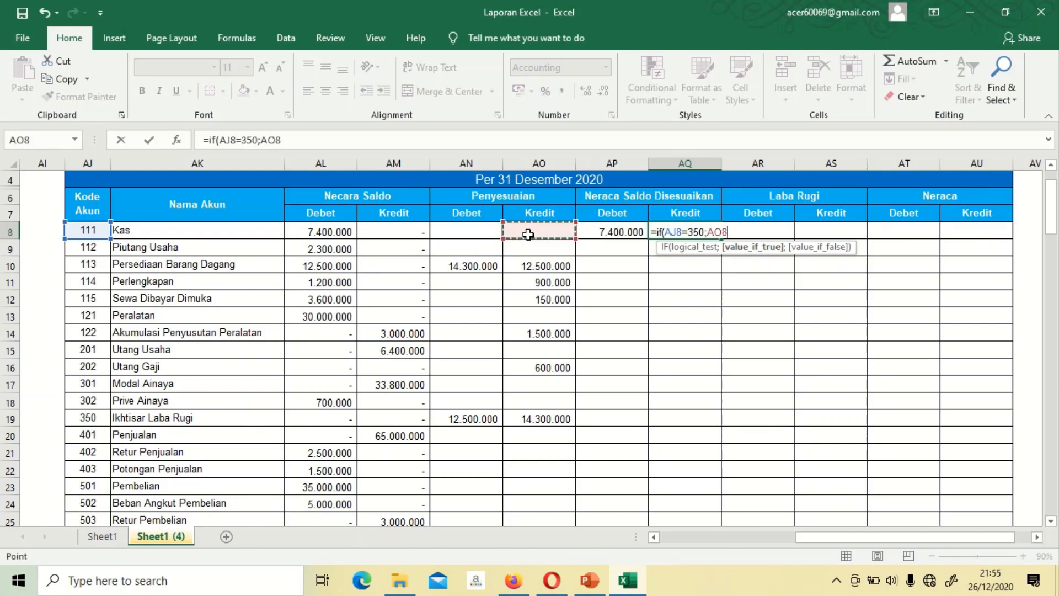
pyautogui.write(';')
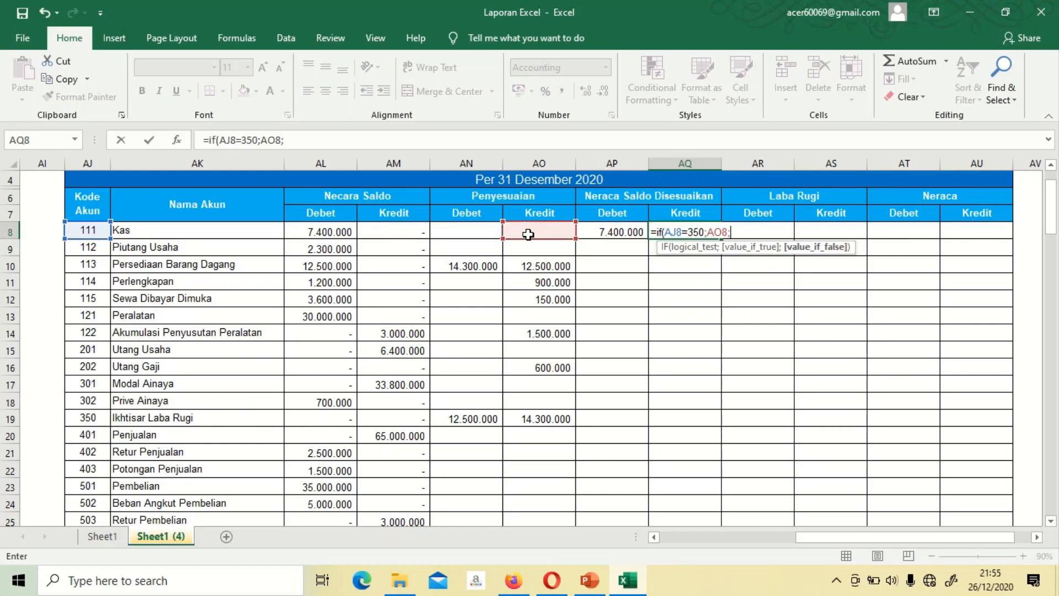
# Step: Add a nested IF as the false value in AQ8, beginning its logical test with AM8+AO8-AL8-AN8
pyautogui.write('if')
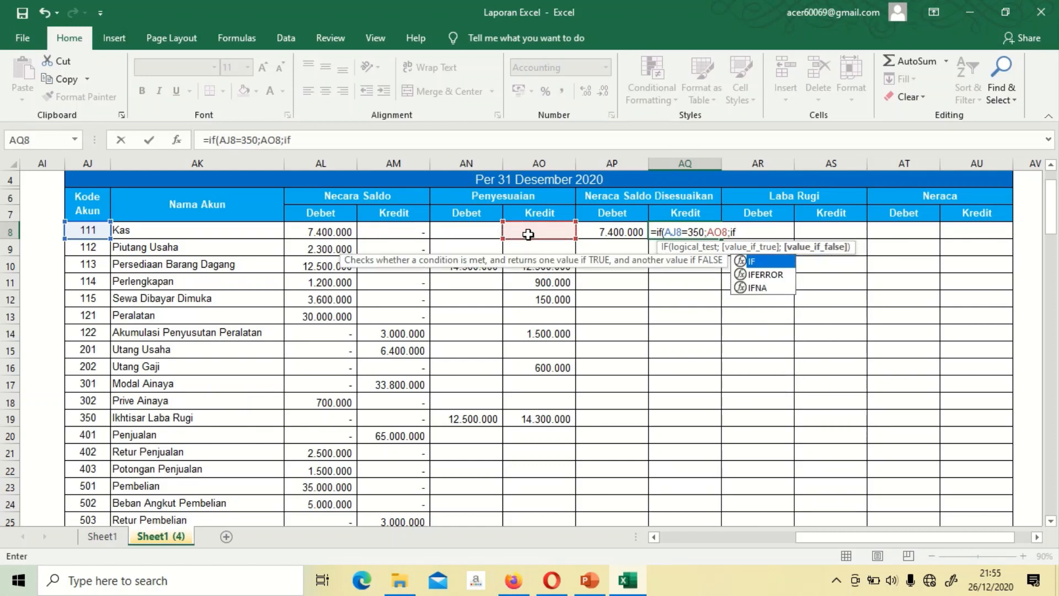
pyautogui.write('(')
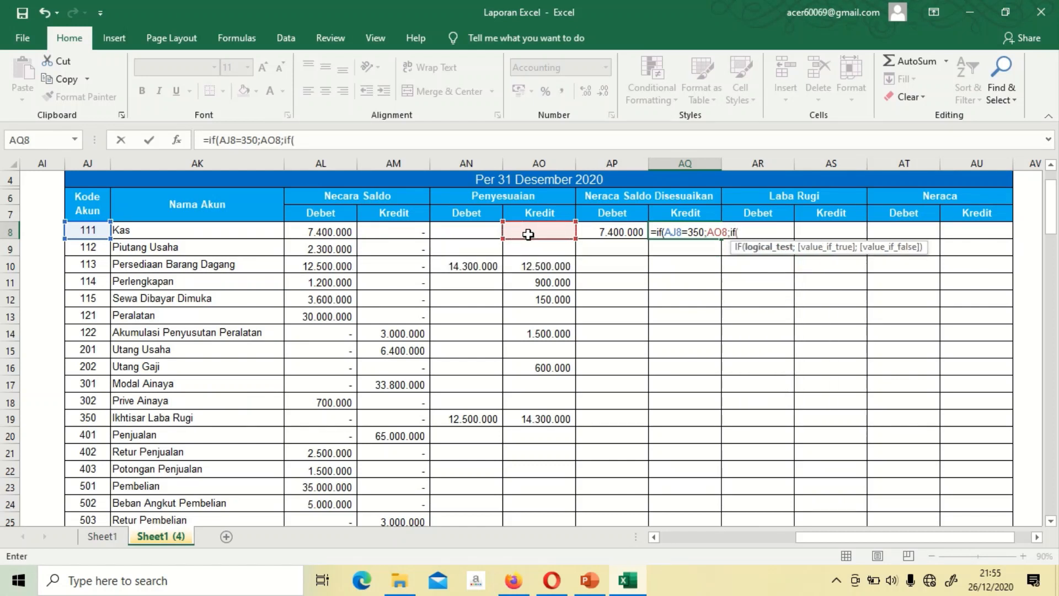
pyautogui.click(406, 230)
pyautogui.write('+')
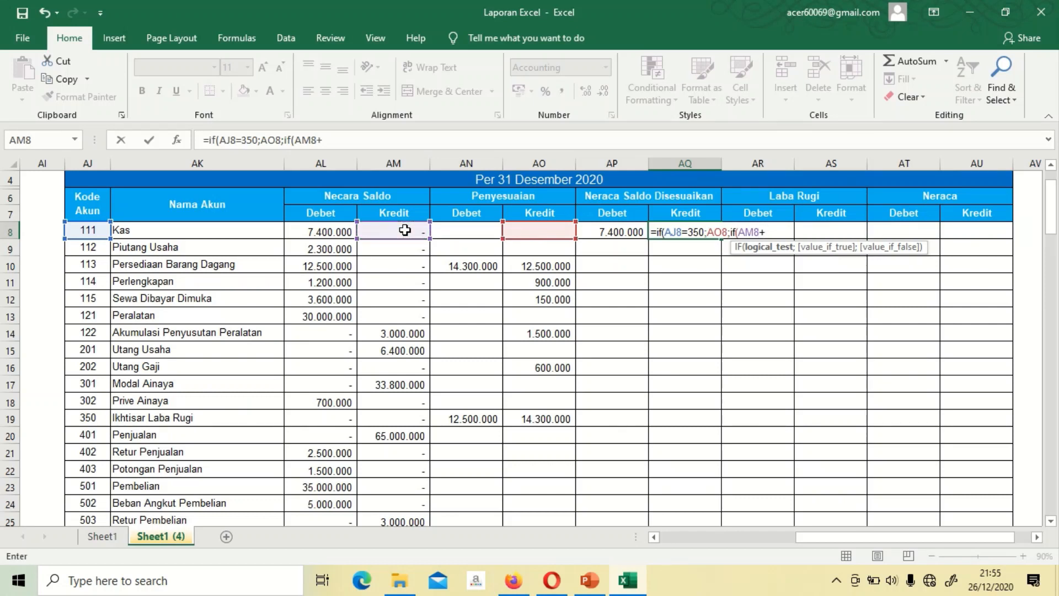
pyautogui.click(546, 230)
pyautogui.write('-')
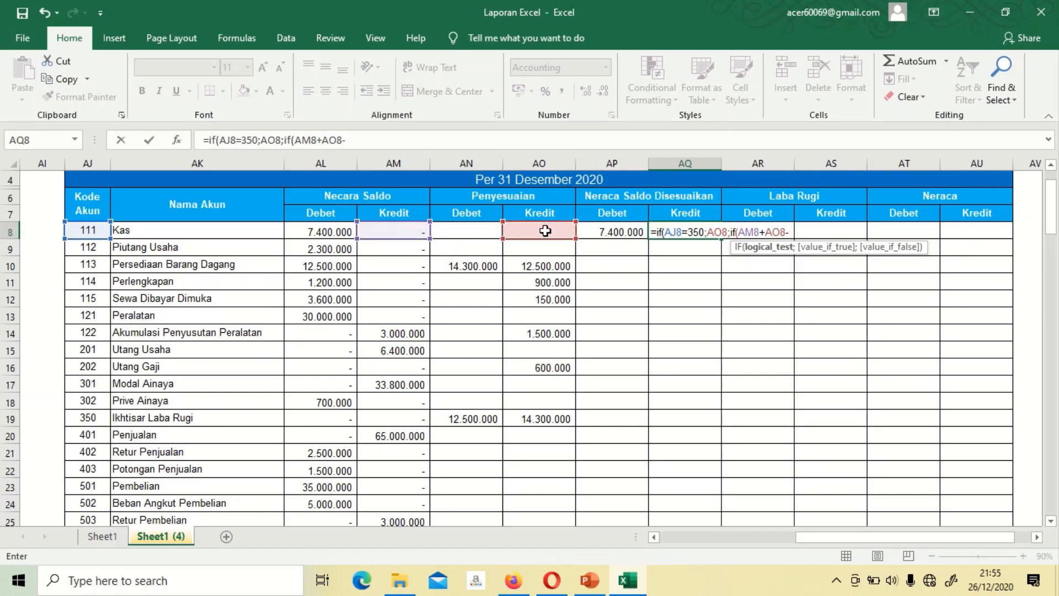
pyautogui.click(337, 232)
pyautogui.write('-')
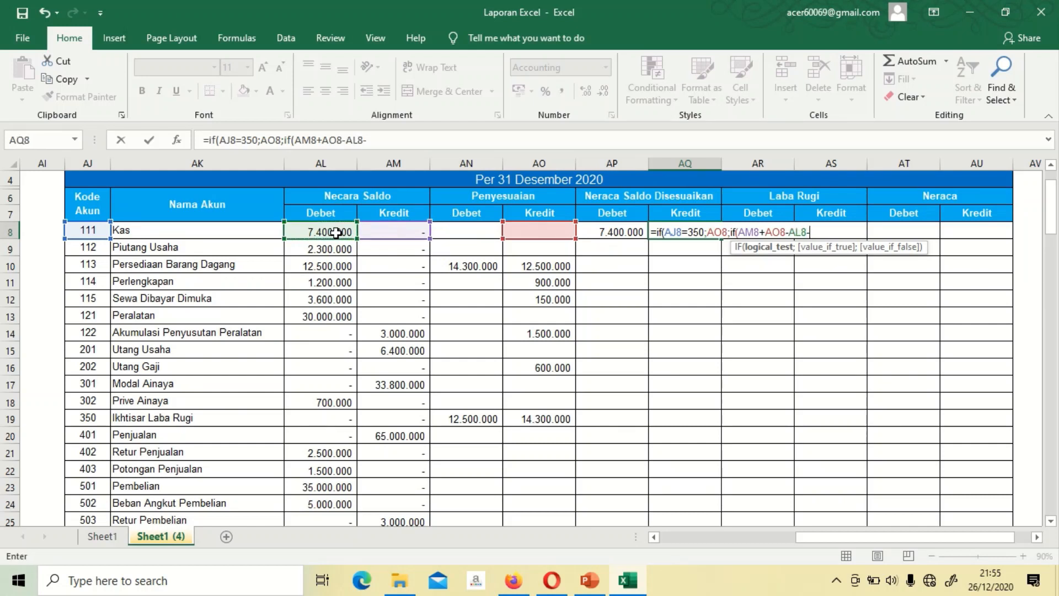
pyautogui.click(459, 230)
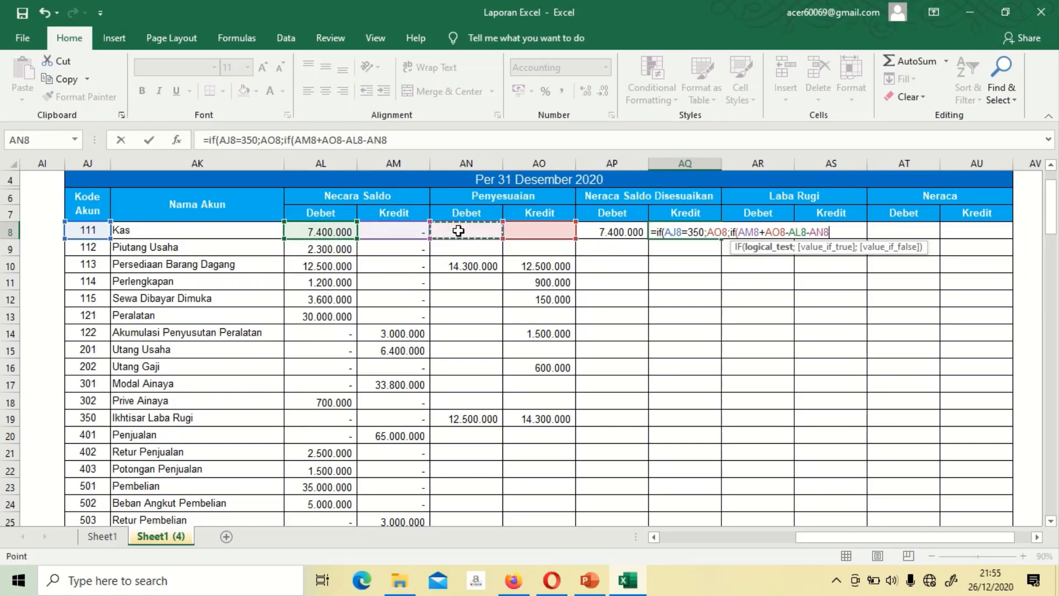
# Step: Complete the nested IF's logical test in AQ8 by comparing the expression as greater than AL8+AN8-AM8-AO8
pyautogui.write('>')
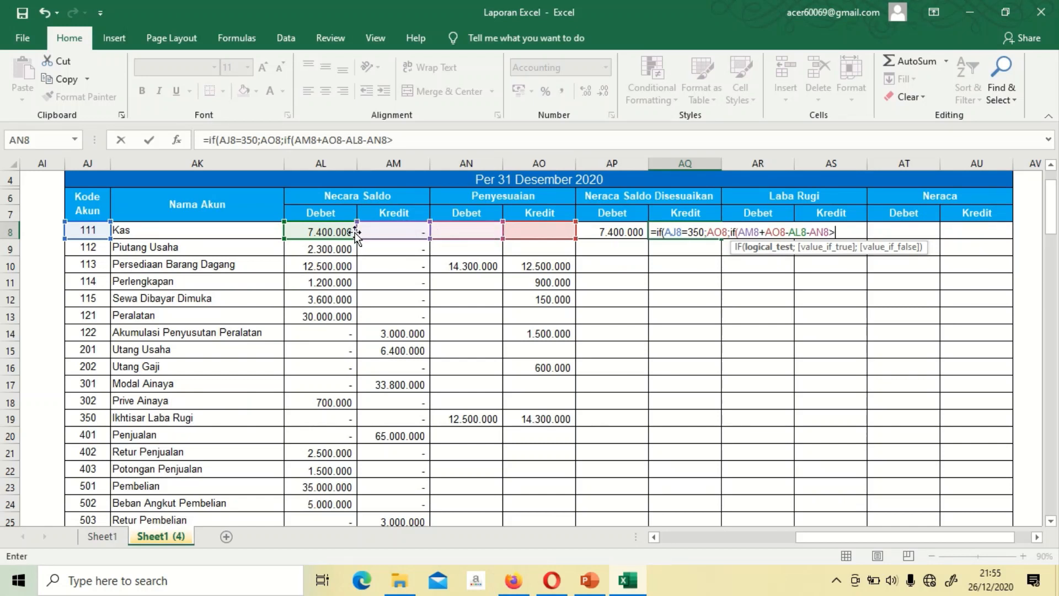
pyautogui.click(321, 229)
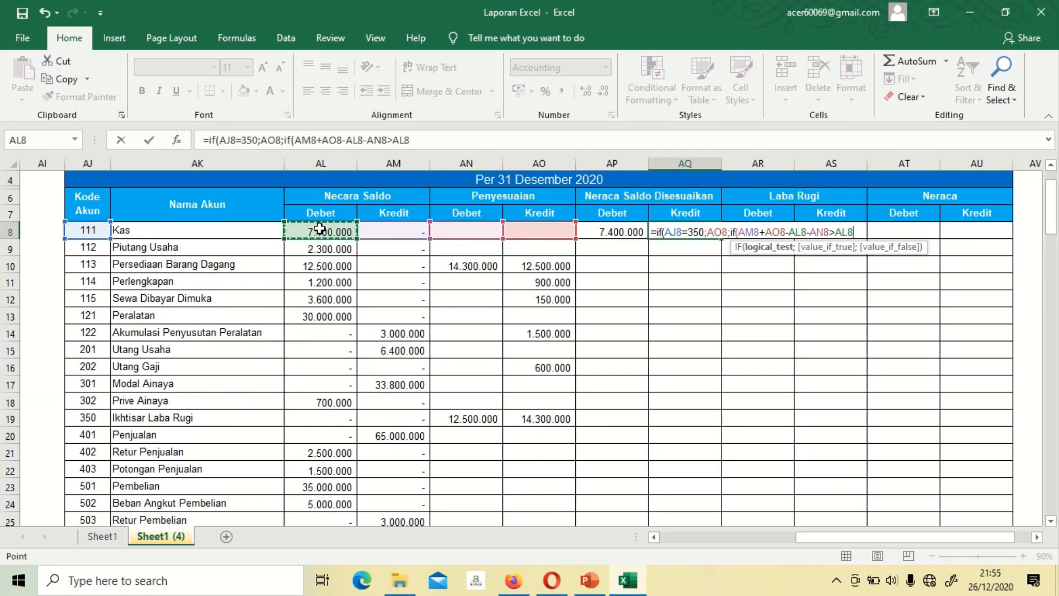
pyautogui.write('+')
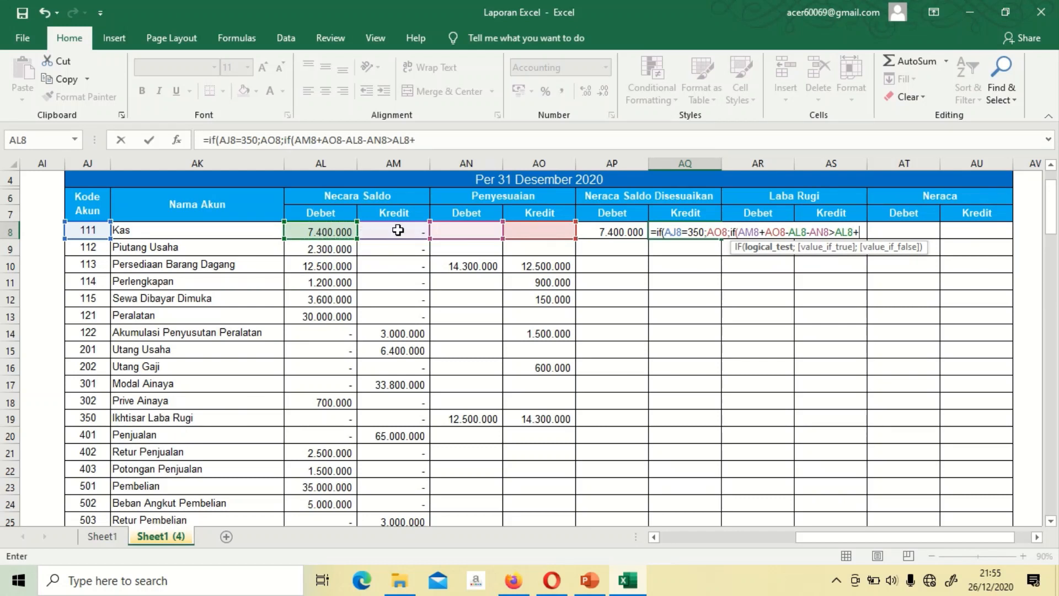
pyautogui.click(465, 231)
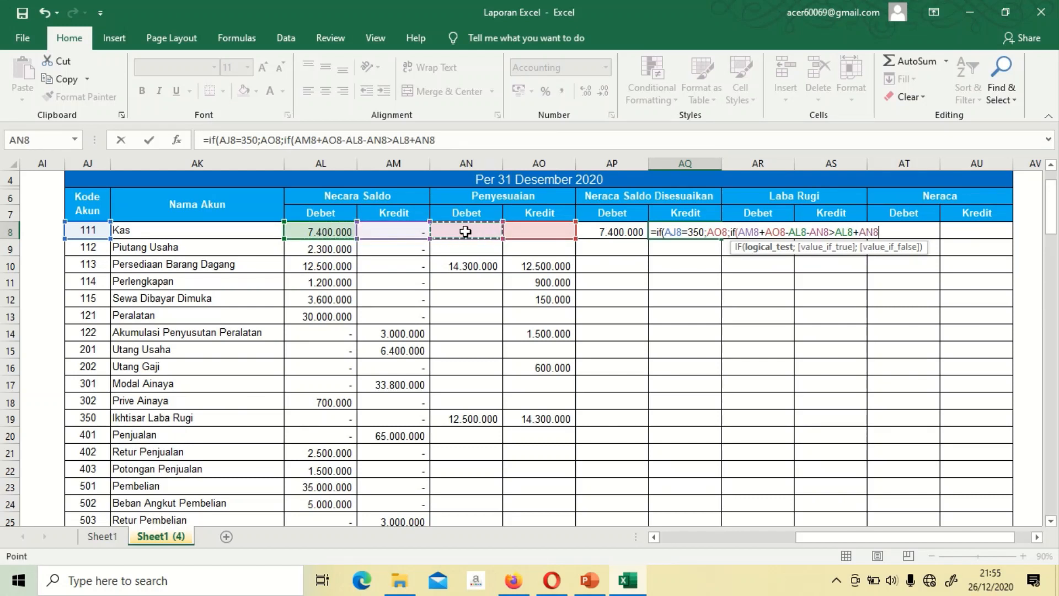
pyautogui.write('-')
pyautogui.click(393, 231)
pyautogui.write('-')
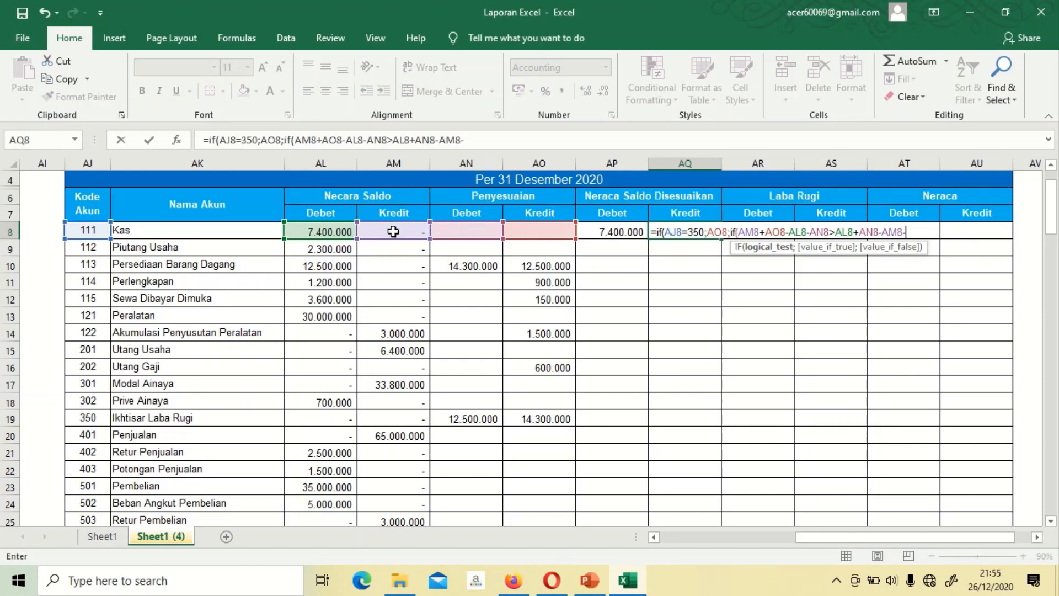
pyautogui.click(522, 233)
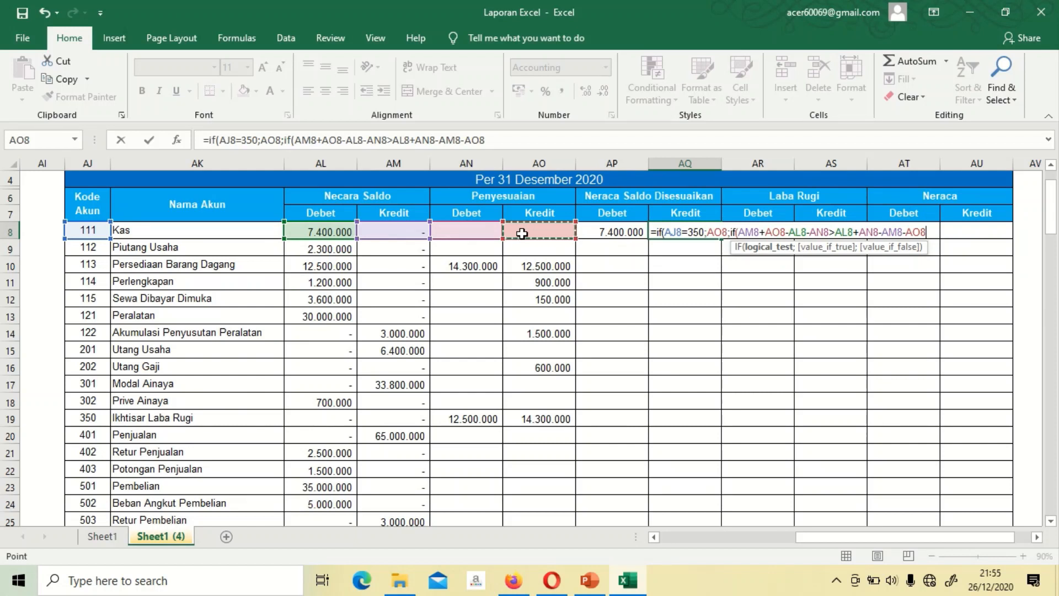
pyautogui.write(';')
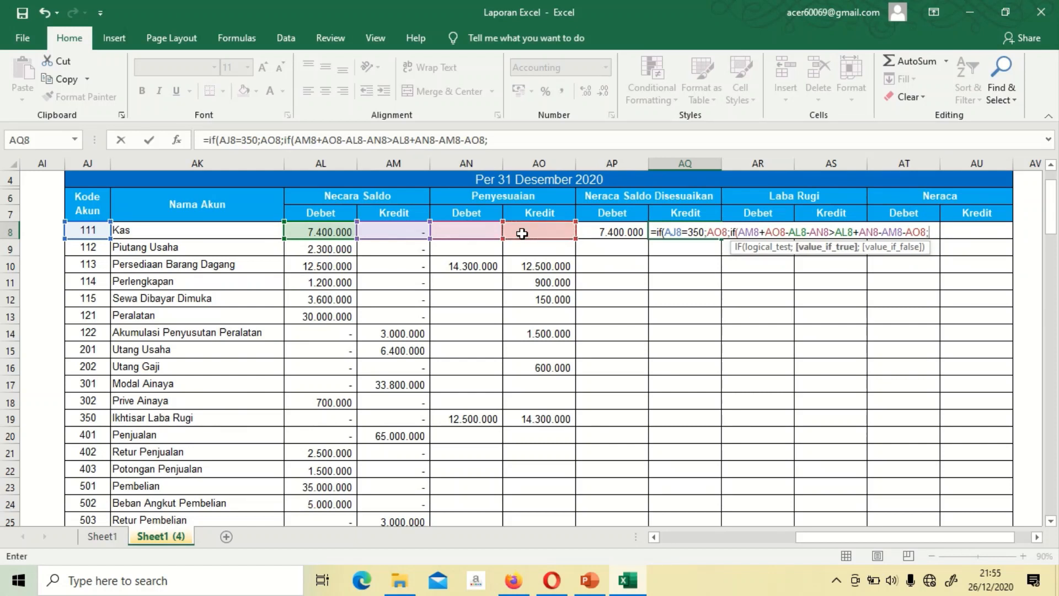
# Step: Finish the AQ8 formula with AM8+AO8-AL8-AN8 as the nested IF's true value and 0 as its false value, accepting the proposed parenthesis correction
pyautogui.click(402, 231)
pyautogui.write('+')
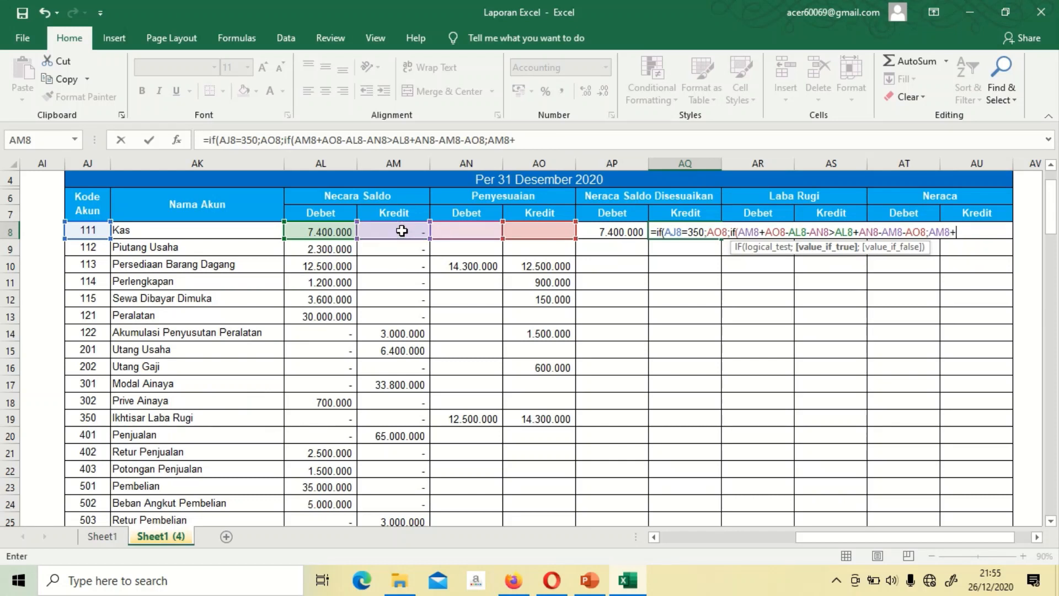
pyautogui.click(534, 229)
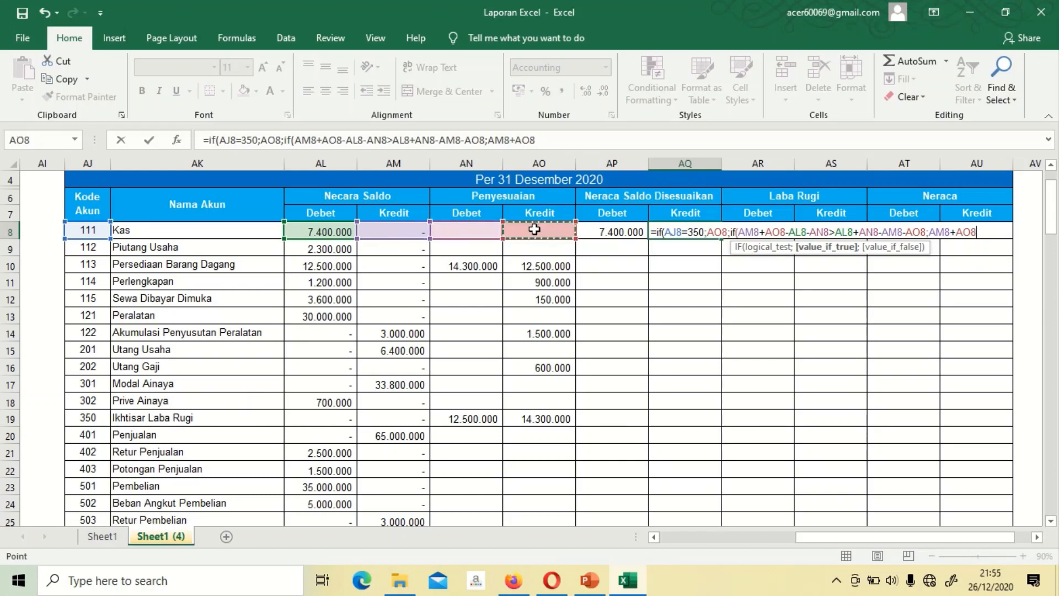
pyautogui.write('-')
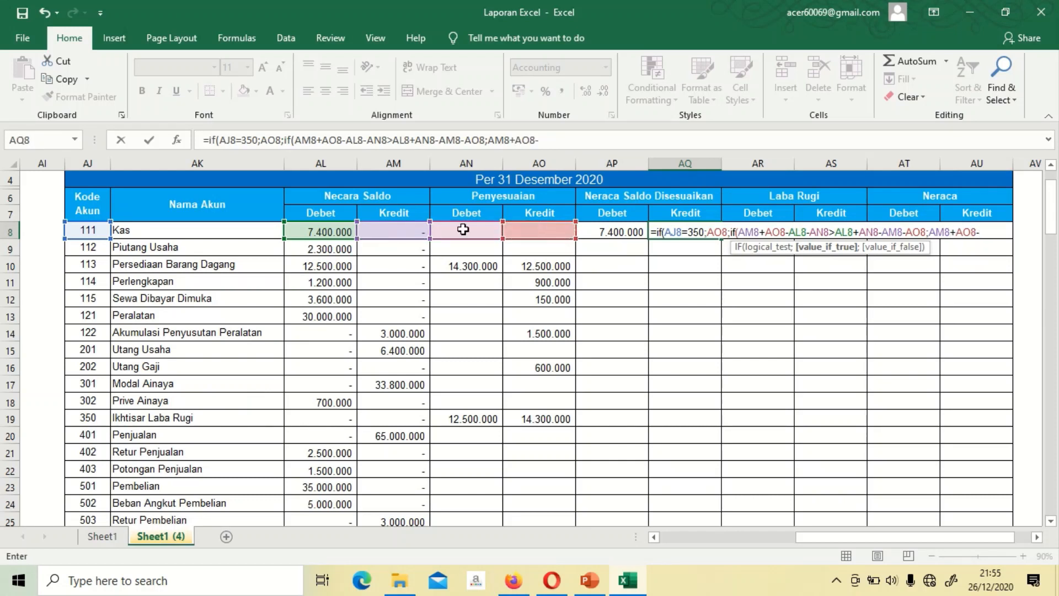
pyautogui.click(338, 232)
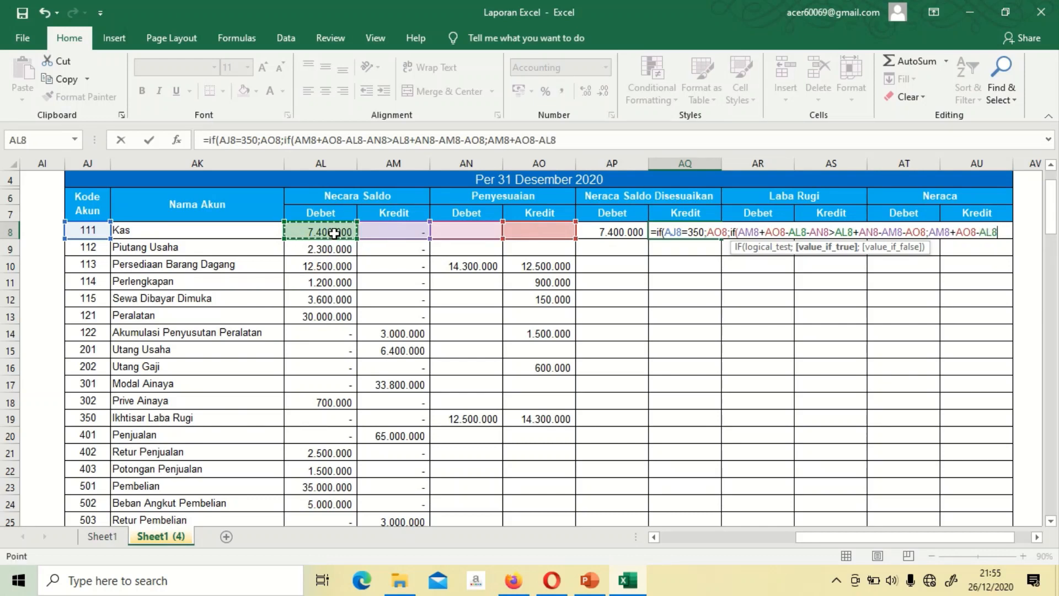
pyautogui.write('-')
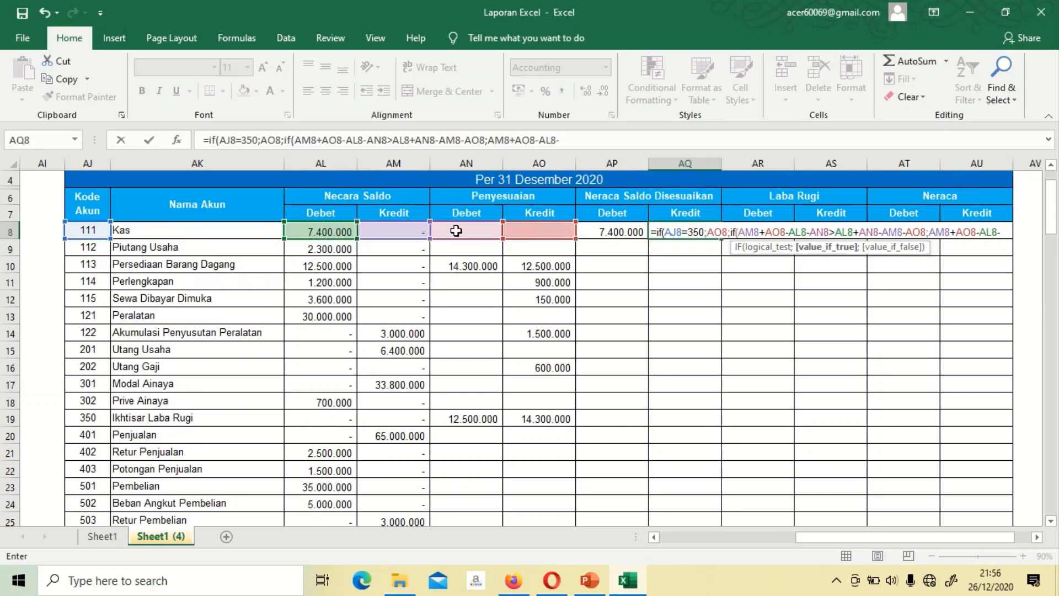
pyautogui.click(475, 232)
pyautogui.write(';')
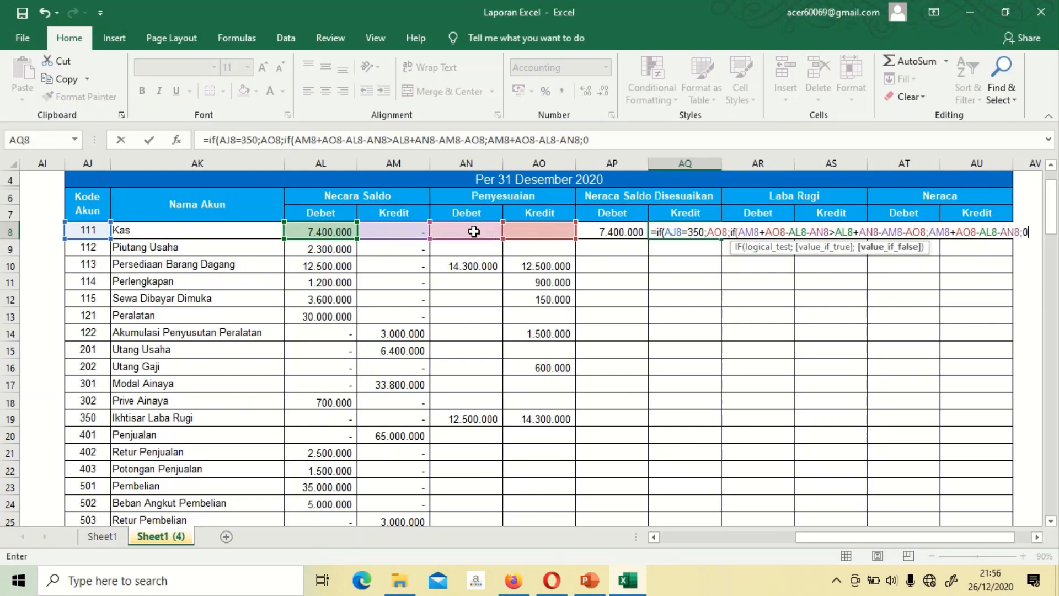
pyautogui.write('0')
pyautogui.press('Return')
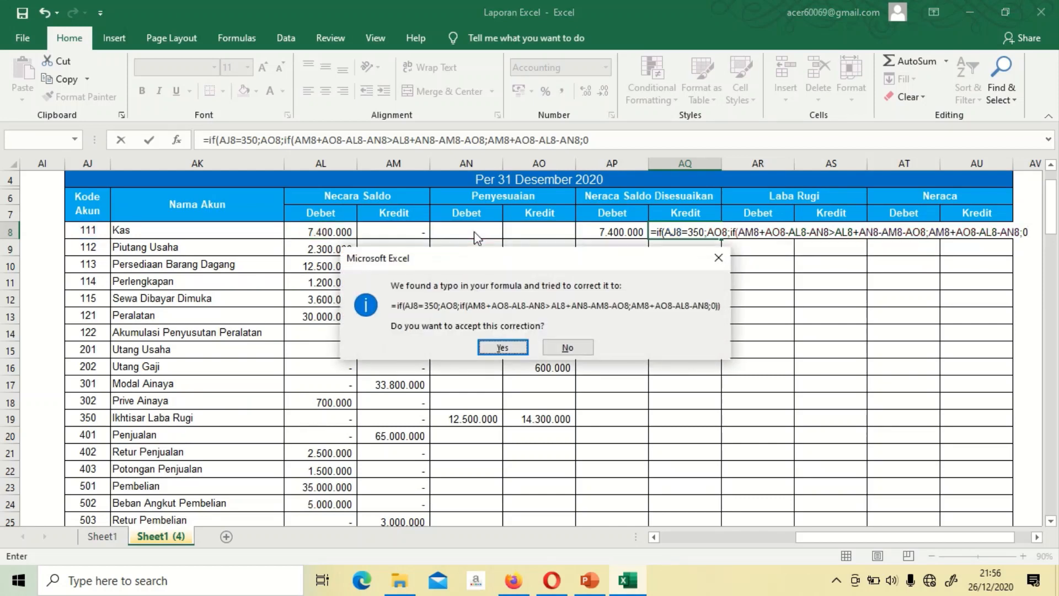
pyautogui.press('Return')
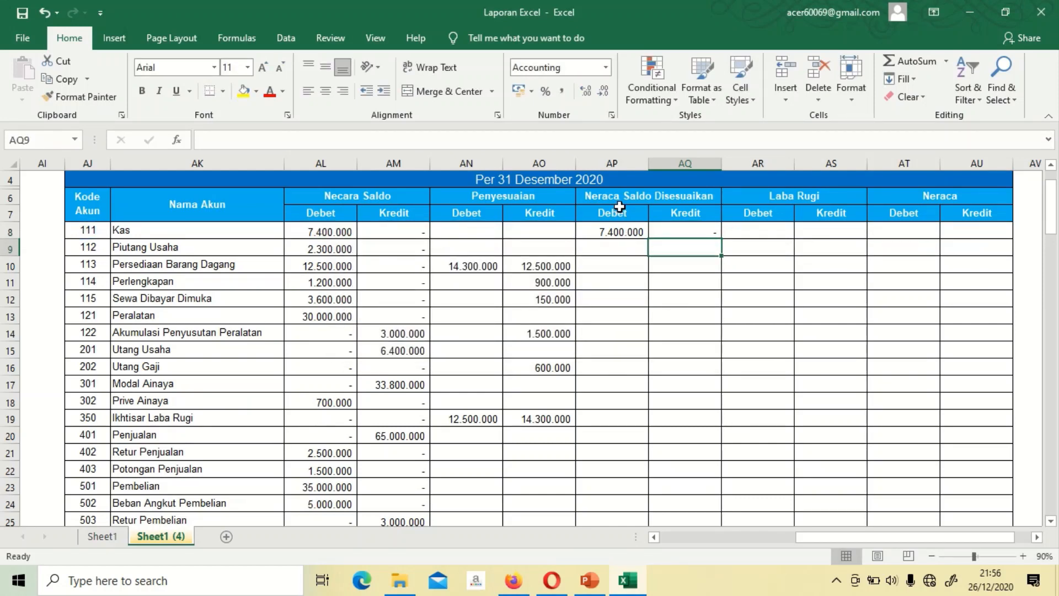
# Step: Copy the AP8:AQ8 adjusted trial balance formulas down through row 35, the last account row
pyautogui.click(627, 232)
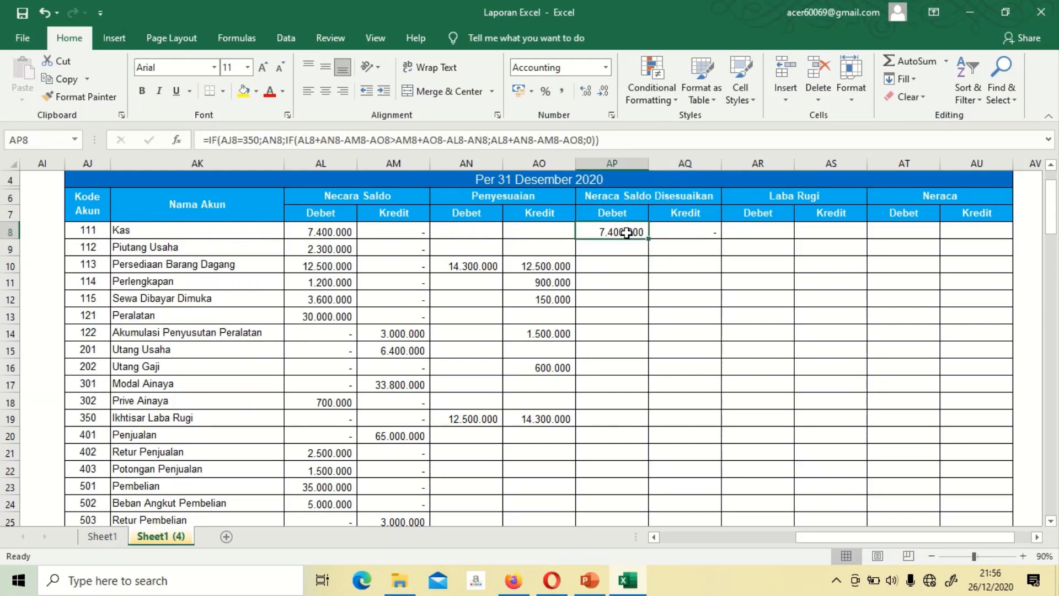
pyautogui.click(678, 231)
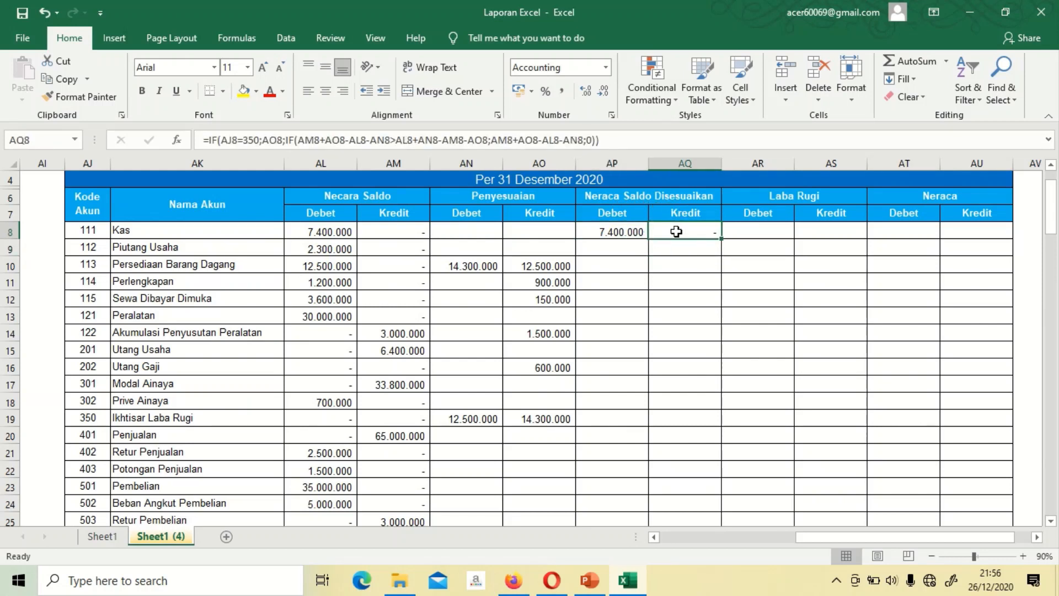
pyautogui.click(624, 235)
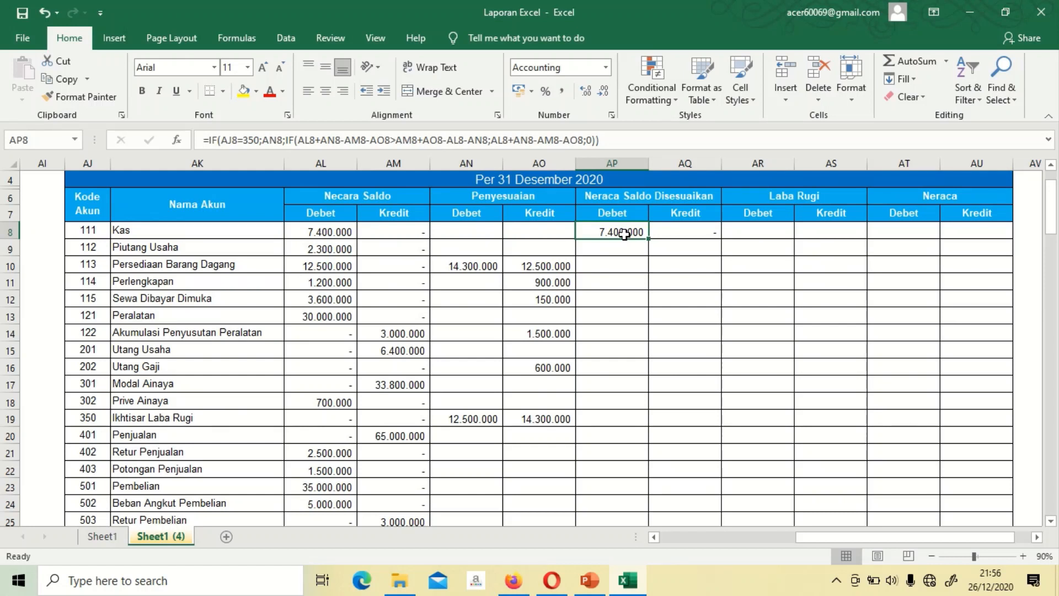
pyautogui.hotkey('shift', 'Right')
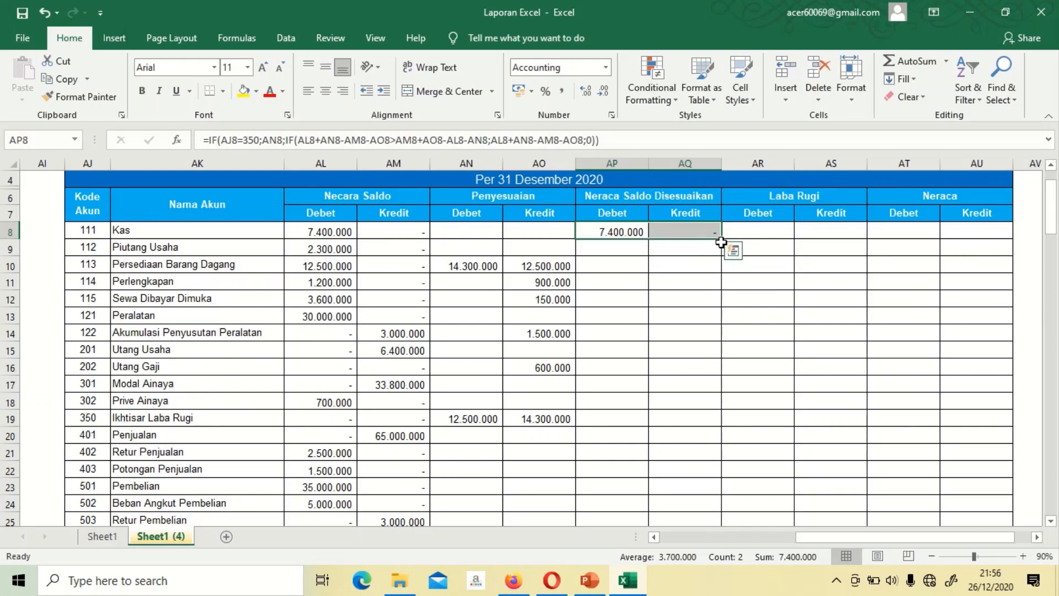
pyautogui.moveTo(721, 240)
pyautogui.mouseDown()
pyautogui.moveTo(713, 543)
pyautogui.moveTo(698, 465)
pyautogui.moveTo(698, 485)
pyautogui.mouseUp()
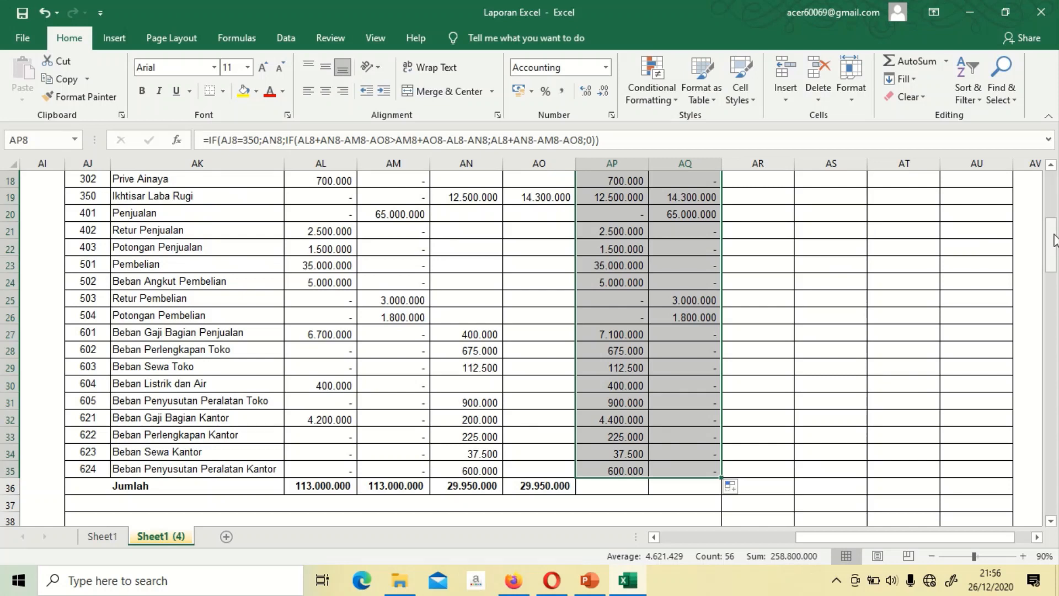
pyautogui.moveTo(1054, 240); pyautogui.dragTo(1050, 206)
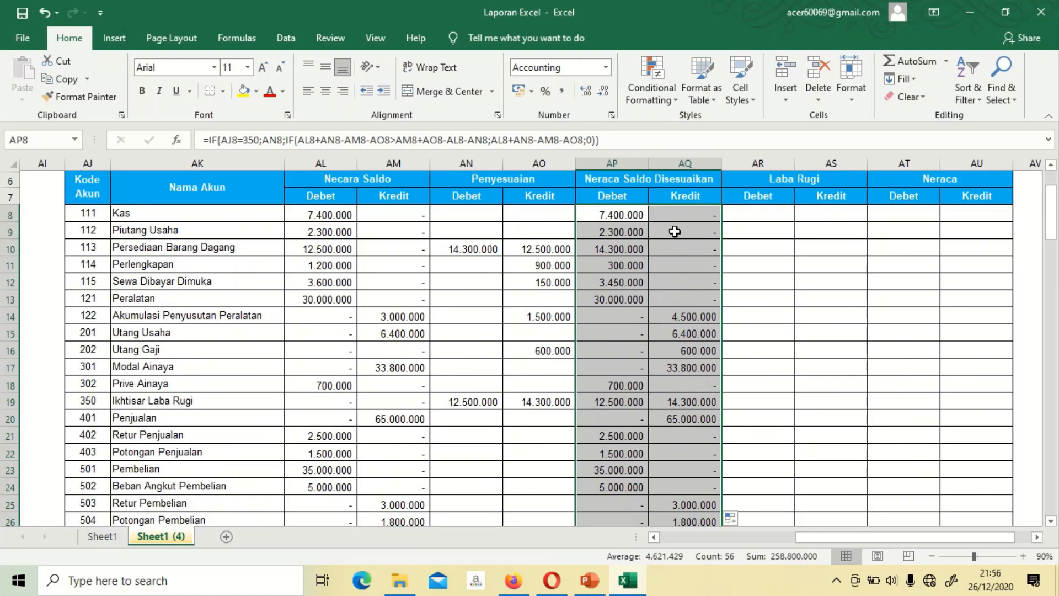
pyautogui.click(613, 232)
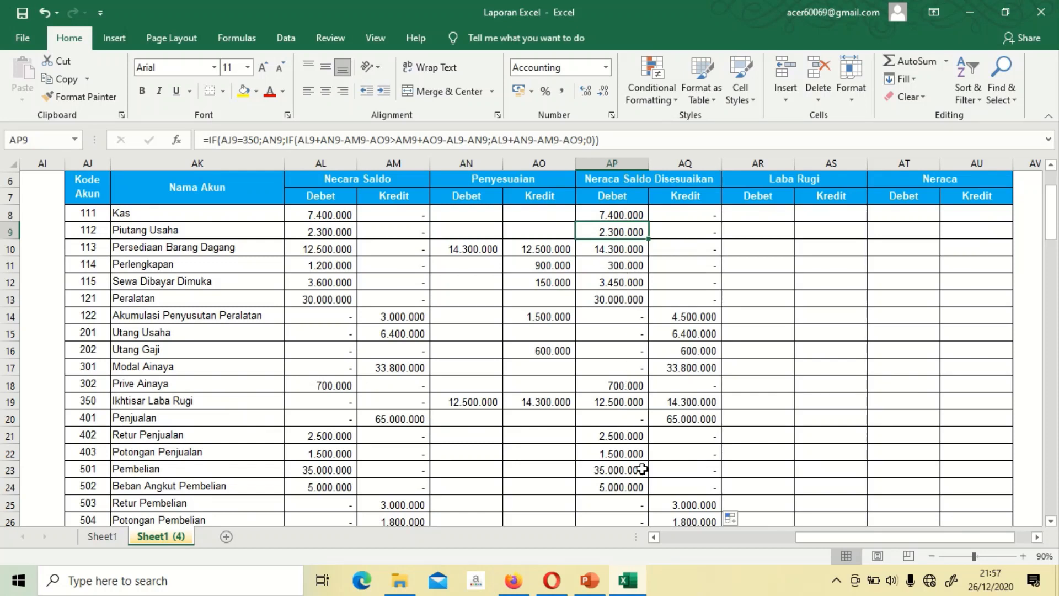
# Step: Extend the SUM formula from AO36 across the Jumlah row to total the adjusted trial balance columns in AP36 and AQ36
pyautogui.click(1051, 521)
pyautogui.click(1051, 523)
pyautogui.click(1051, 523)
pyautogui.click(1051, 523)
pyautogui.click(1051, 522)
pyautogui.click(1051, 523)
pyautogui.click(1051, 522)
pyautogui.click(1051, 523)
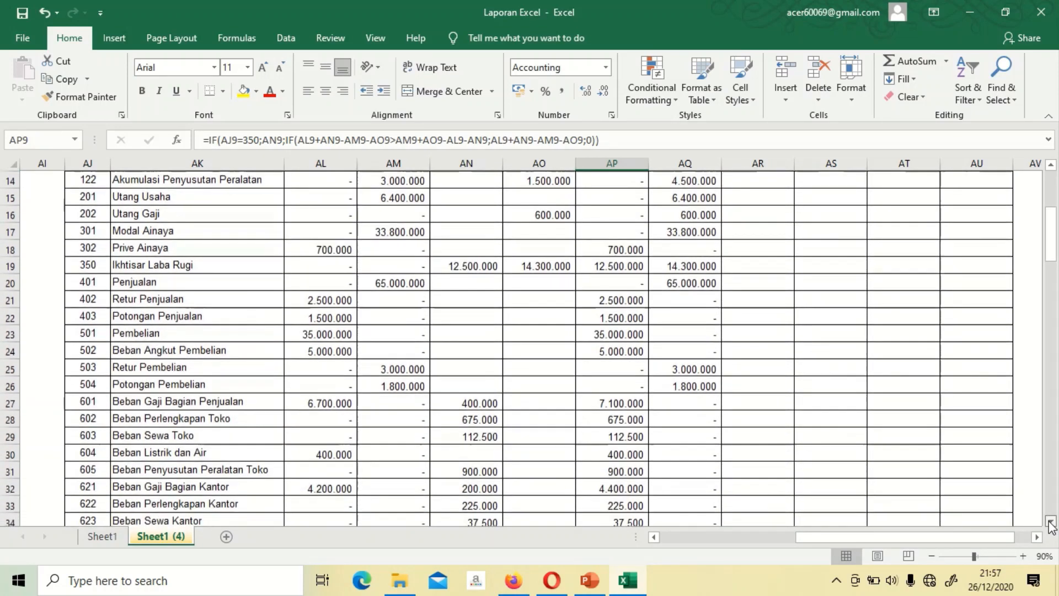
pyautogui.click(1051, 523)
pyautogui.click(1051, 522)
pyautogui.click(1052, 522)
pyautogui.click(1051, 523)
pyautogui.click(1051, 523)
pyautogui.click(1052, 522)
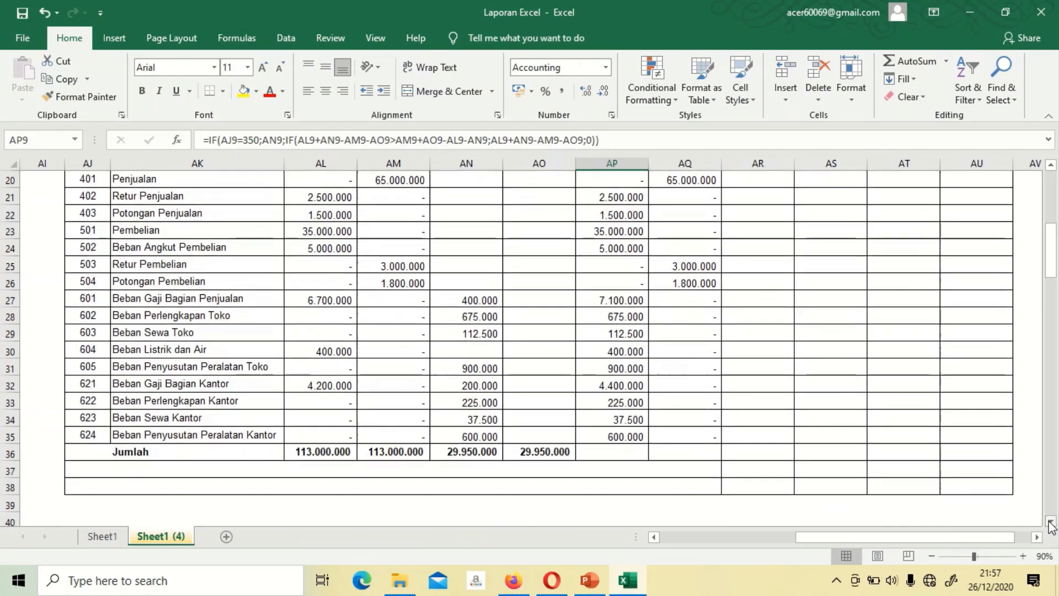
pyautogui.click(636, 456)
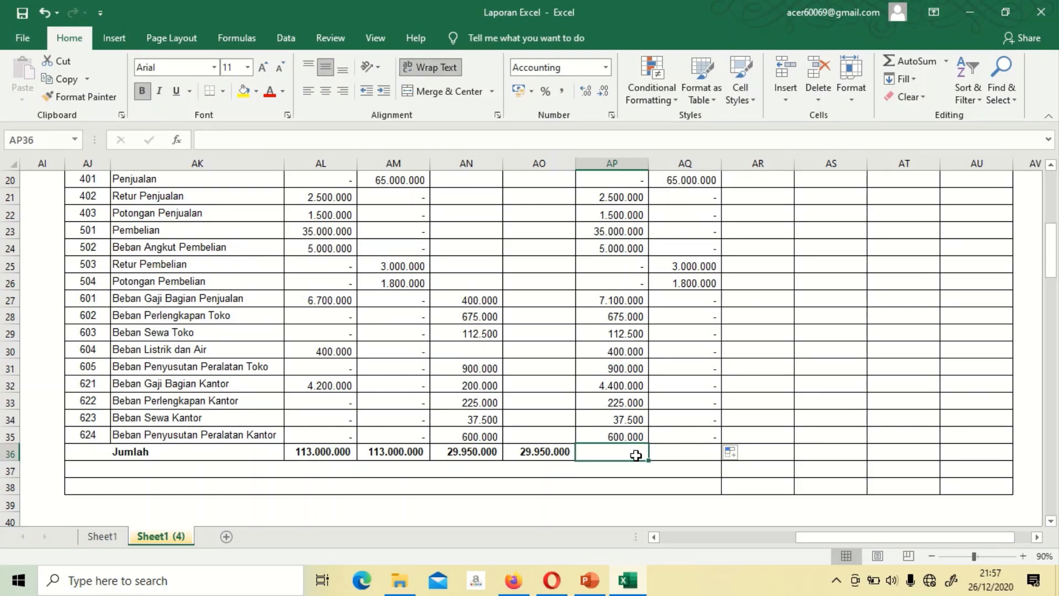
pyautogui.click(558, 455)
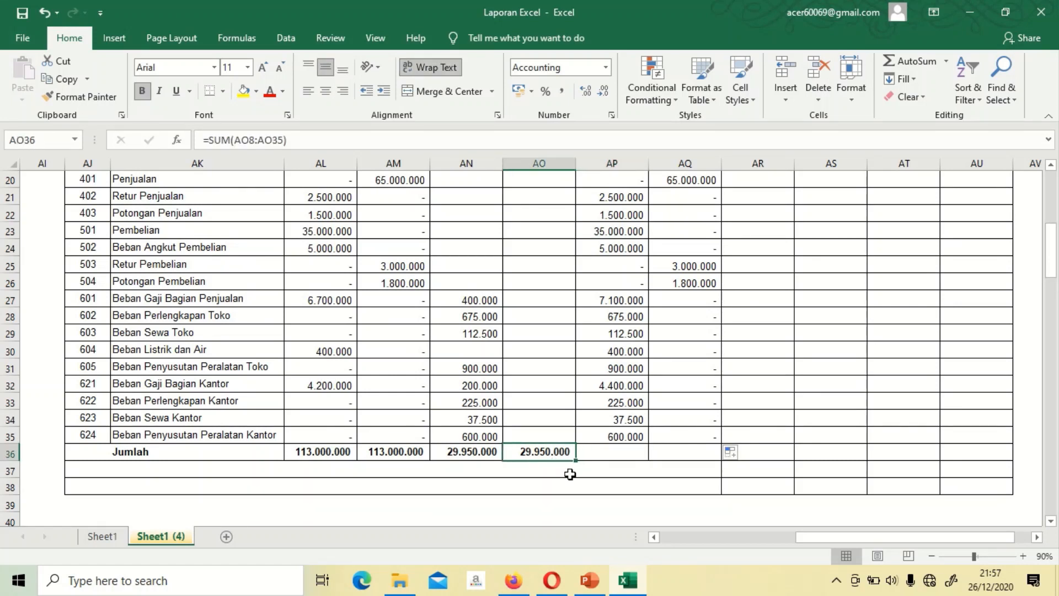
pyautogui.moveTo(577, 462); pyautogui.dragTo(704, 465)
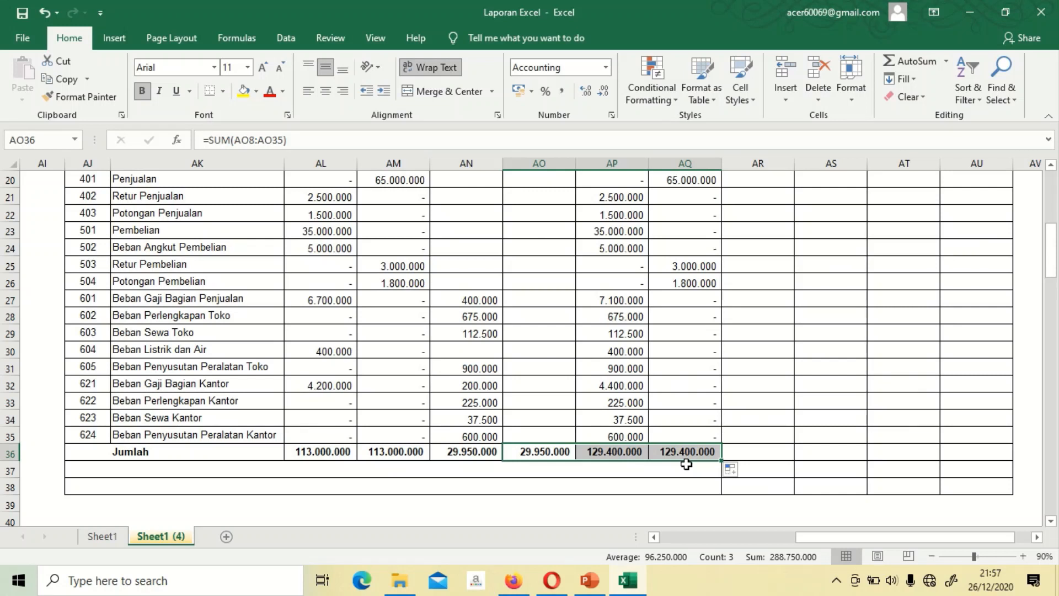
# Step: Review the adjusted trial balance columns from row 35 up to the Kas row, including the formulas in AP8 and AQ8
pyautogui.click(666, 435)
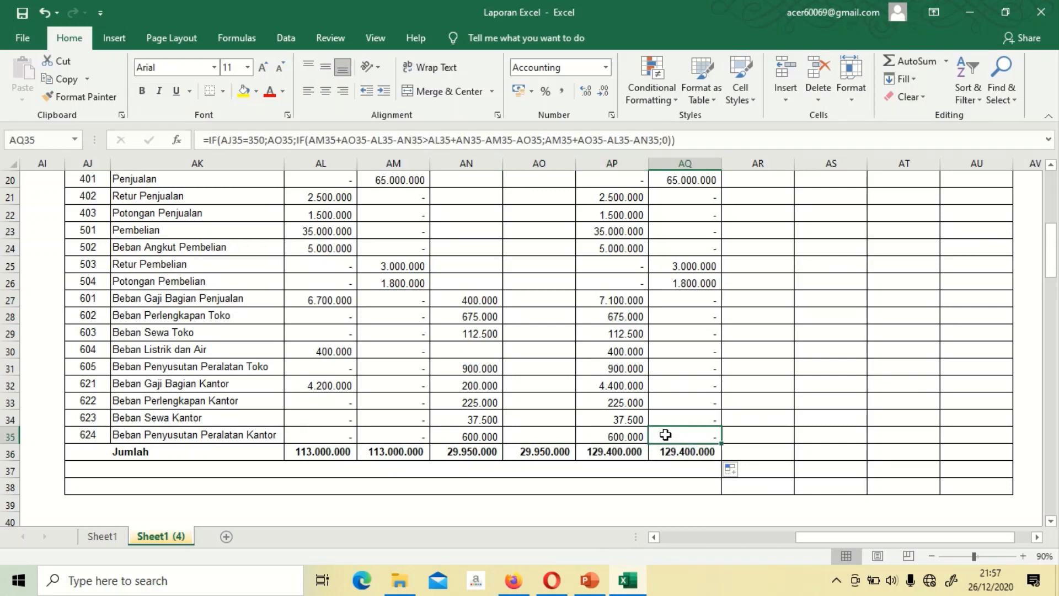
pyautogui.press('Up')
pyautogui.press('Up')
pyautogui.press('Up')
pyautogui.press('Up')
pyautogui.press('Up')
pyautogui.press('Up')
pyautogui.press('Up')
pyautogui.press('Up')
pyautogui.press('Up')
pyautogui.press('Up')
pyautogui.press('Up')
pyautogui.press('Up')
pyautogui.press('Up')
pyautogui.press('Up')
pyautogui.press('Up')
pyautogui.press('Up')
pyautogui.press('Up')
pyautogui.press('Up')
pyautogui.press('Up')
pyautogui.press('Up')
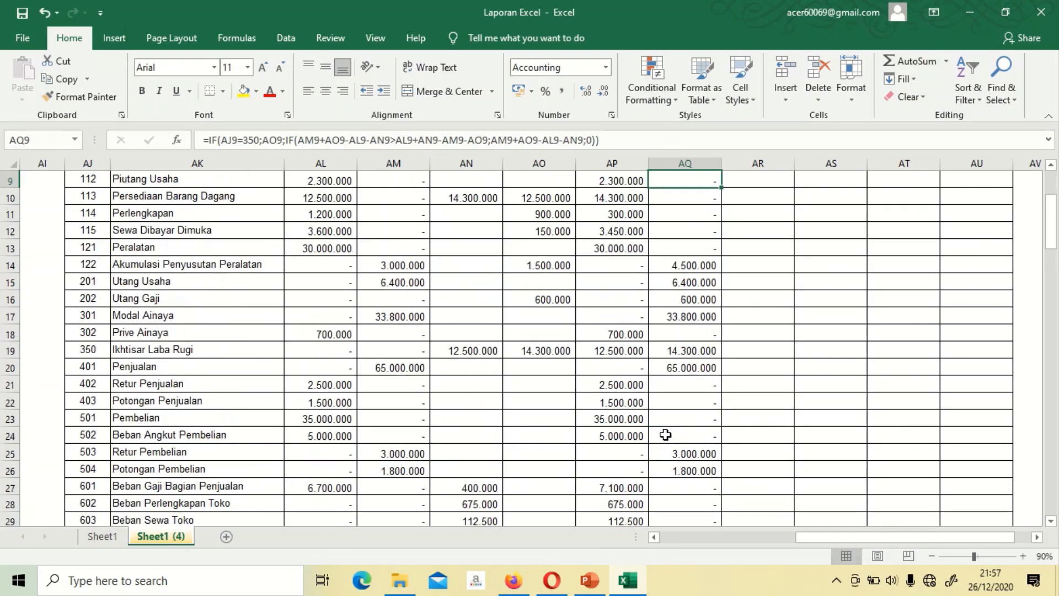
pyautogui.press('Up')
pyautogui.press('Up')
pyautogui.press('Down')
pyautogui.press('Down')
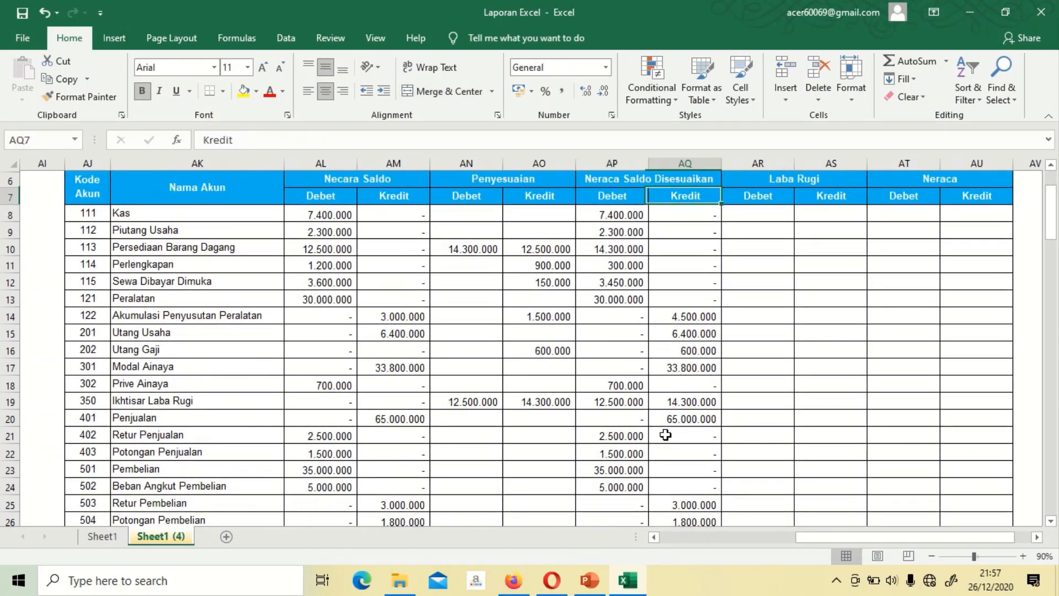
pyautogui.press('Left')
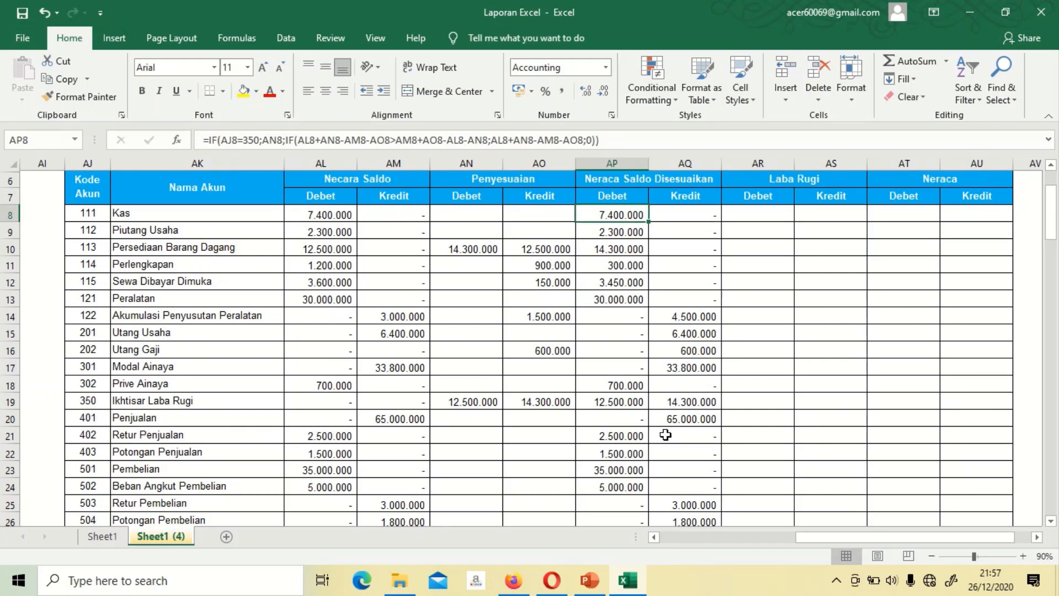
pyautogui.press('Right')
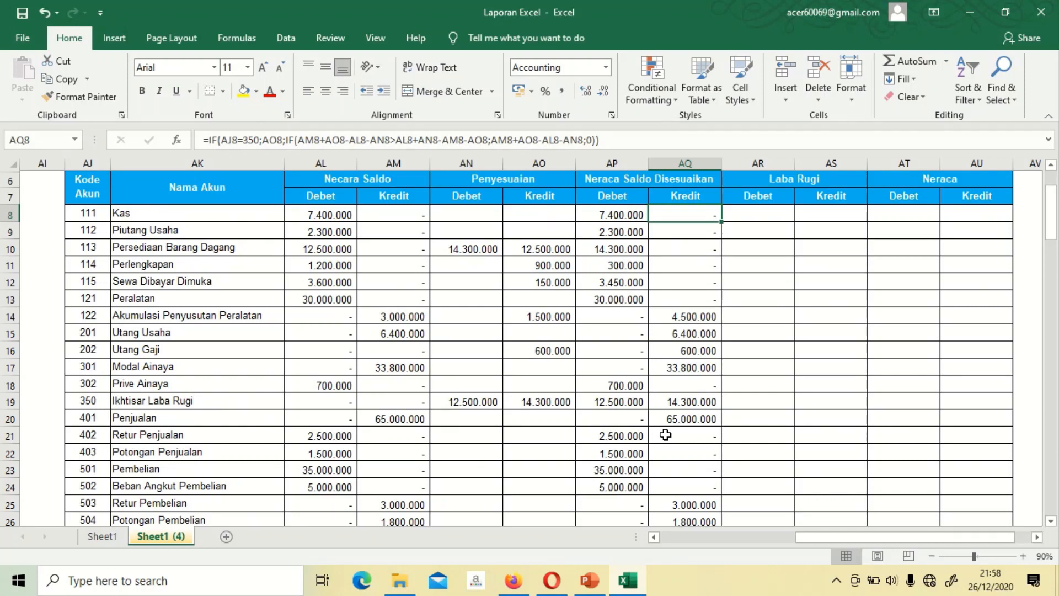
pyautogui.press('Right')
pyautogui.press('Right')
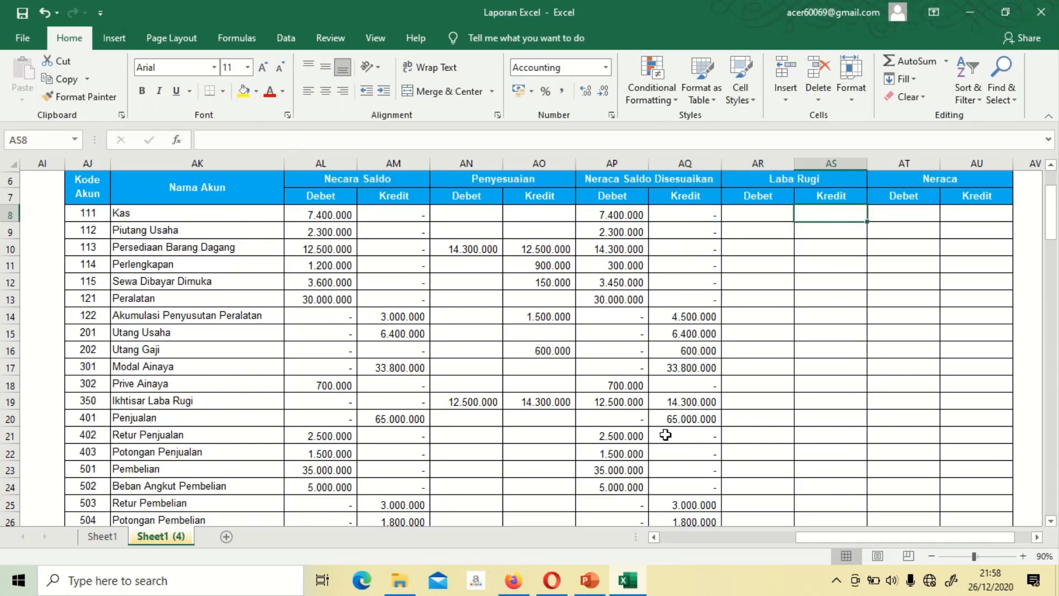
pyautogui.press('Left')
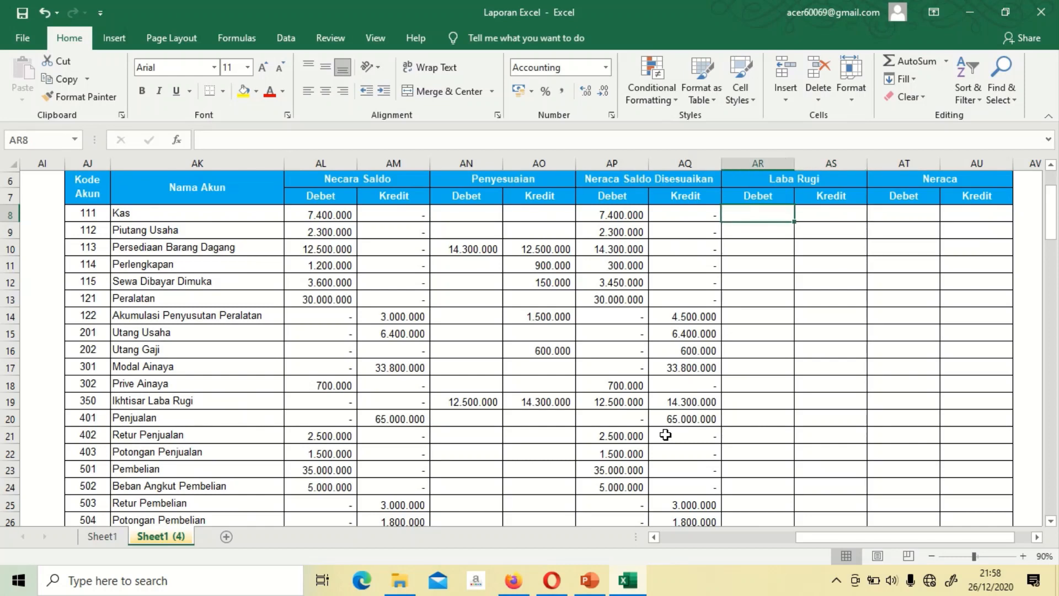
# Step: Examine the account codes in column AJ from 350 down to 624, and back up to 111
pyautogui.click(98, 402)
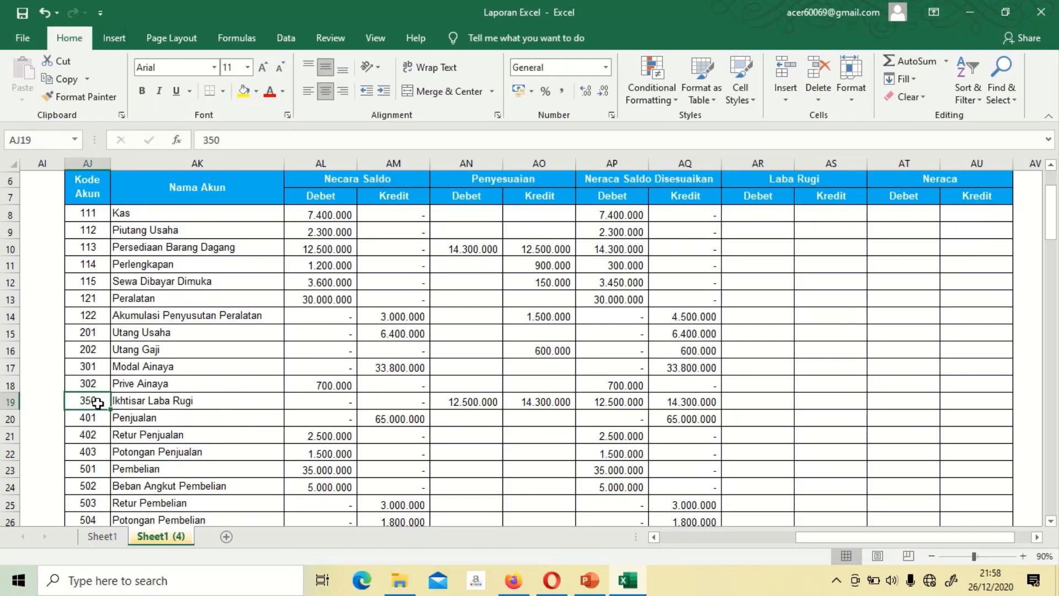
pyautogui.press('Down')
pyautogui.press('Down')
pyautogui.press('Down')
pyautogui.press('Down')
pyautogui.press('Down')
pyautogui.press('Down')
pyautogui.press('Down')
pyautogui.press('Down')
pyautogui.press('Down')
pyautogui.press('Down')
pyautogui.press('Down')
pyautogui.press('Down')
pyautogui.press('Down')
pyautogui.press('Down')
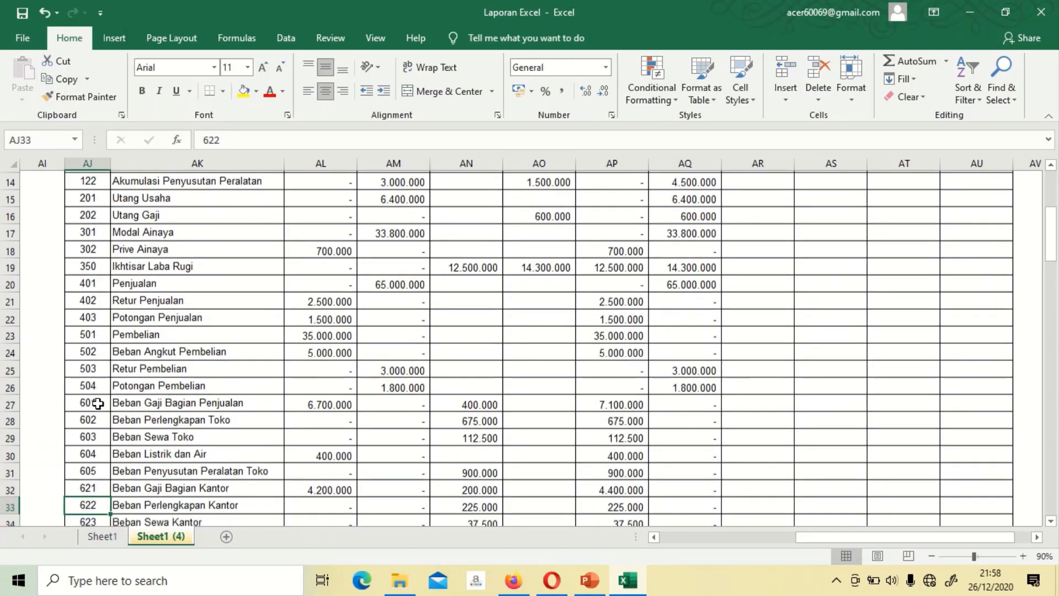
pyautogui.press('Down')
pyautogui.press('Down')
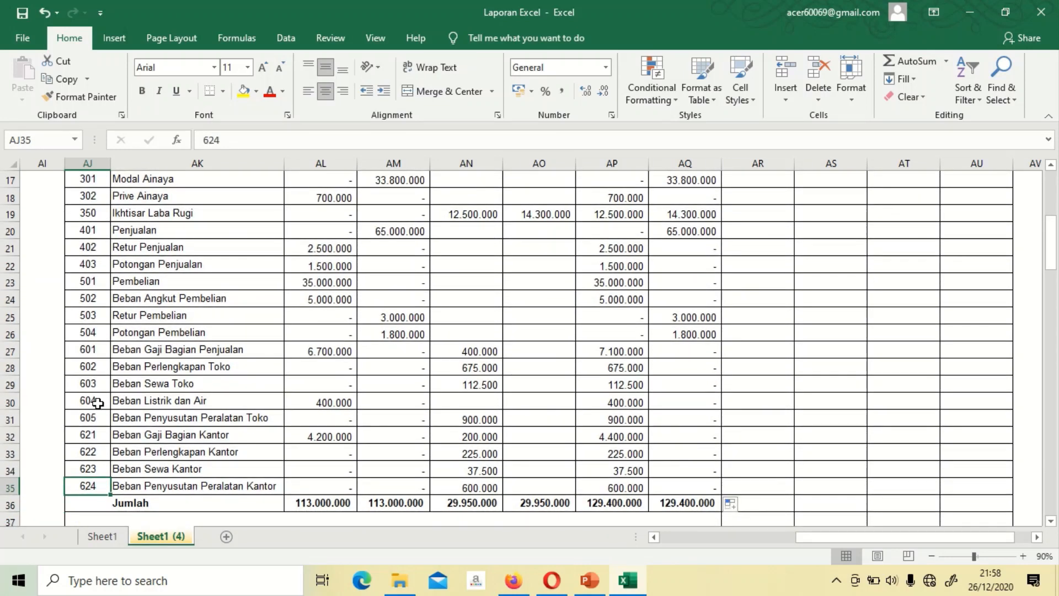
pyautogui.press('Up')
pyautogui.press('Up')
pyautogui.press('Up')
pyautogui.press('Up')
pyautogui.press('Up')
pyautogui.press('Up')
pyautogui.press('Up')
pyautogui.press('Up')
pyautogui.press('Up')
pyautogui.press('Up')
pyautogui.press('Up')
pyautogui.press('Up')
pyautogui.press('Up')
pyautogui.press('Up')
pyautogui.press('Up')
pyautogui.press('Up')
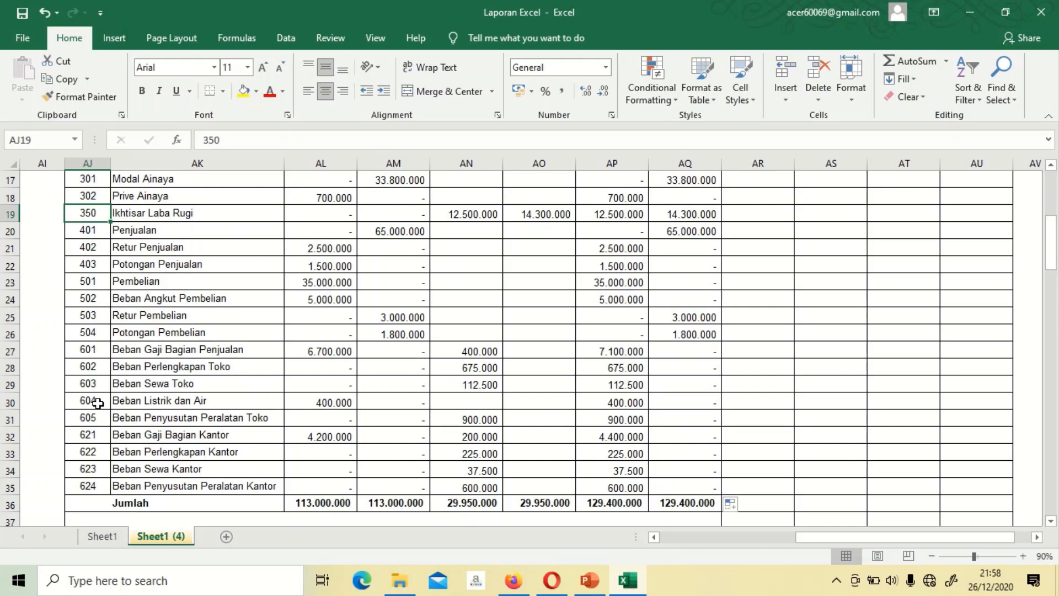
pyautogui.press('Up')
pyautogui.press('Up')
pyautogui.press('Up')
pyautogui.press('Up')
pyautogui.press('Up')
pyautogui.press('Up')
pyautogui.press('Up')
pyautogui.press('Up')
pyautogui.press('Up')
pyautogui.press('Up')
pyautogui.press('Up')
pyautogui.press('Up')
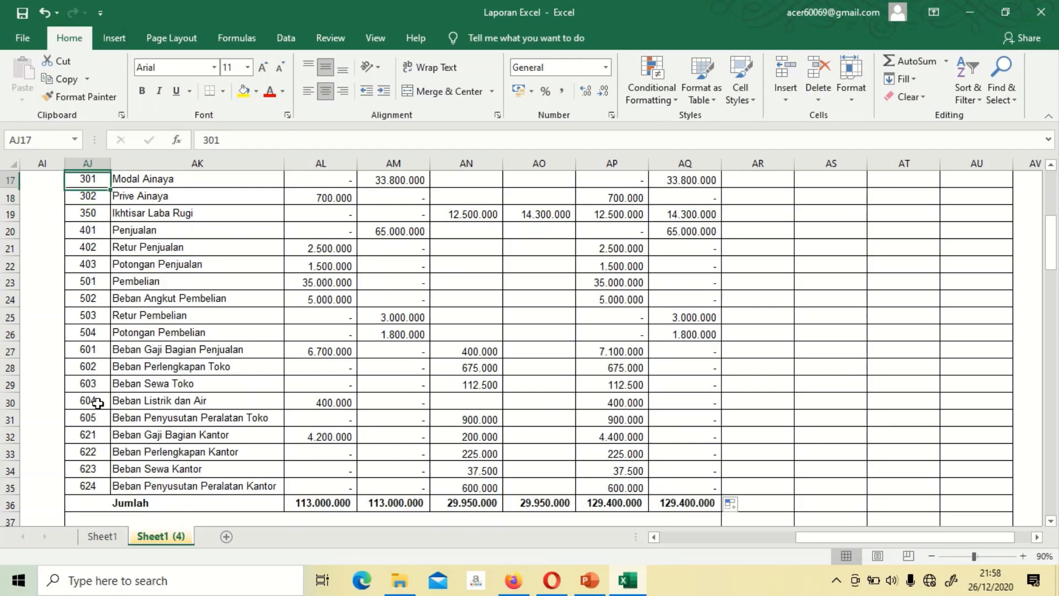
pyautogui.press('Down')
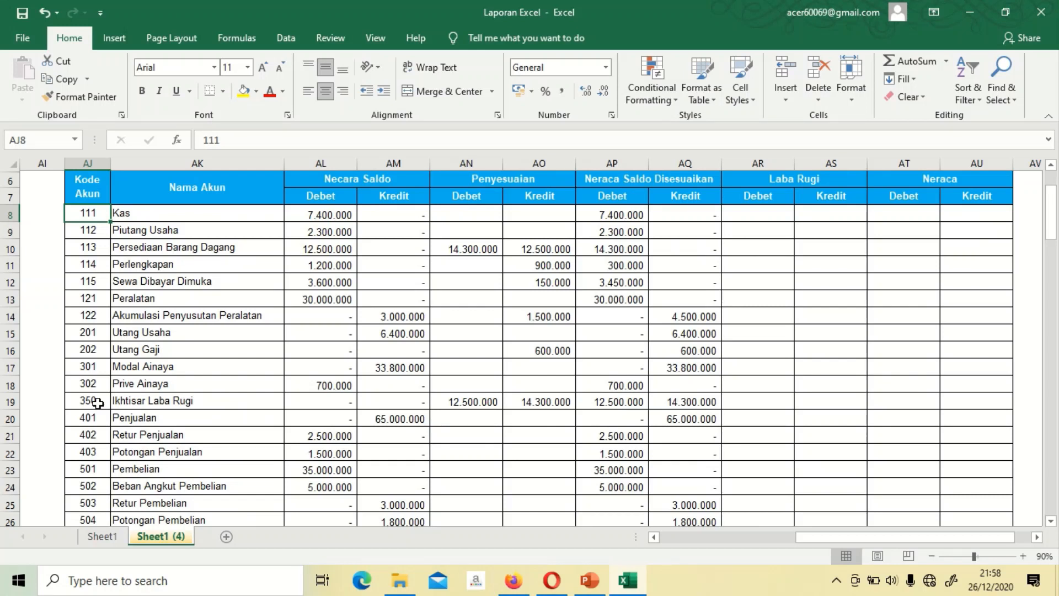
# Step: Enter the formula =IF(AJ8>=350;AP8;0) in AR8, the Laba Rugi Debet cell of the Kas row
pyautogui.press('Right')
pyautogui.press('Right')
pyautogui.press('Right')
pyautogui.press('Right')
pyautogui.press('Right')
pyautogui.press('Right')
pyautogui.press('Right')
pyautogui.press('Right')
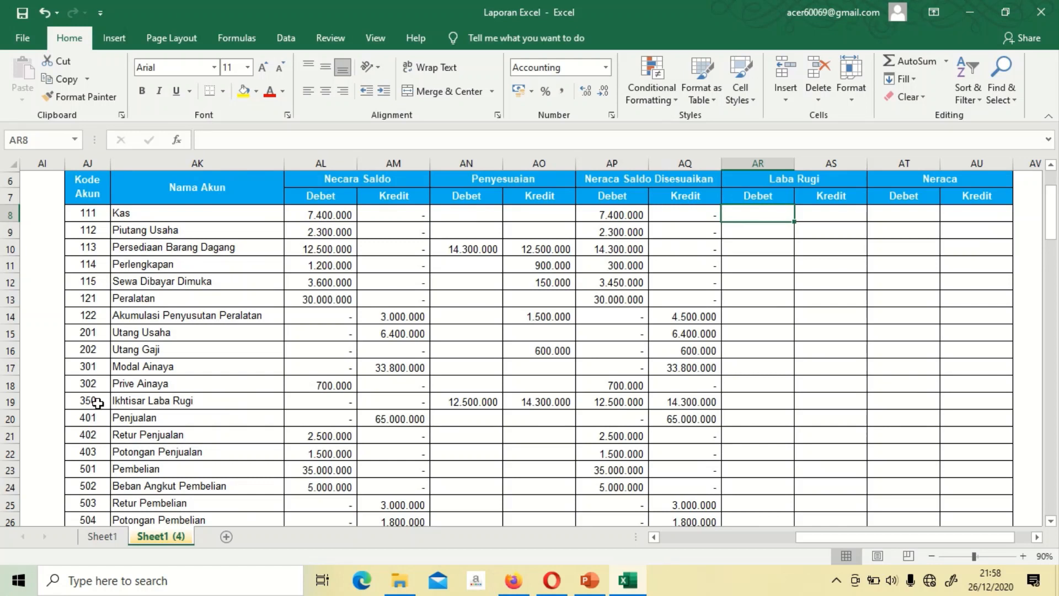
pyautogui.write('=')
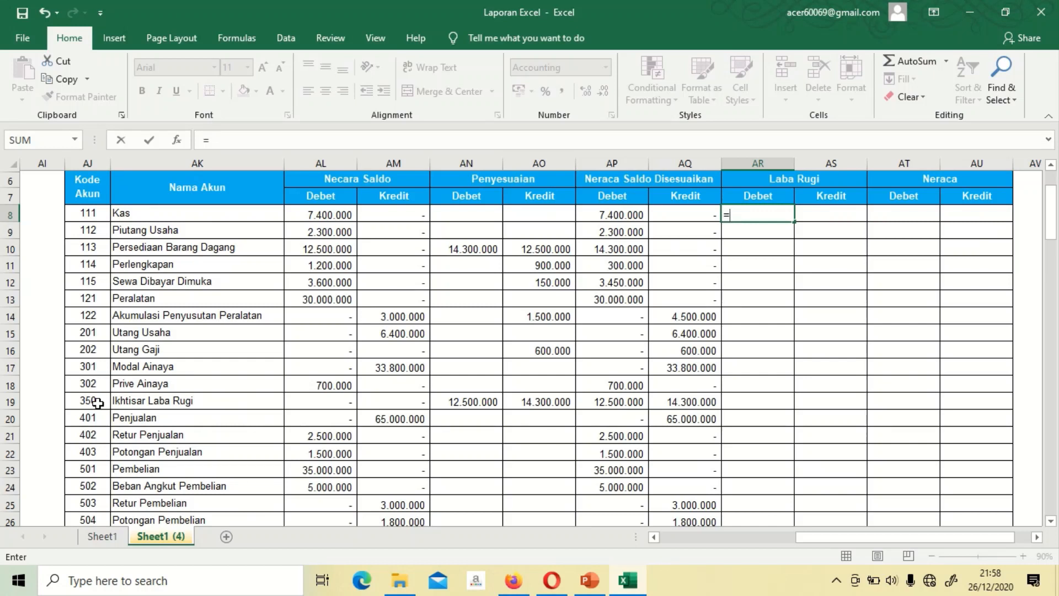
pyautogui.write('if')
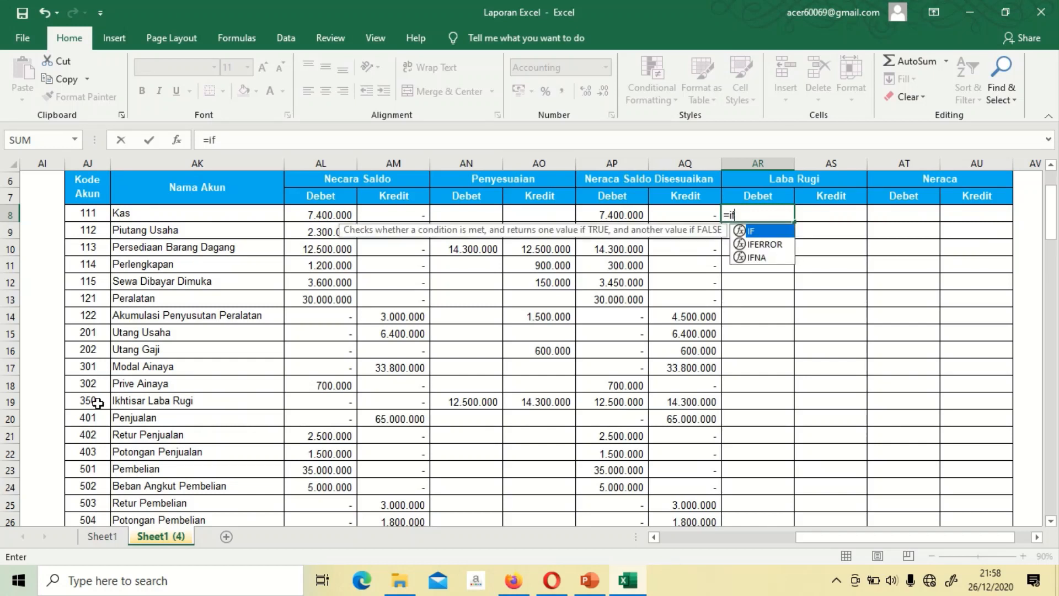
pyautogui.write('(')
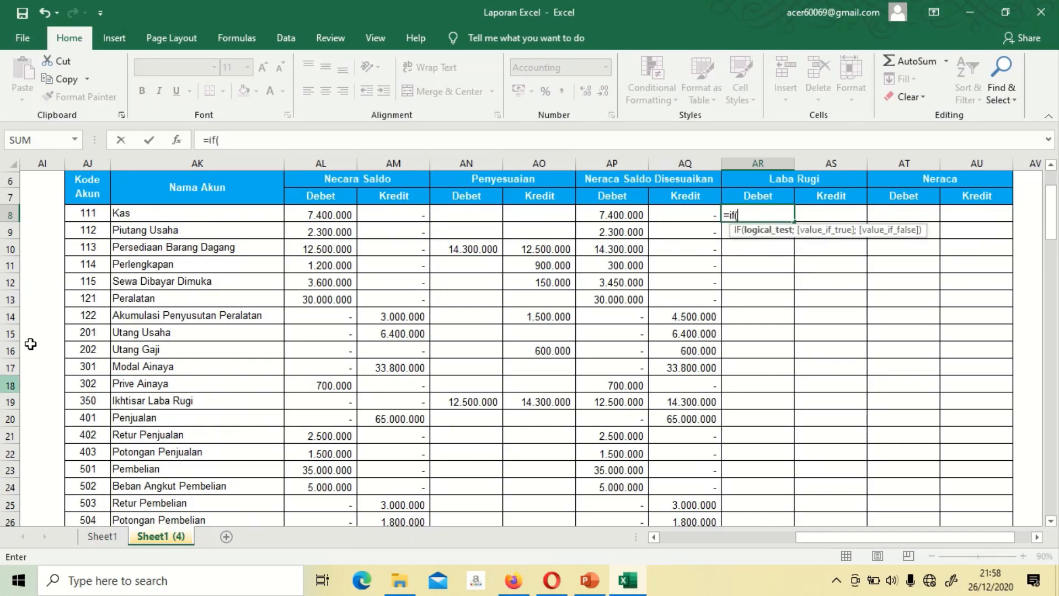
pyautogui.click(94, 215)
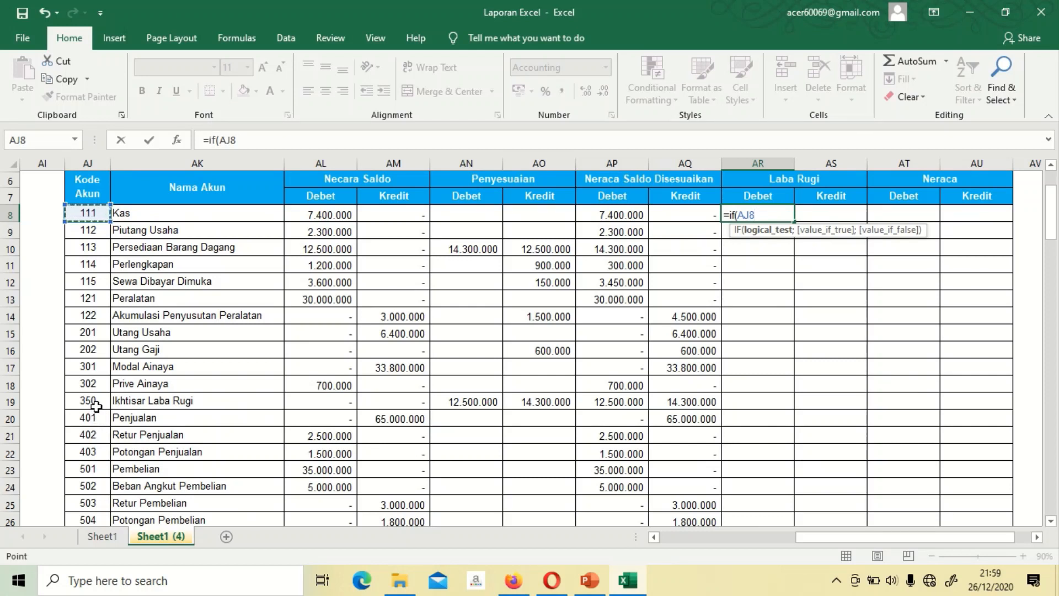
pyautogui.write('>=350')
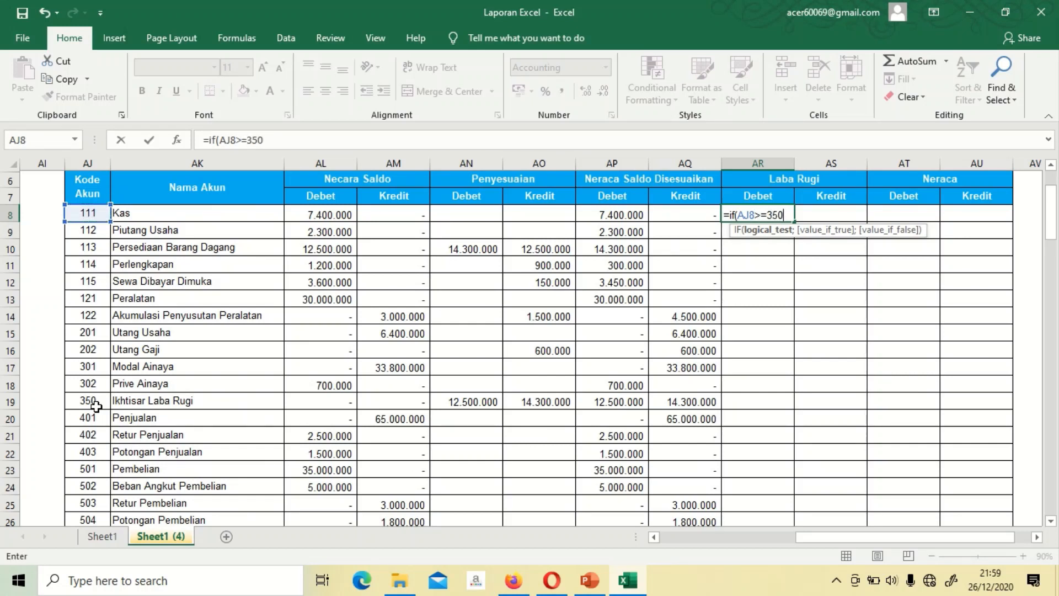
pyautogui.write(';')
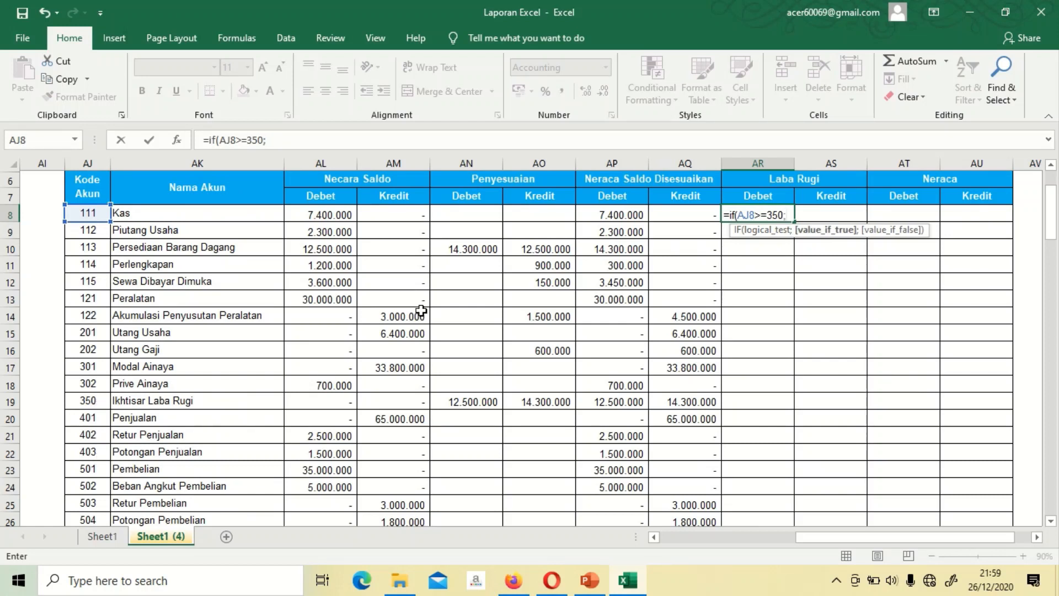
pyautogui.click(632, 215)
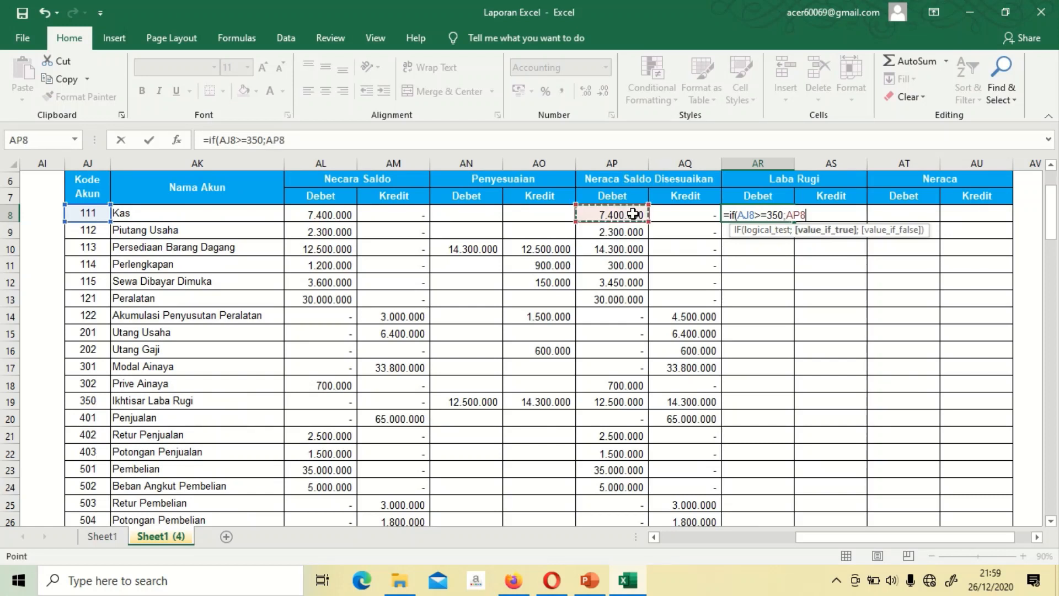
pyautogui.write(';0')
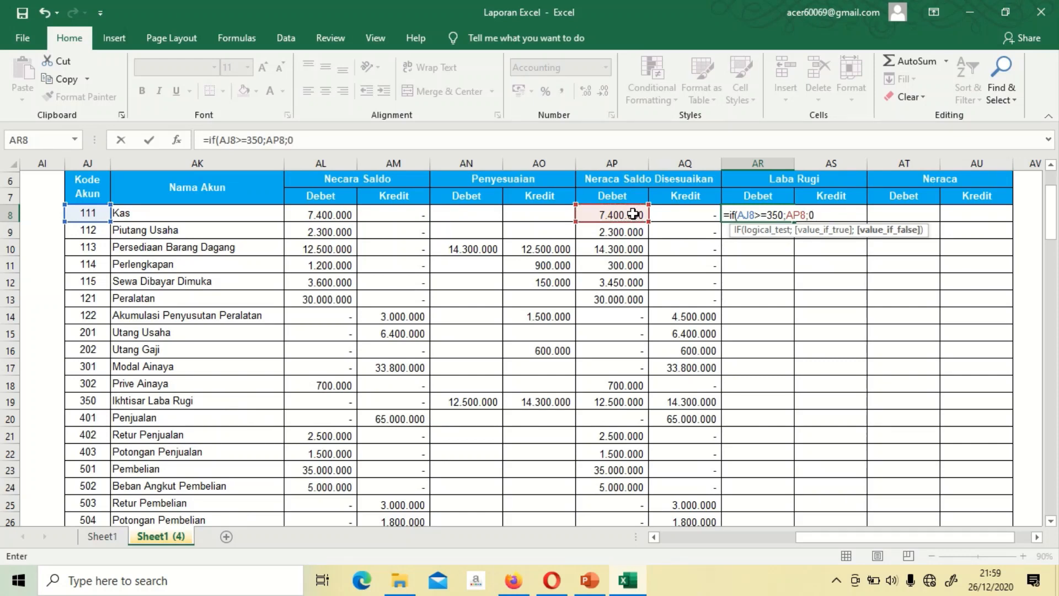
pyautogui.press('Return')
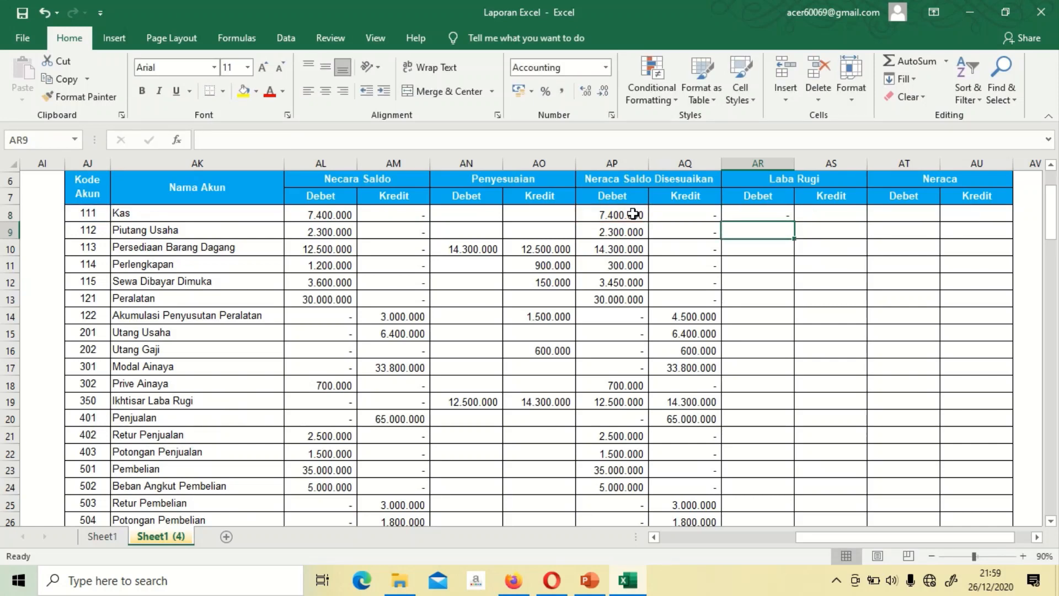
# Step: Enter the formula =IF(AJ8>=350;AQ8;0) in AS8, the Laba Rugi Kredit cell of the Kas row
pyautogui.press('Up')
pyautogui.press('Right')
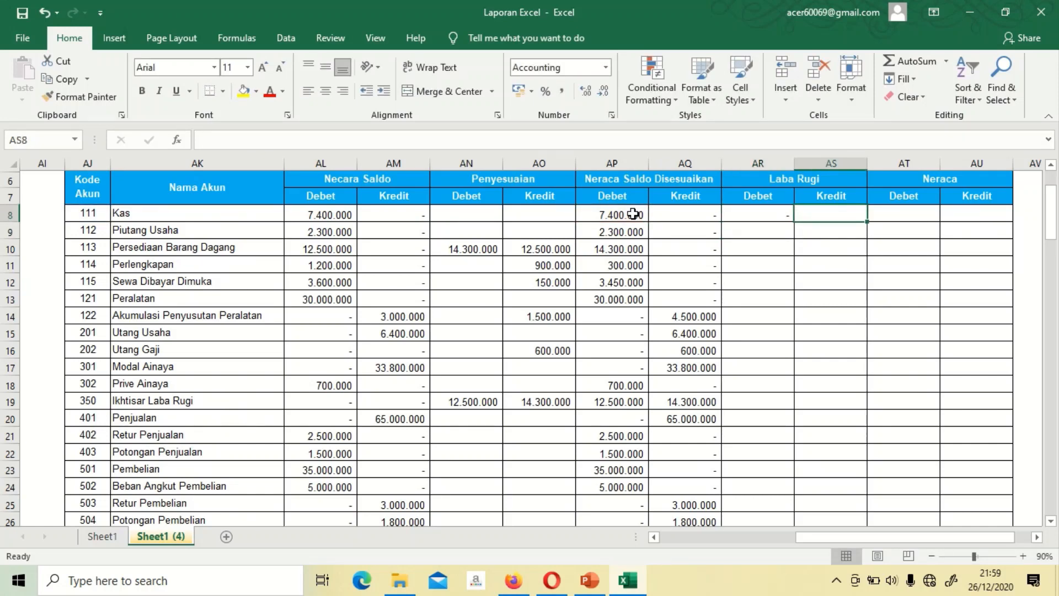
pyautogui.write('=')
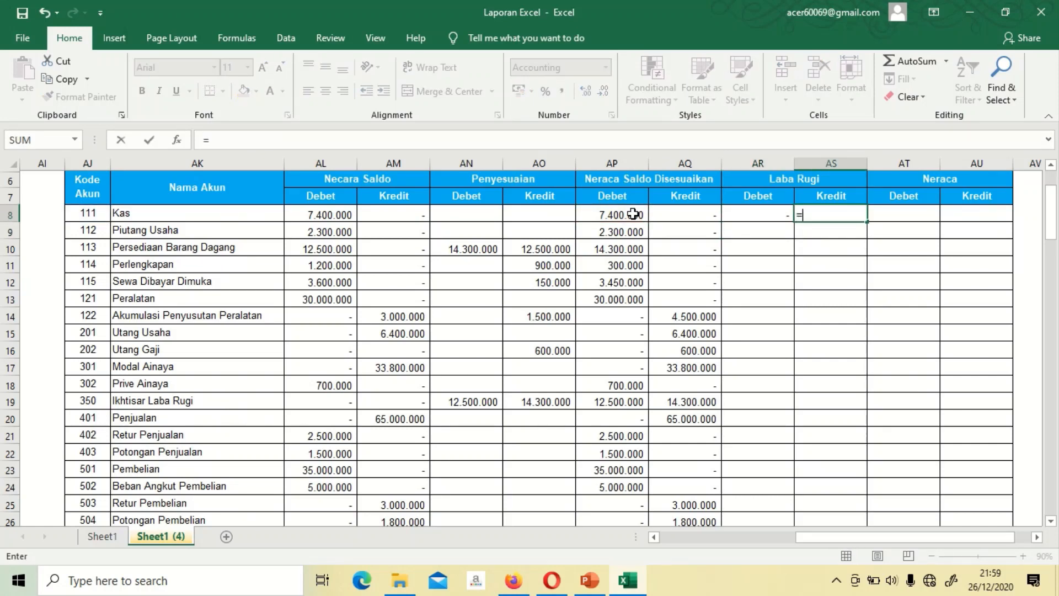
pyautogui.write('if(')
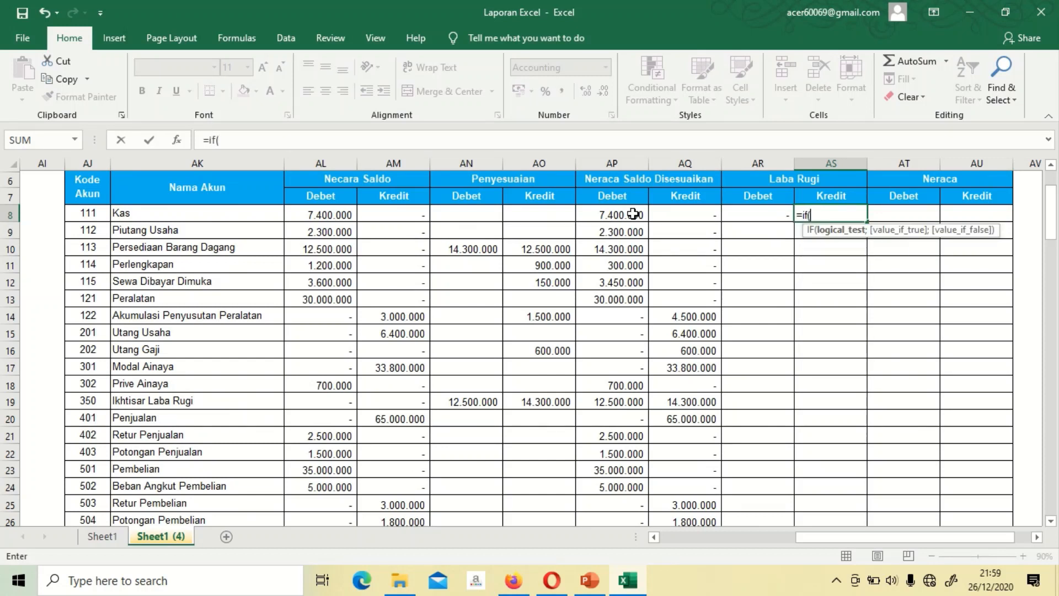
pyautogui.click(97, 212)
pyautogui.write('>=')
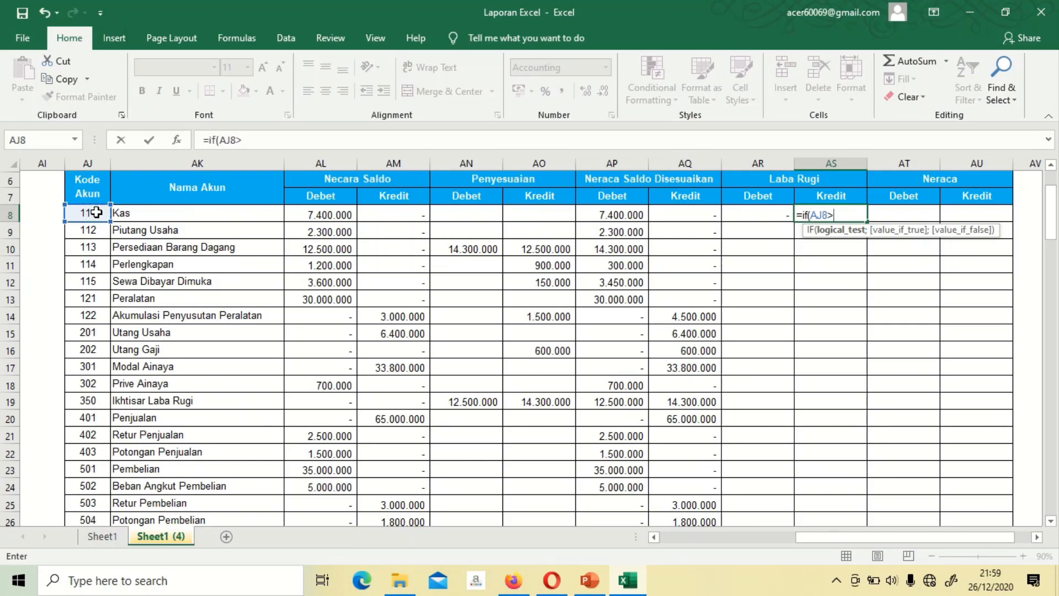
pyautogui.write('350;')
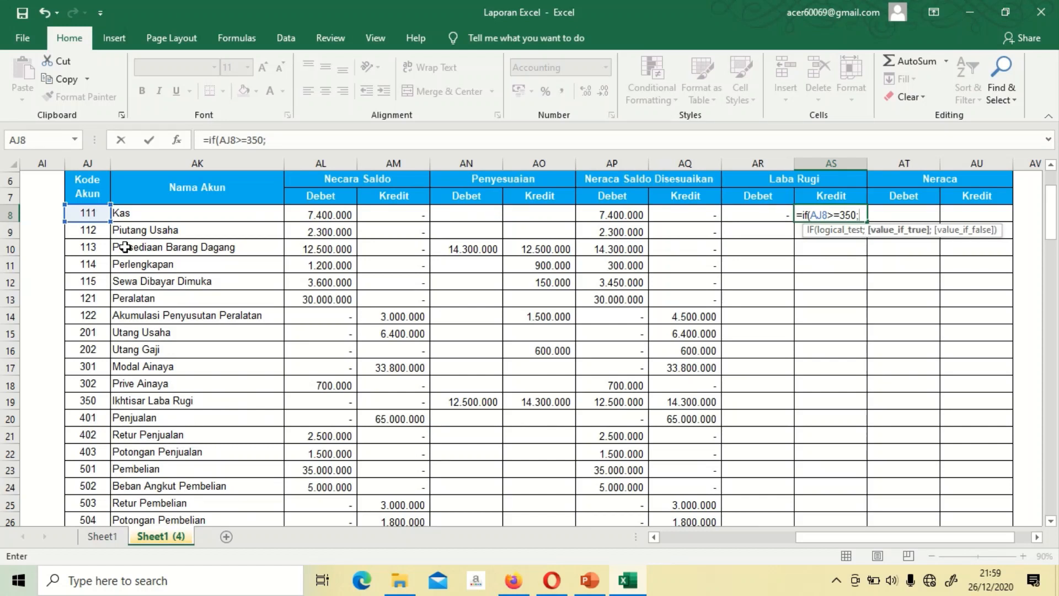
pyautogui.click(678, 216)
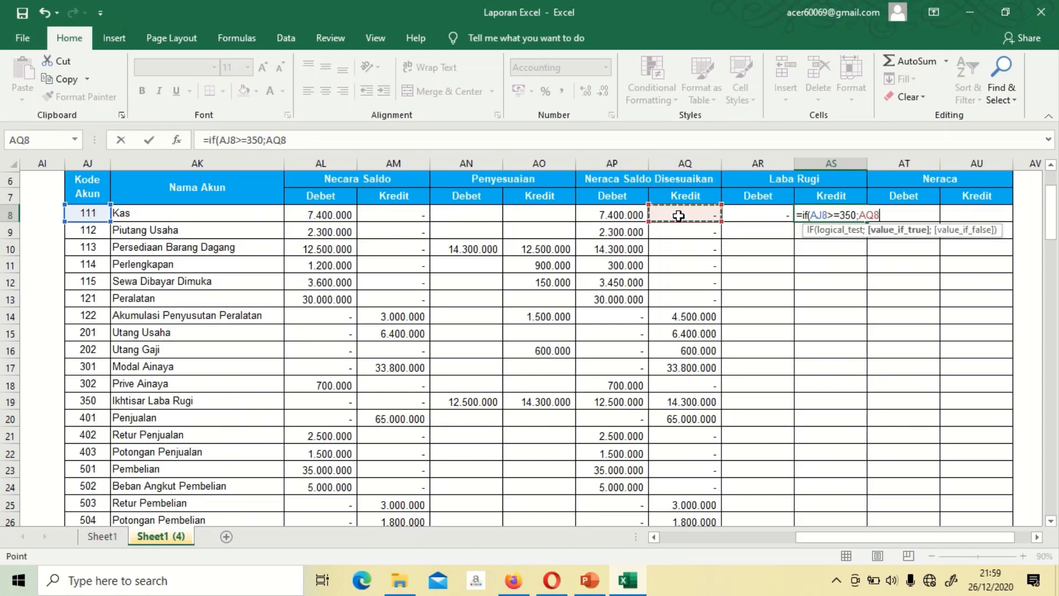
pyautogui.write(';0')
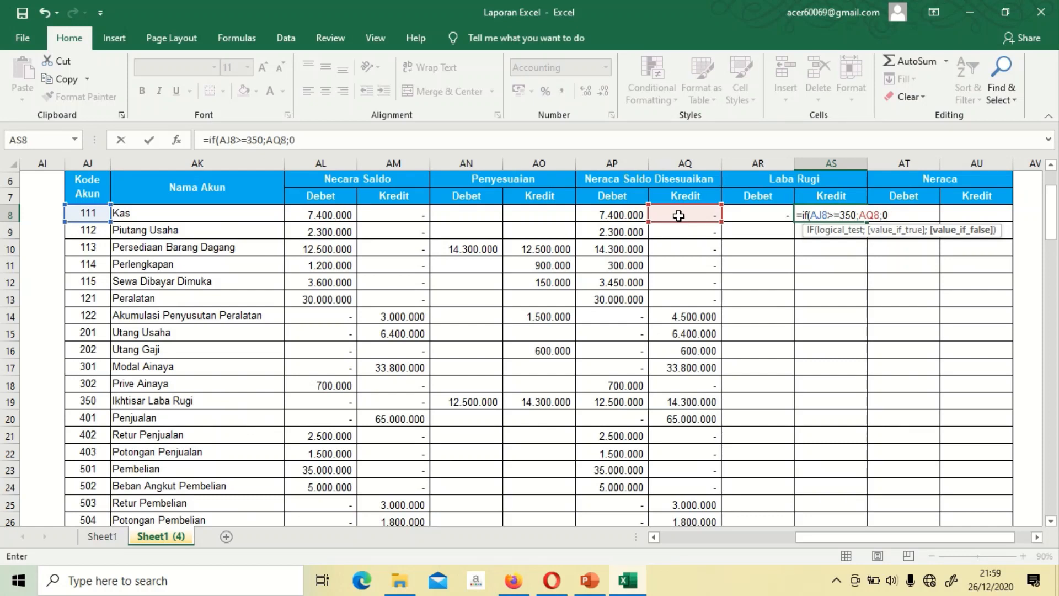
pyautogui.press('Return')
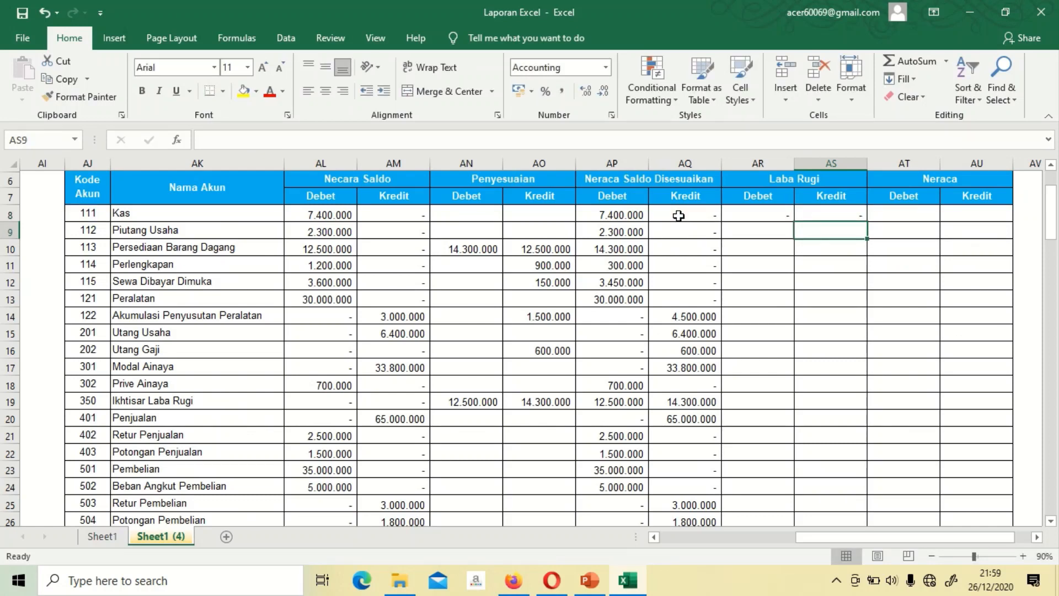
# Step: Enter the formula =IF(AJ8<=302;AP8;0) in AT8, the Neraca Debet cell of the Kas row
pyautogui.press('Up')
pyautogui.press('Right')
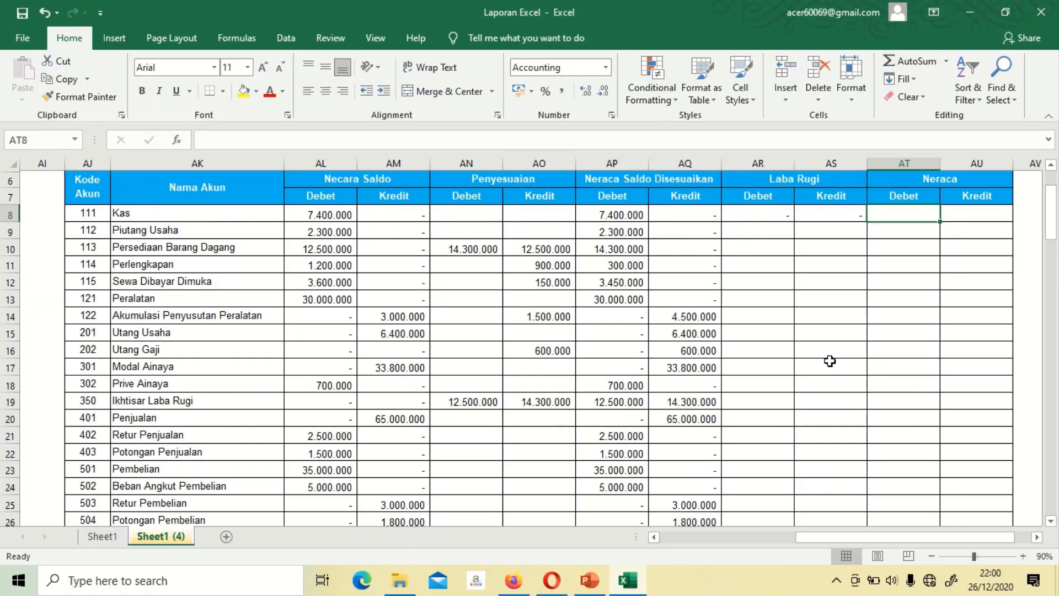
pyautogui.write('=')
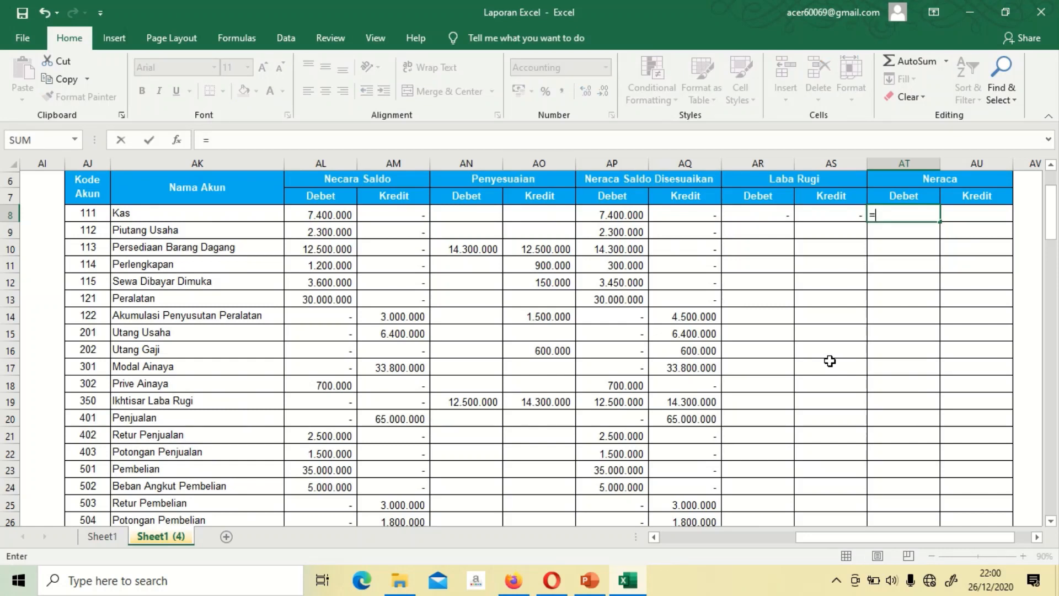
pyautogui.write('if(')
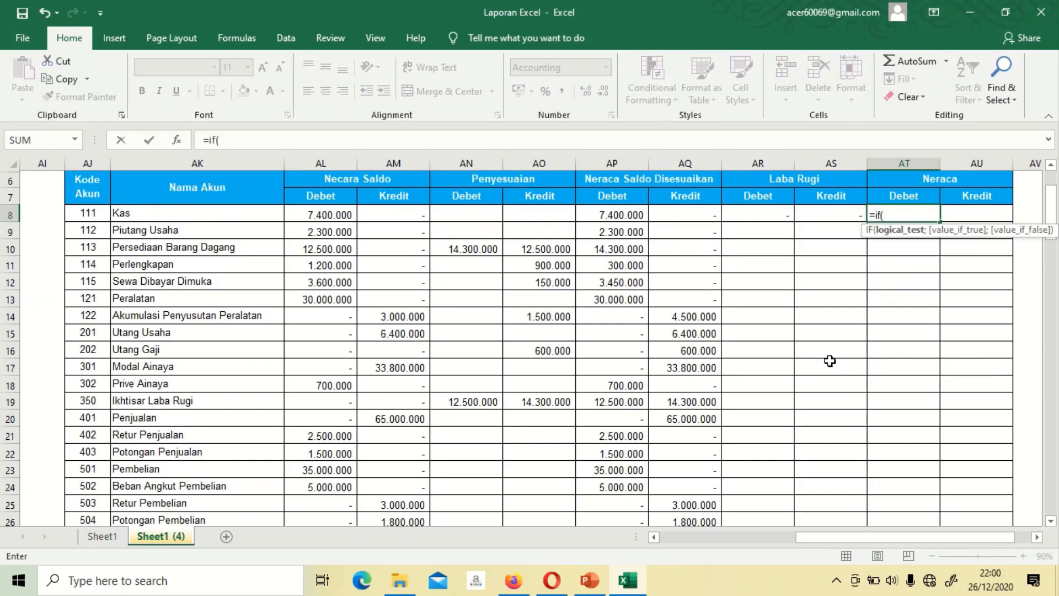
pyautogui.click(85, 215)
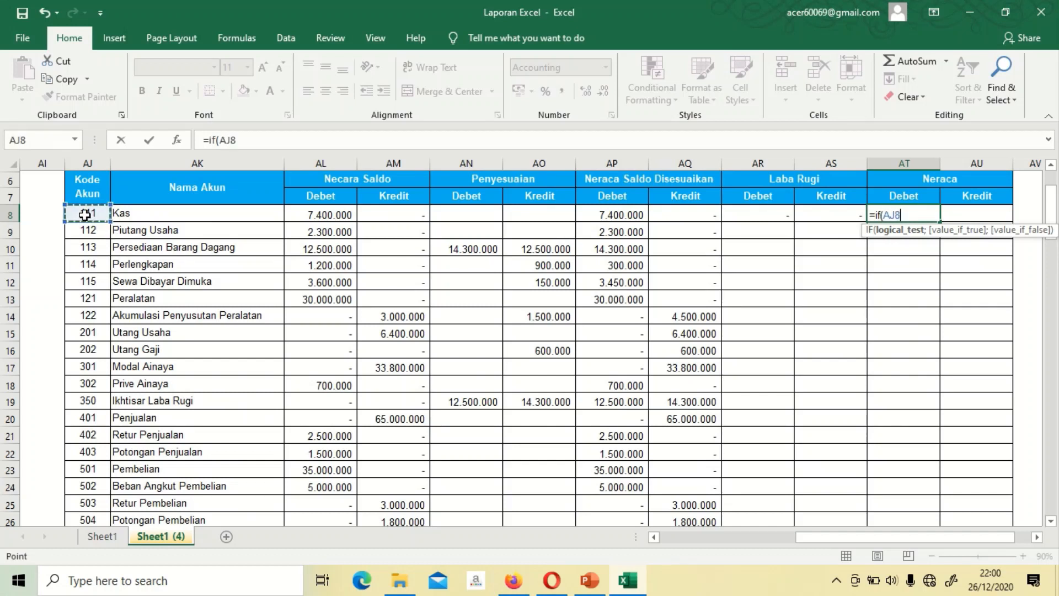
pyautogui.write('<=3')
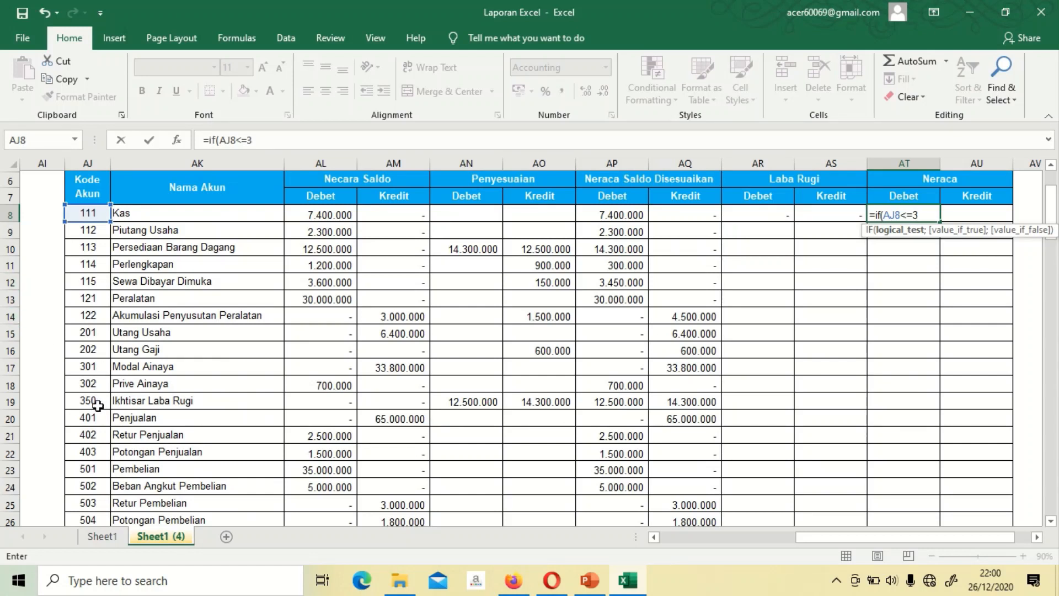
pyautogui.write('02;')
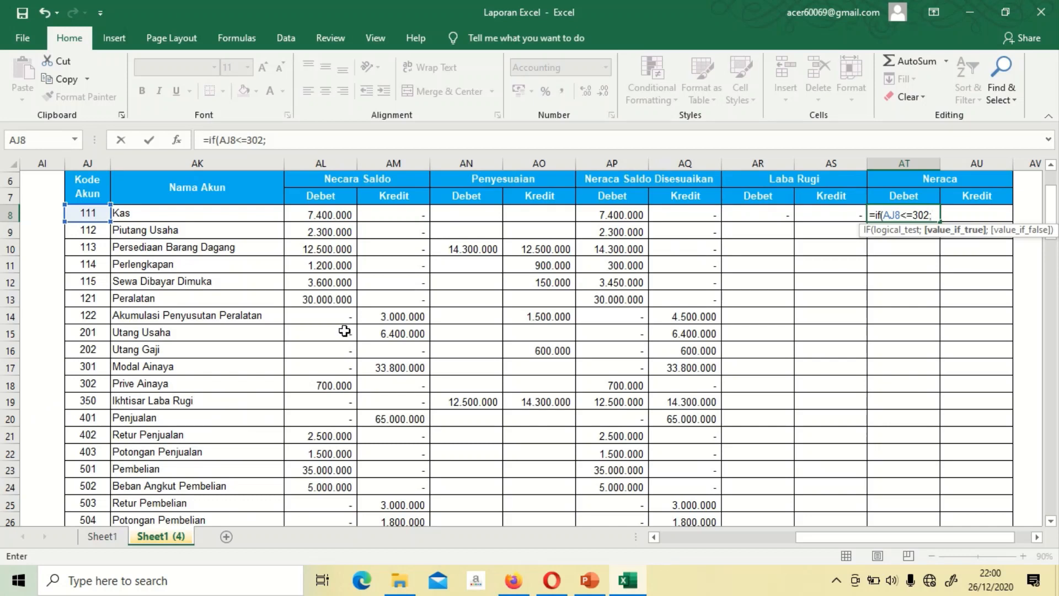
pyautogui.click(617, 217)
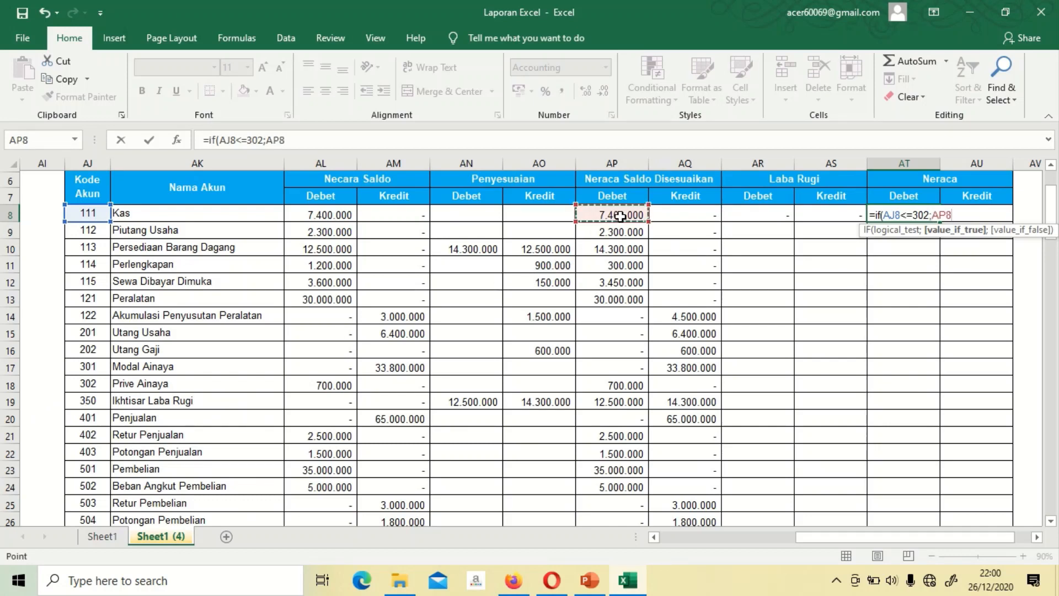
pyautogui.write(';0')
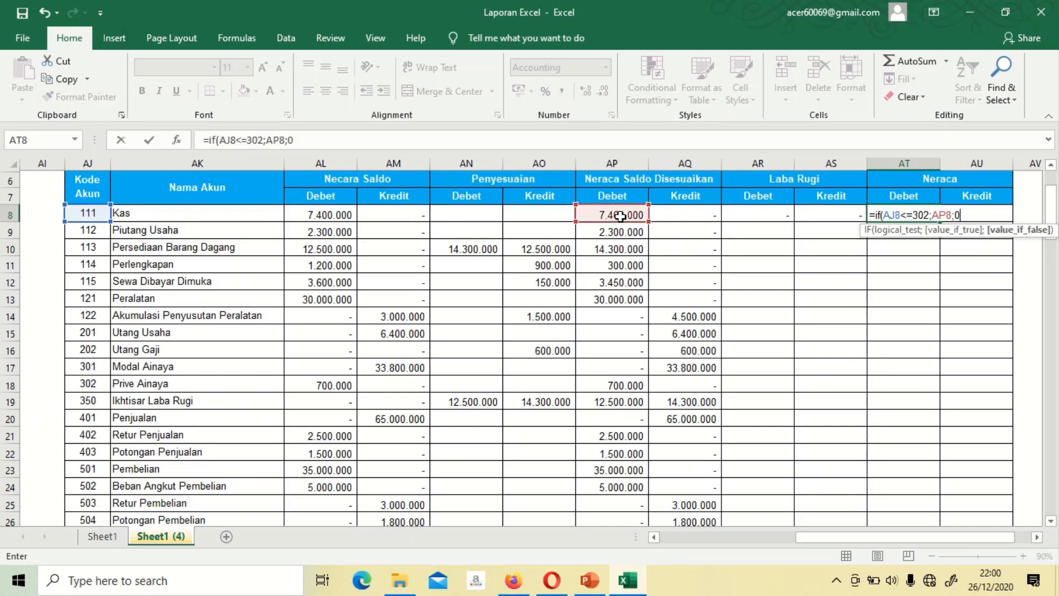
pyautogui.press('Return')
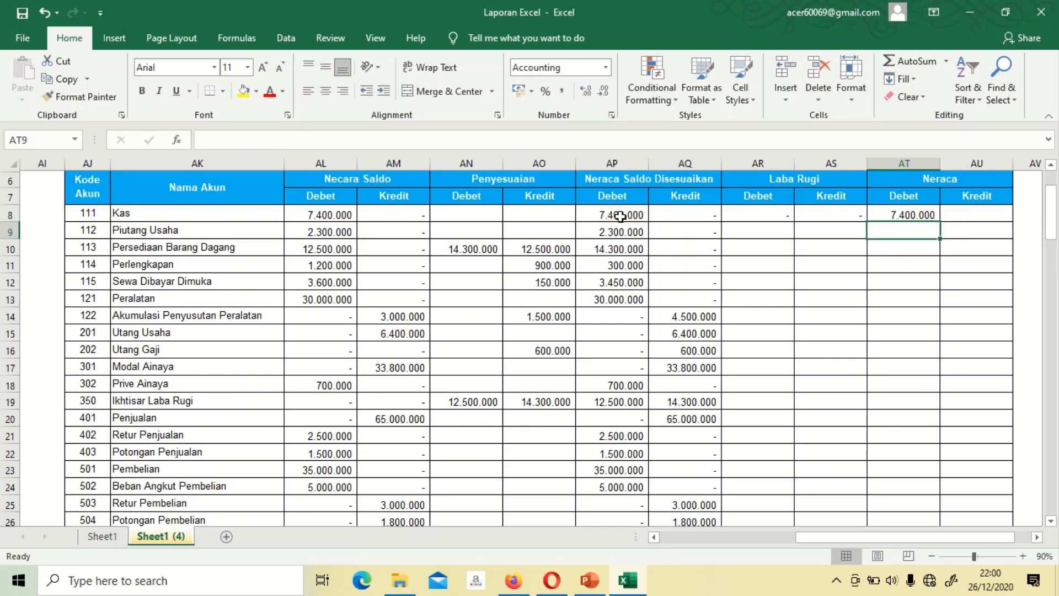
# Step: Enter the formula =IF(AJ8<=302;AQ8;0) in AU8, the Neraca Kredit cell of the Kas row
pyautogui.press('Up')
pyautogui.press('Right')
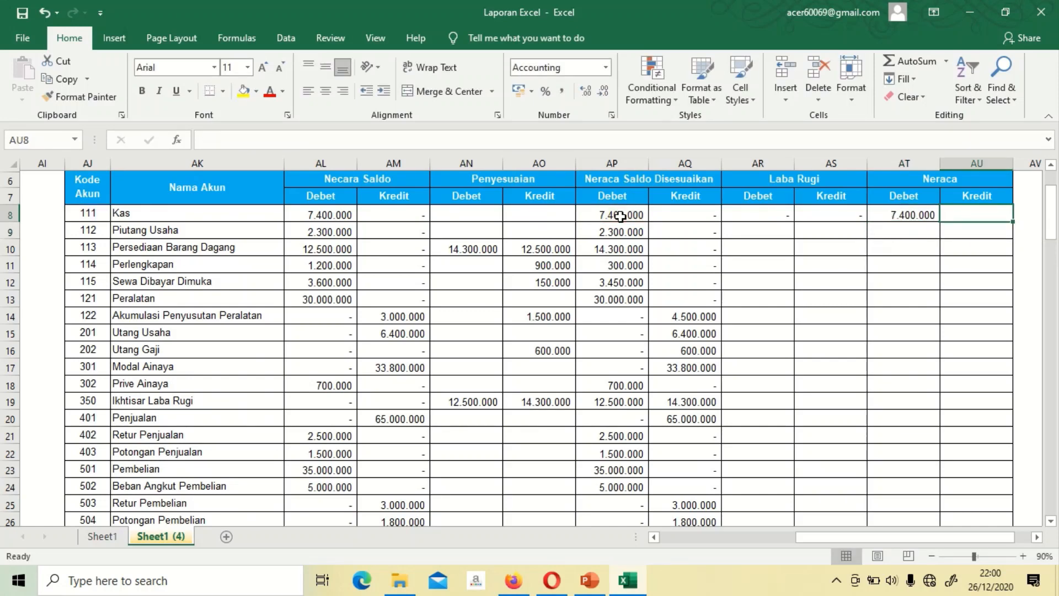
pyautogui.write('=i')
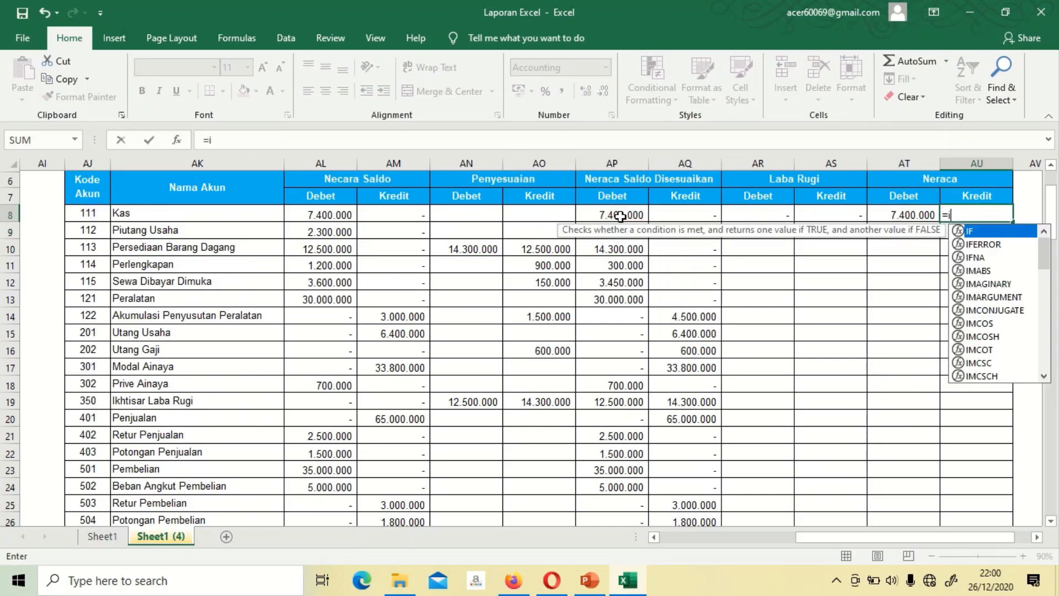
pyautogui.write('f(')
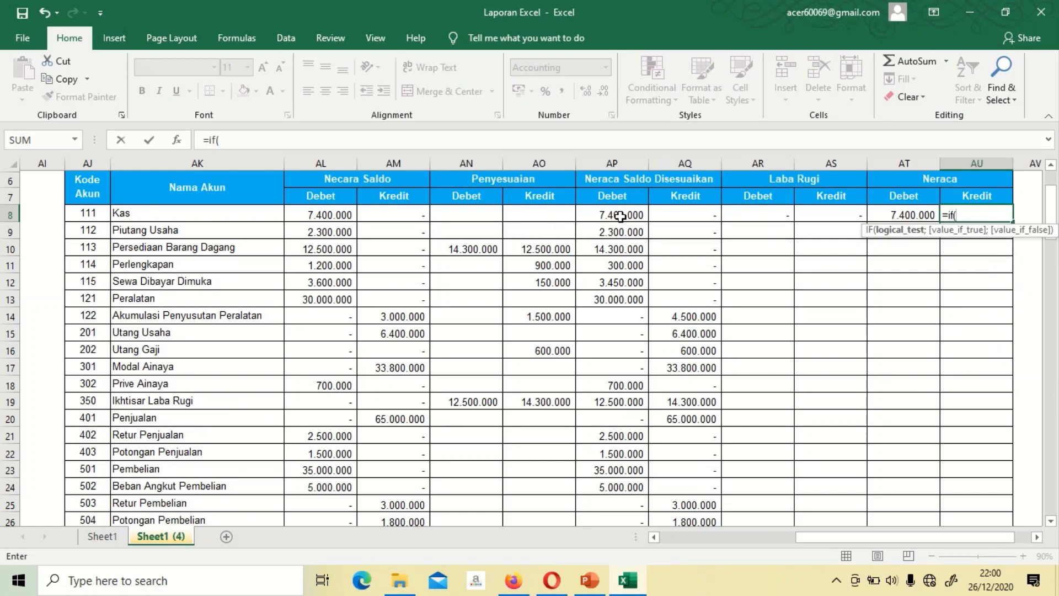
pyautogui.click(95, 212)
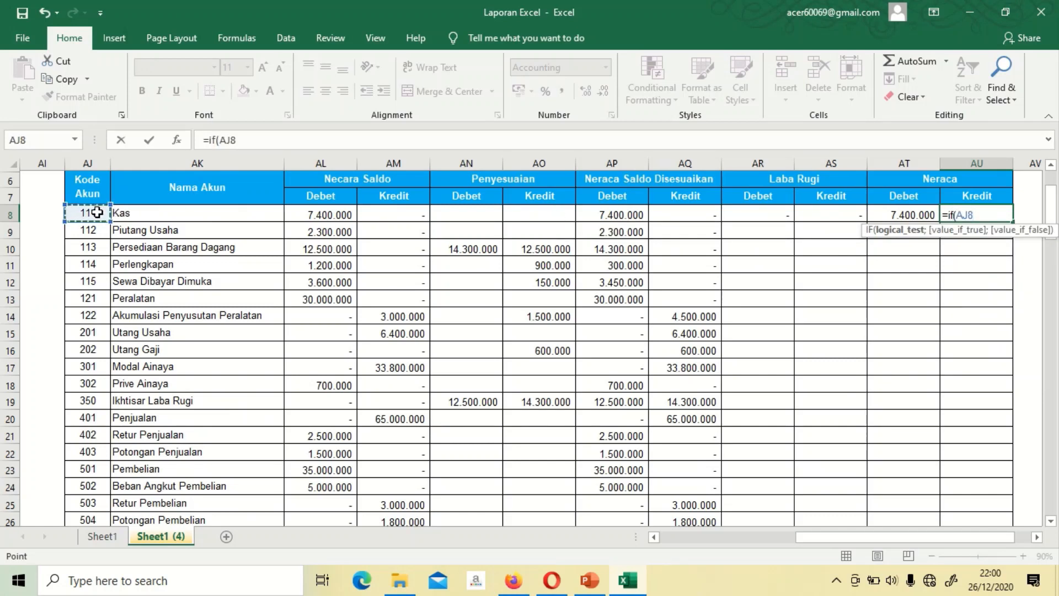
pyautogui.write('<=302;')
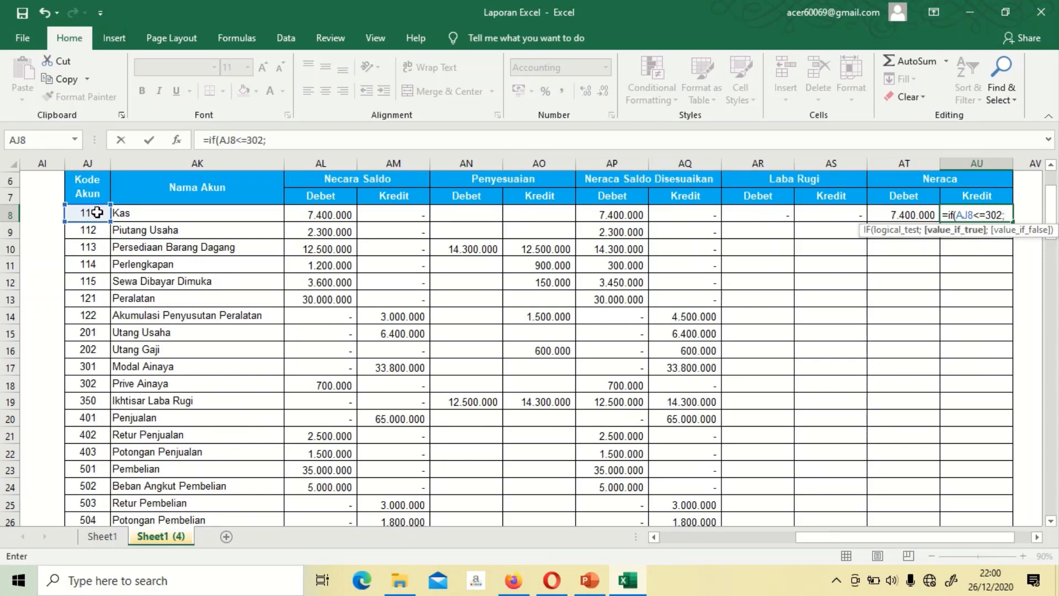
pyautogui.click(698, 213)
pyautogui.write(';')
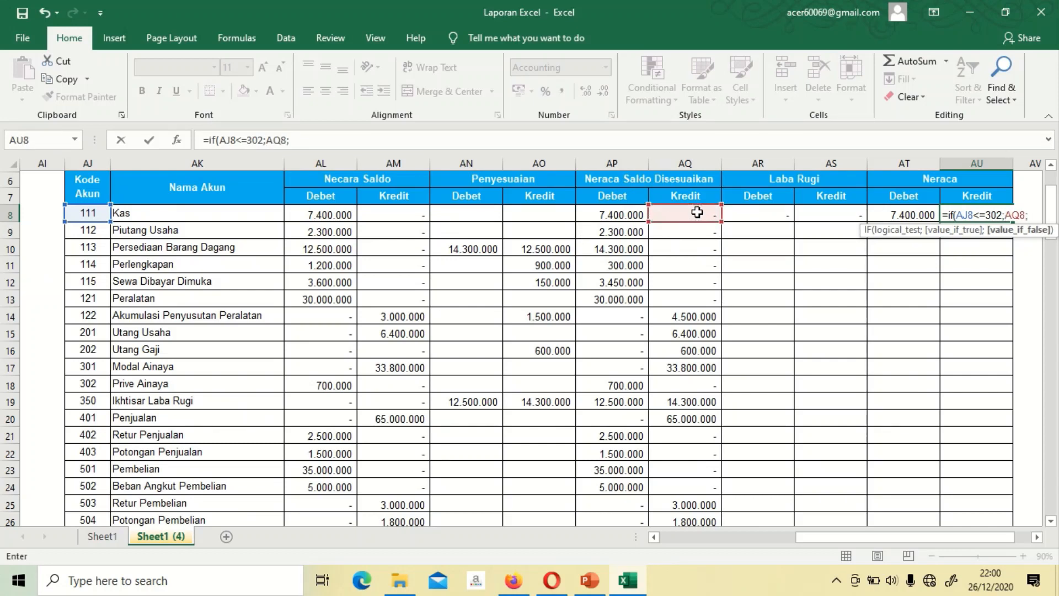
pyautogui.write('0')
pyautogui.press('Return')
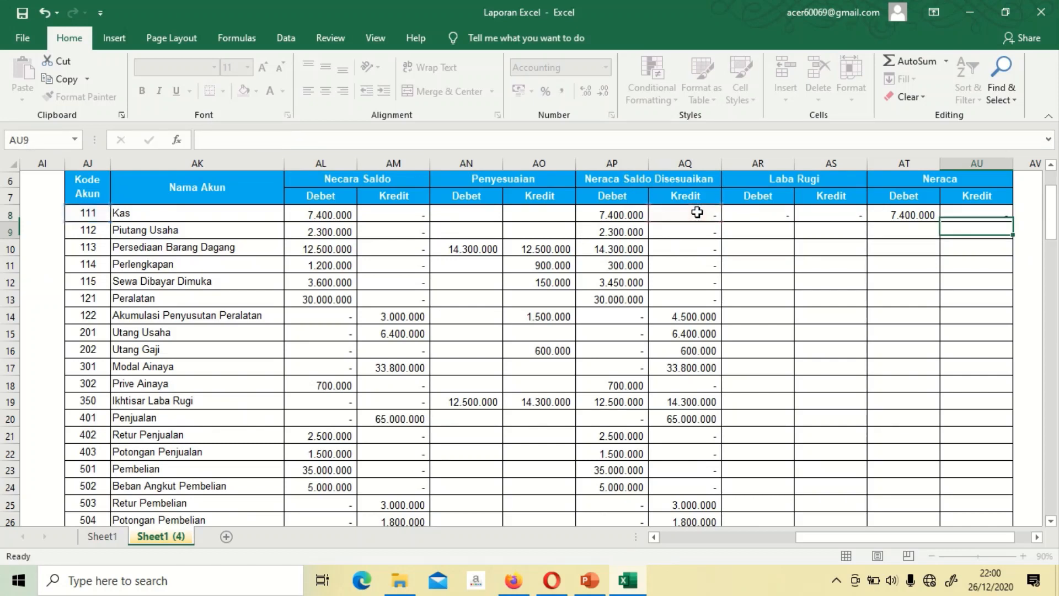
pyautogui.press('Up')
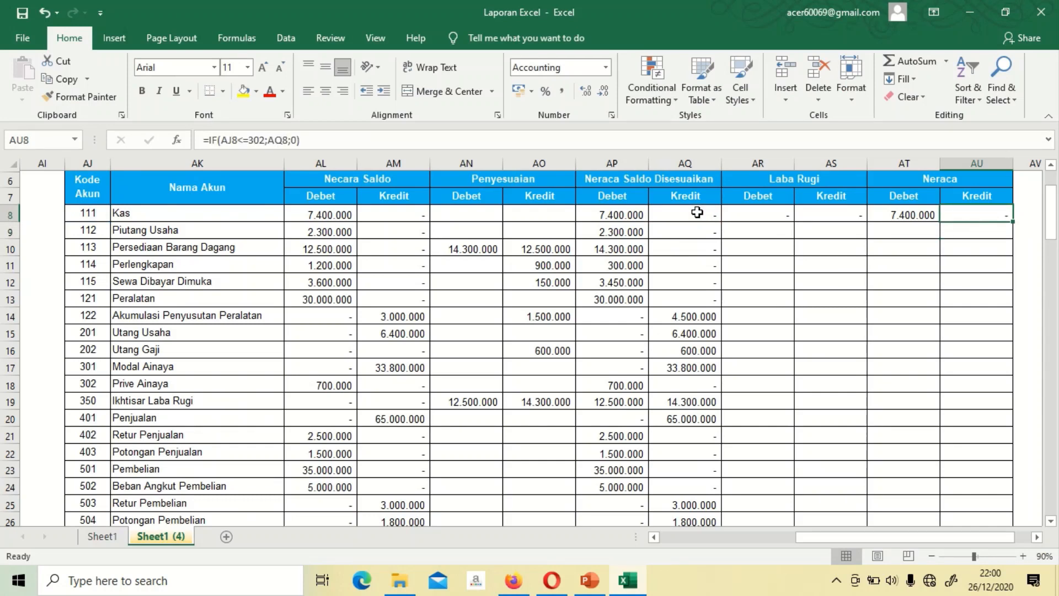
# Step: Fill the Laba Rugi and Neraca formulas in AR8:AU8 down through row 35, the last account row
pyautogui.press('Left')
pyautogui.press('Left')
pyautogui.press('Left')
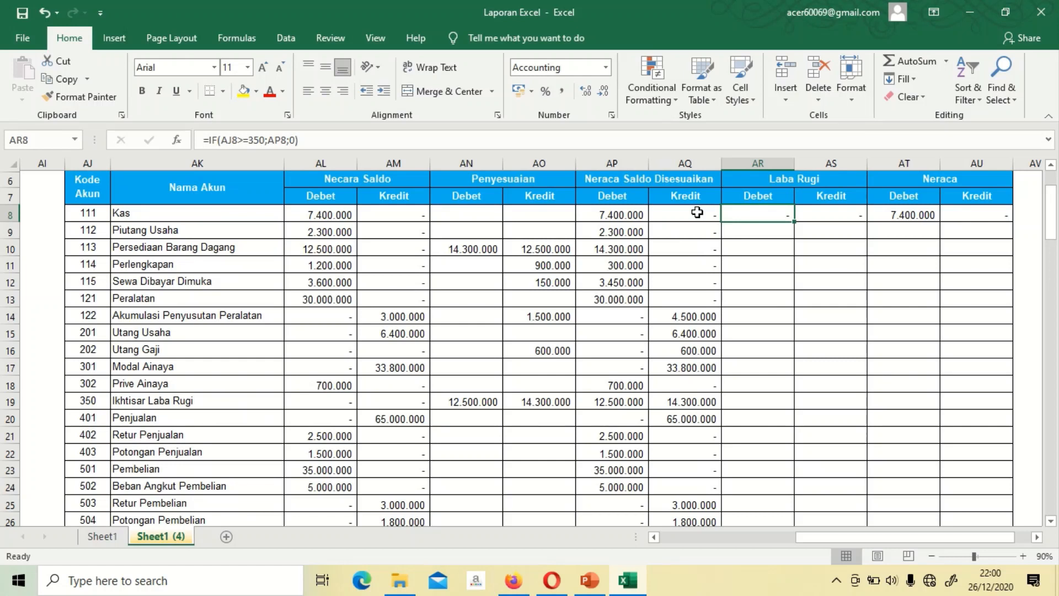
pyautogui.hotkey('shift', 'Right')
pyautogui.hotkey('shift', 'Right')
pyautogui.hotkey('shift', 'Right')
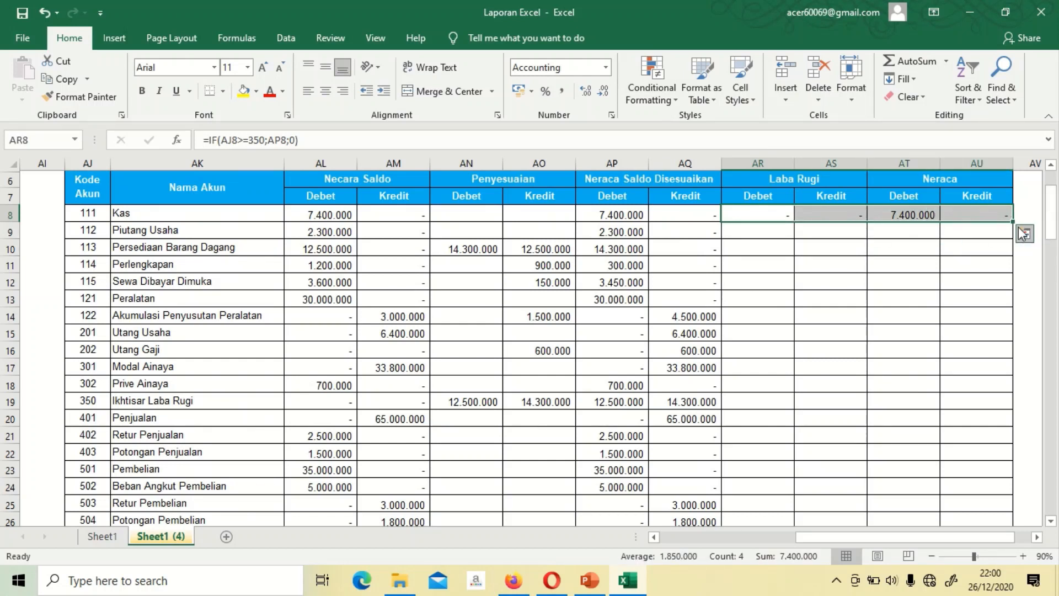
pyautogui.moveTo(1014, 223); pyautogui.dragTo(998, 482)
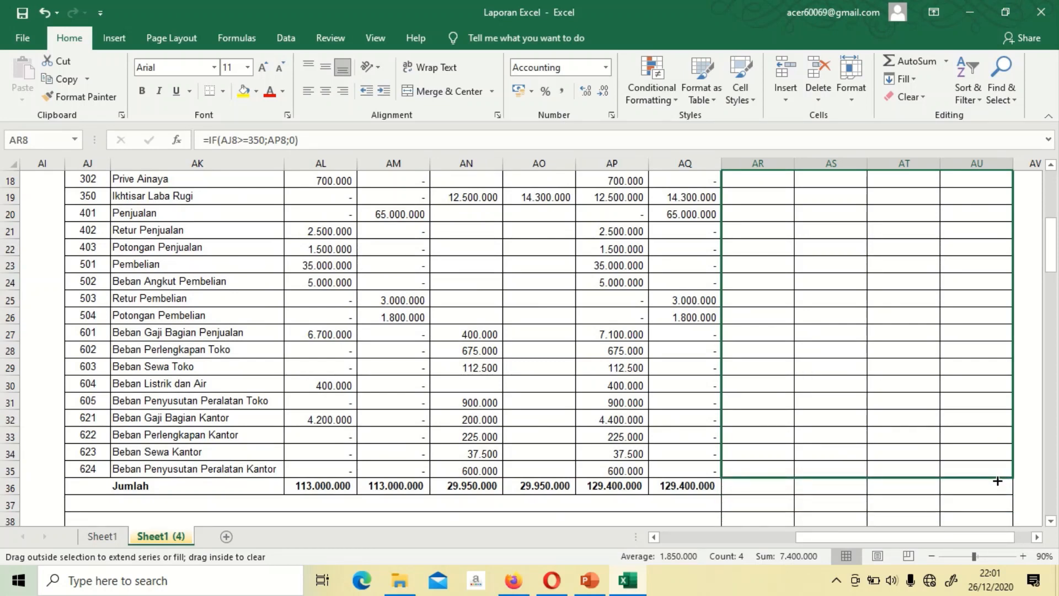
pyautogui.moveTo(998, 481); pyautogui.dragTo(998, 481)
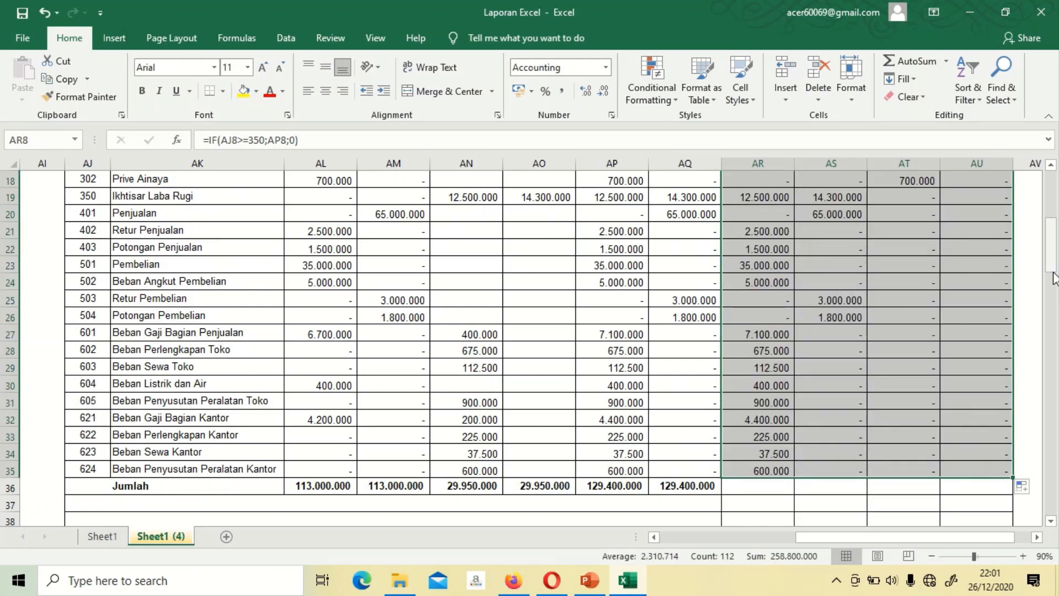
# Step: Extend the SUM formula from AQ36 in the Jumlah row across the Laba Rugi and Neraca columns to AU36
pyautogui.moveTo(1052, 267); pyautogui.dragTo(1055, 292)
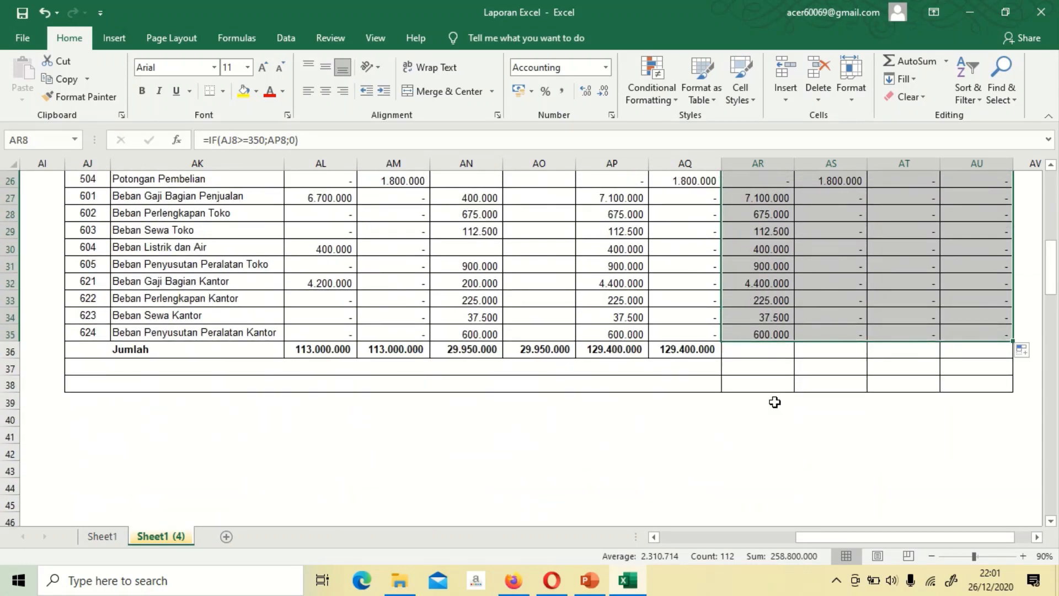
pyautogui.click(696, 351)
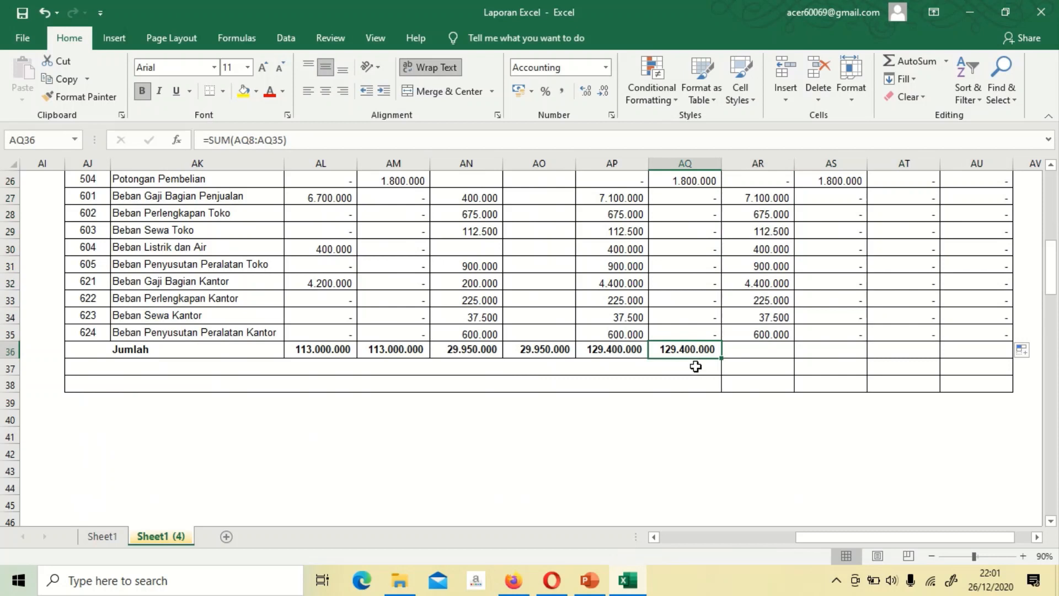
pyautogui.moveTo(722, 361); pyautogui.dragTo(992, 361)
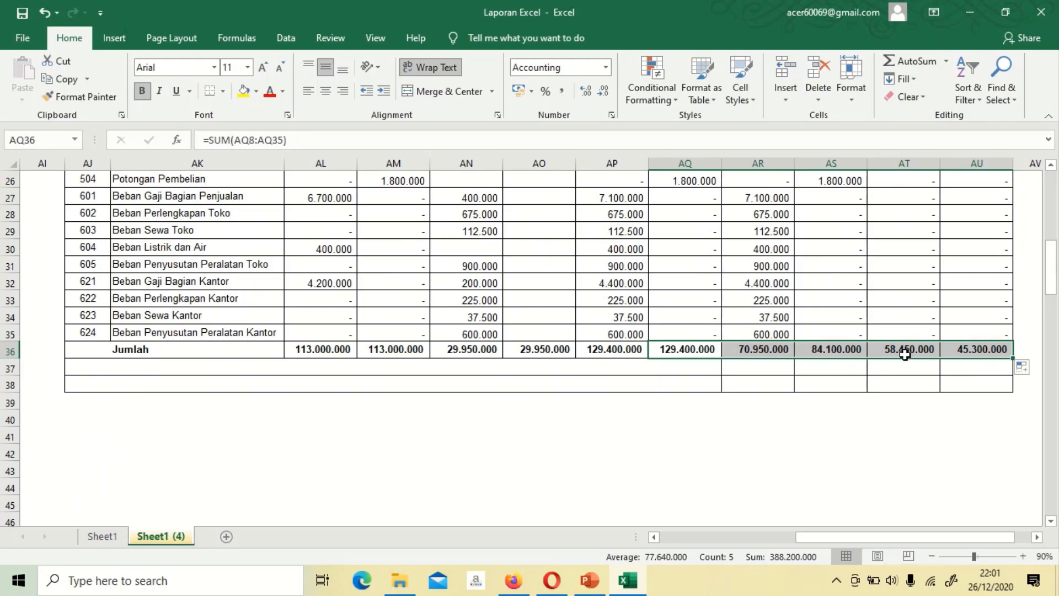
# Step: Enter the formula =AS36-AR36 in AR37, the Laba Rugi Debet cell below the Jumlah row
pyautogui.click(766, 366)
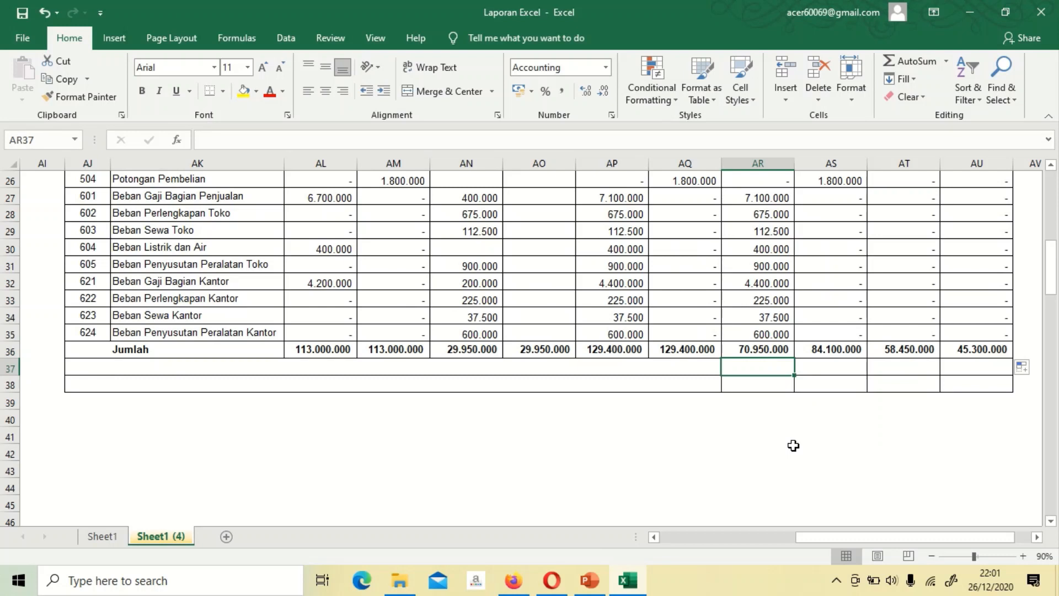
pyautogui.write('=')
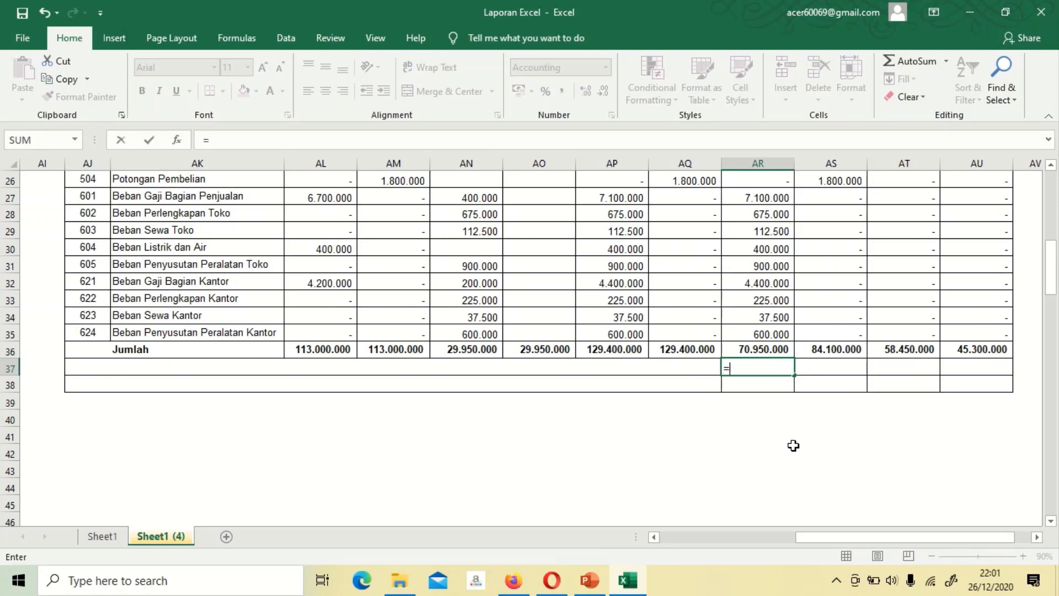
pyautogui.click(821, 350)
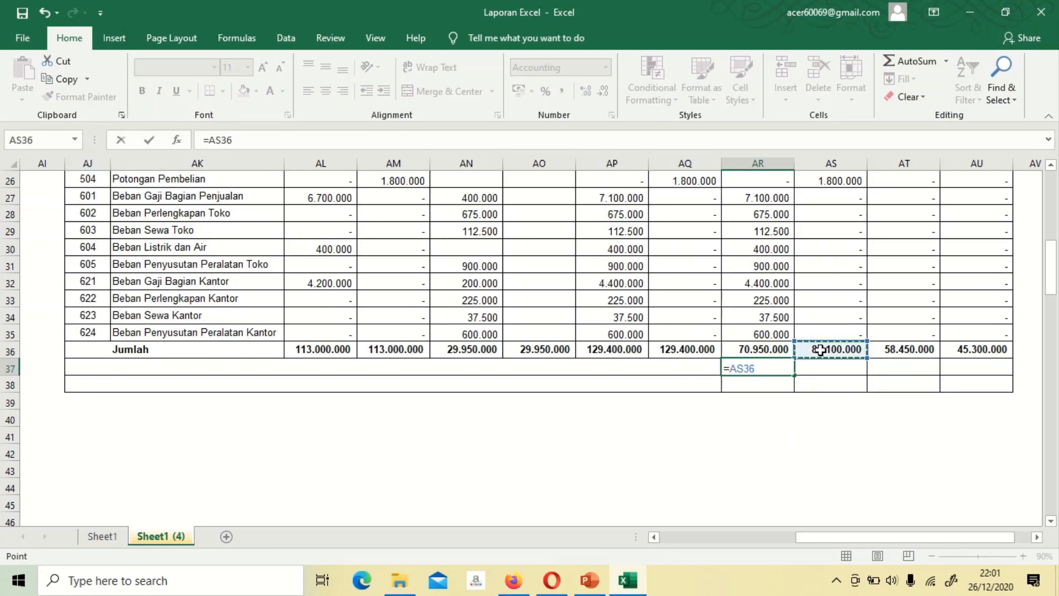
pyautogui.write('-')
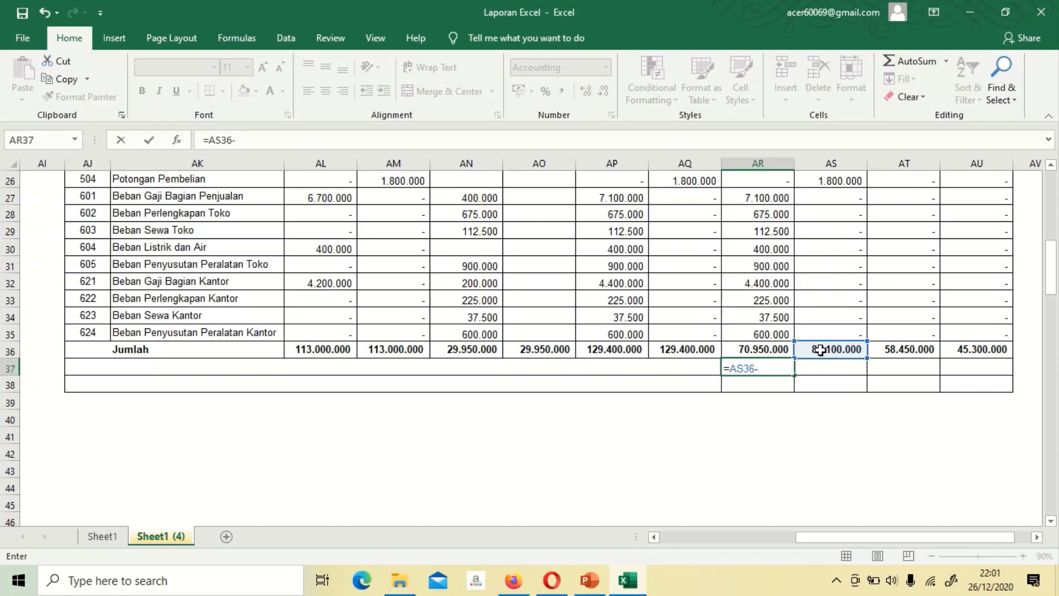
pyautogui.click(778, 349)
pyautogui.press('Return')
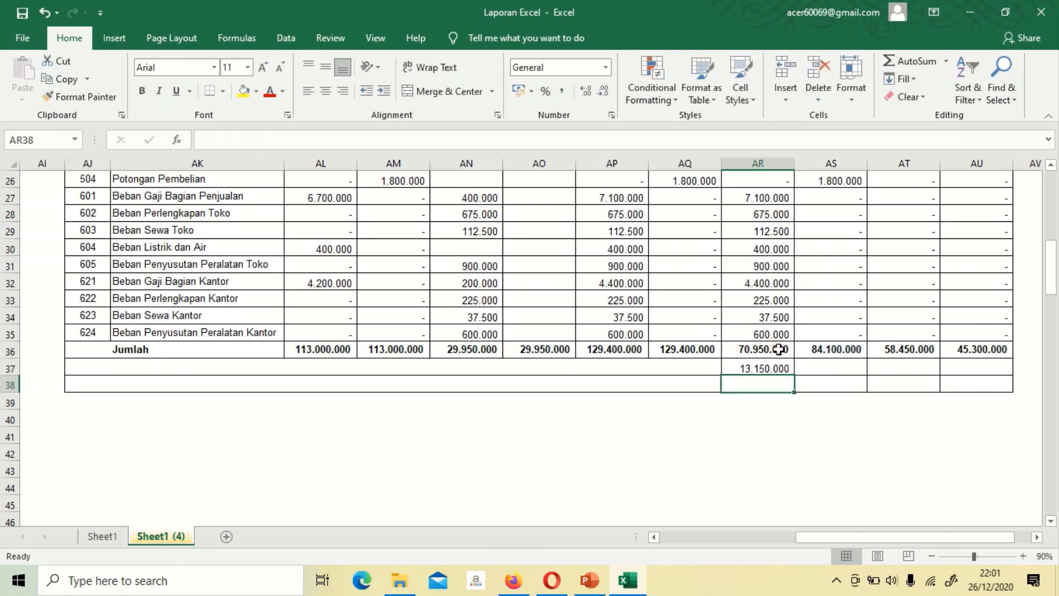
# Step: Enter the formula =AT36-AU36 in AU37, the Neraca Kredit cell below the Jumlah row
pyautogui.press('Up')
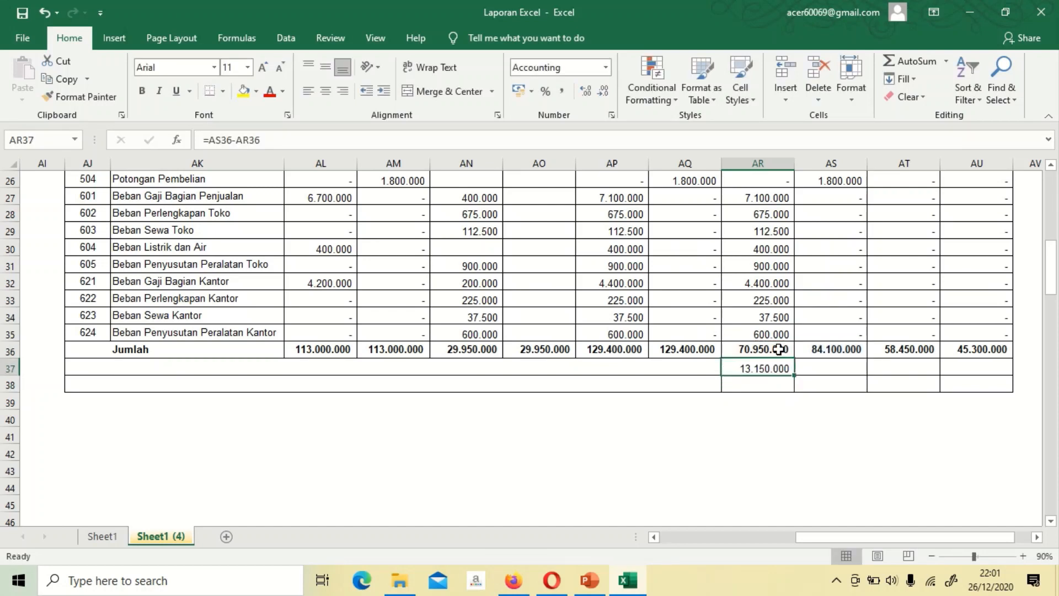
pyautogui.press('Right')
pyautogui.press('Right')
pyautogui.press('Right')
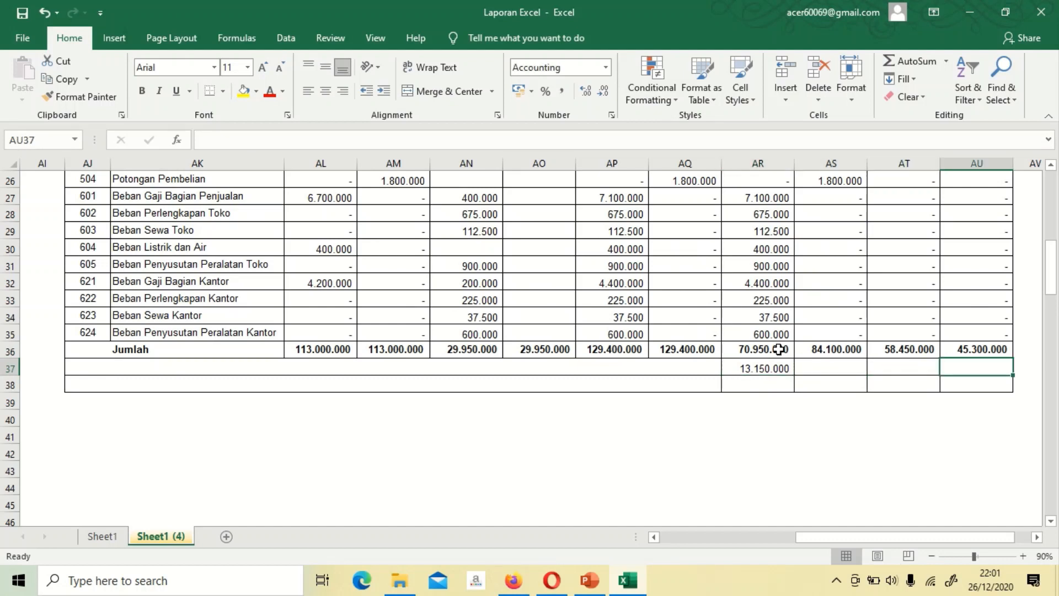
pyautogui.write('=')
pyautogui.click(916, 351)
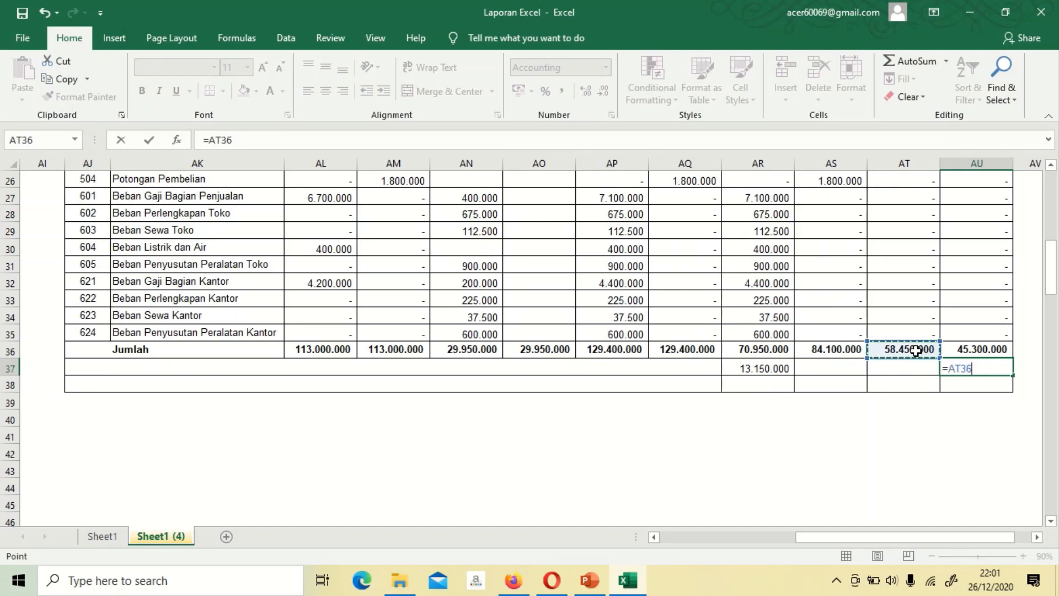
pyautogui.write('-')
pyautogui.click(974, 352)
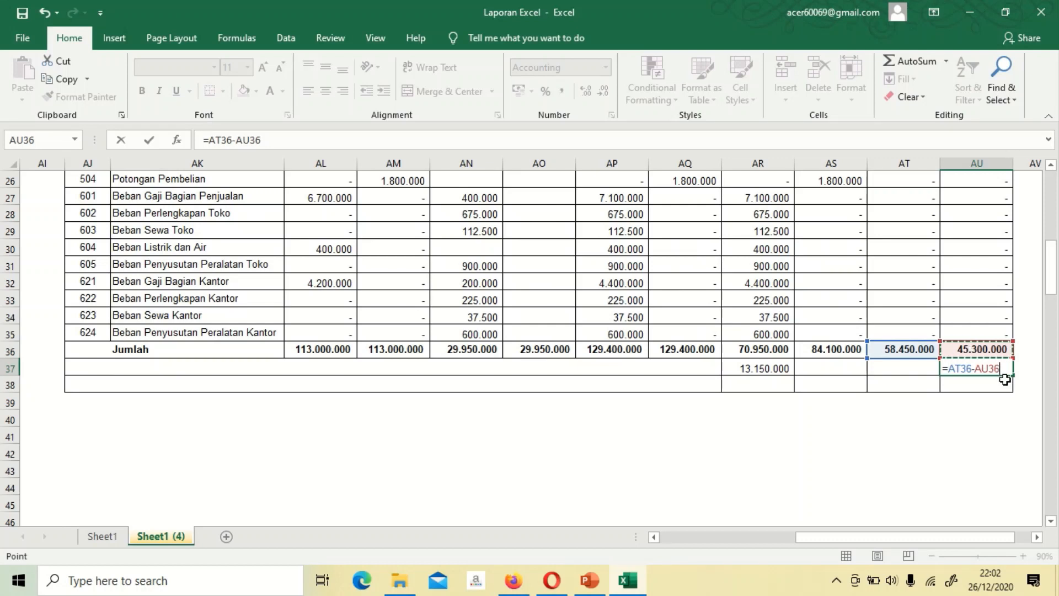
pyautogui.press('Return')
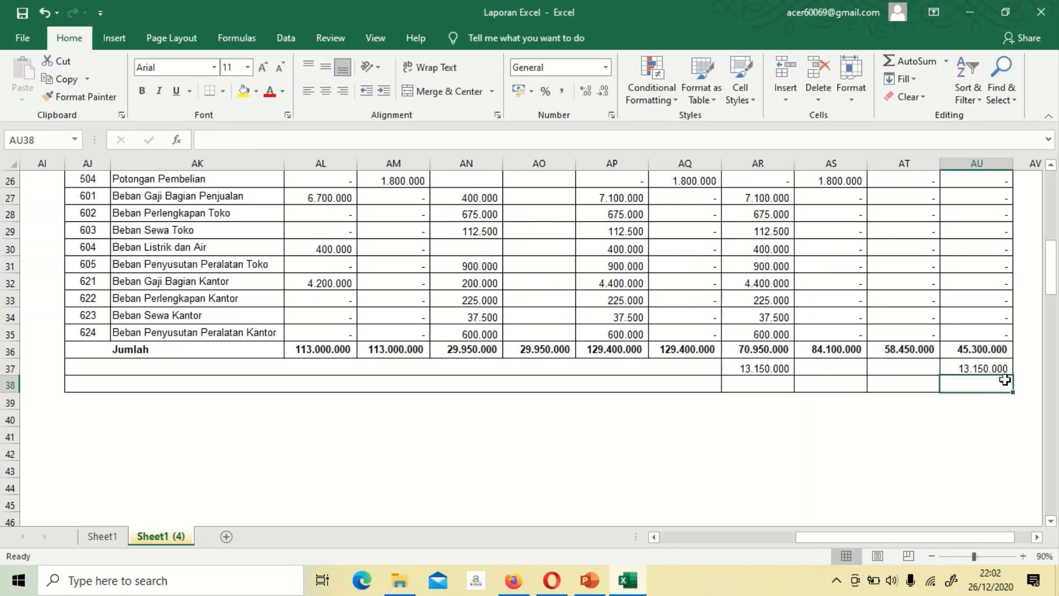
# Step: Make the cells AR37:AU37 below the Laba Rugi and Neraca totals bold
pyautogui.click(773, 374)
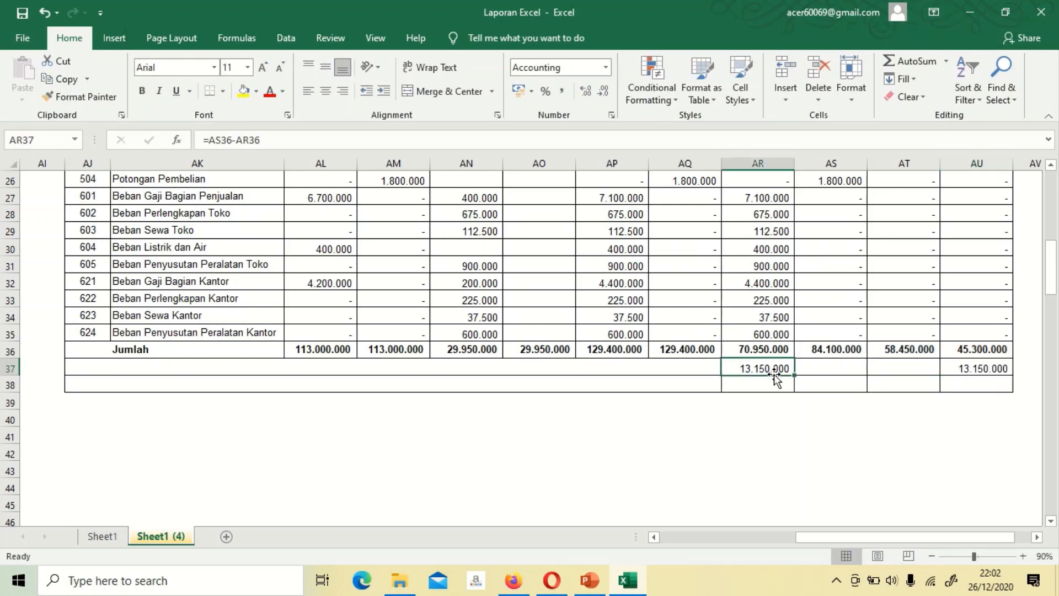
pyautogui.hotkey('shift', 'Right')
pyautogui.hotkey('shift', 'Right')
pyautogui.hotkey('shift', 'Right')
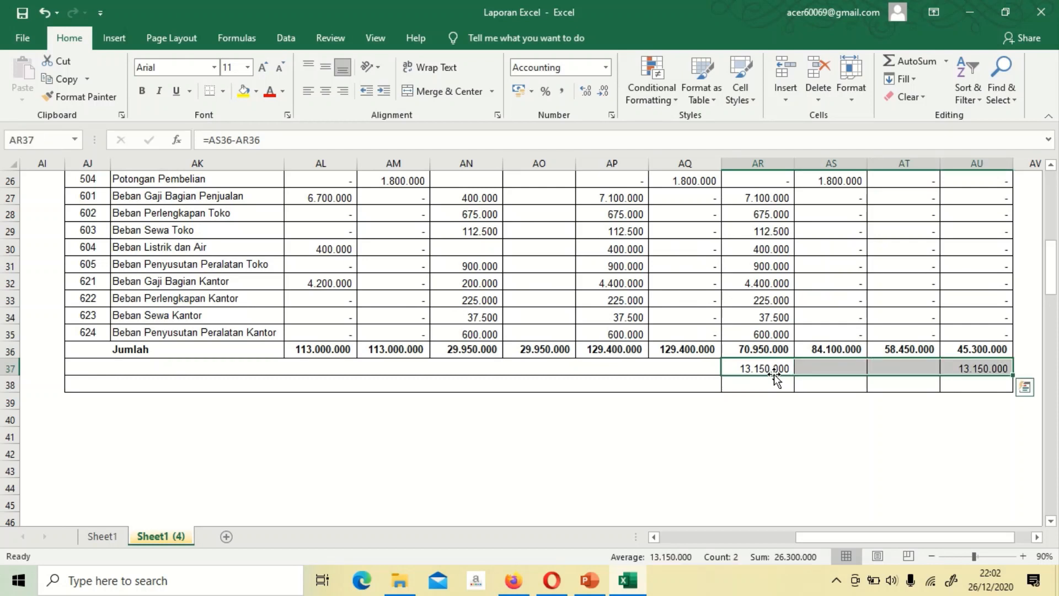
pyautogui.hotkey('ctrl', 'b')
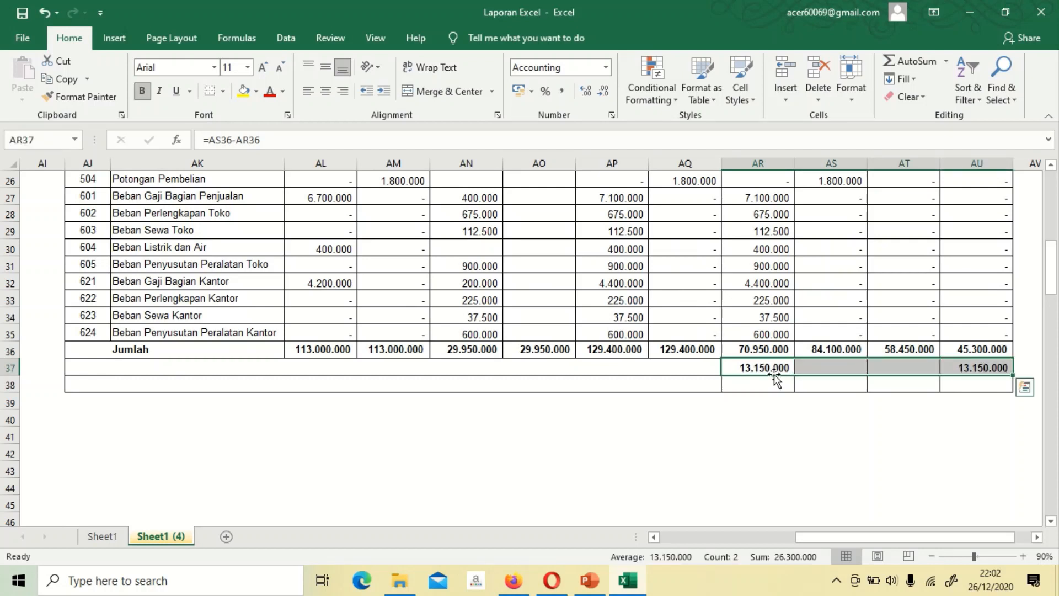
pyautogui.click(841, 367)
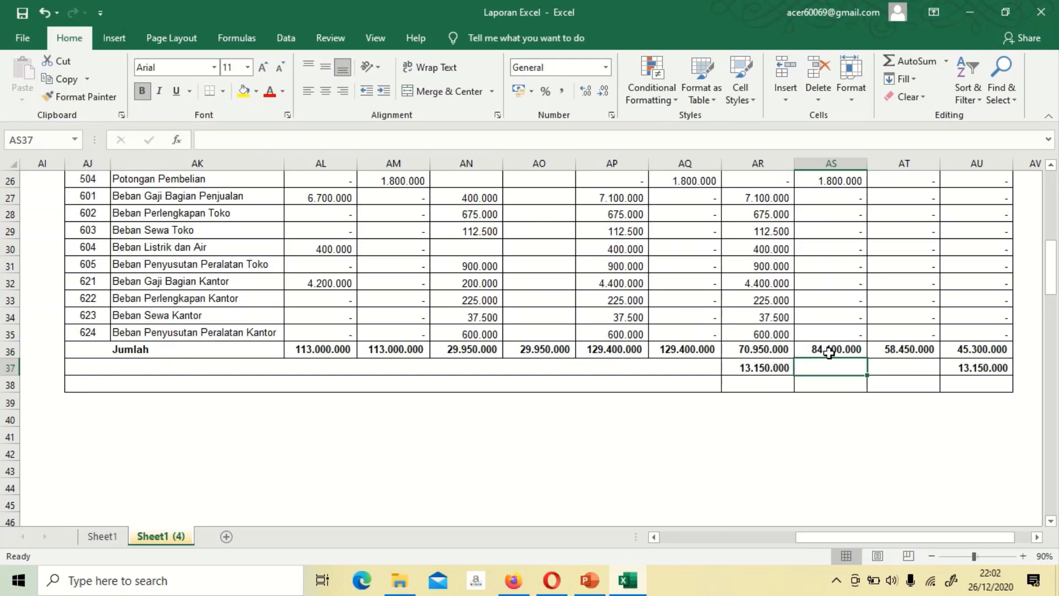
# Step: Enter the label "Laba bersih periode berjalan" in AK37, below Jumlah
pyautogui.click(224, 365)
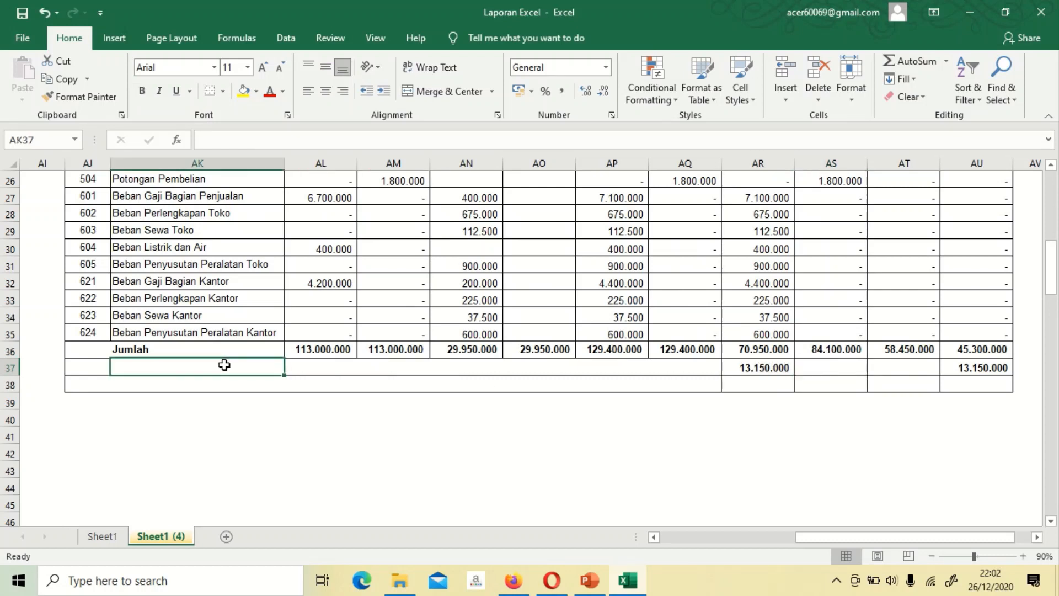
pyautogui.write('Laba')
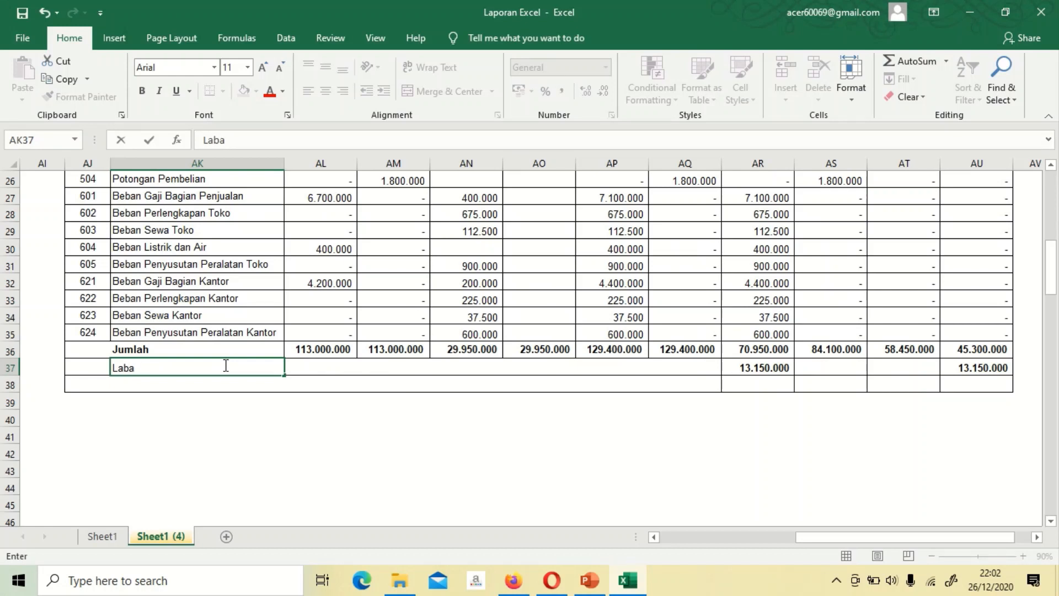
pyautogui.write(' ber')
pyautogui.press('BackSpace')
pyautogui.press('BackSpace')
pyautogui.press('BackSpace')
pyautogui.press('BackSpace')
pyautogui.write('sih periode berjalan')
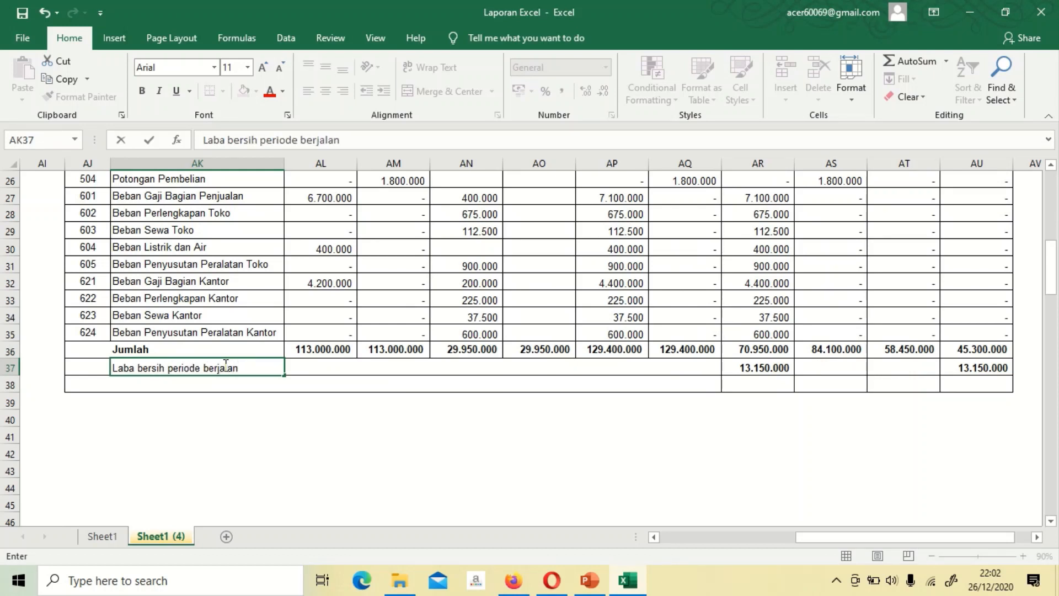
pyautogui.press('Return')
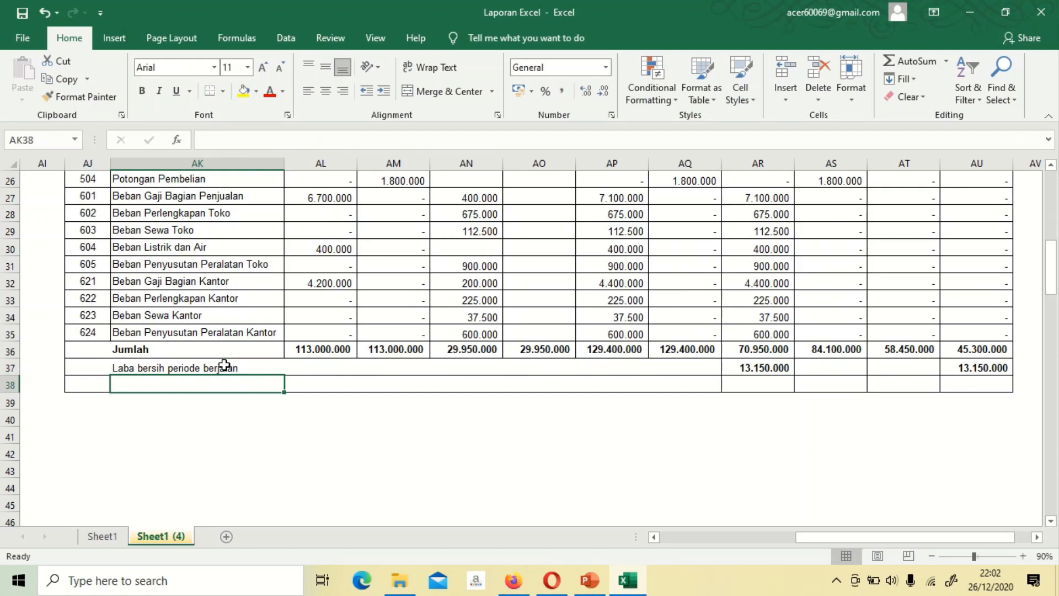
# Step: Enter the label "Jumlah Akhir" in AK38 and make both labels in AK37:AK38 bold
pyautogui.write('Jumlah AKhir')
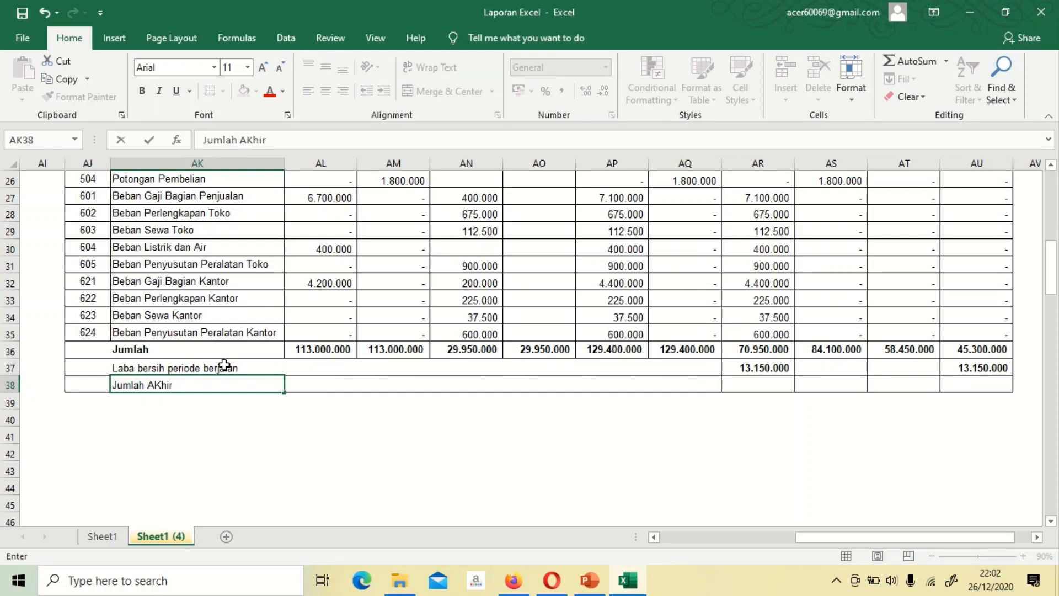
pyautogui.press('Return')
pyautogui.click(224, 366)
pyautogui.hotkey('shift', 'Down')
pyautogui.hotkey('ctrl', 'b')
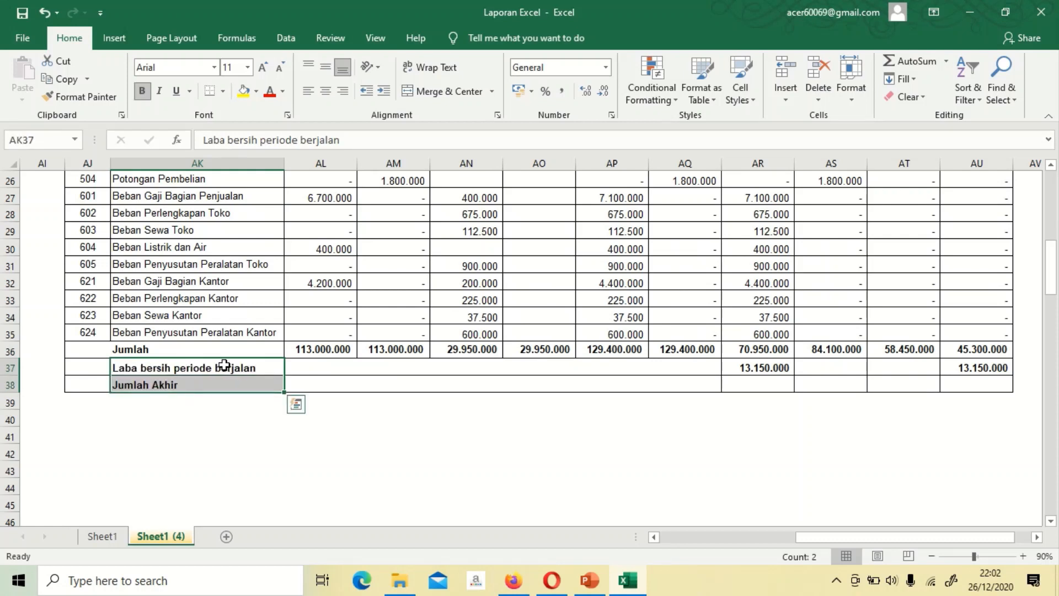
# Step: Enter the formula =AR36+AR37 in AR38, the Laba Rugi Debet cell of the Jumlah Akhir row
pyautogui.press('Right')
pyautogui.press('Right')
pyautogui.press('Right')
pyautogui.press('Right')
pyautogui.press('Right')
pyautogui.press('Right')
pyautogui.press('Right')
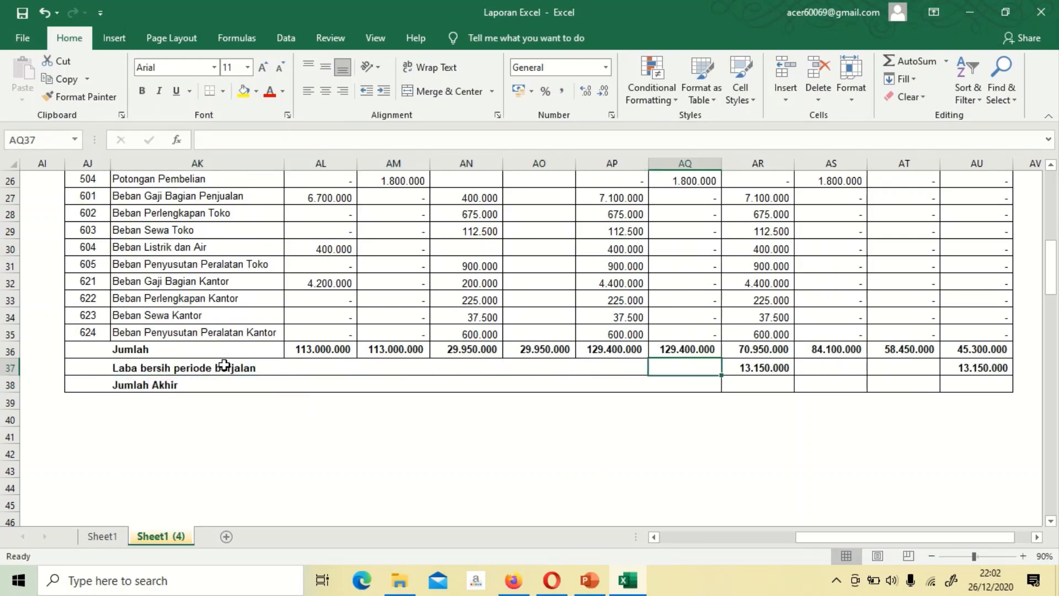
pyautogui.press('Down')
pyautogui.write('=')
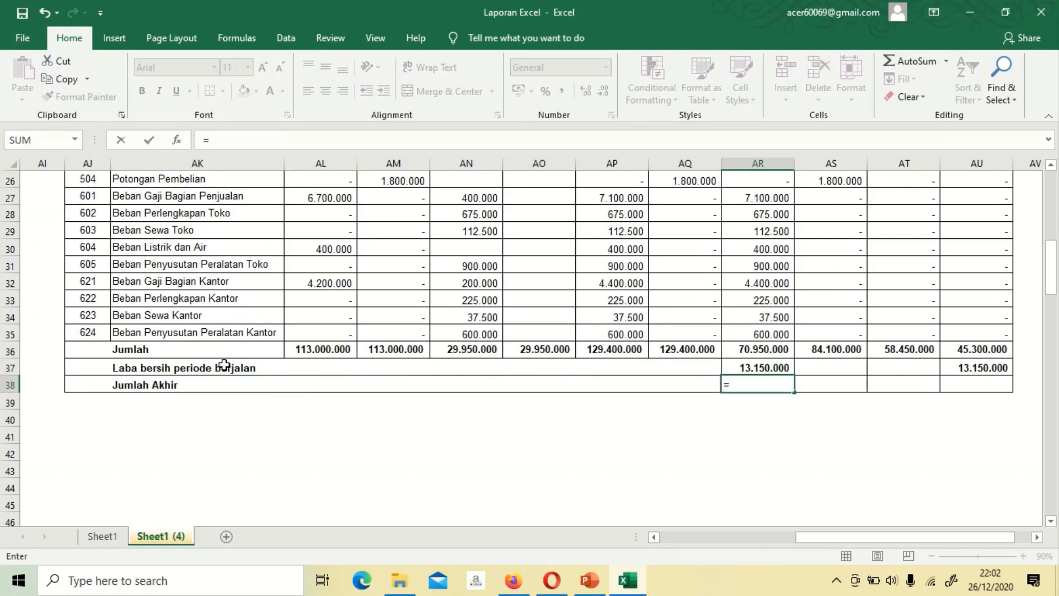
pyautogui.press('Up')
pyautogui.press('Up')
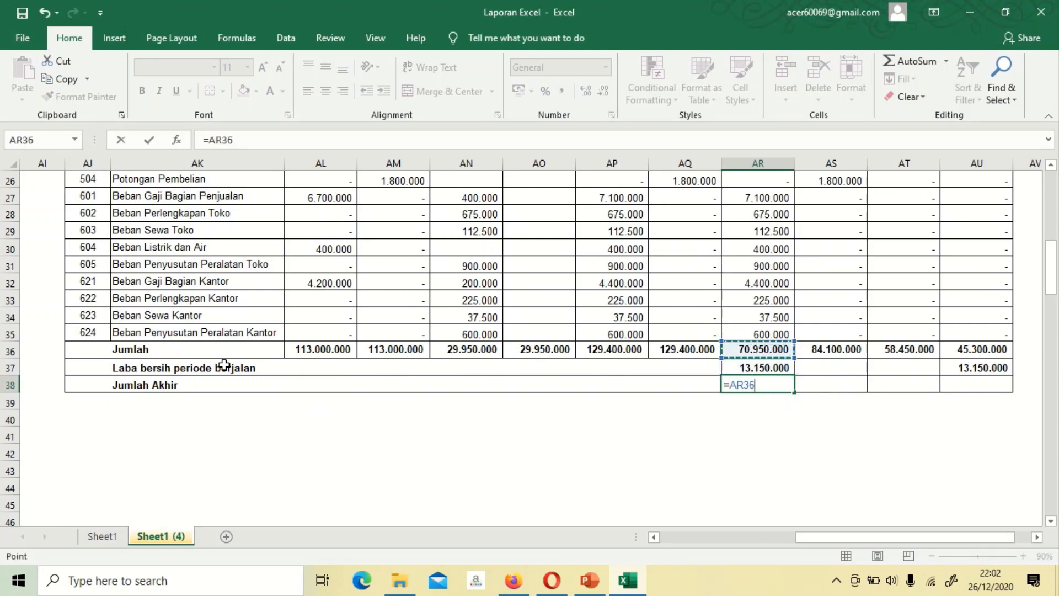
pyautogui.write('+')
pyautogui.press('Up')
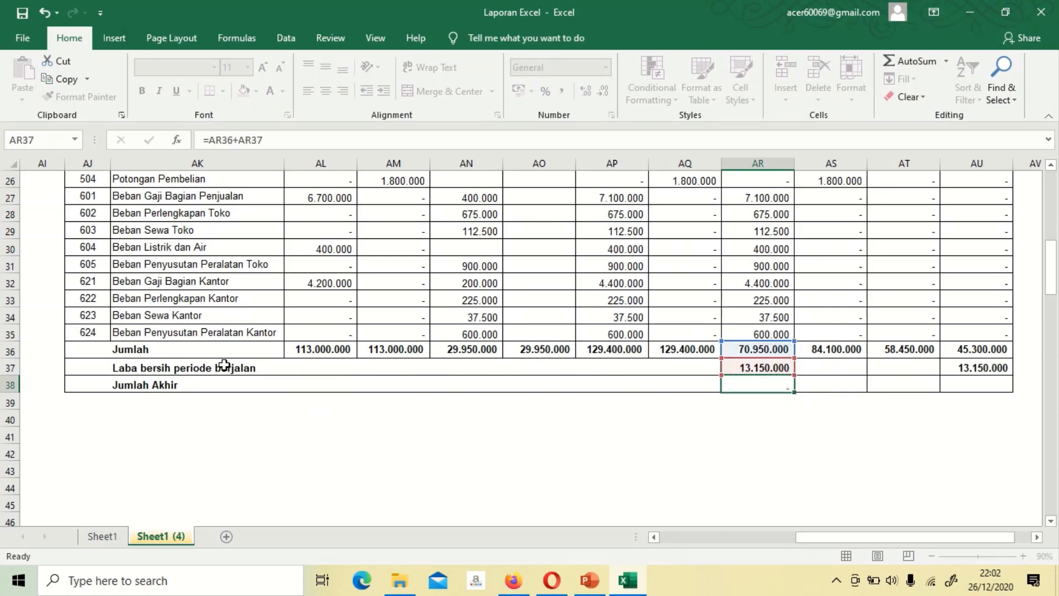
pyautogui.press('Return')
# Step: Fill the AR38 formula across to AU38 and make the Jumlah Akhir amounts bold
pyautogui.press('Up')
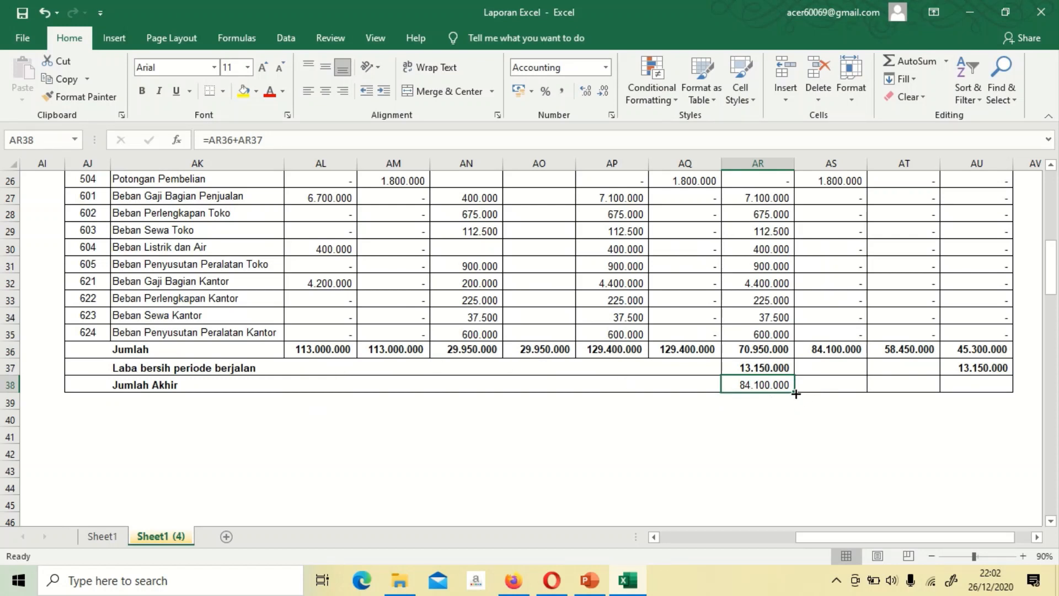
pyautogui.moveTo(796, 394); pyautogui.dragTo(984, 397)
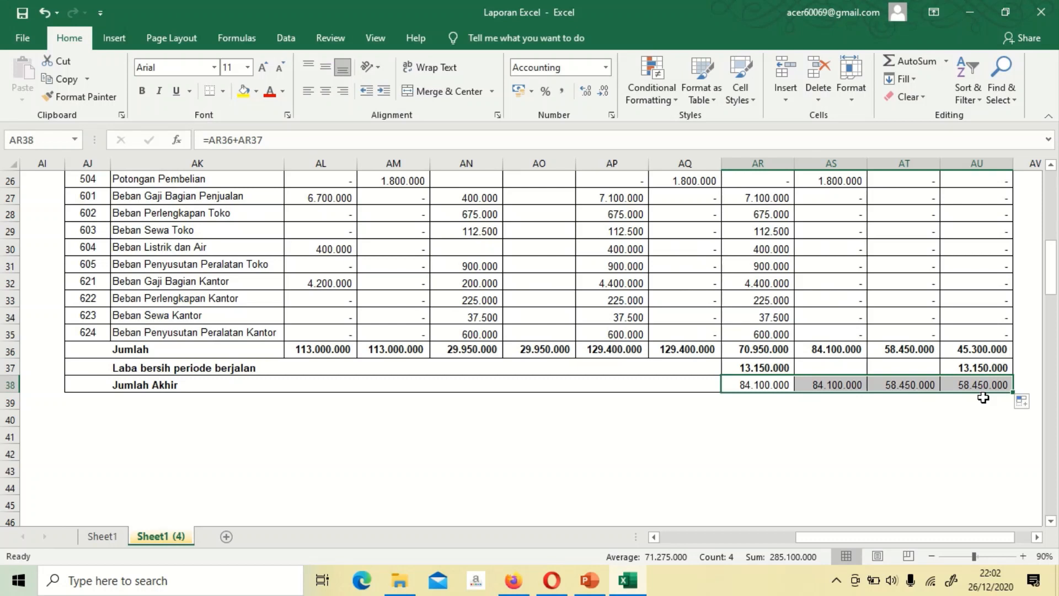
pyautogui.hotkey('ctrl', 'b')
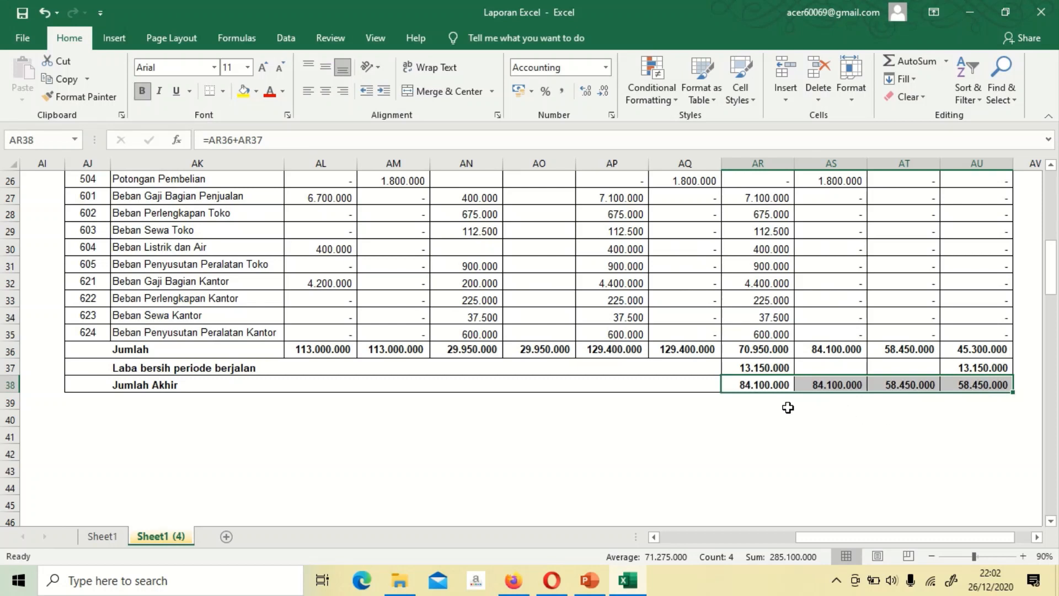
# Step: Compare the Jumlah Akhir totals of the Laba Rugi and Neraca columns, and review the worksheet up to its heading
pyautogui.press('Down')
pyautogui.click(820, 409)
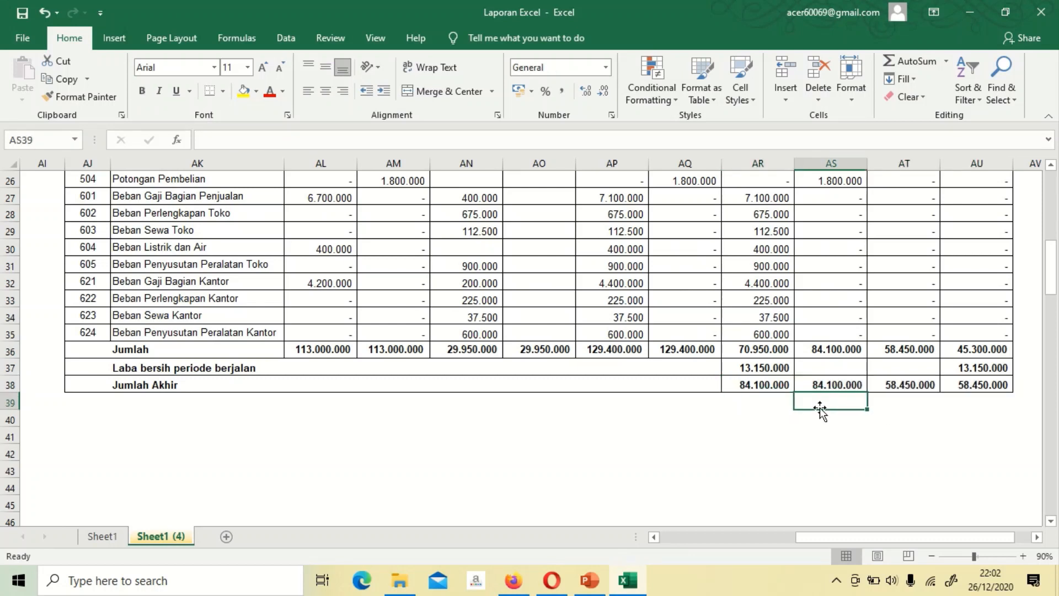
pyautogui.click(914, 406)
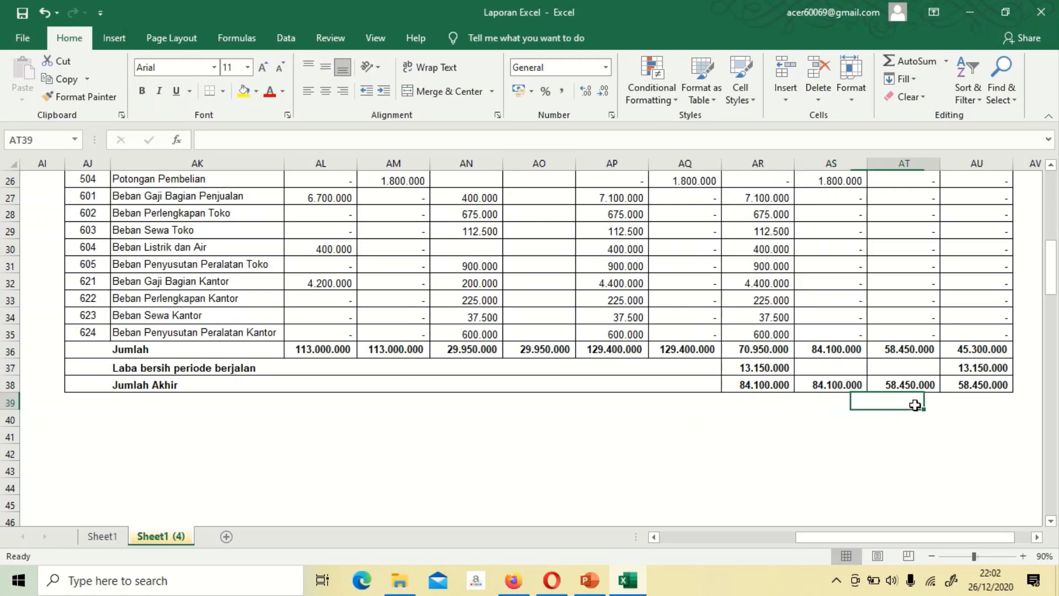
pyautogui.click(957, 409)
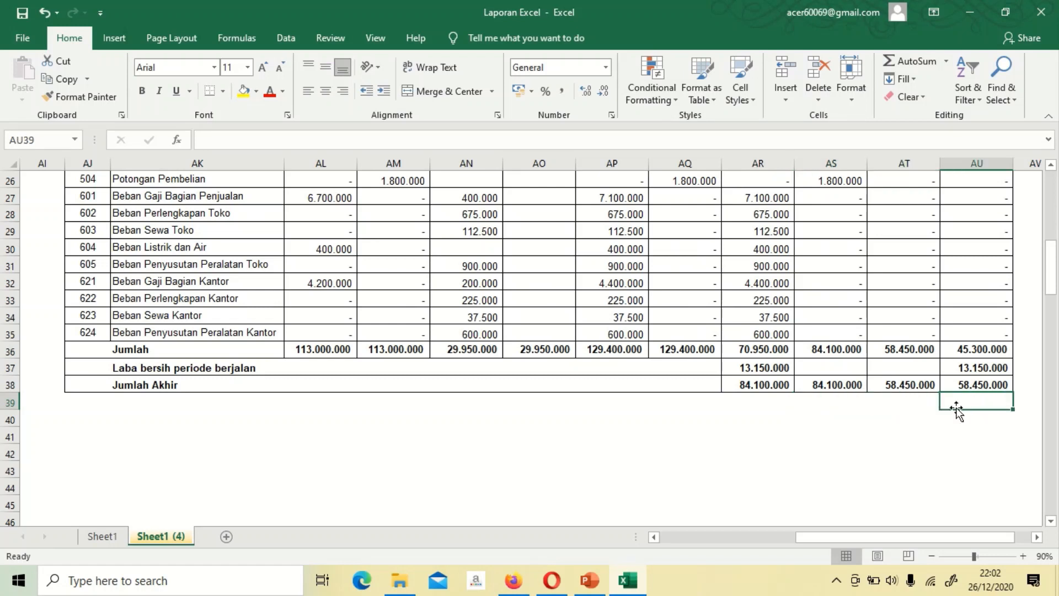
pyautogui.moveTo(1051, 270); pyautogui.dragTo(1041, 201)
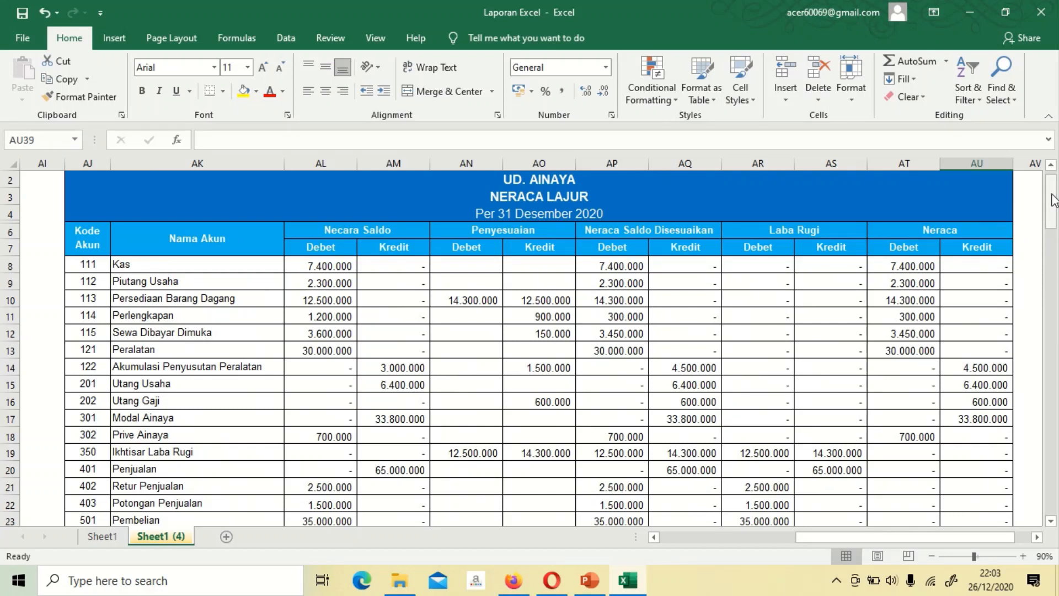
pyautogui.moveTo(1052, 199); pyautogui.dragTo(1054, 190)
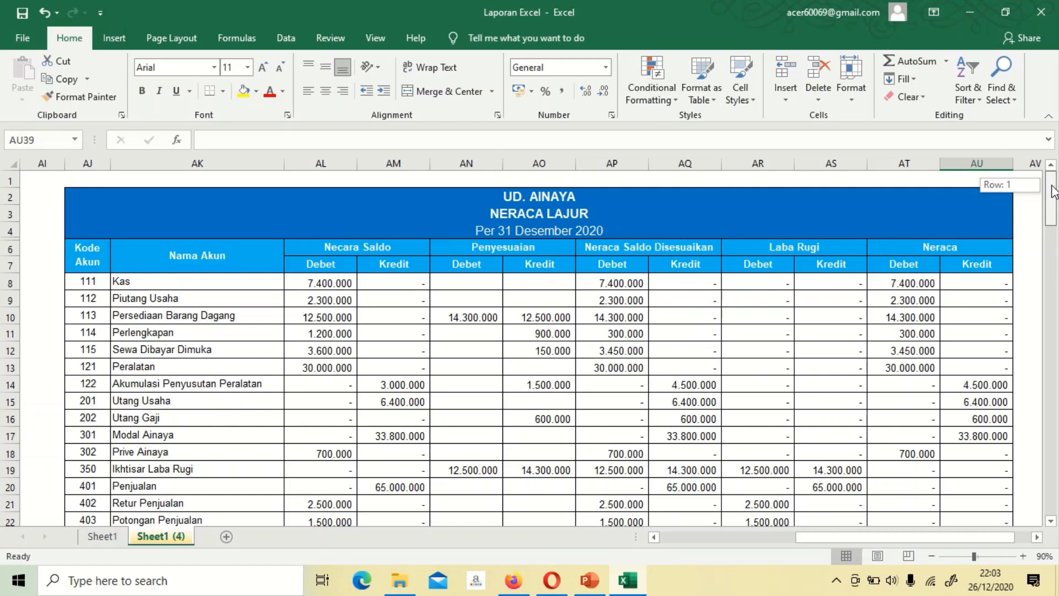
pyautogui.moveTo(1054, 191)
pyautogui.mouseDown()
pyautogui.moveTo(1056, 257)
pyautogui.moveTo(1054, 189)
pyautogui.mouseUp()
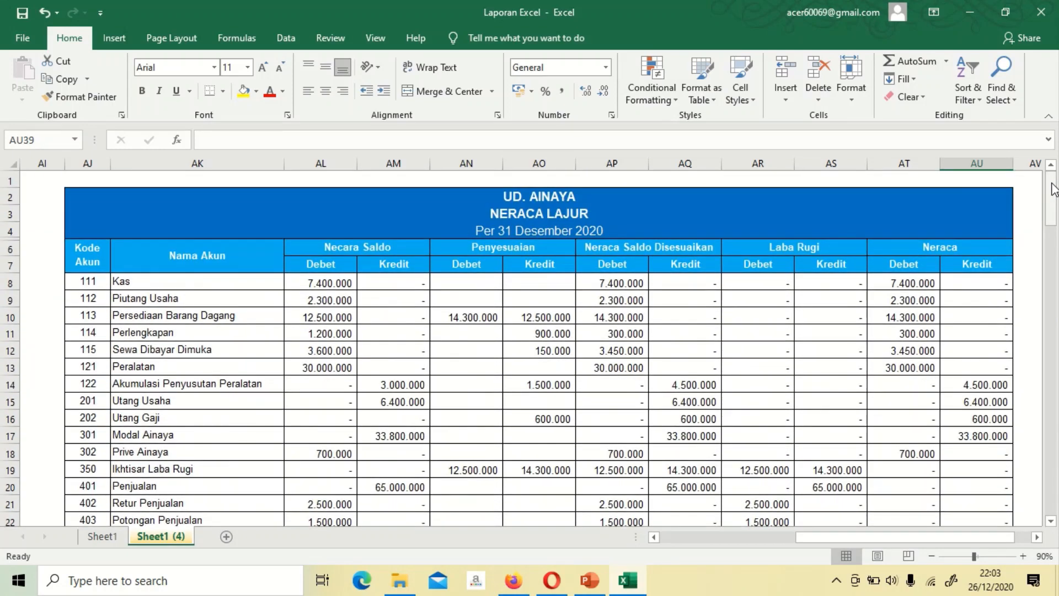